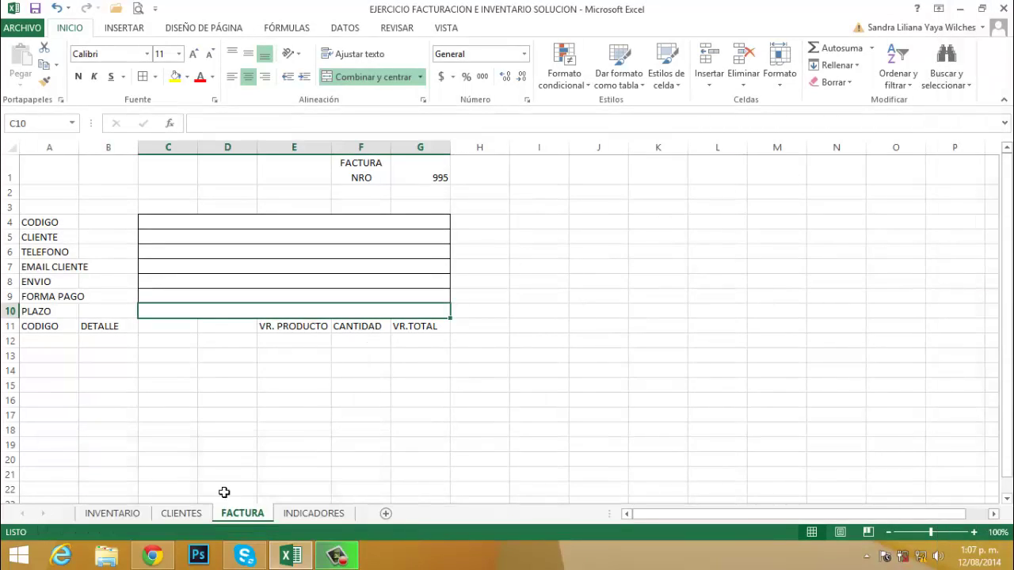
Define the name CODIGO for CLIENTES!A2:A30, then return to the FACTURA sheet
left_click(195, 518)
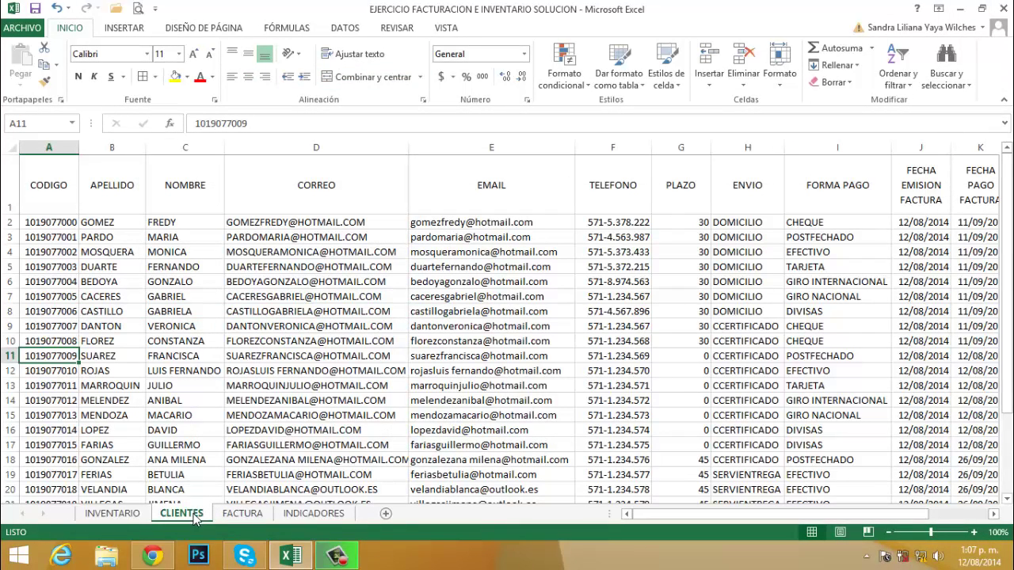
left_click(50, 225)
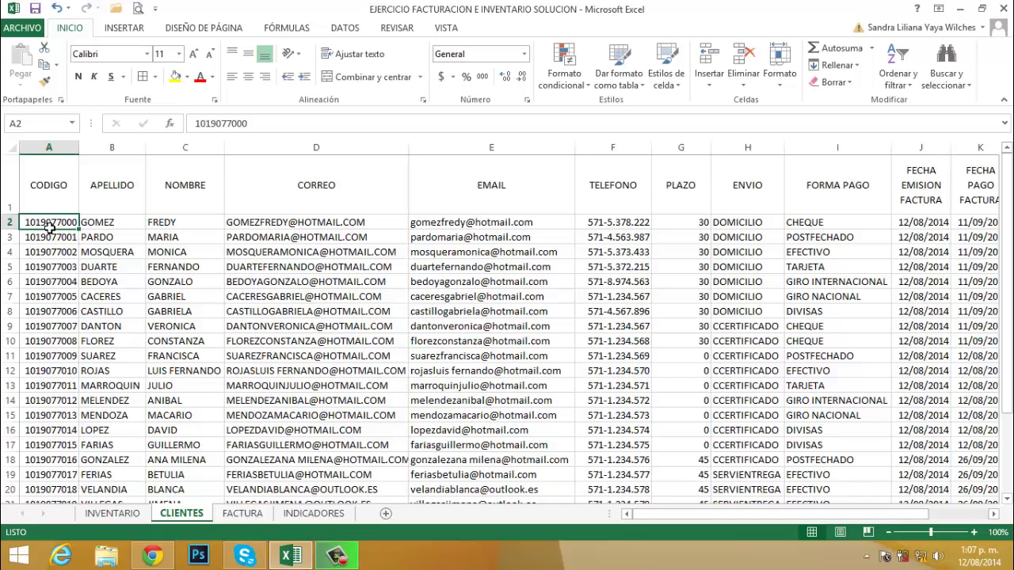
key("End")
key("shift+Down")
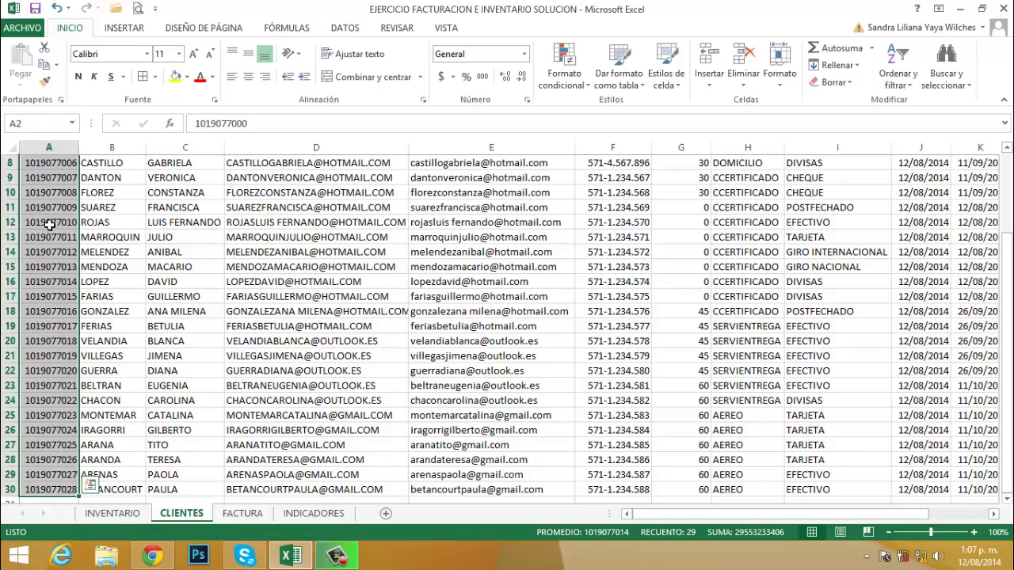
left_click(292, 31)
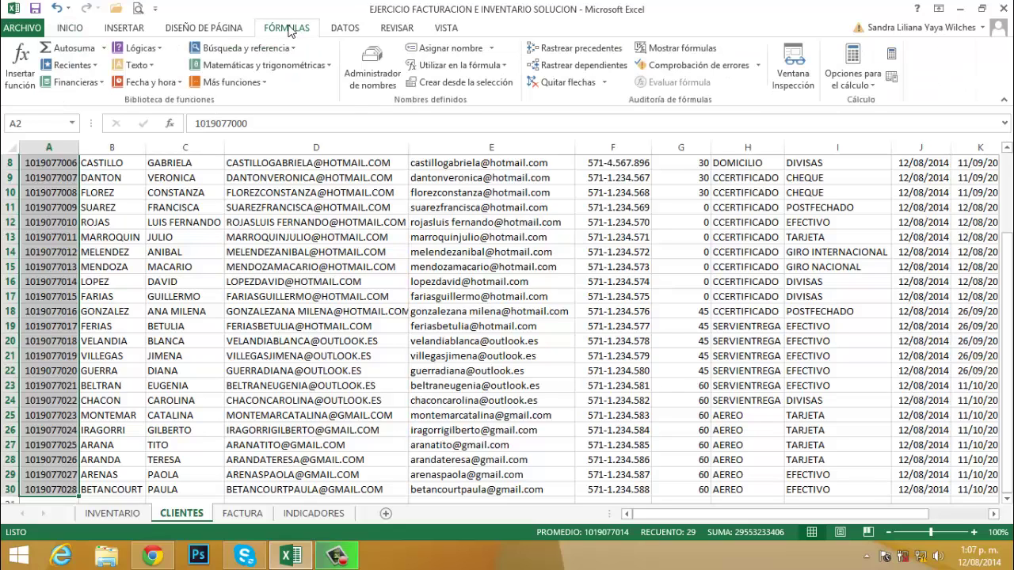
left_click(481, 49)
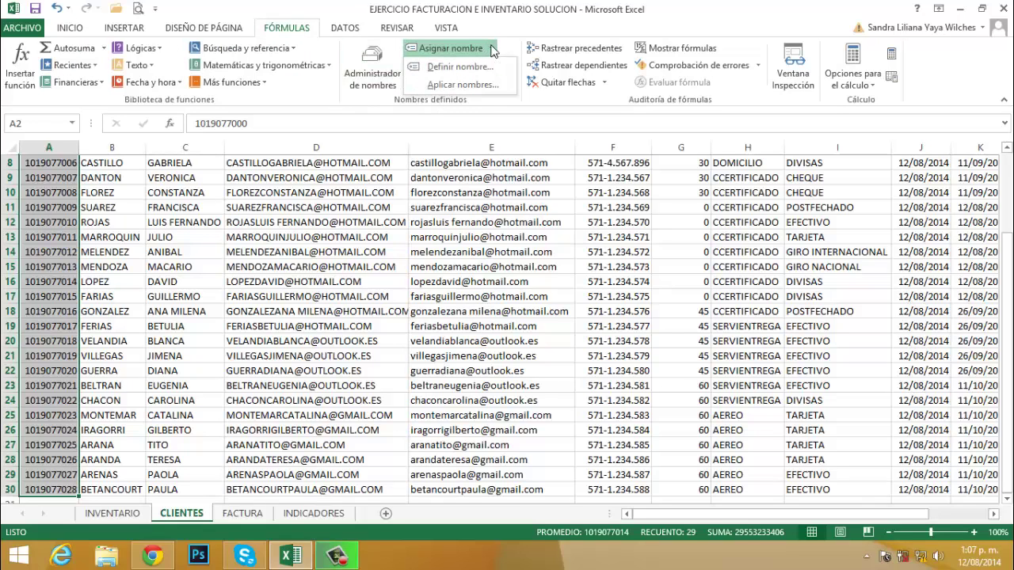
left_click(466, 68)
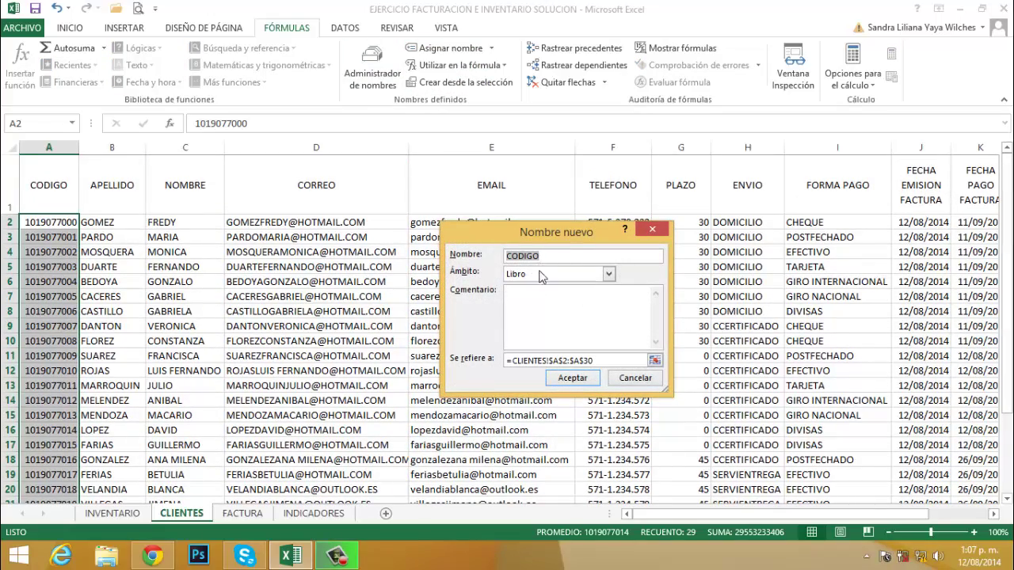
left_click(574, 378)
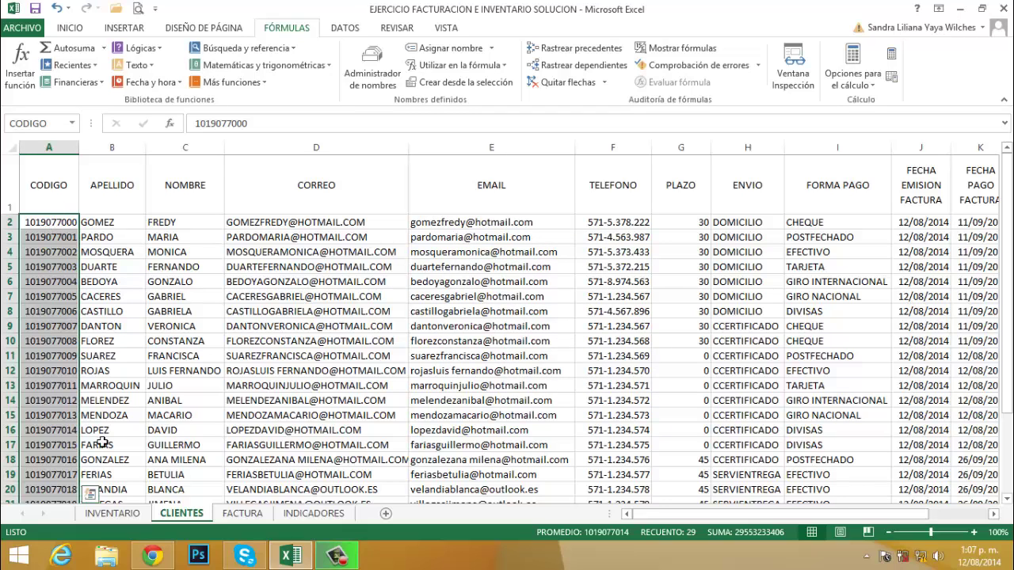
left_click(242, 513)
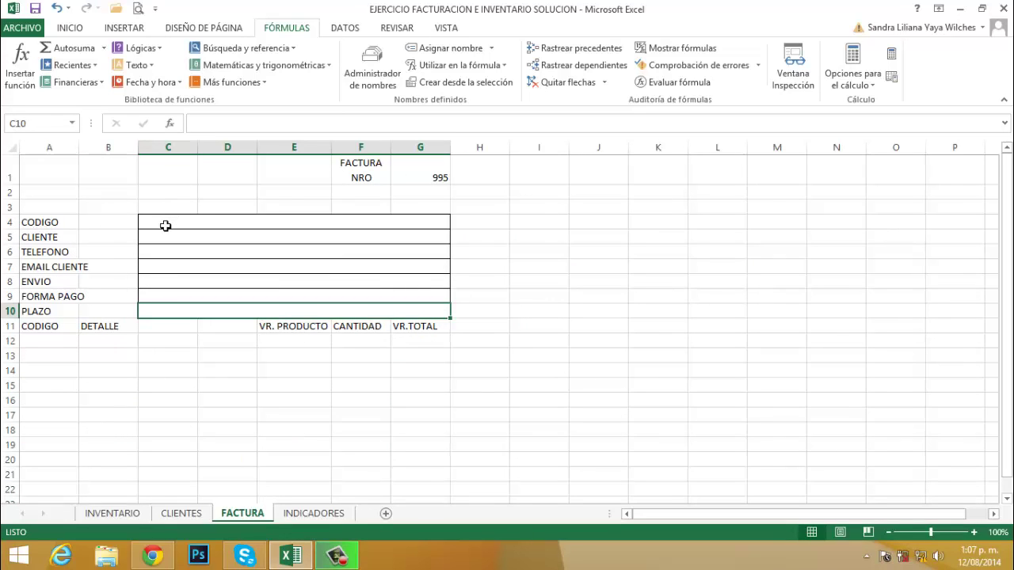
Add a data-validation list with source =CODIGO to cell C4
key("Up")
key("Up")
key("Up")
key("Up")
key("Up")
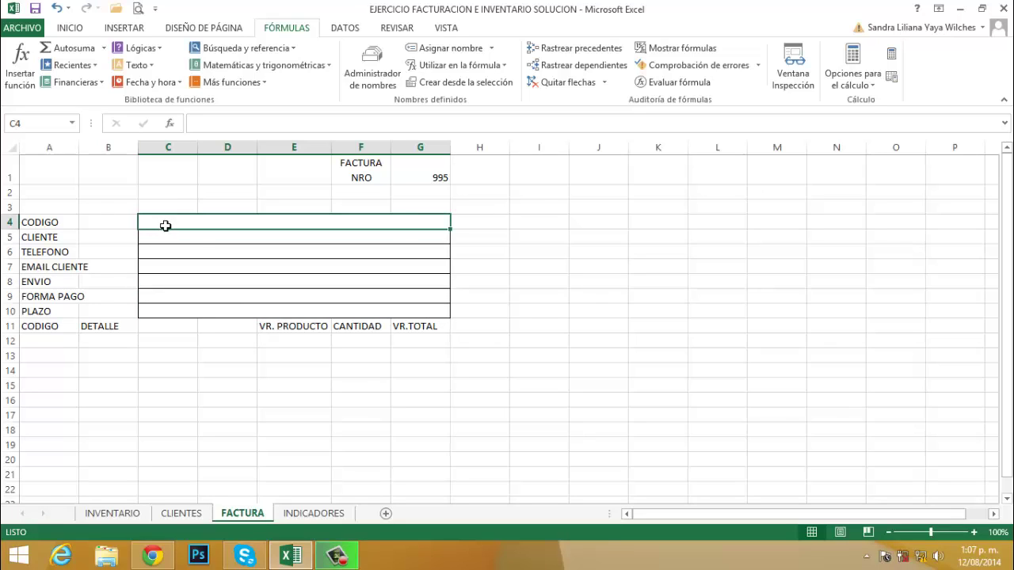
left_click(347, 30)
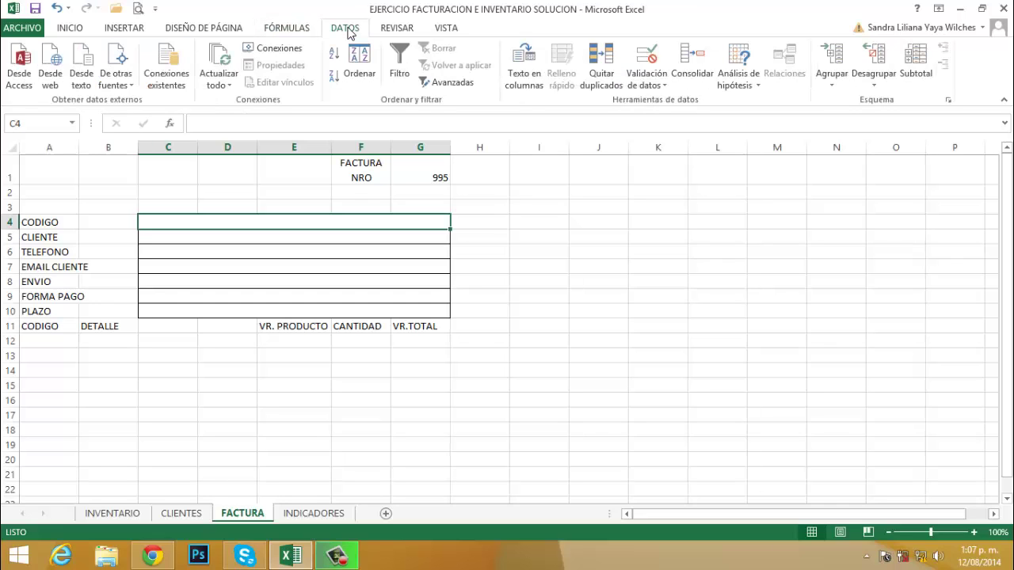
left_click(665, 87)
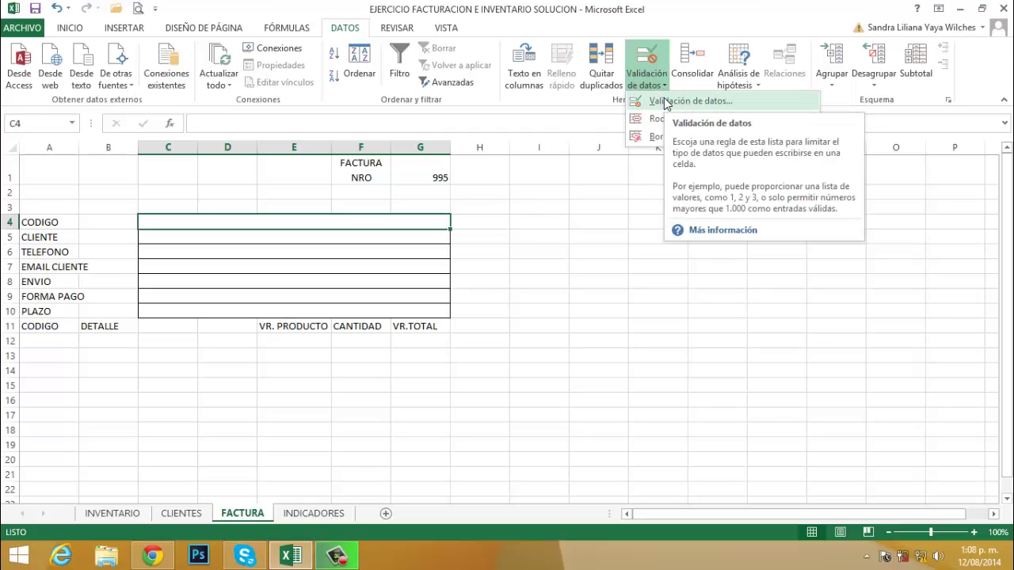
left_click(666, 101)
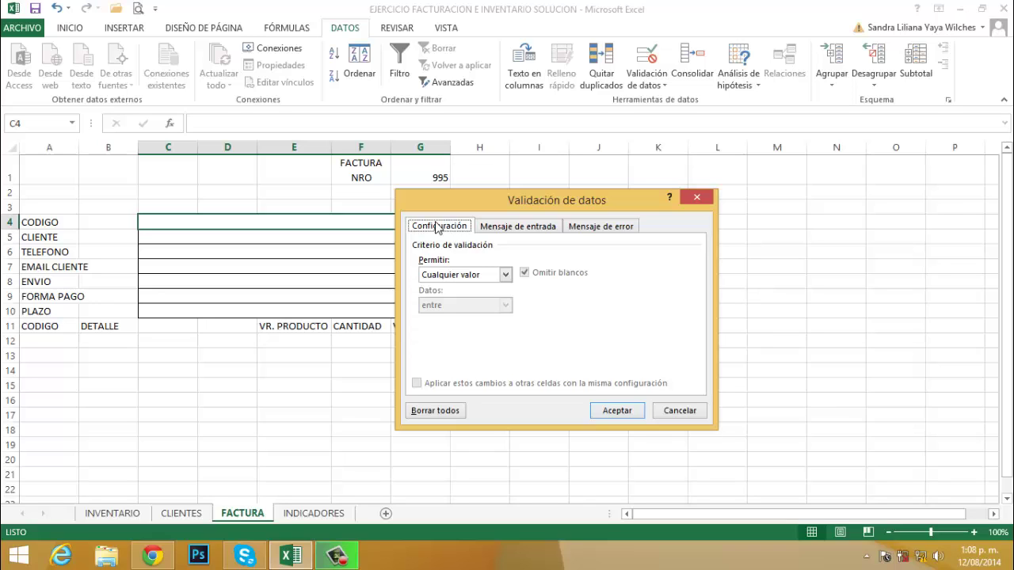
left_click(505, 274)
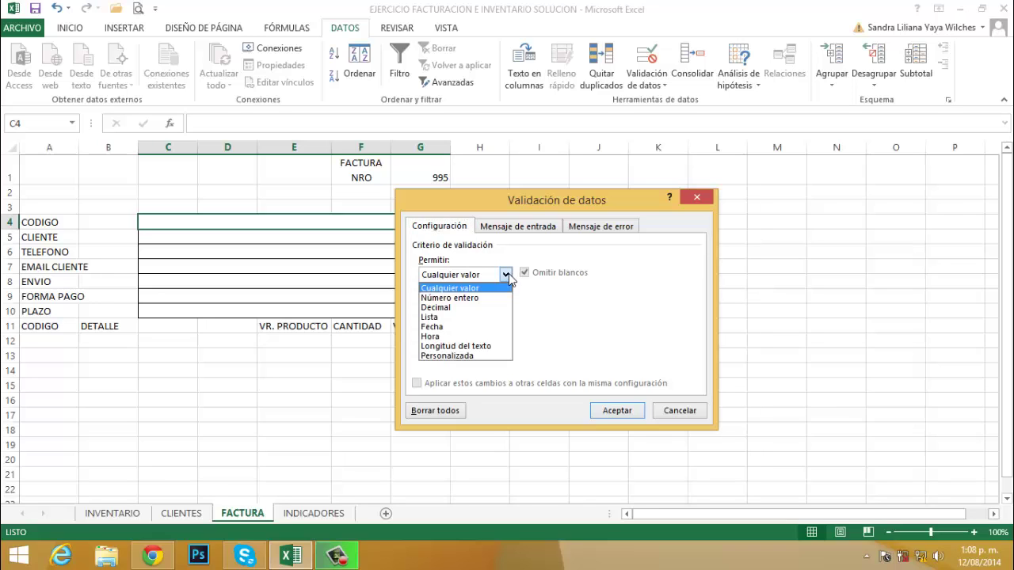
left_click(429, 317)
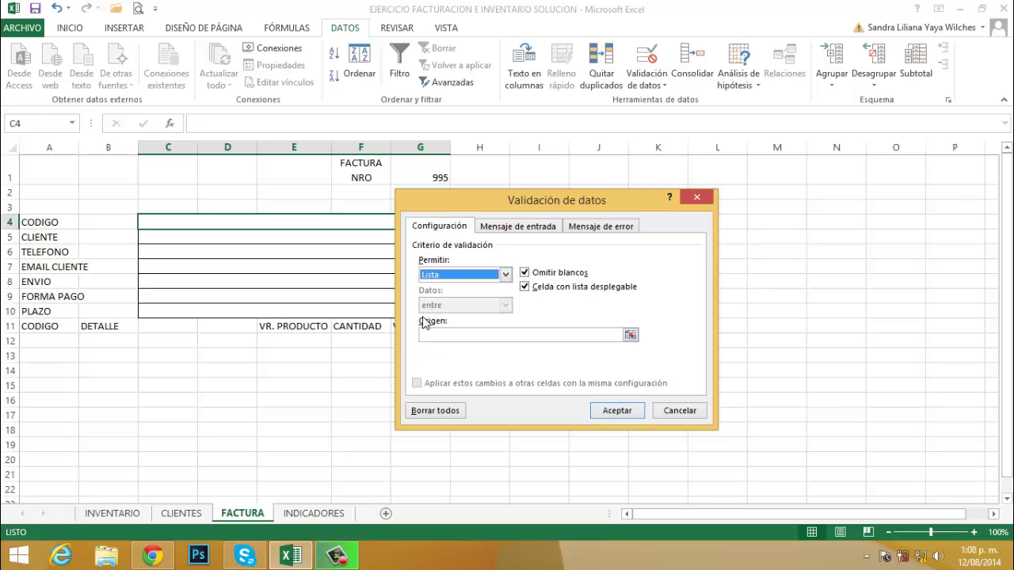
left_click(438, 336)
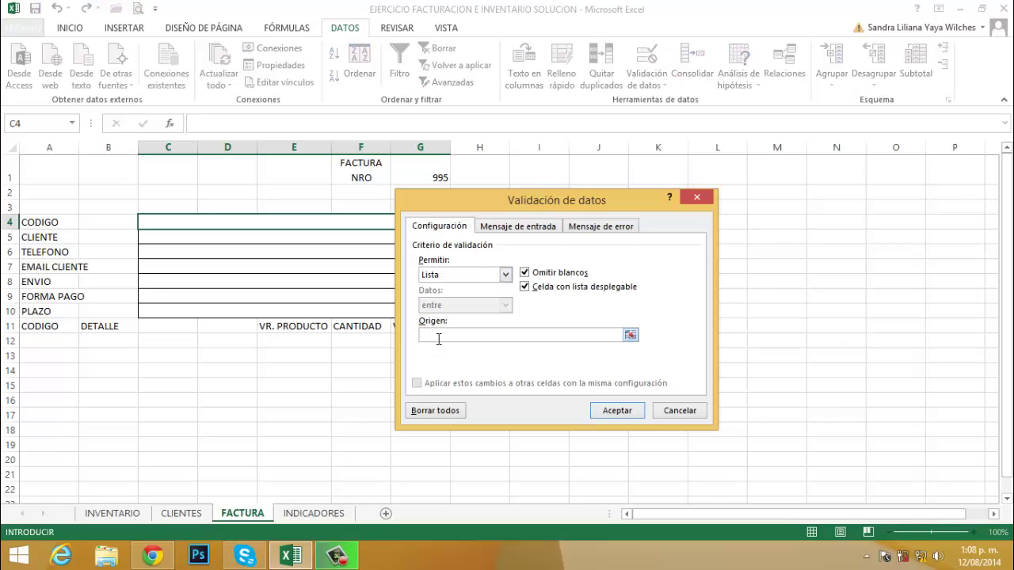
type("=")
type("C")
type("ODIGO")
left_click(634, 412)
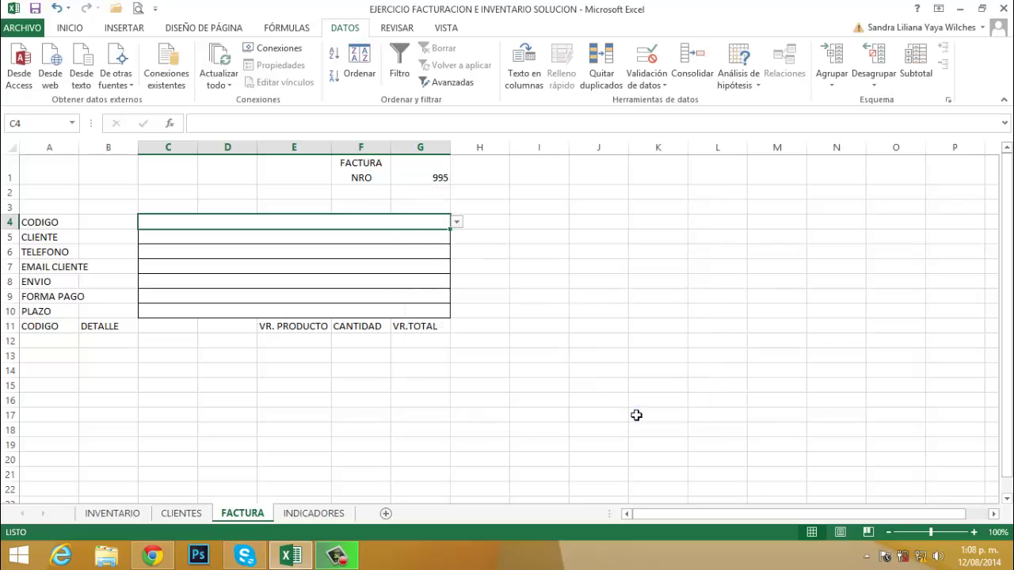
left_click(458, 224)
left_click(178, 246)
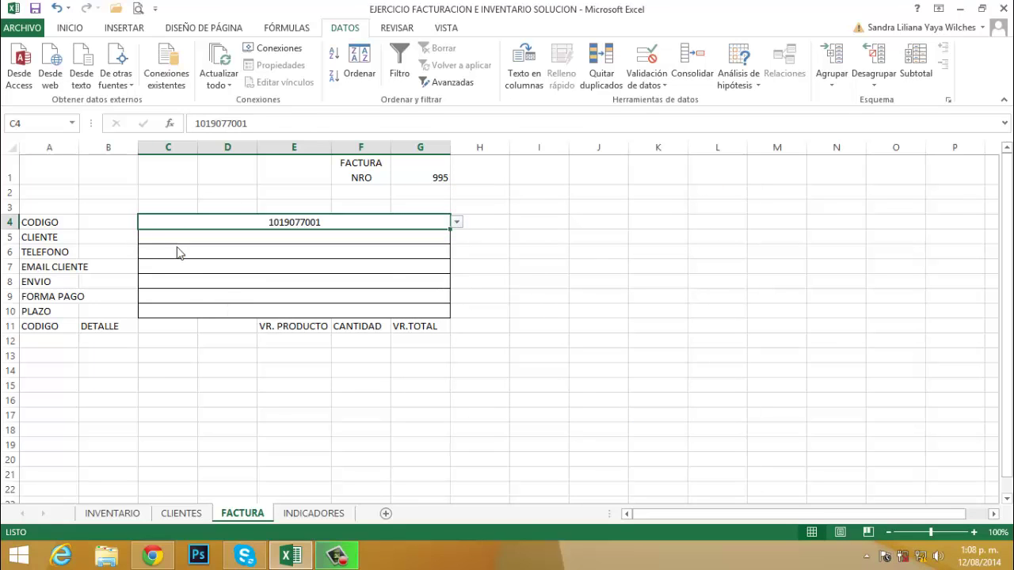
left_click(458, 223)
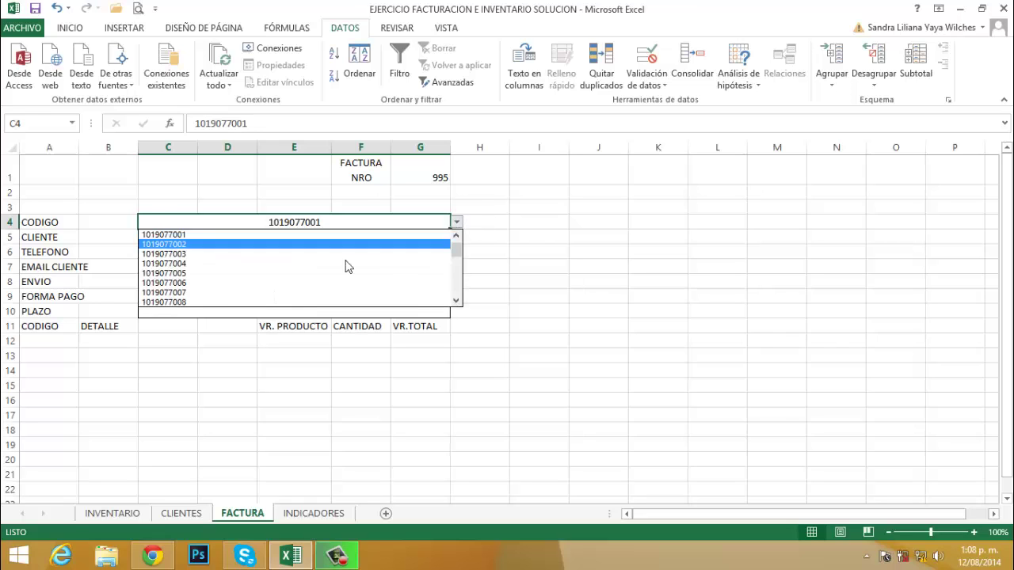
left_click(175, 283)
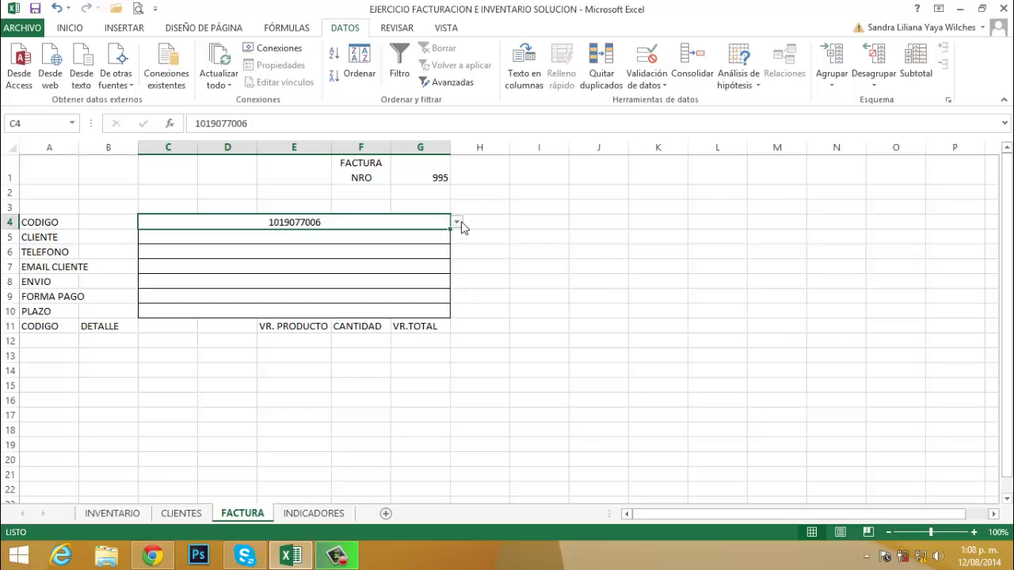
left_click(457, 222)
left_click(169, 235)
key("Delete")
On the CLIENTES sheet, select the whole client table A2:L30 using End+Shift+arrow jumps
left_click(181, 514)
left_click(179, 270)
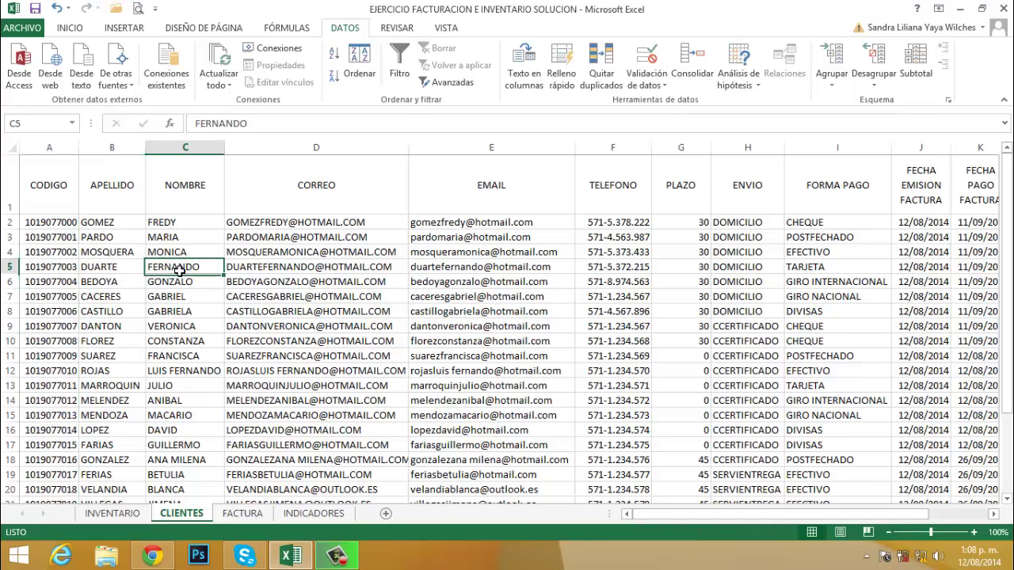
left_click(48, 230)
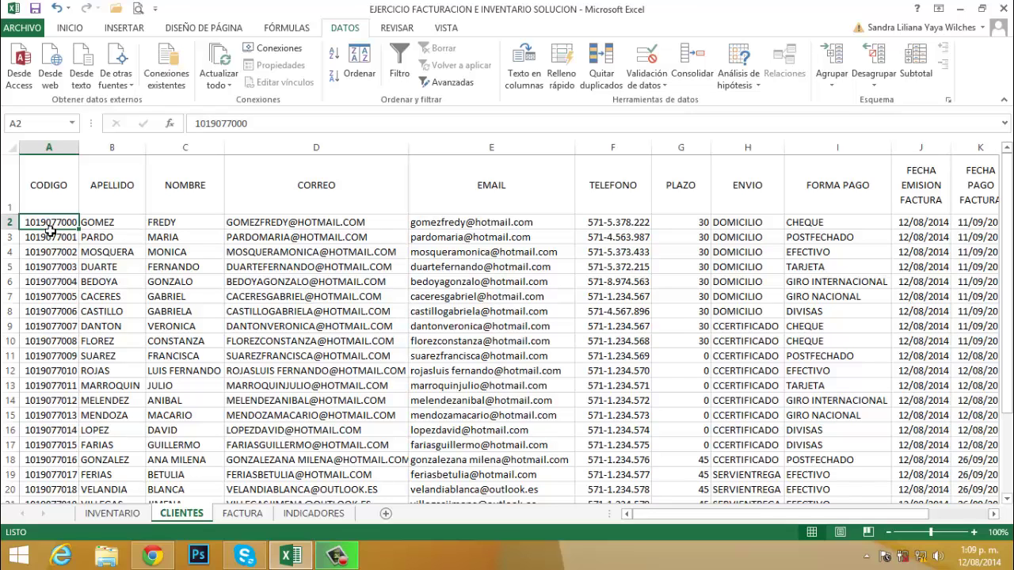
key("End")
key("shift+Right")
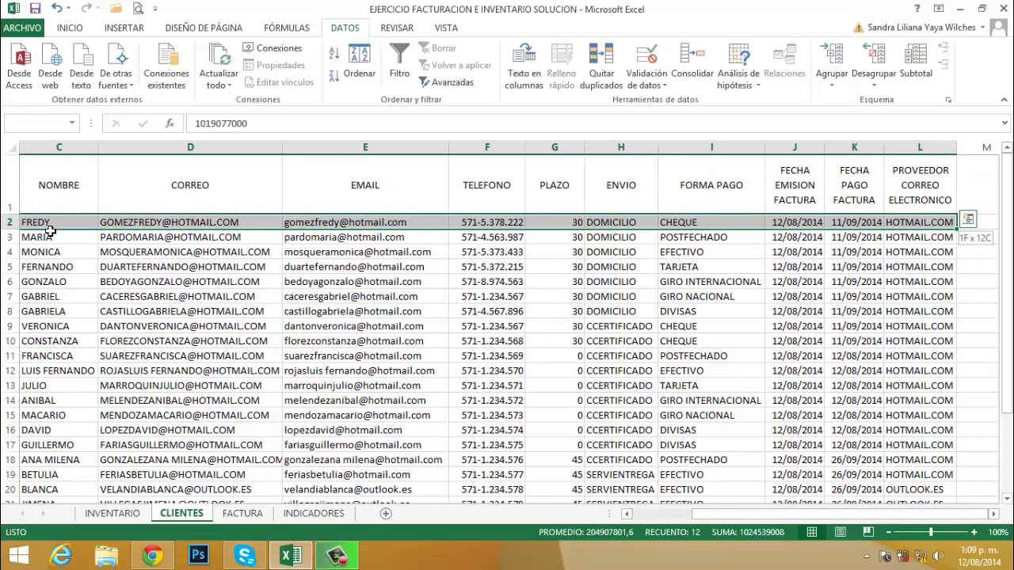
key("End")
key("shift+Down")
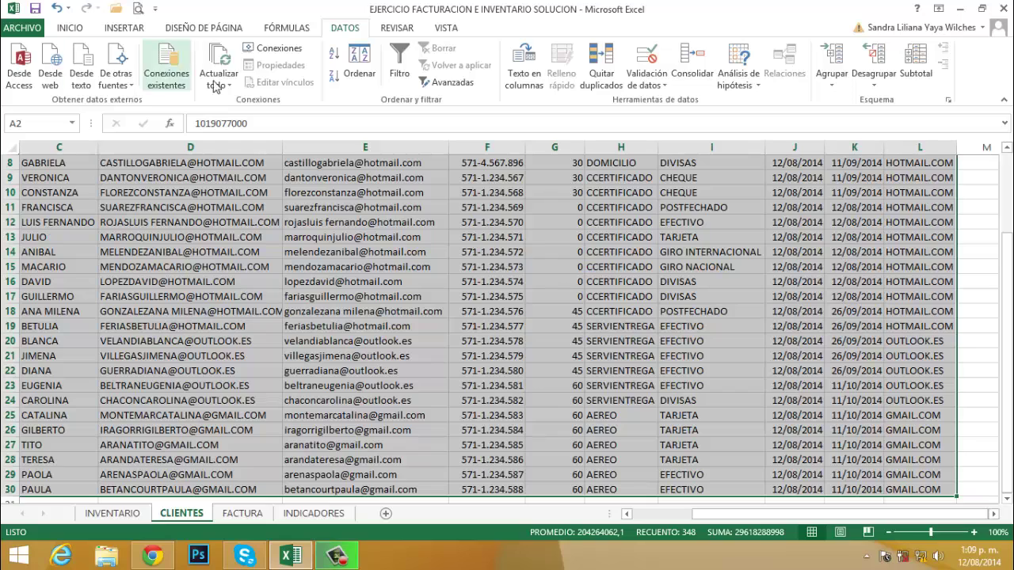
left_click(286, 29)
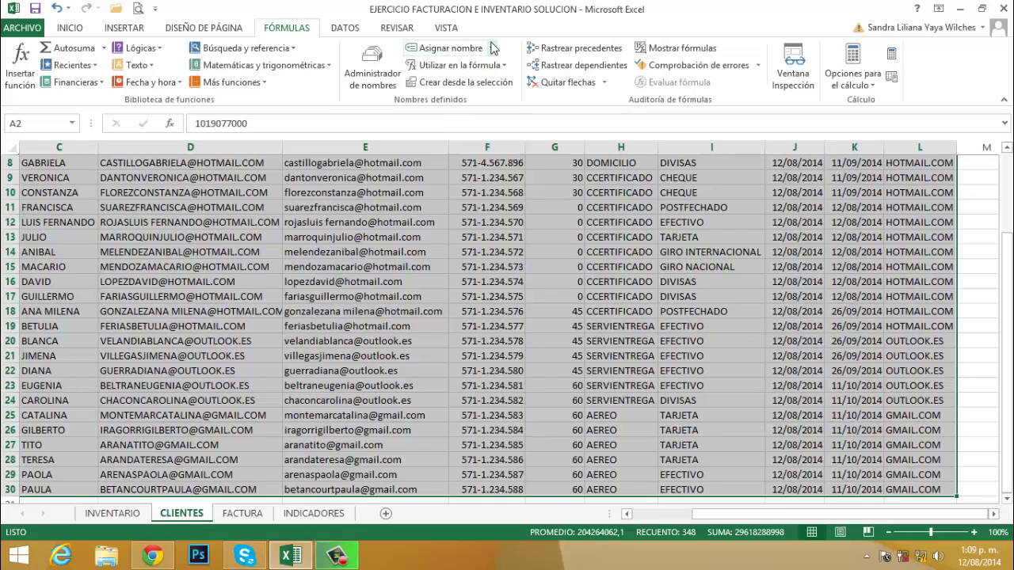
Define the name DATOSCLIENT for the range CLIENTES!$A$2:$L$30
left_click(491, 47)
left_click(470, 68)
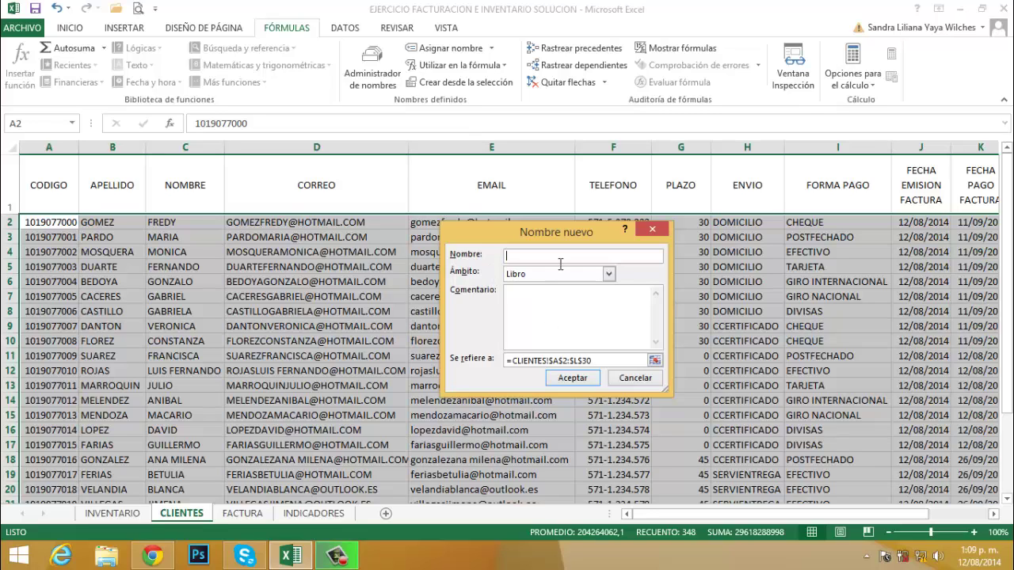
type("DATO")
type("S")
type("CLIENTE")
left_click(573, 378)
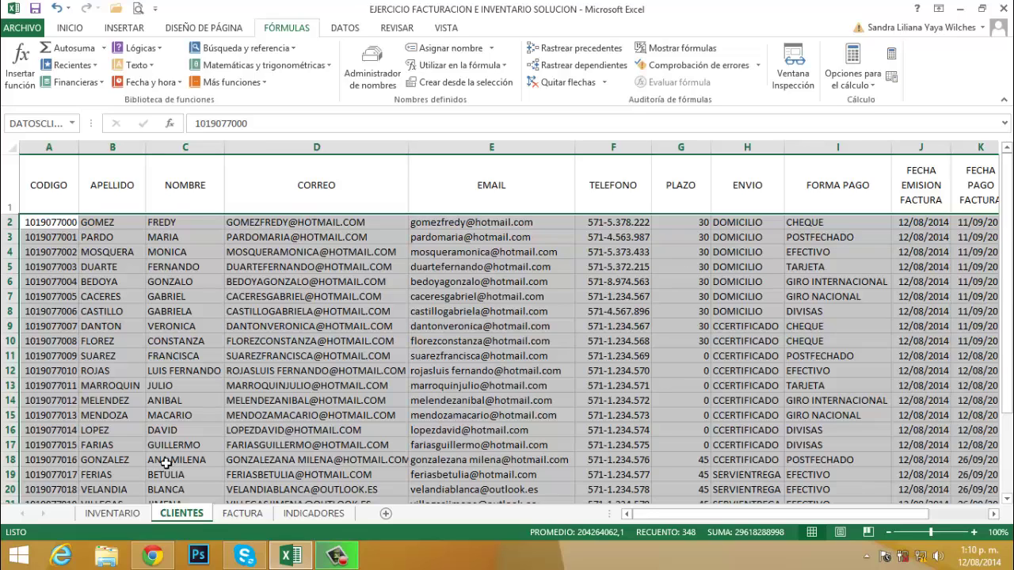
Return to the FACTURA sheet and select the CLIENTE cell C5
left_click(243, 514)
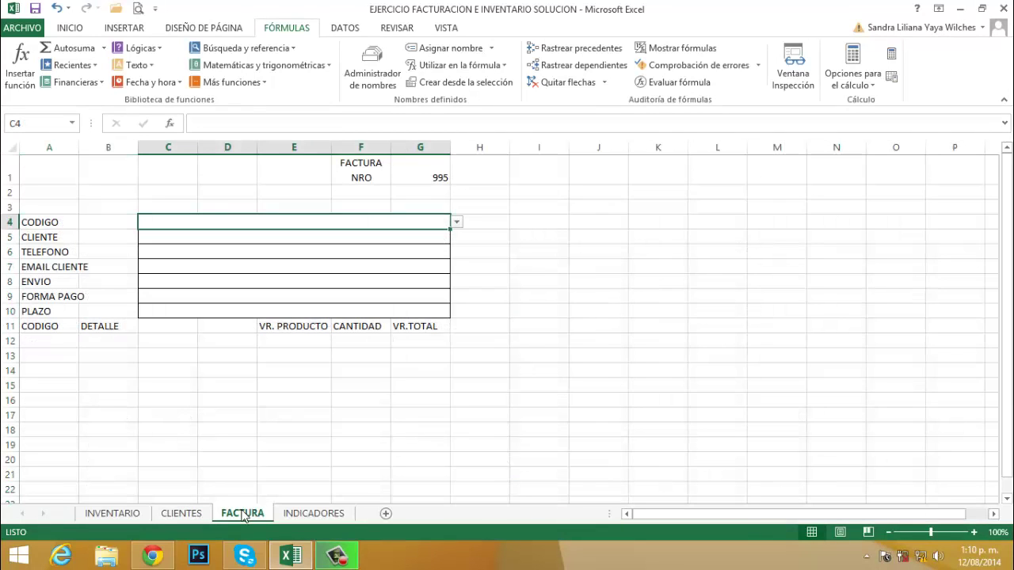
left_click(164, 242)
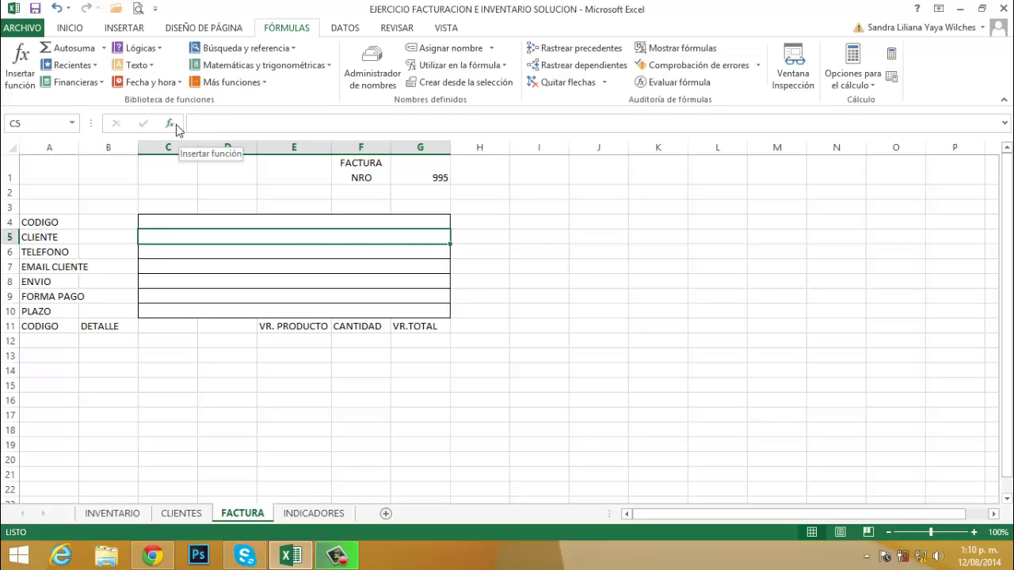
Find and choose the BUSCARV function in the Insert Function dialog for C5
left_click(171, 124)
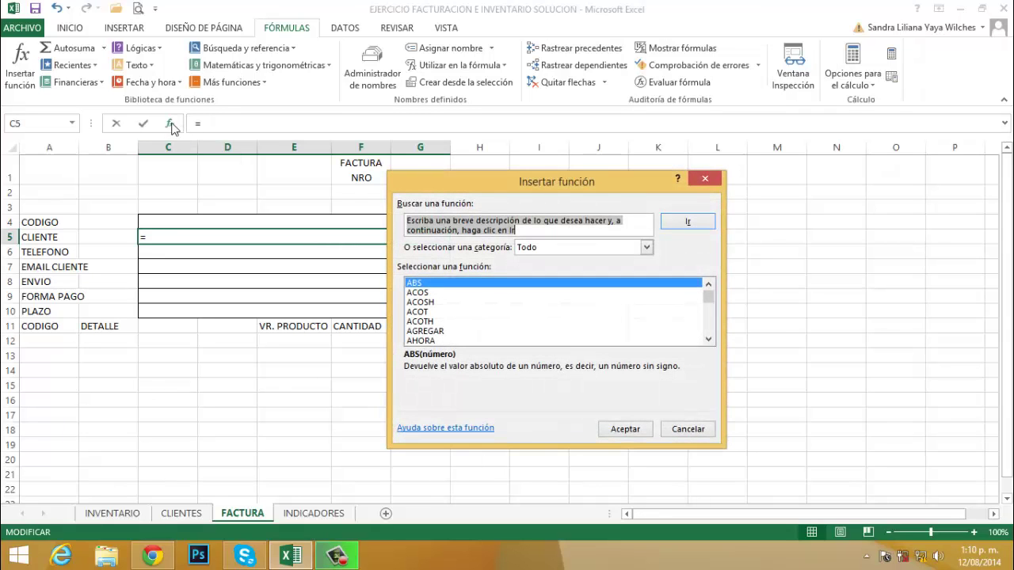
left_click(424, 332)
key("b")
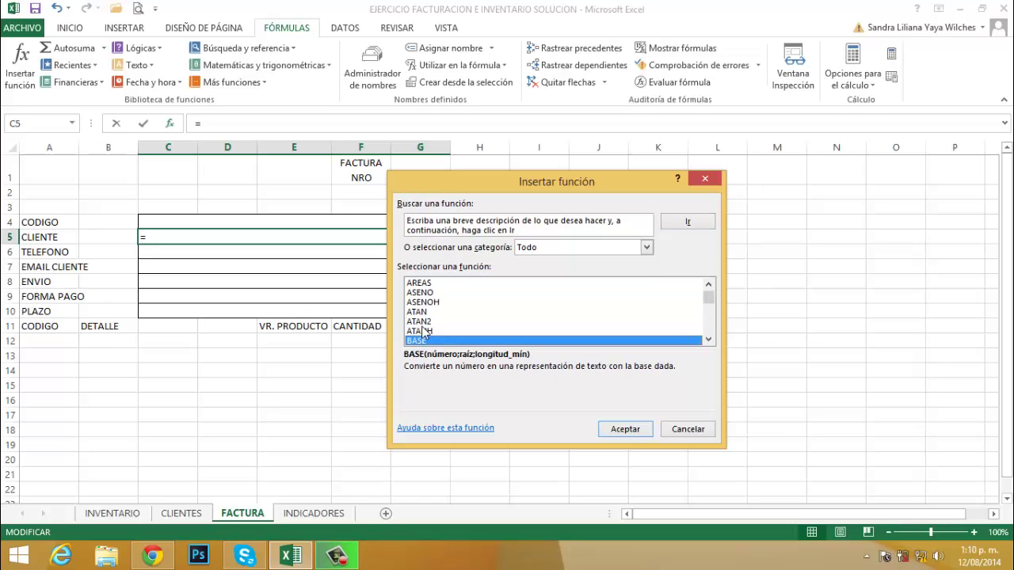
left_click(708, 339)
left_click(708, 339)
left_click(708, 339)
left_click(708, 339)
left_click(708, 339)
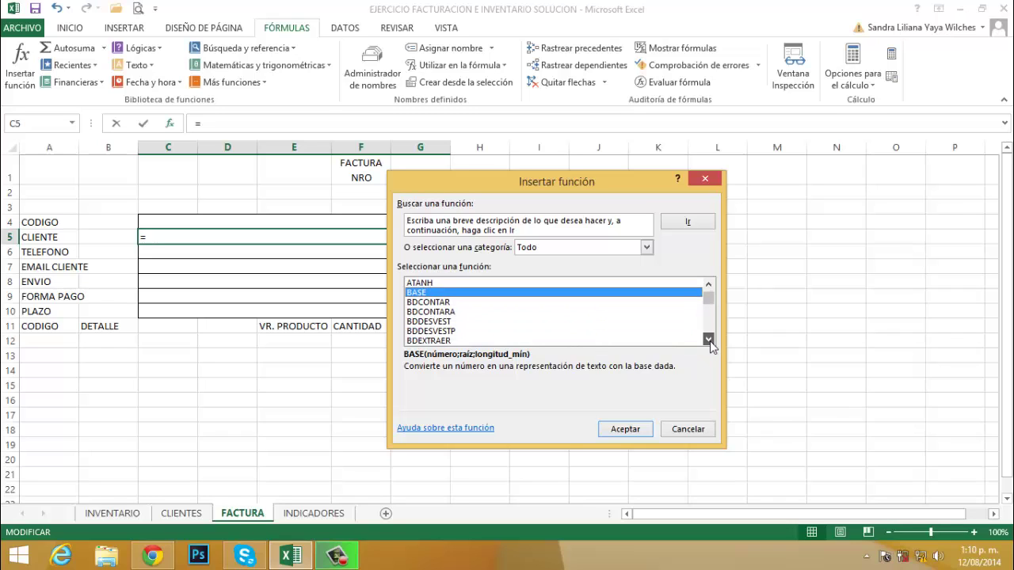
left_click(707, 339)
left_click(708, 339)
left_click(708, 338)
left_click(708, 341)
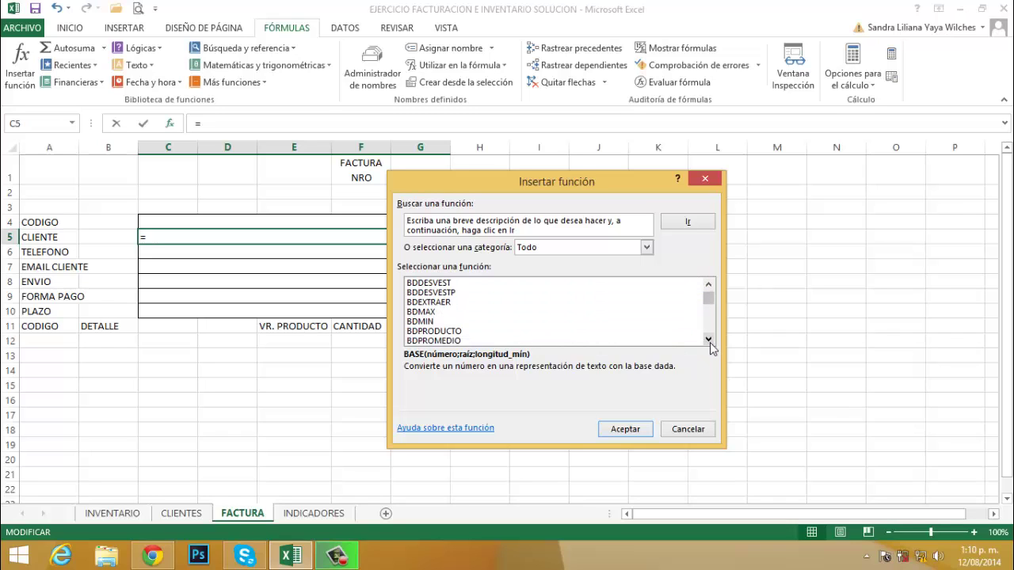
left_click(709, 342)
left_click(708, 341)
left_click(709, 341)
left_click(709, 341)
left_click(709, 341)
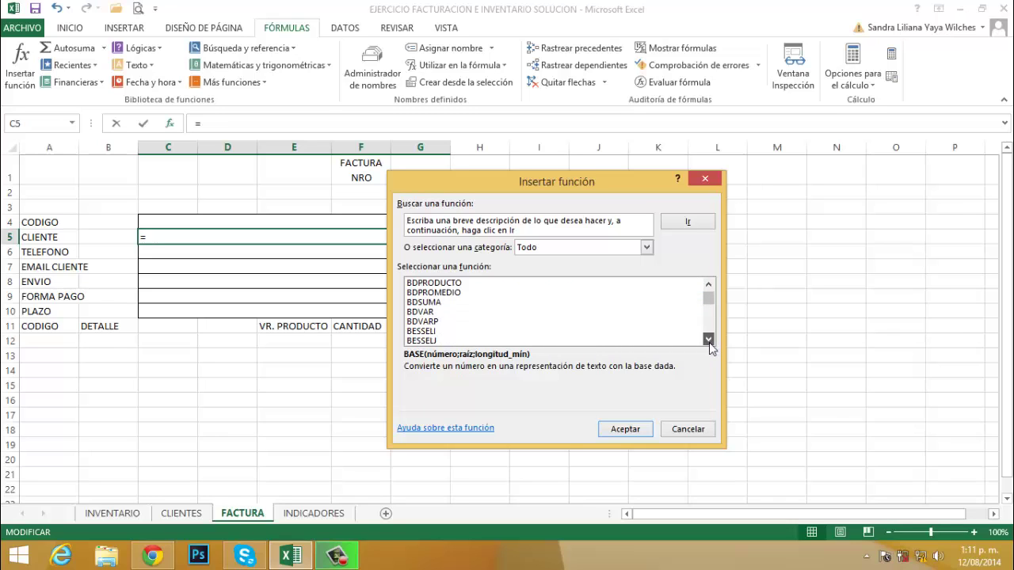
left_click(709, 341)
left_click(709, 342)
left_click(709, 341)
left_click(709, 341)
left_click(709, 341)
left_click(708, 341)
left_click(709, 341)
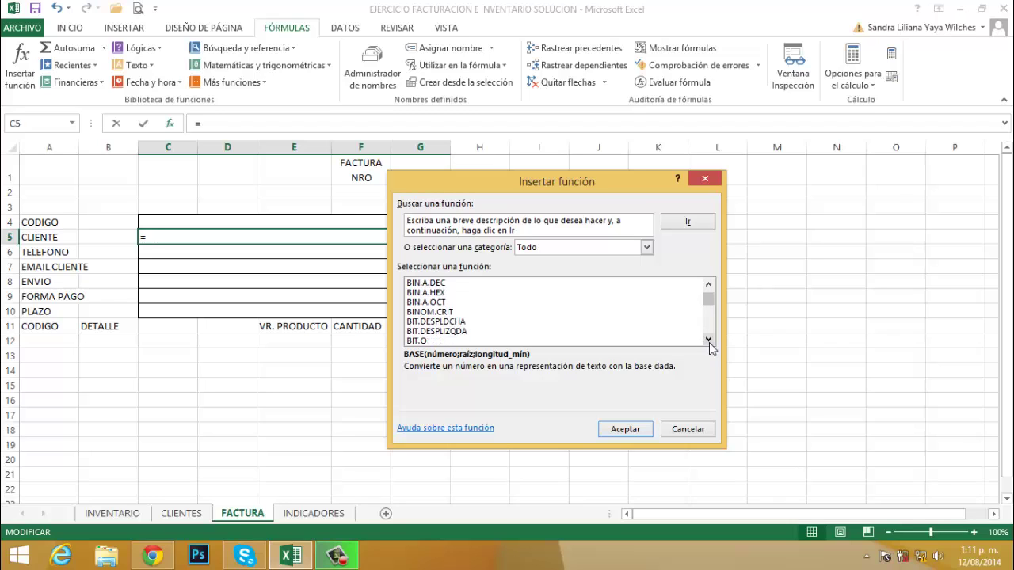
left_click(708, 341)
left_click(709, 341)
left_click(709, 341)
left_click(709, 342)
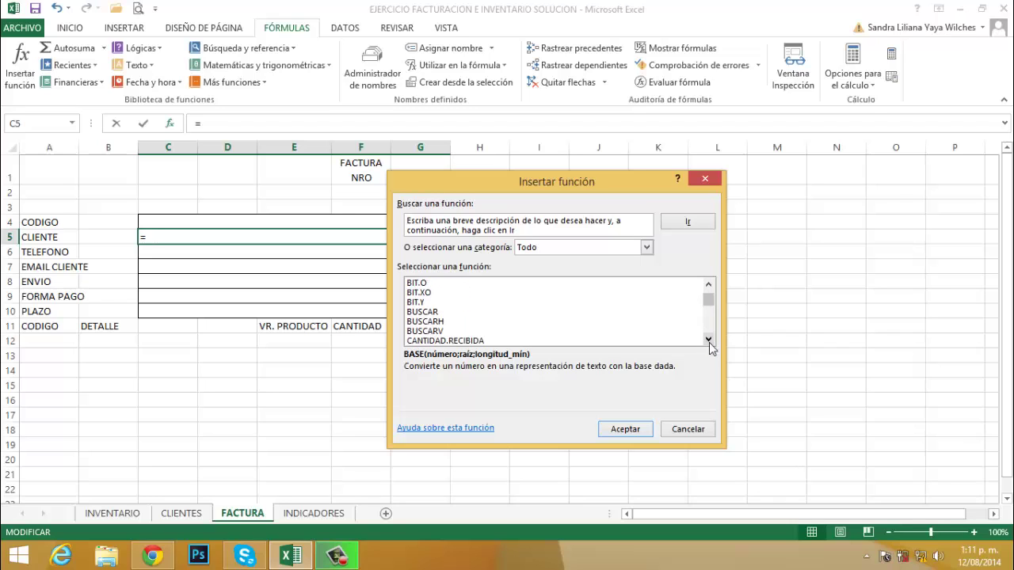
left_click(435, 331)
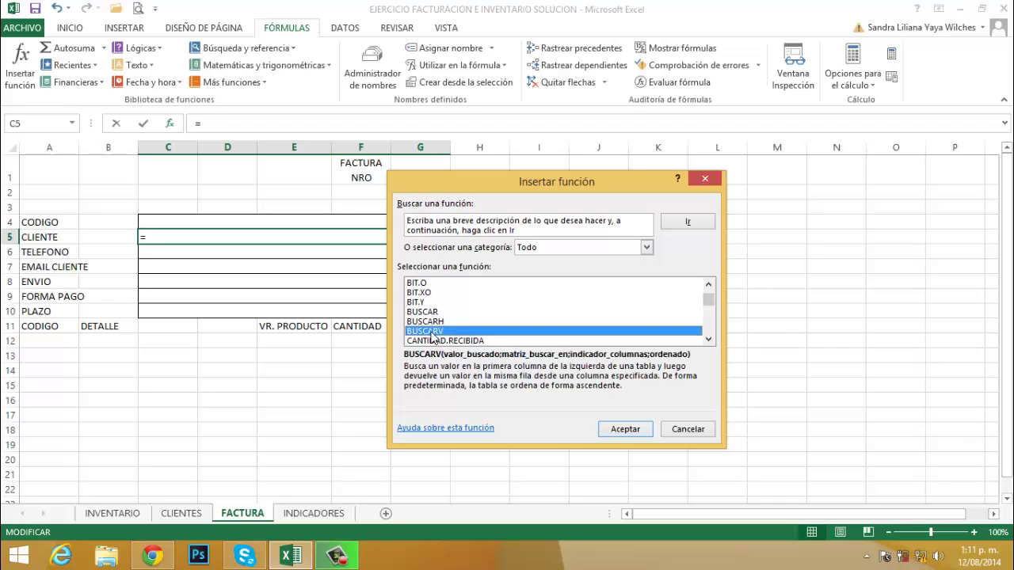
left_click(622, 430)
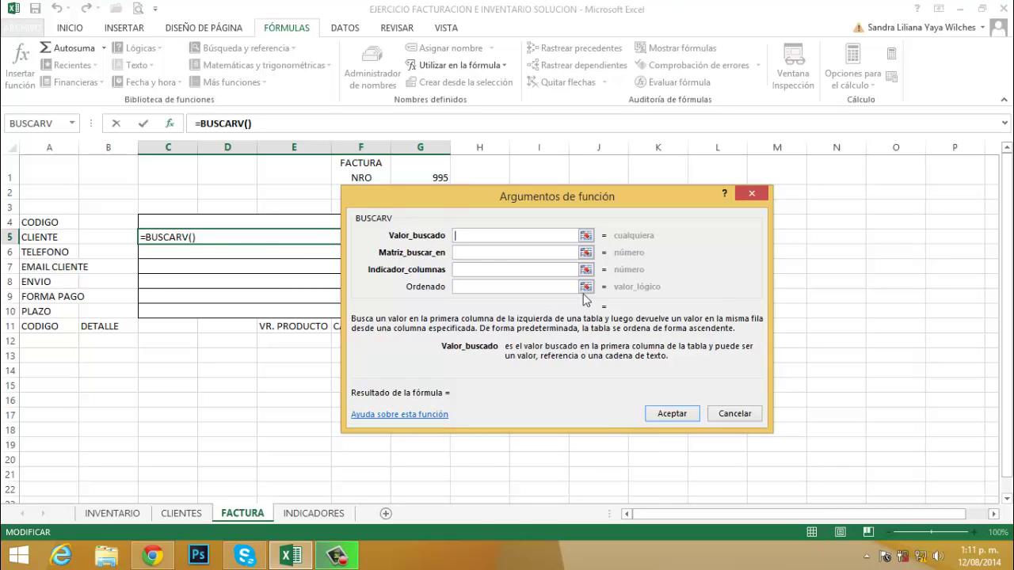
Give BUSCARV the arguments C4, DATOSCLIENTE, column 2 and exact match 0
left_click(159, 225)
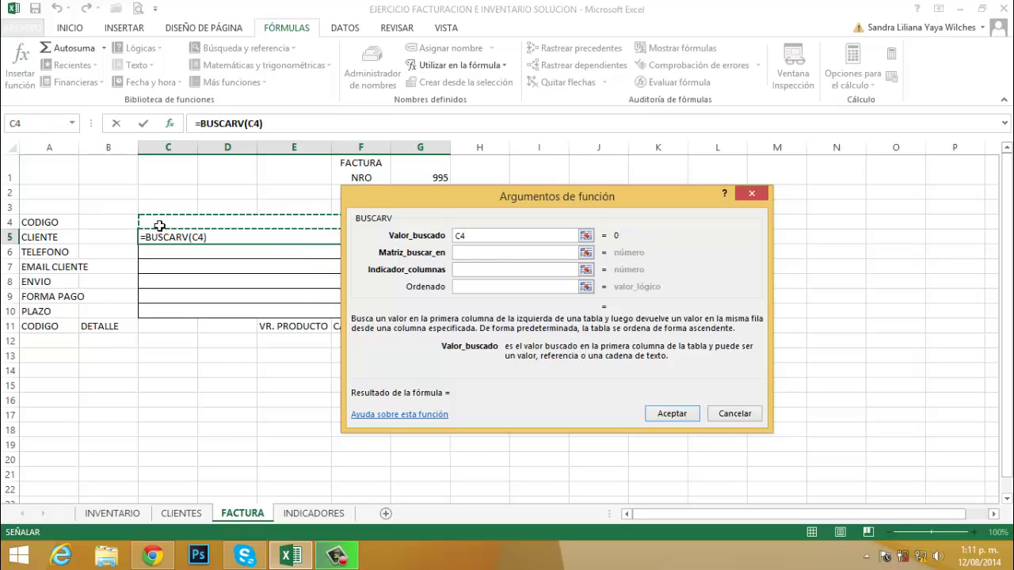
left_click(467, 260)
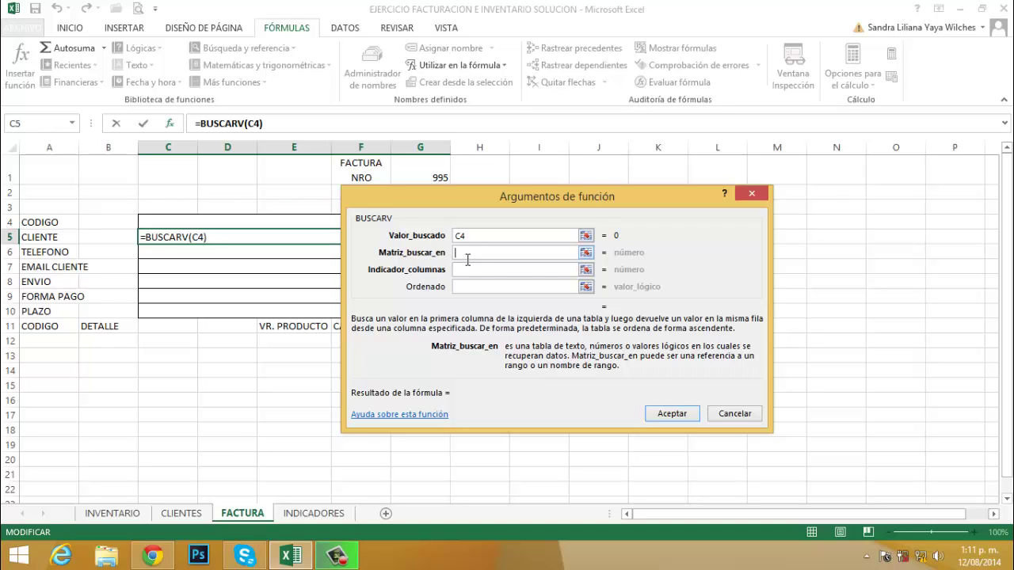
type("D")
type("ATOS")
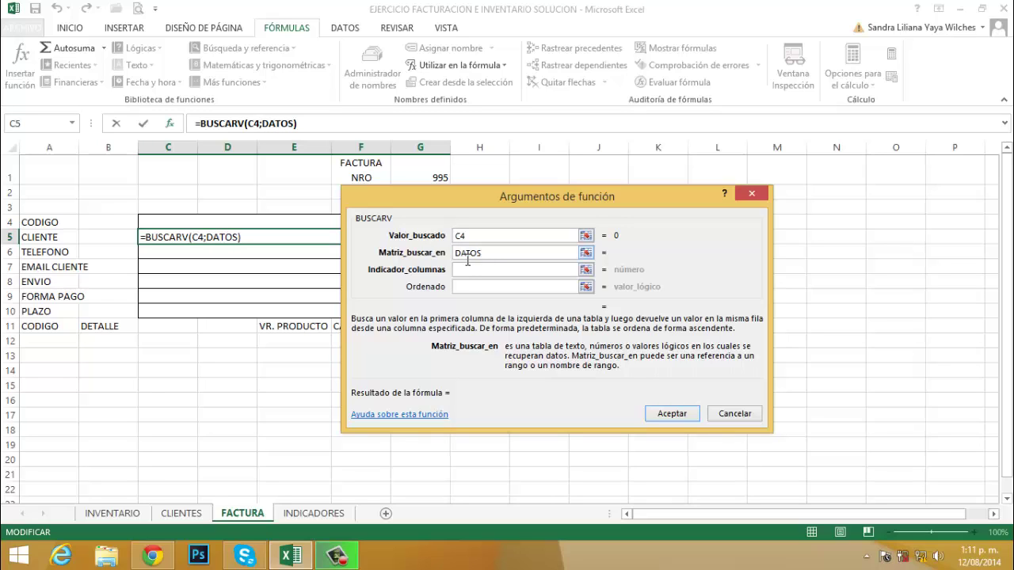
type("CLIENTE")
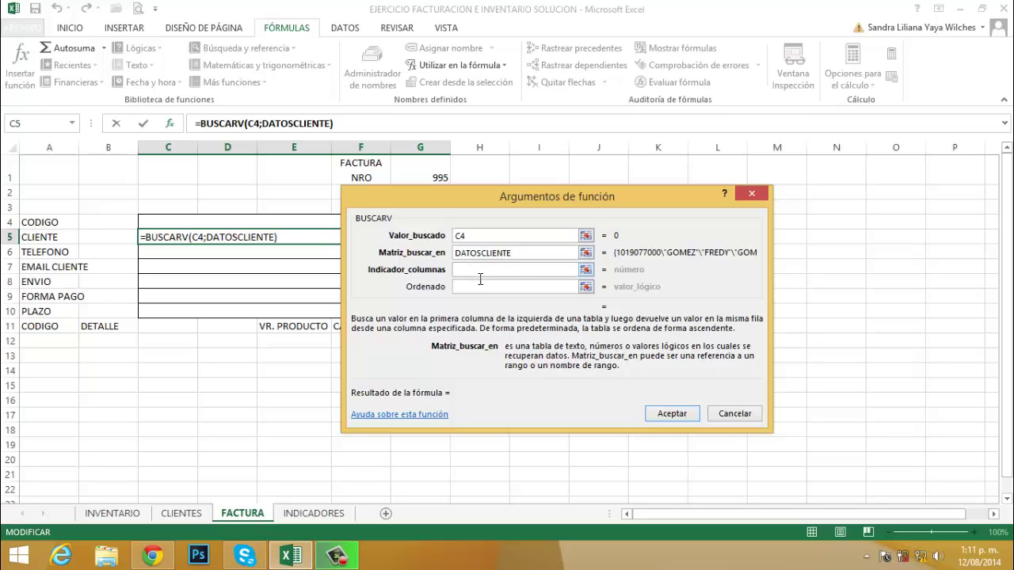
left_click(480, 279)
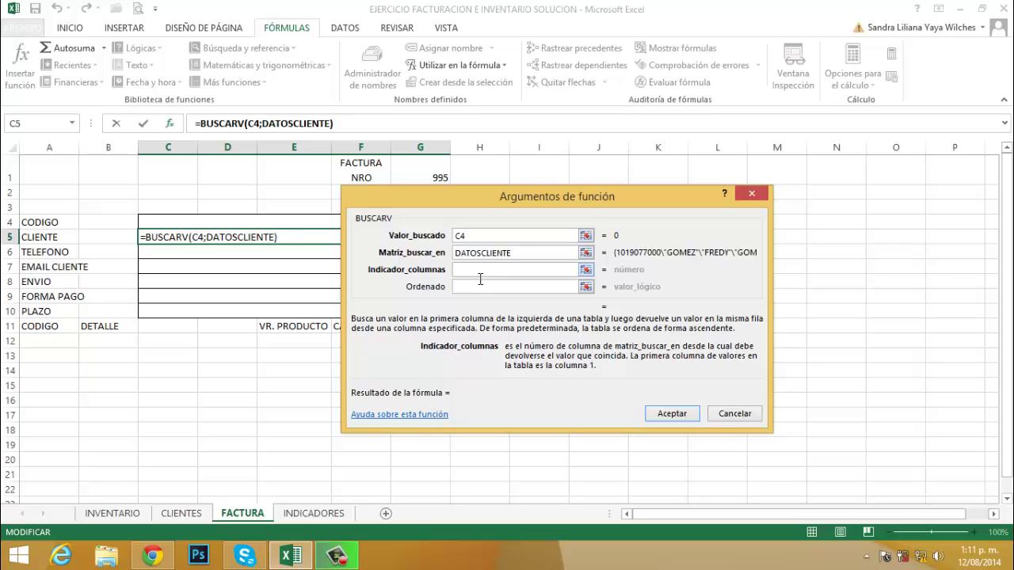
type("2")
left_click(469, 290)
type("0")
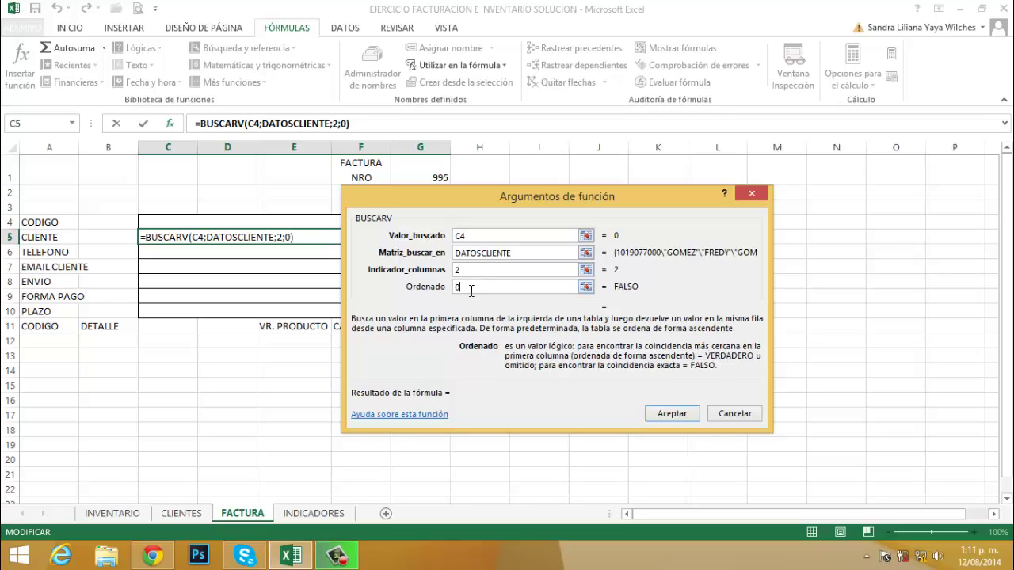
left_click(671, 413)
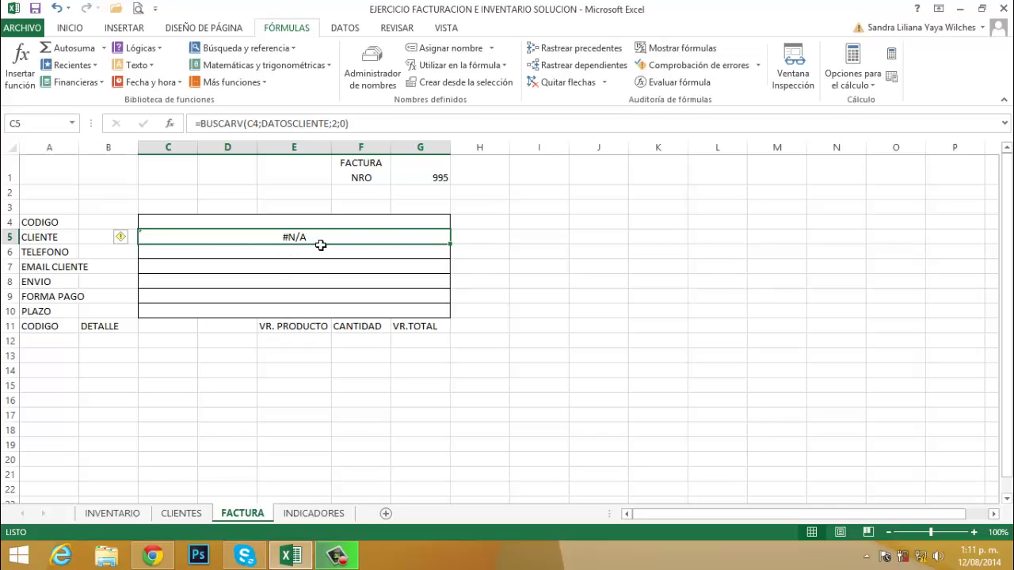
Pick the first client code from the C4 dropdown and check the name returned in C5
left_click(378, 223)
left_click(457, 223)
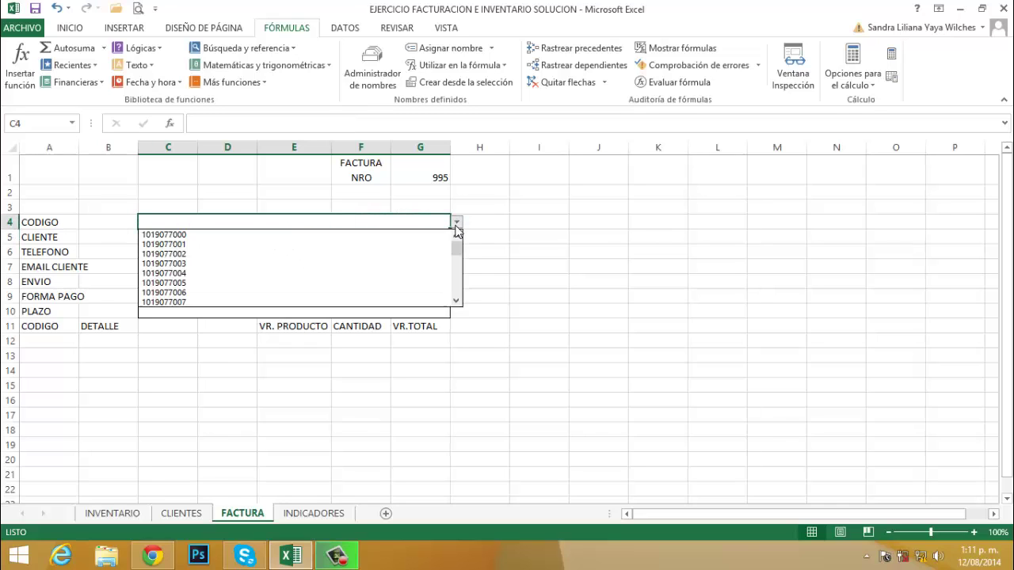
left_click(176, 235)
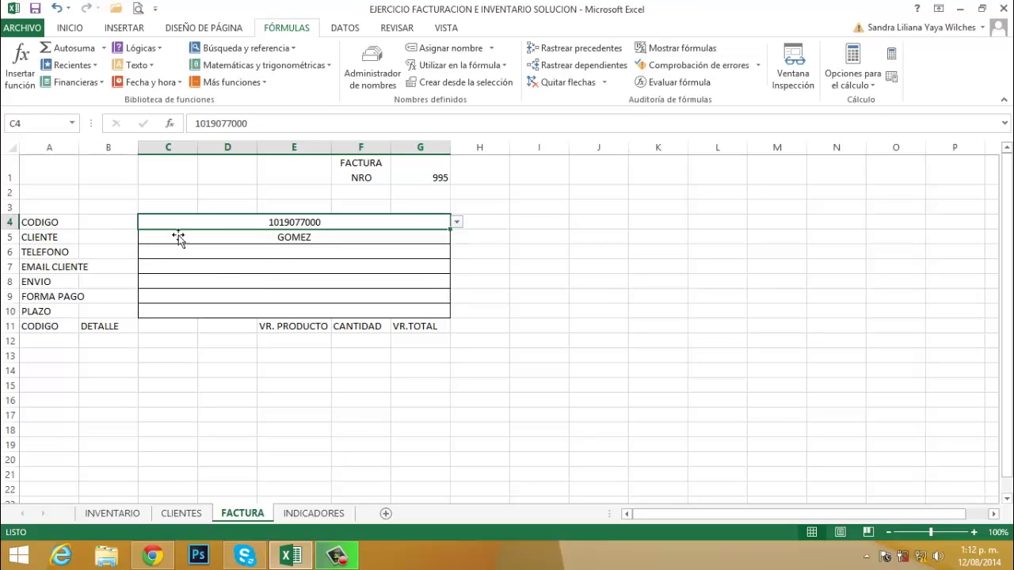
left_click(327, 244)
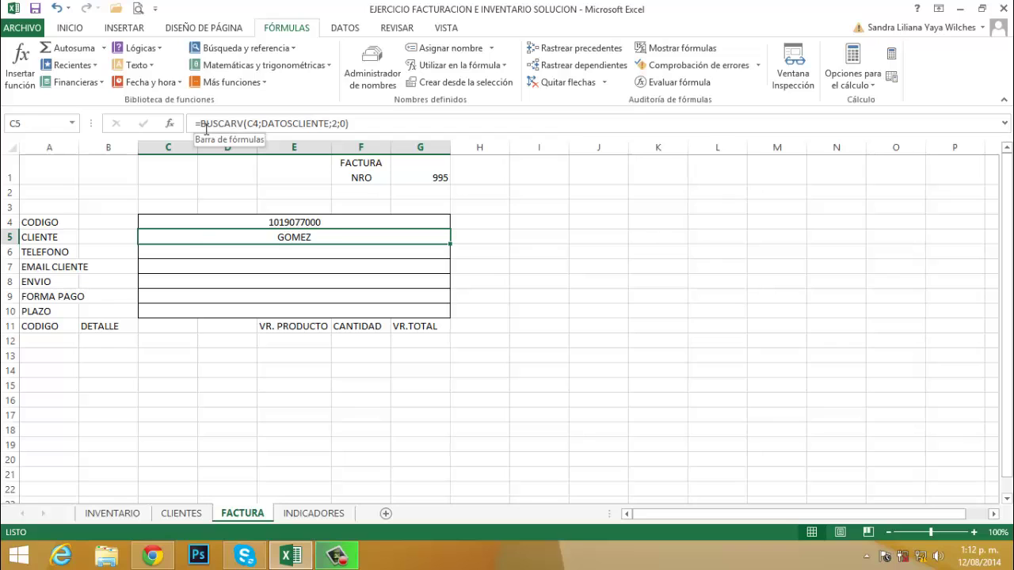
Wrap C5 in CONCATENAR, joining BUSCARV columns 2 and 3 of DATOSCLIENTE for code C4
left_click(203, 124)
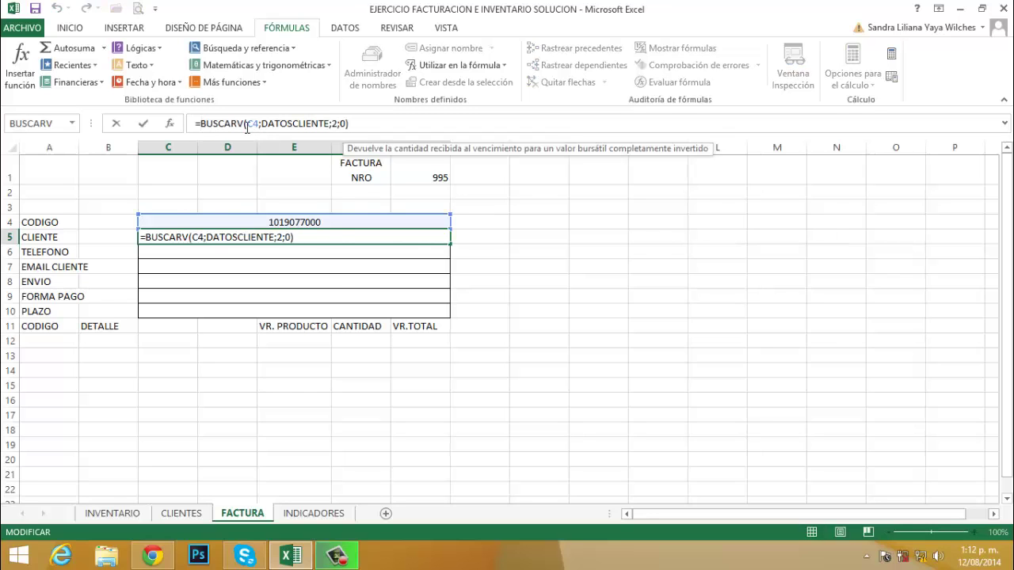
type("CONCAt")
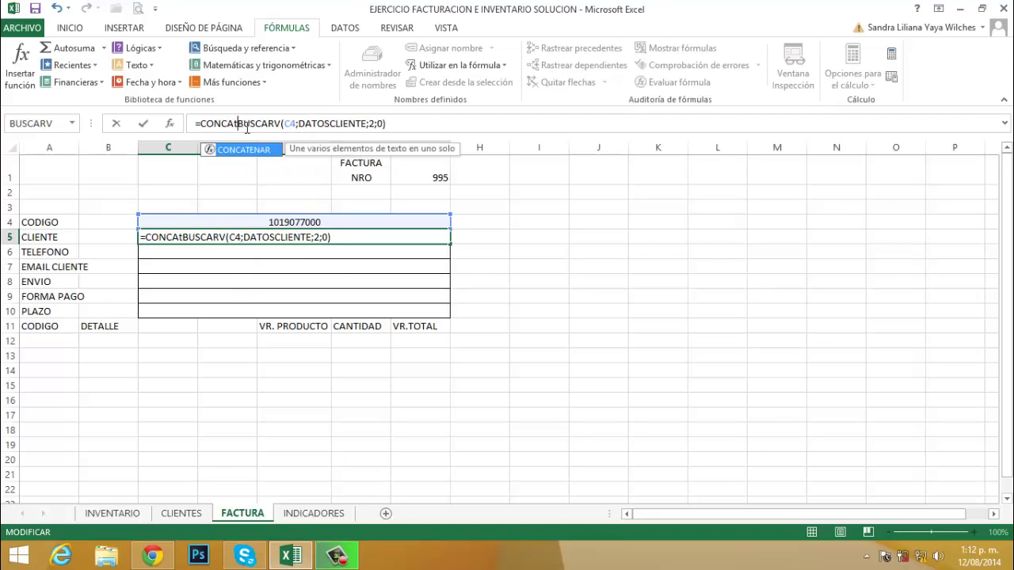
type("e")
key("BackSpace")
key("BackSpace")
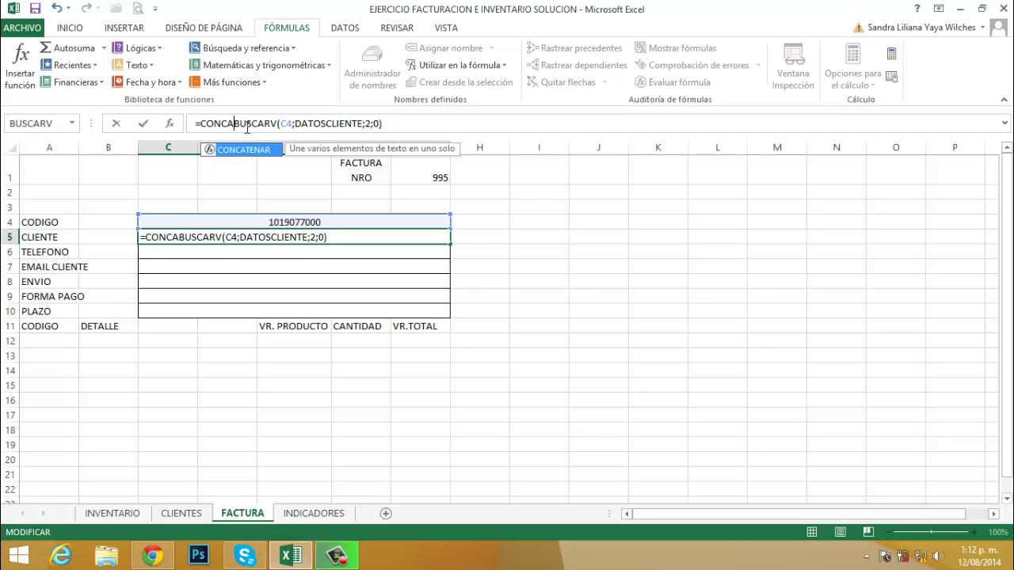
type("TENAR")
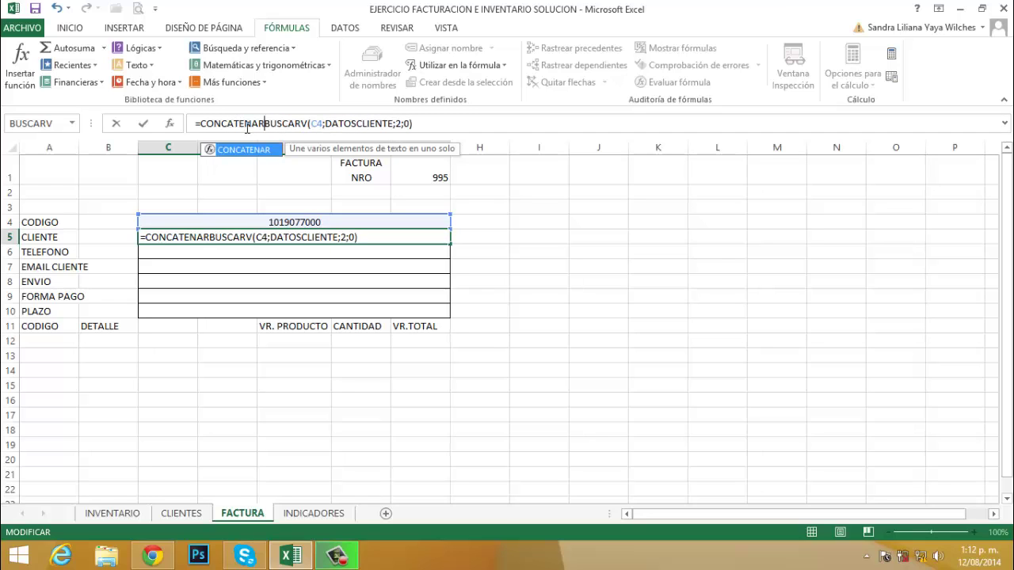
type("(")
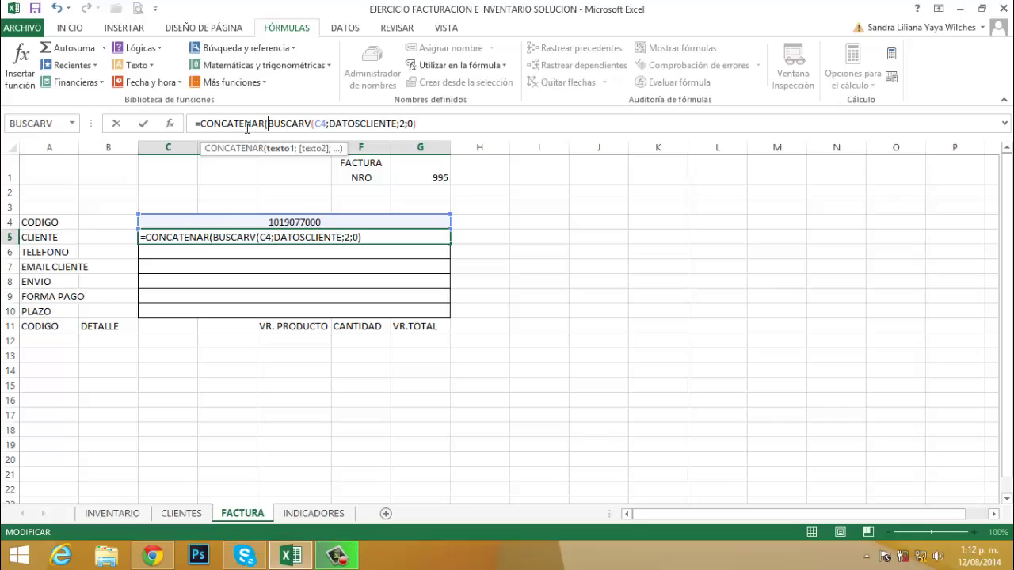
key("End")
type(";")
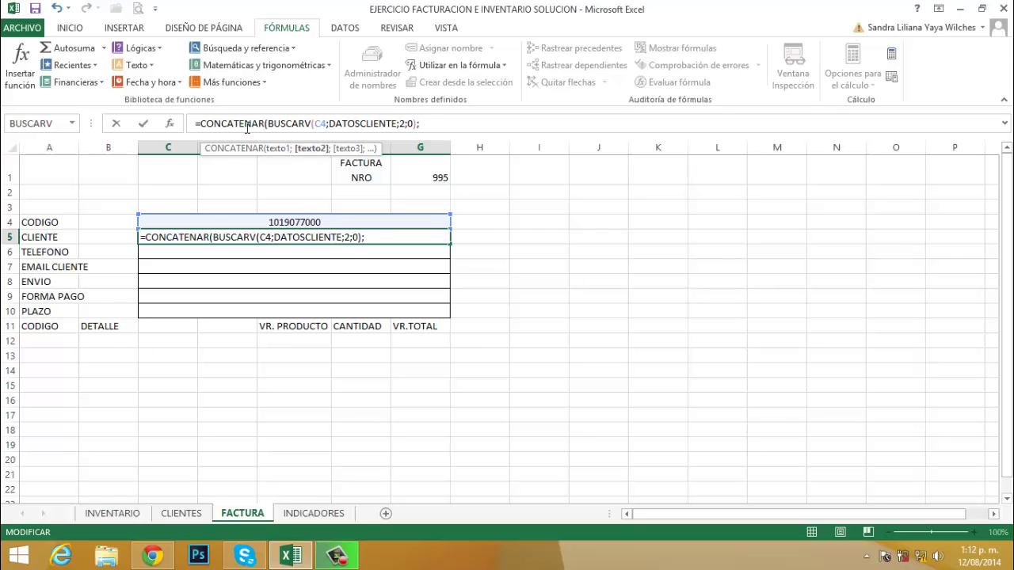
type("BUSCARV")
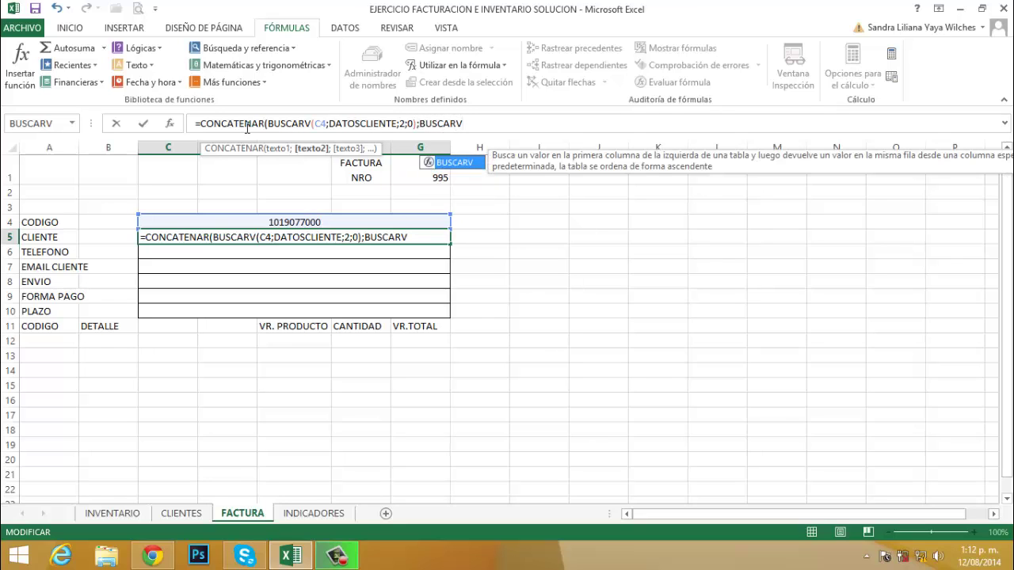
type("(")
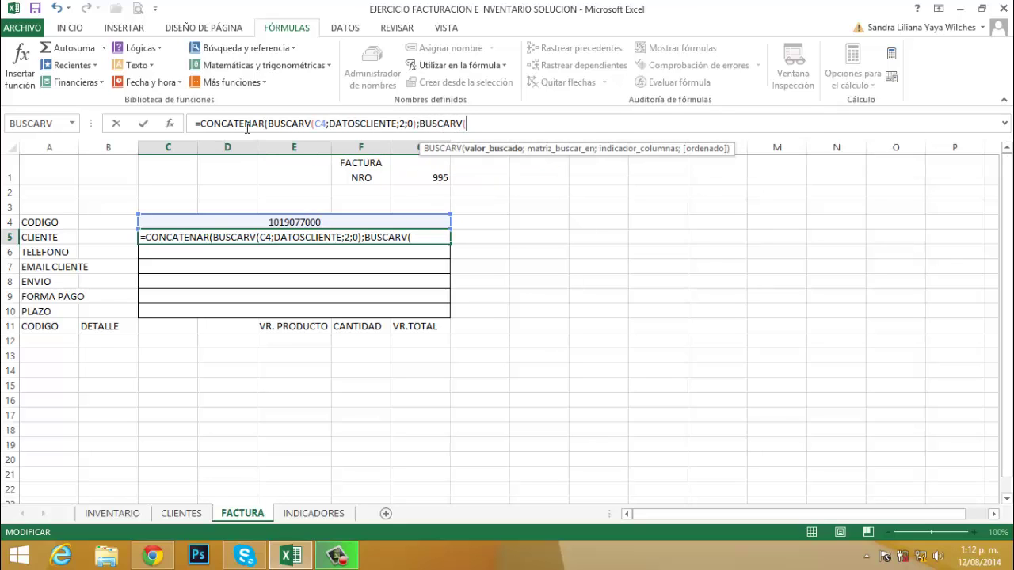
type("C4")
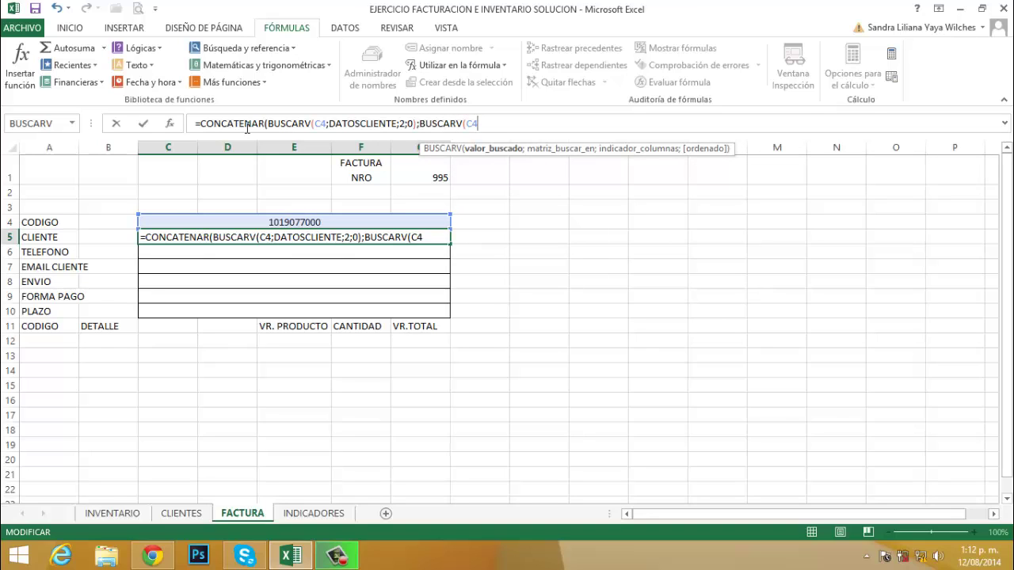
type(";DATOS")
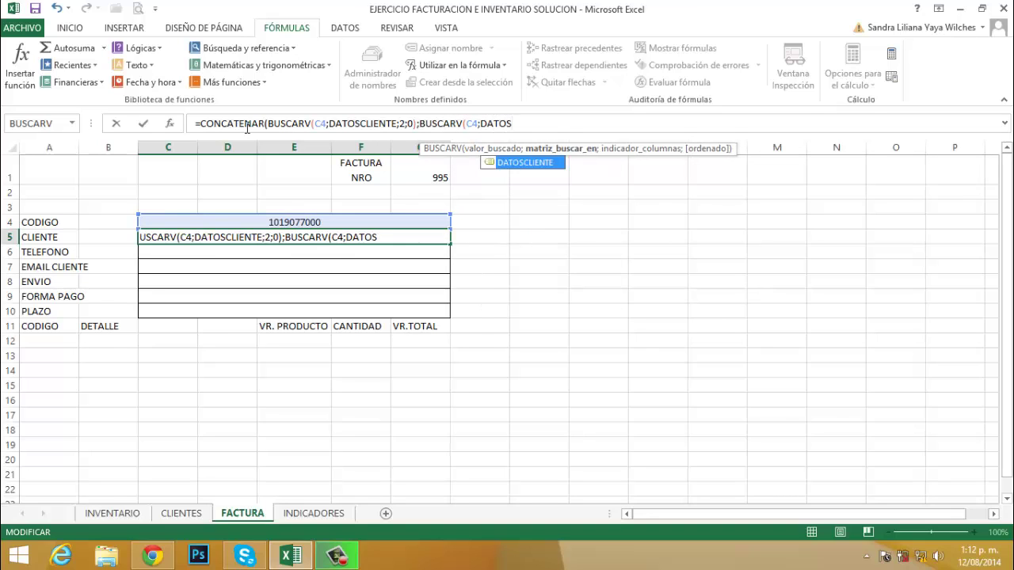
type("CLIENTE")
type(";")
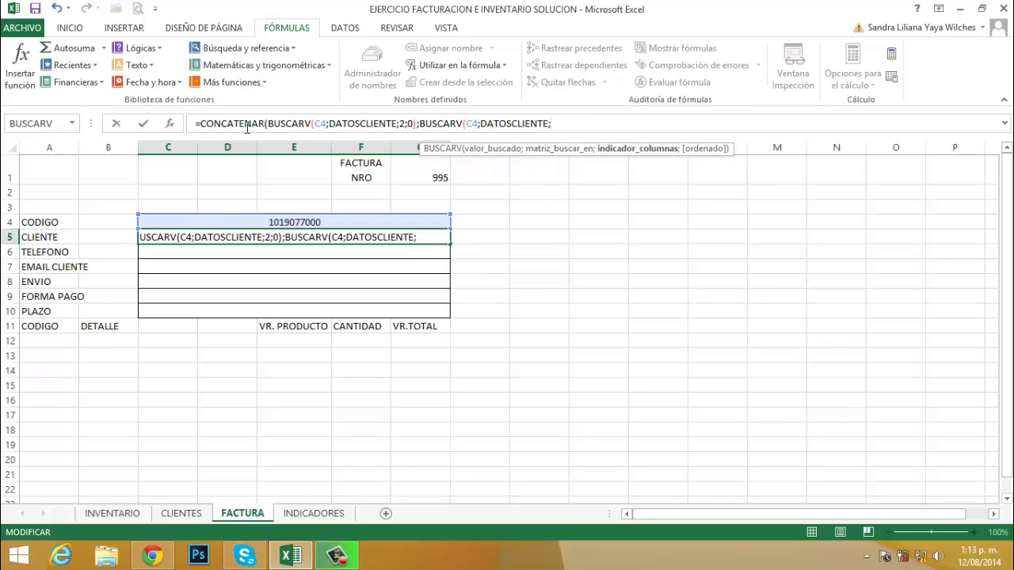
type("3")
type(";")
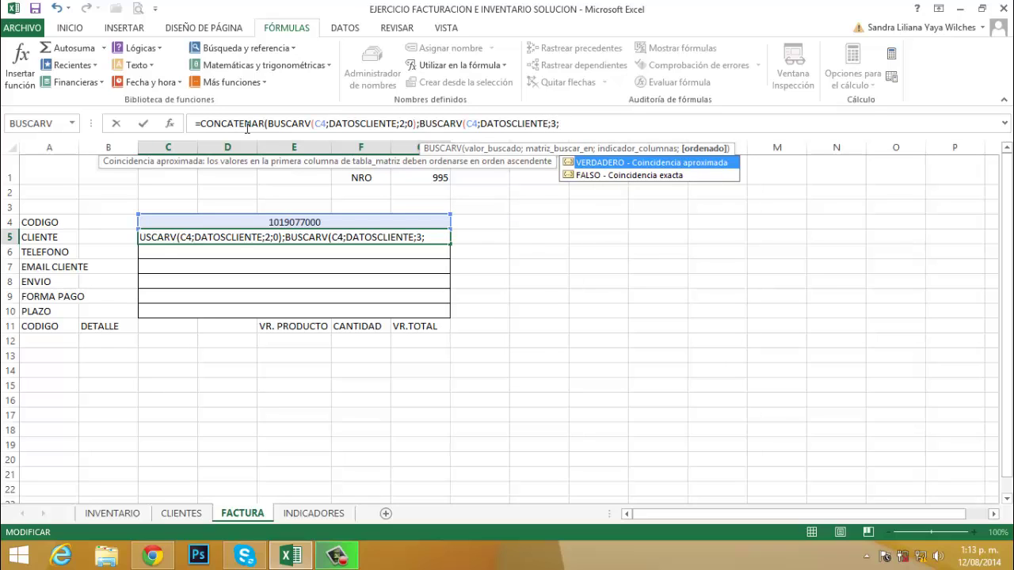
type("0")
type(")")
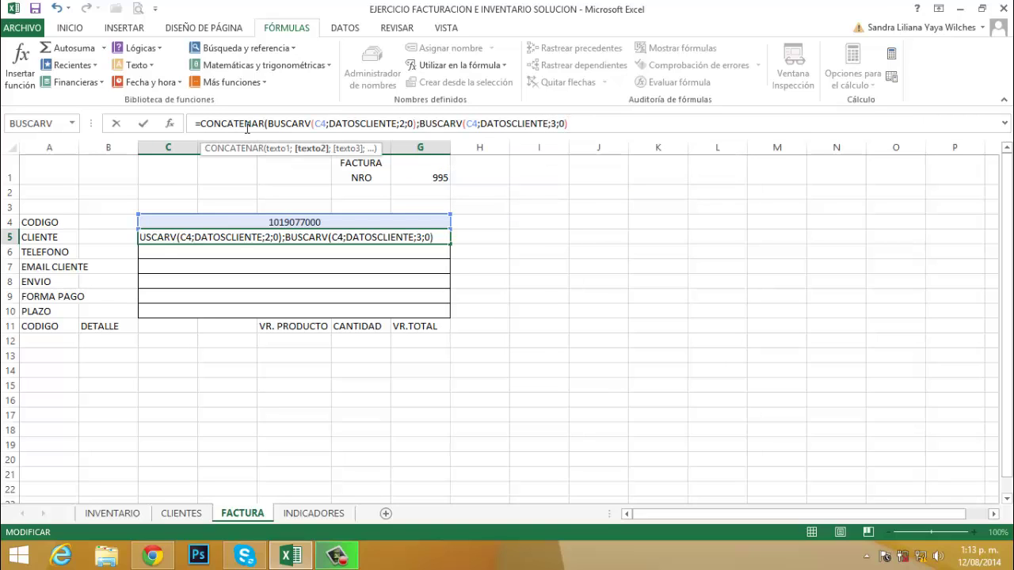
type(")")
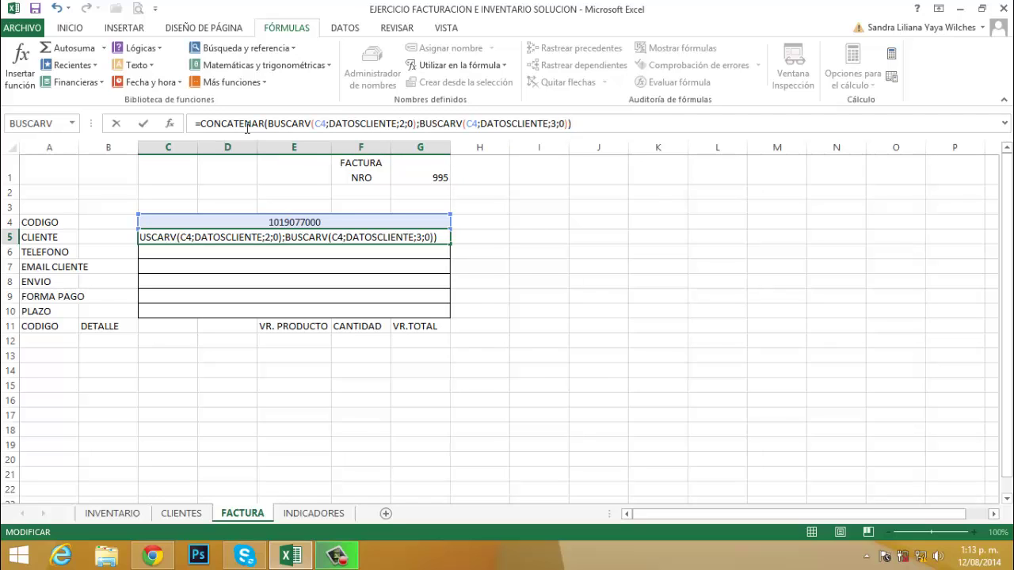
key("Return")
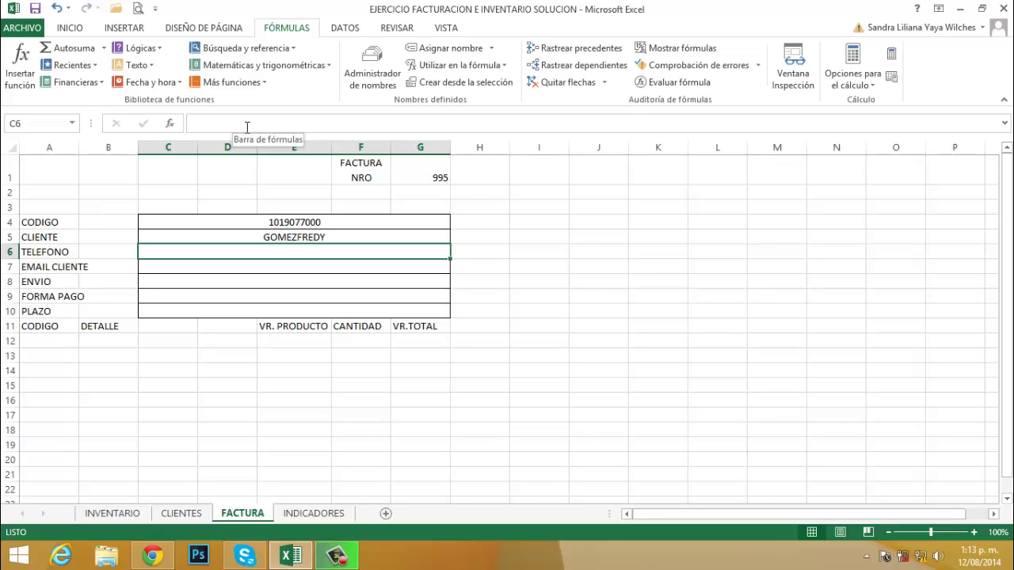
Select C5 and put the cursor at the end of its formula in the formula bar
key("Up")
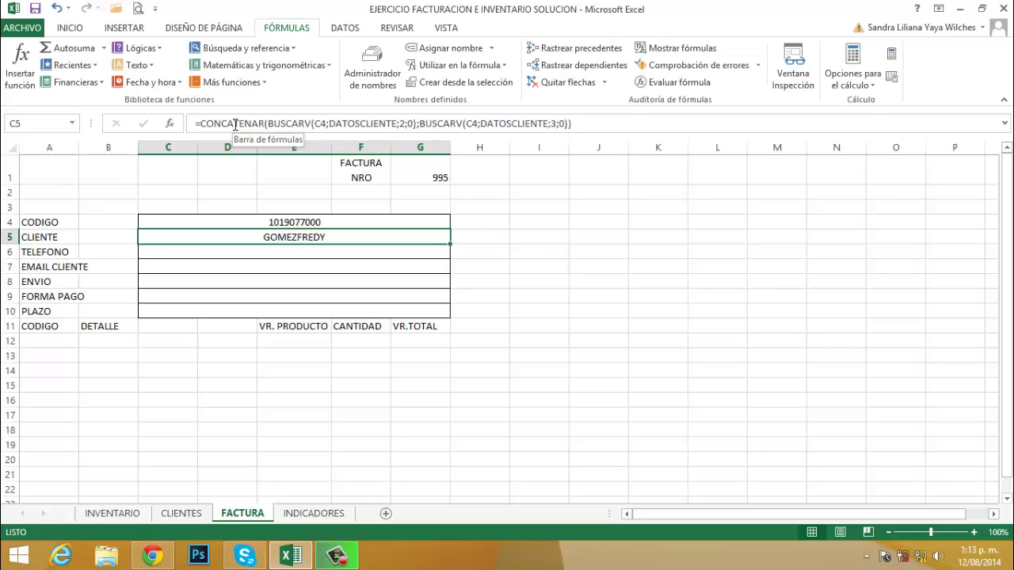
left_click(599, 127)
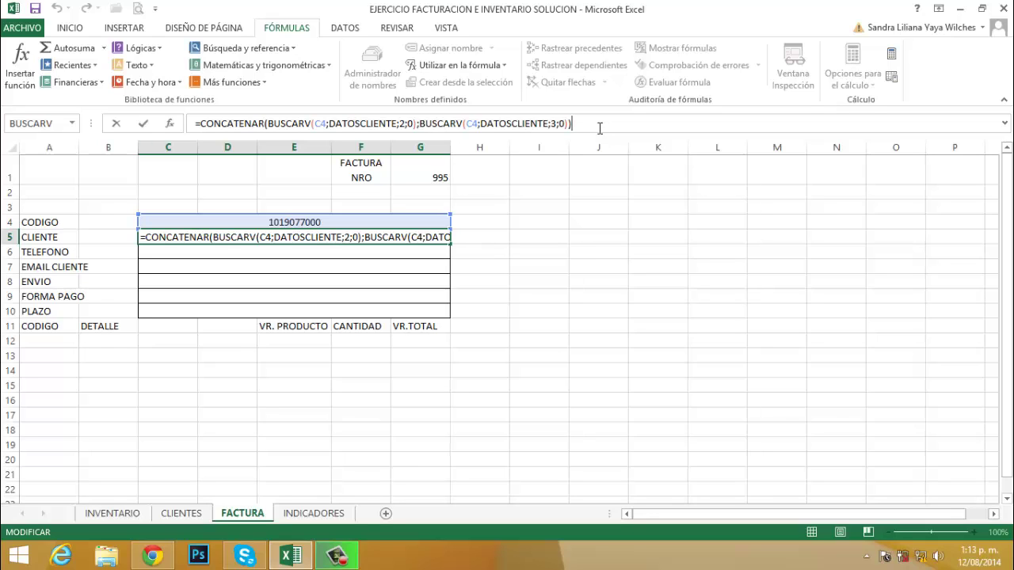
Insert a " " separator between the two BUSCARV lookups in the C5 formula
key("Left")
key("Left")
key("Left")
key("Left")
key("Left")
key("Left")
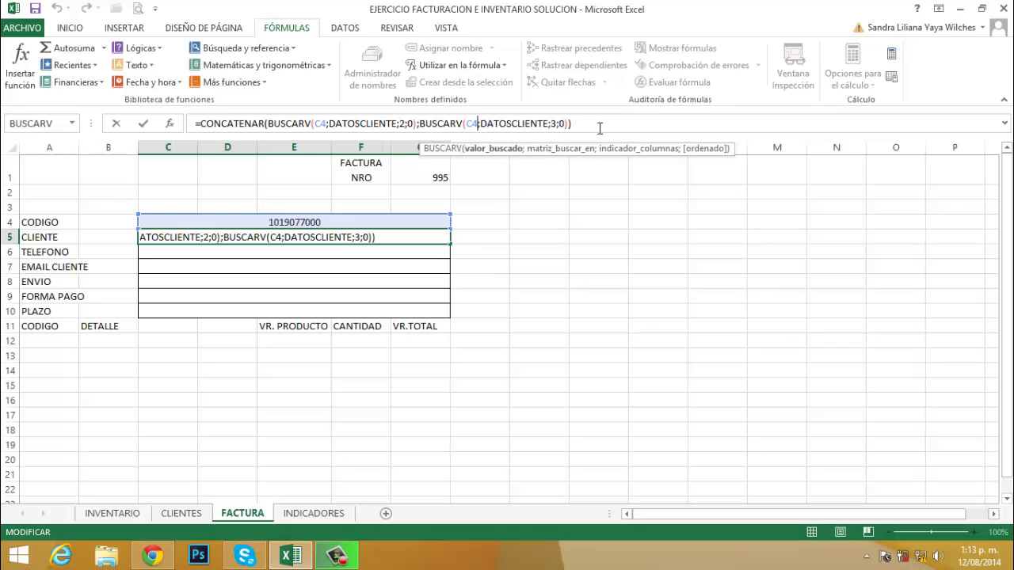
key("Left")
key("Left")
key("Left")
key("Left")
key("Left")
key("Left")
key("Left")
key("Left")
key("Left")
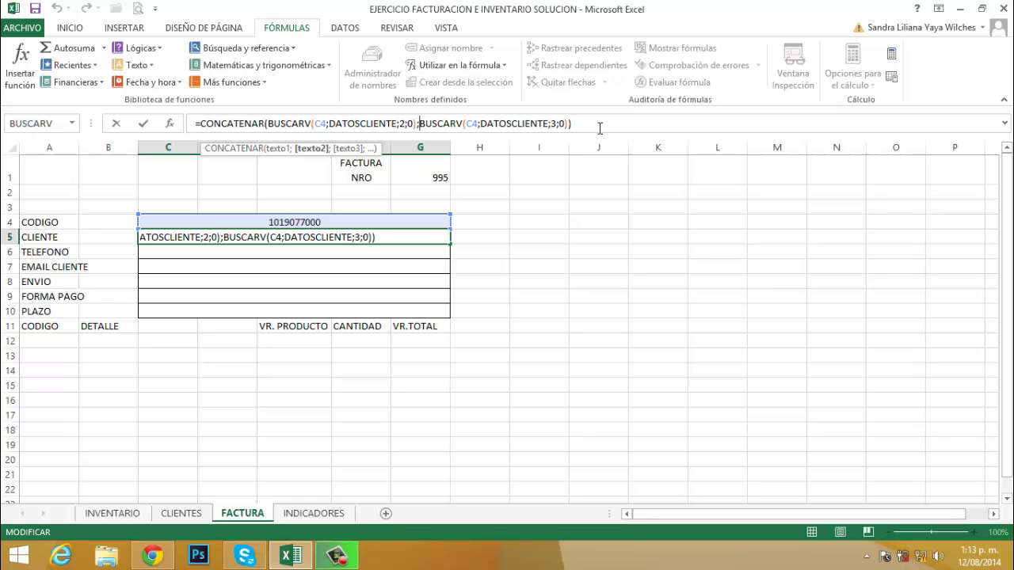
type("\" ")
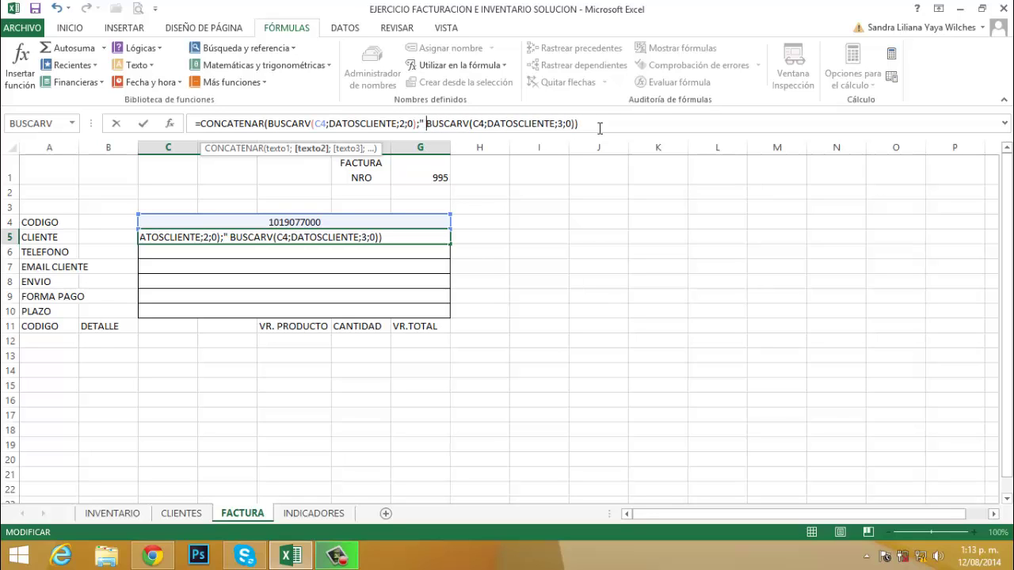
type("\";")
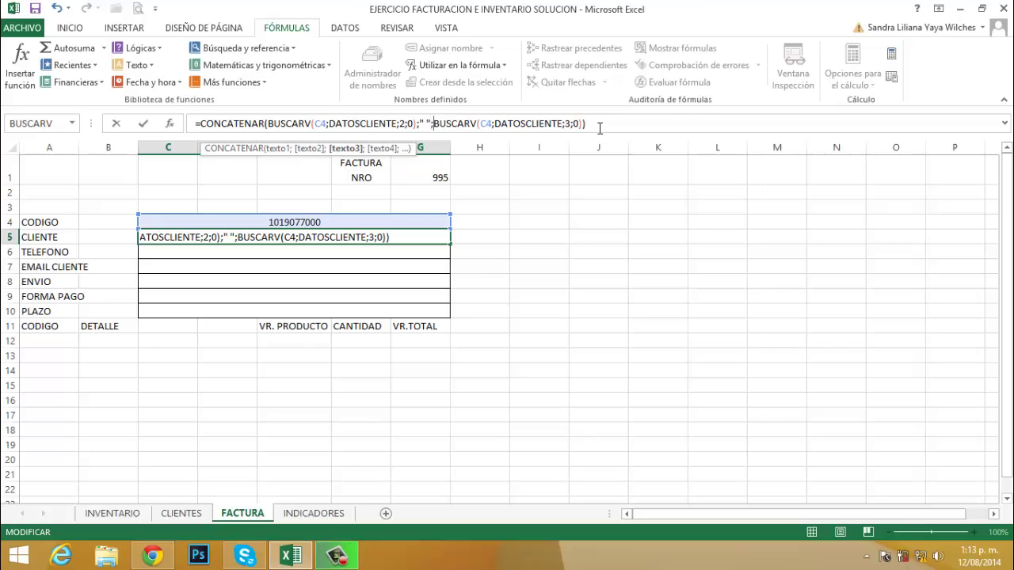
key("Return")
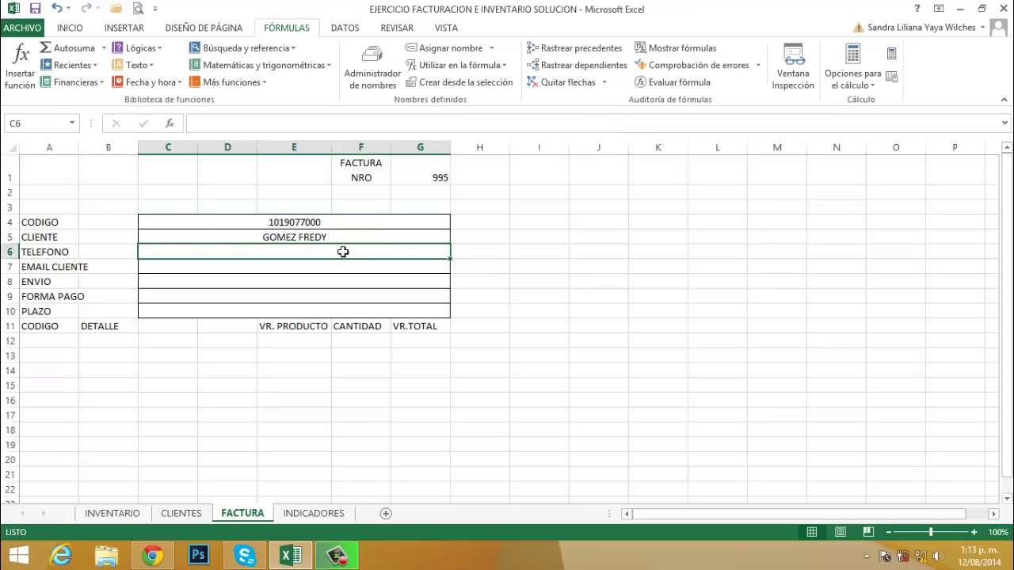
left_click(354, 226)
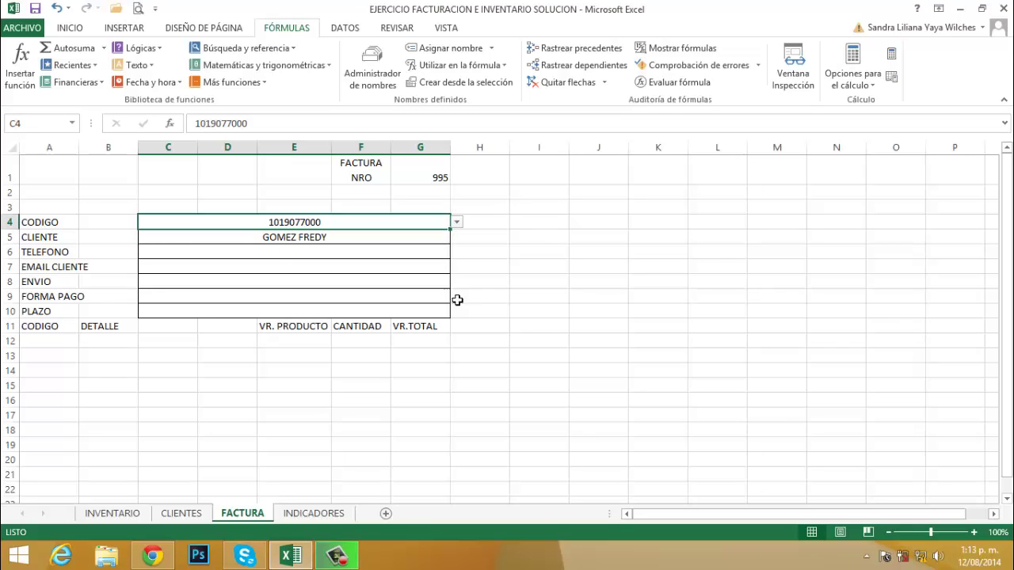
left_click(457, 222)
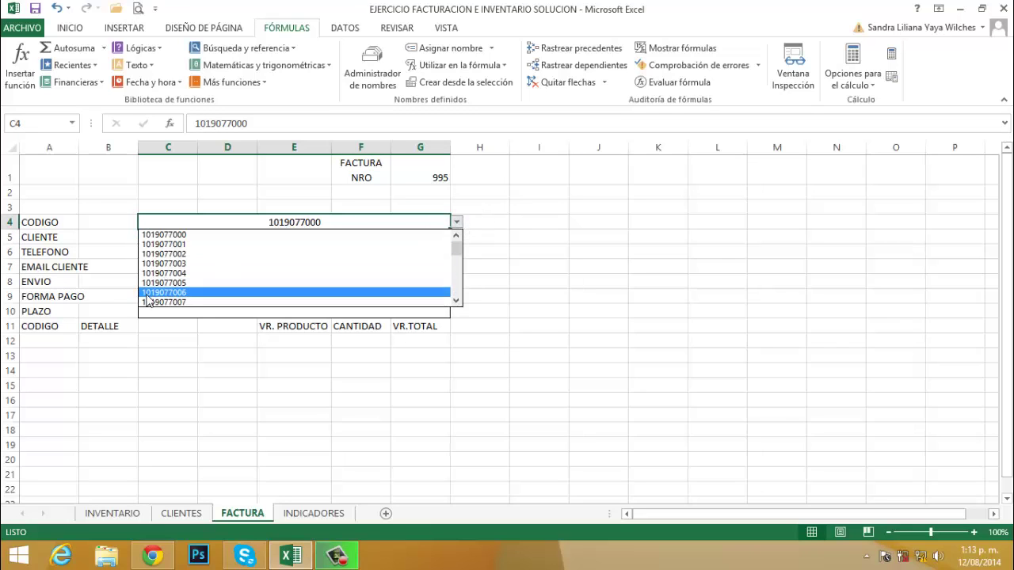
left_click(156, 273)
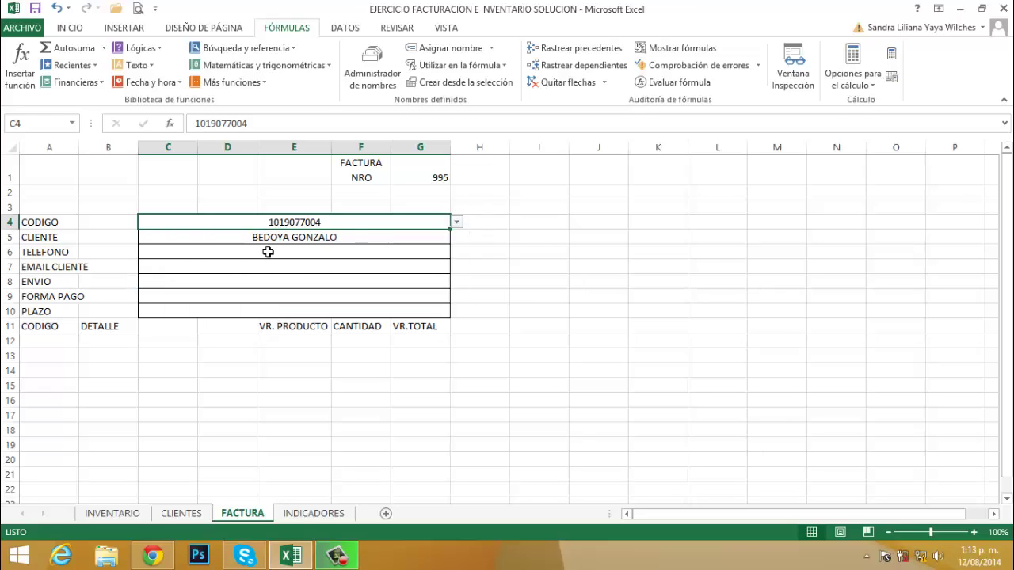
left_click(457, 223)
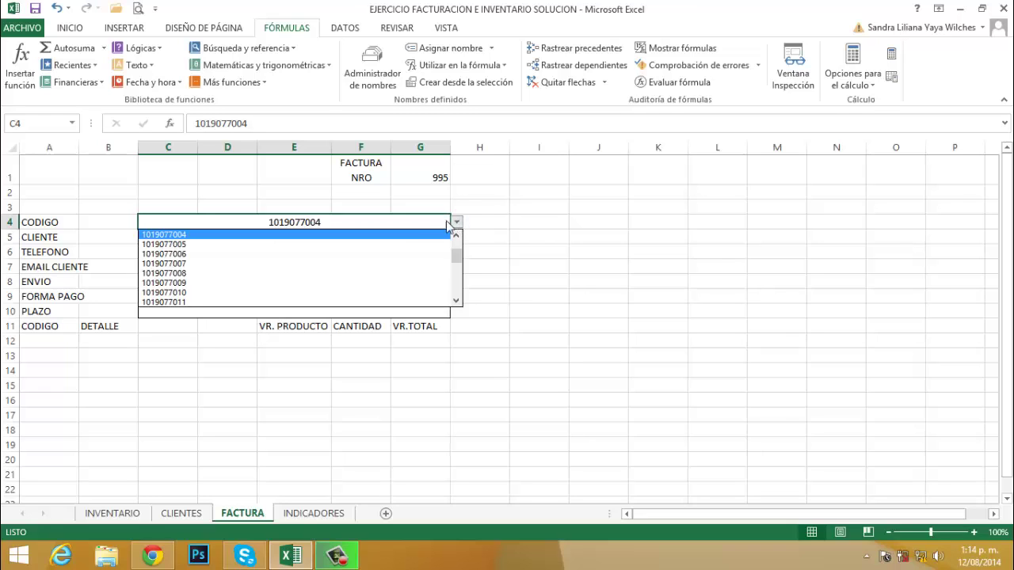
left_click(190, 293)
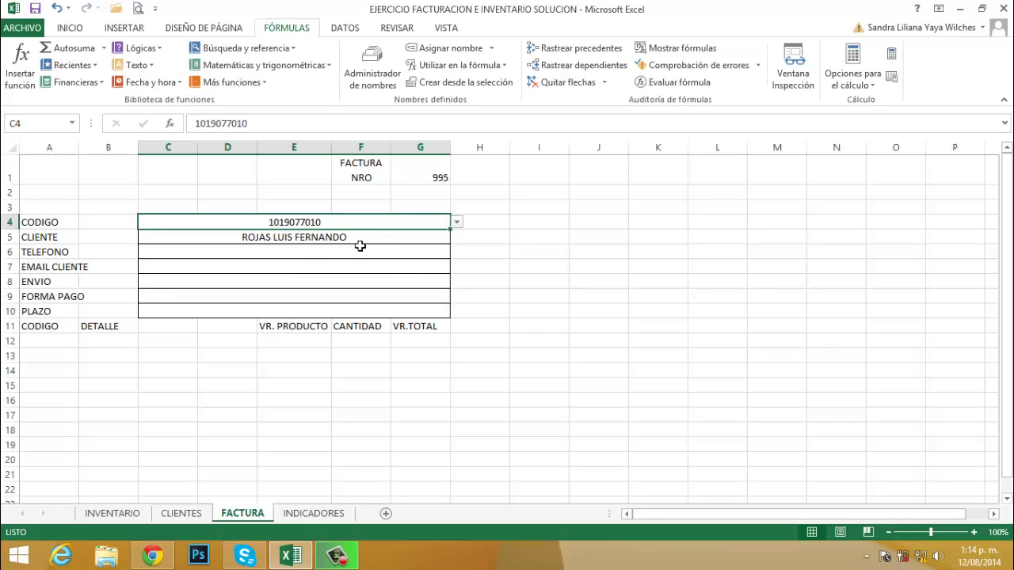
Check the client-name formula in C5 and the phone cell C6, then view the CLIENTES sheet
left_click(295, 240)
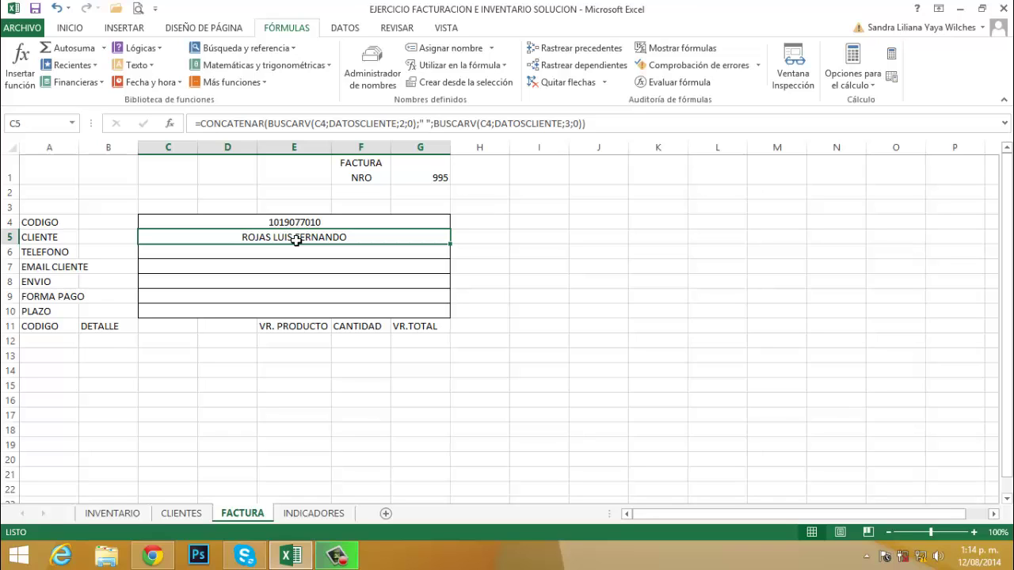
left_click(269, 253)
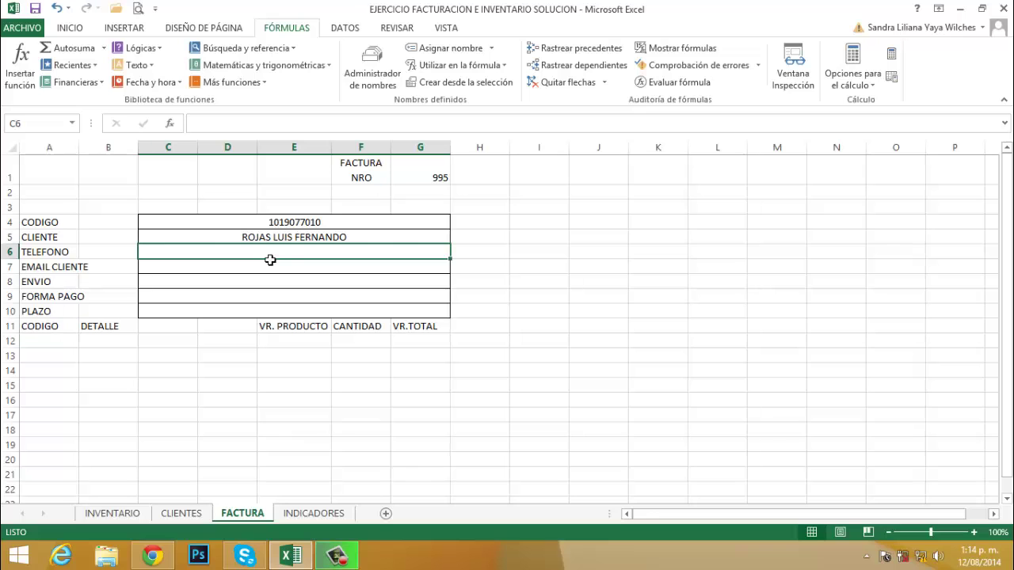
left_click(183, 514)
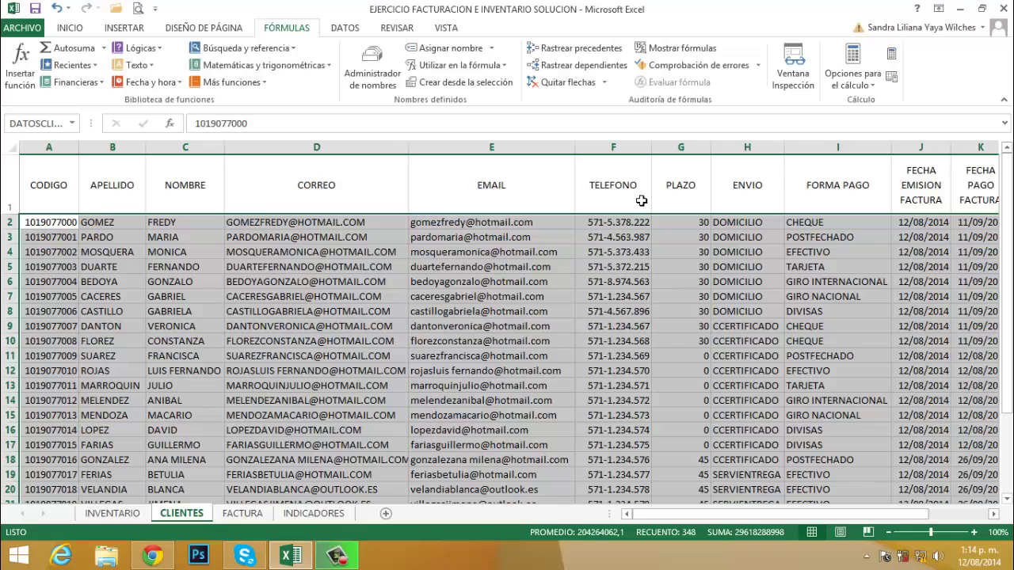
Back on FACTURA, enter =BUSCARV(C4;DATOSCLIENTE;6;0) in C6 to show the client's phone
left_click(243, 513)
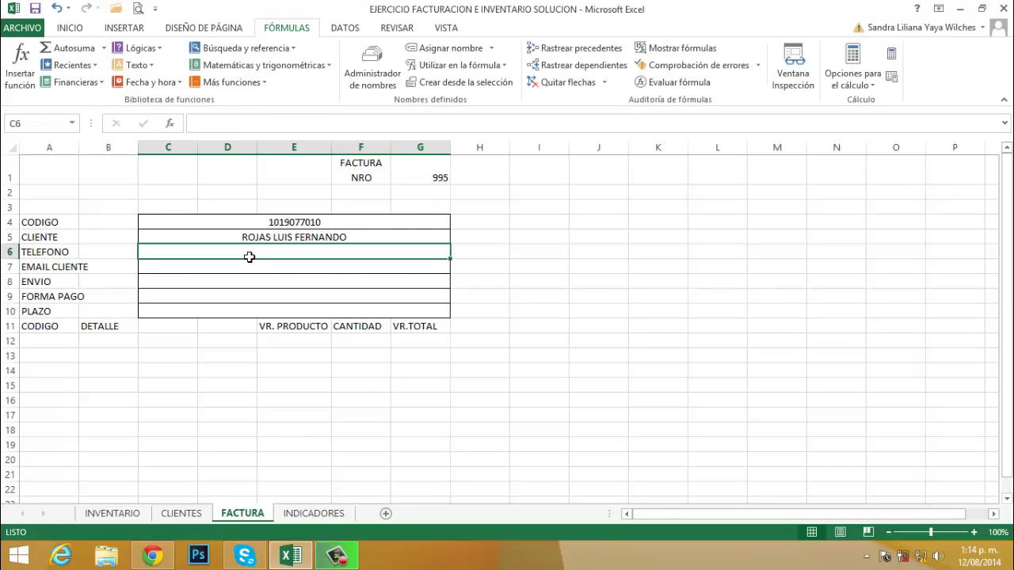
type("=")
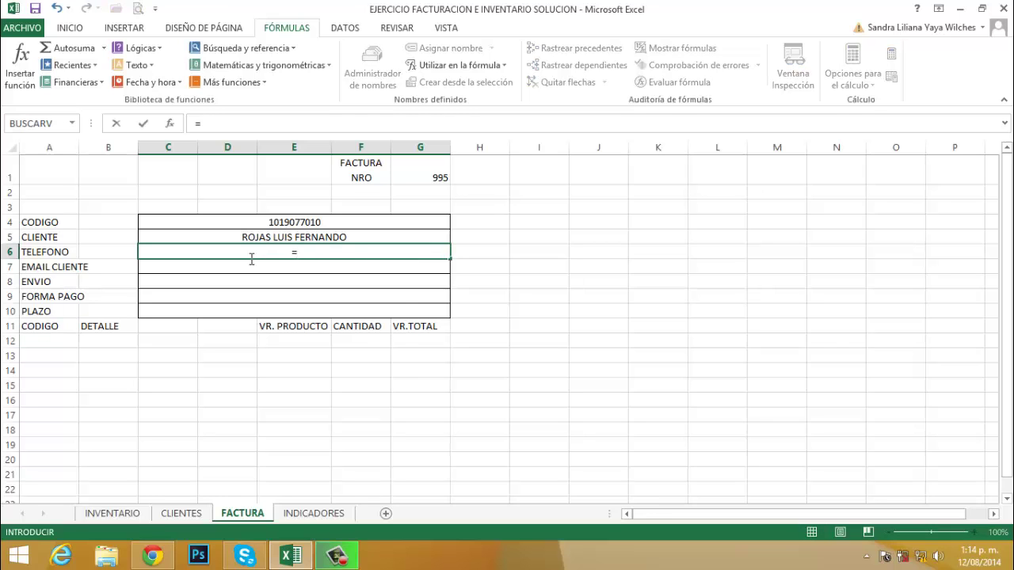
type("BUSCARV")
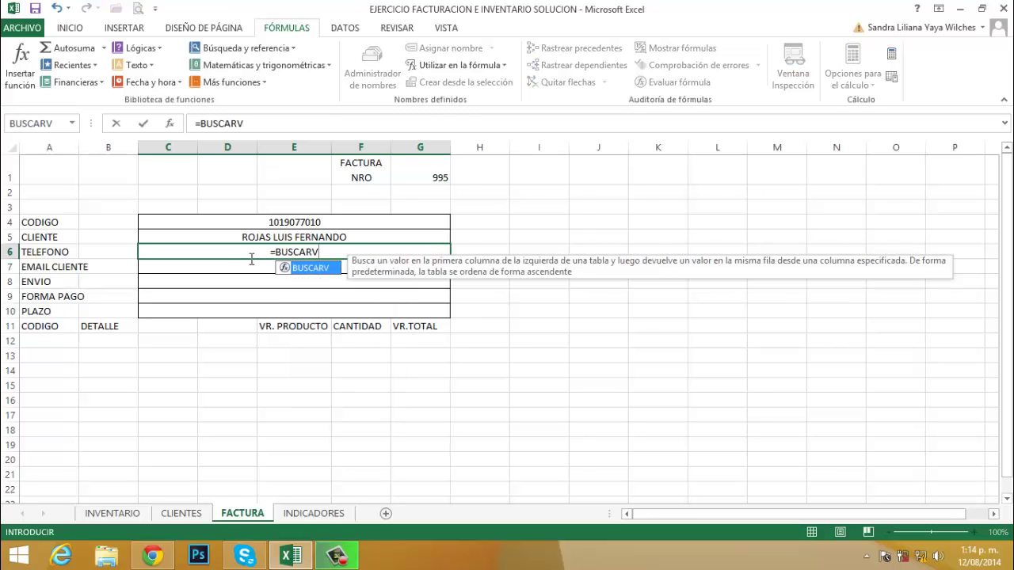
type("/")
key("BackSpace")
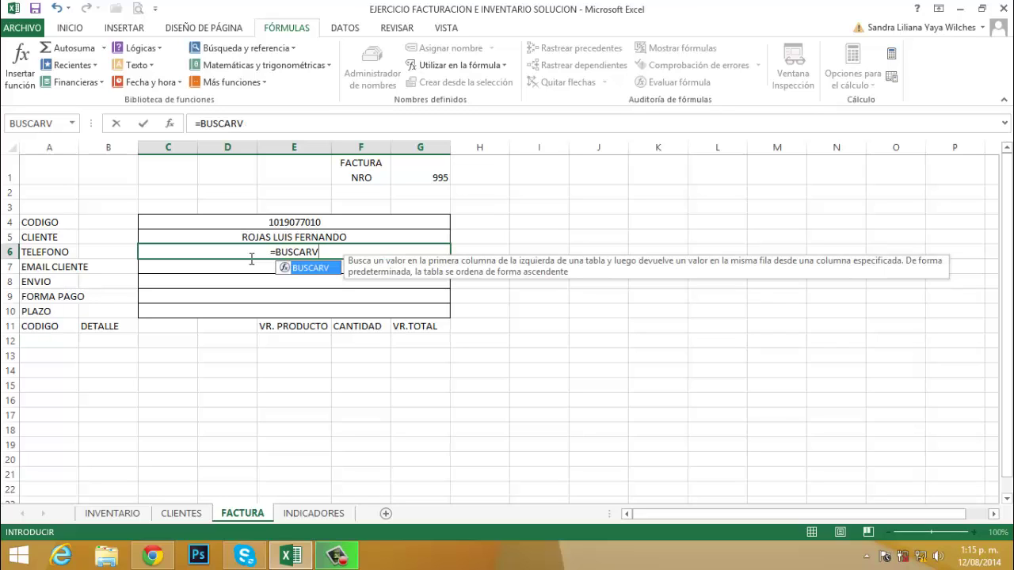
type("(C")
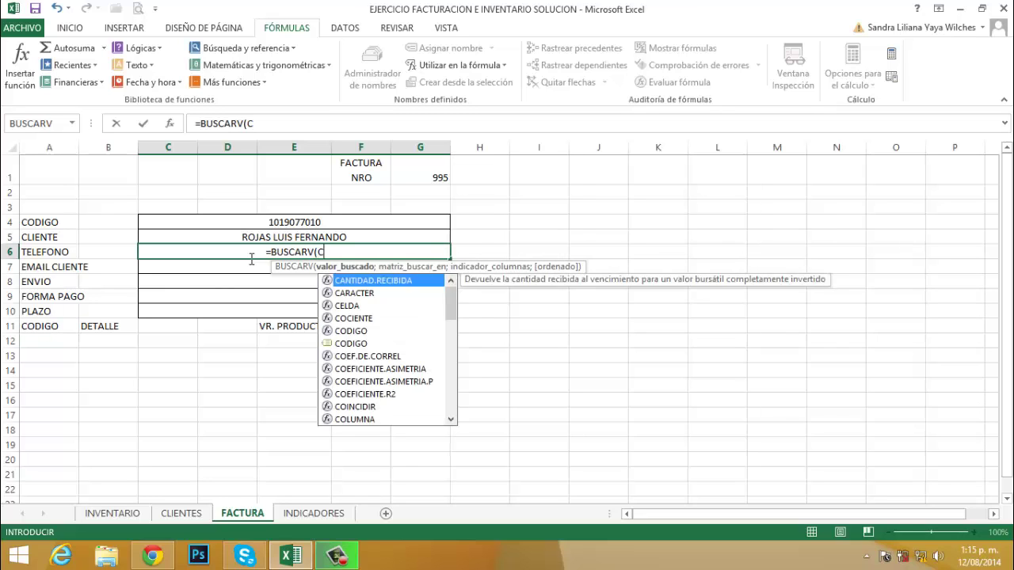
type("4")
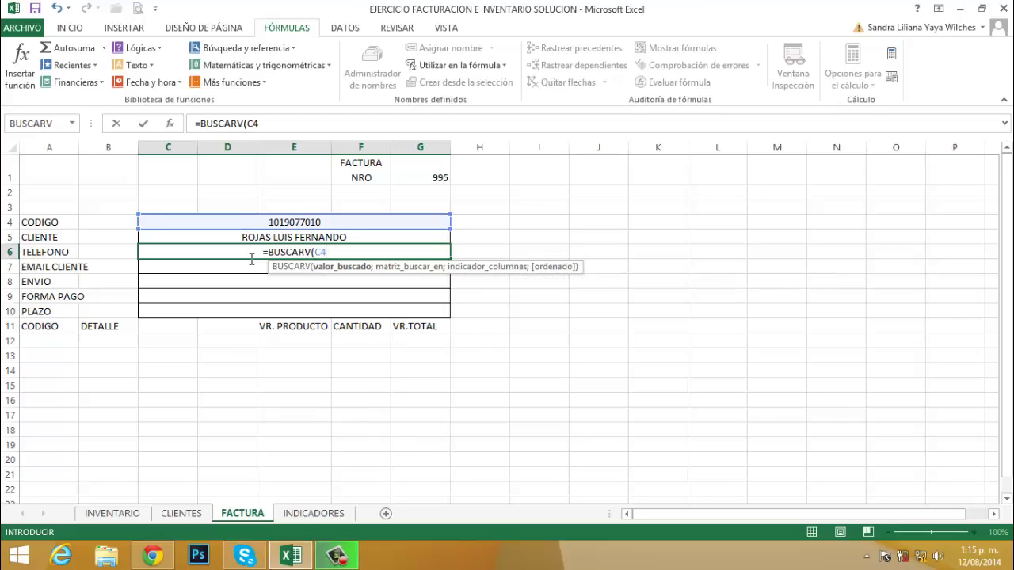
type(";")
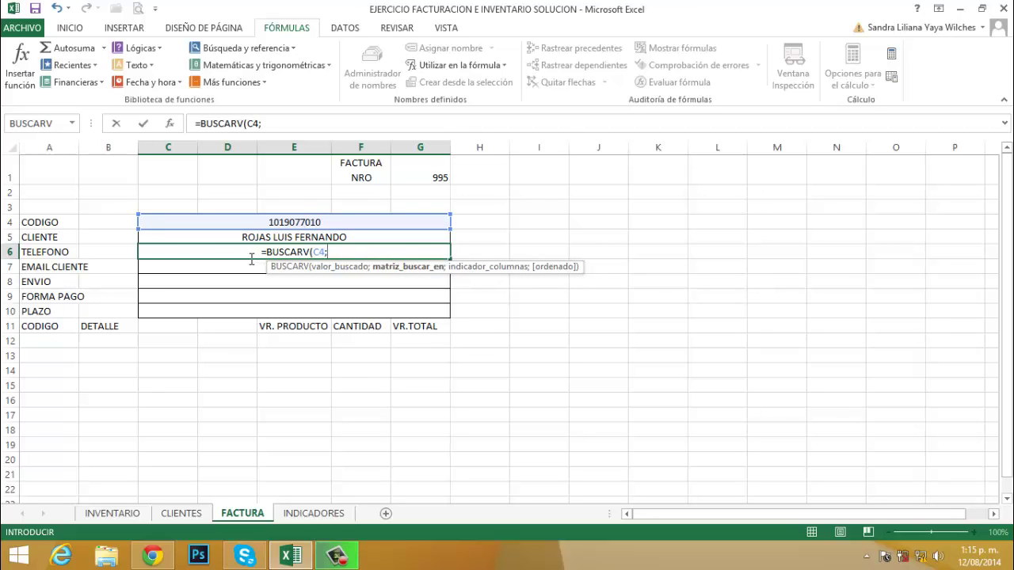
type("DATOS")
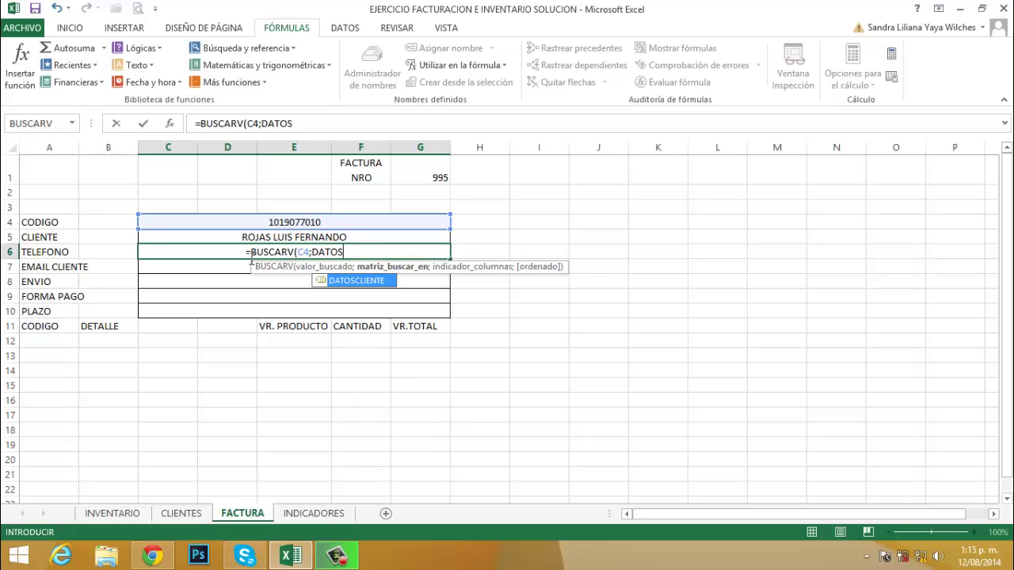
type("CLIENTE")
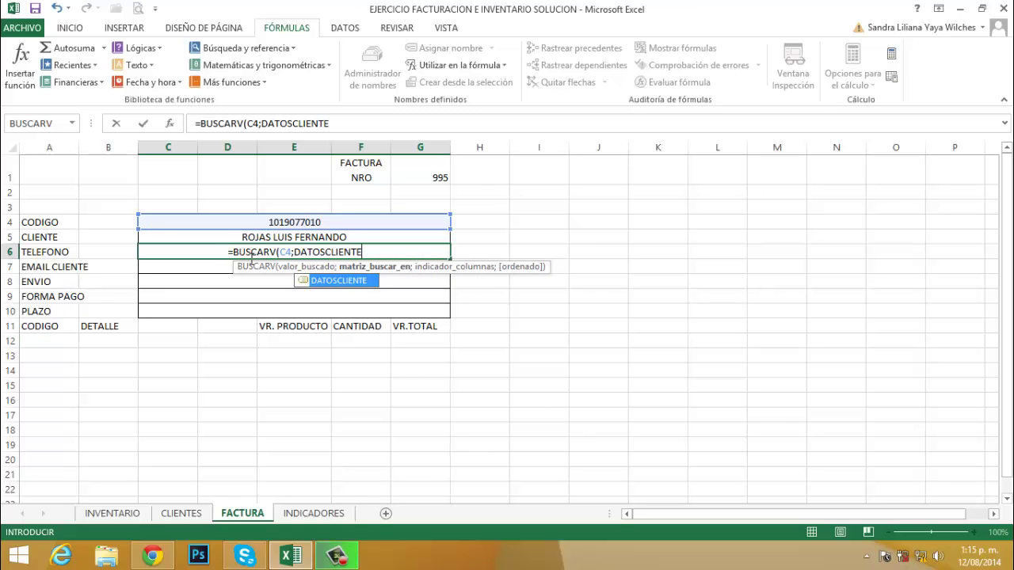
type(";")
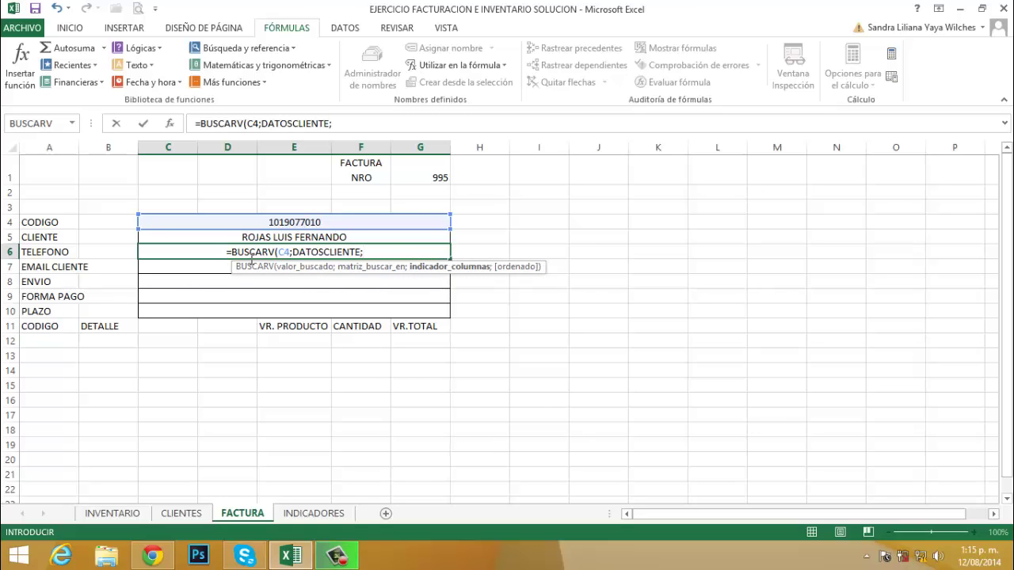
type("6")
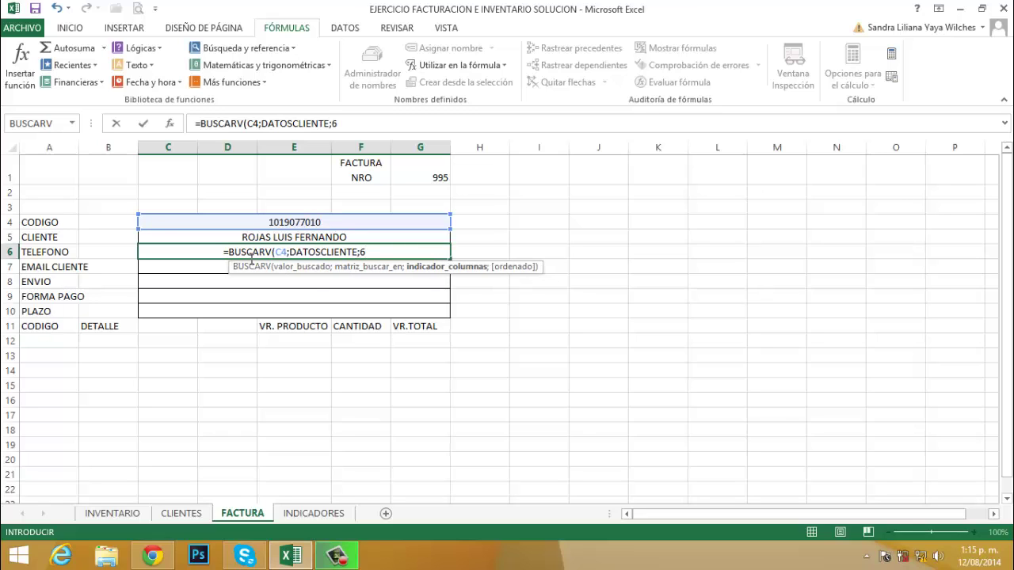
type(";0")
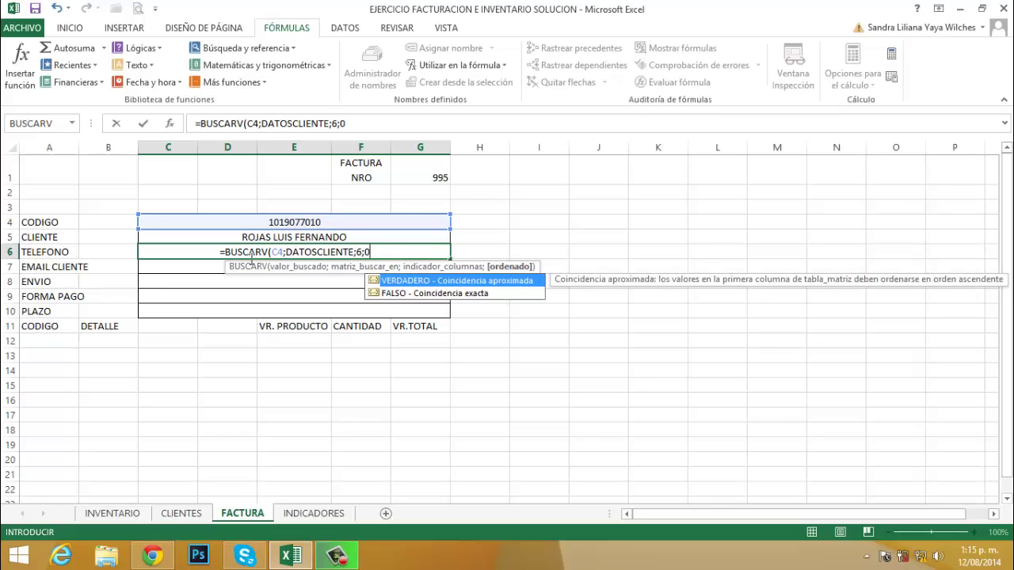
type(")")
key("Return")
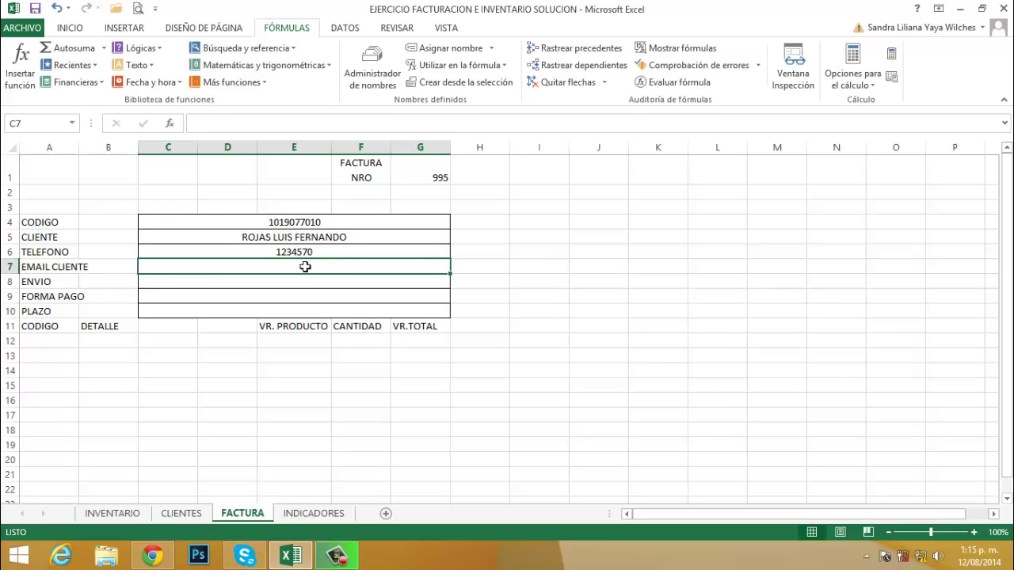
Review C6's phone lookup formula and compare it with the CLIENTES client table
left_click(306, 255)
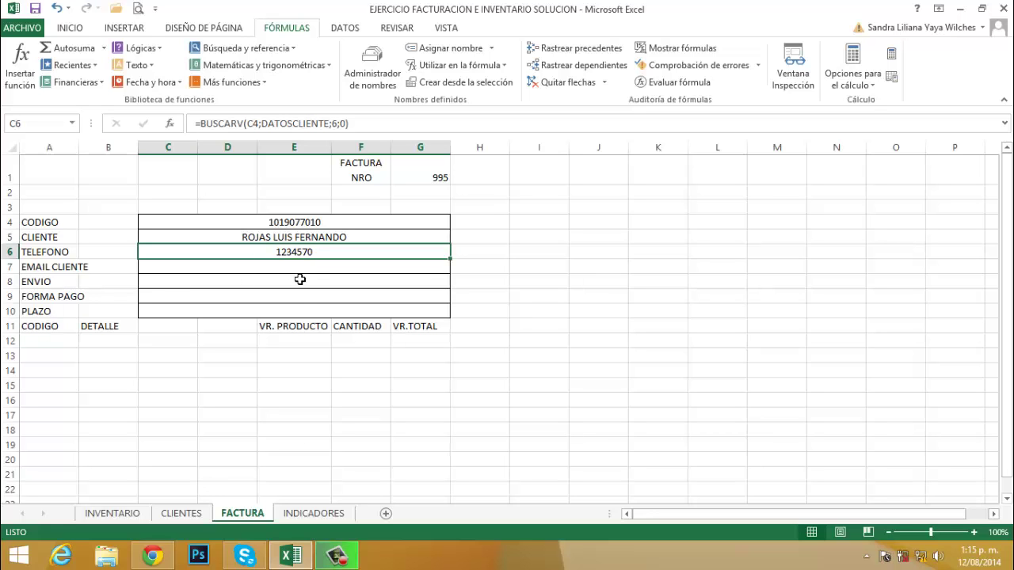
left_click(183, 514)
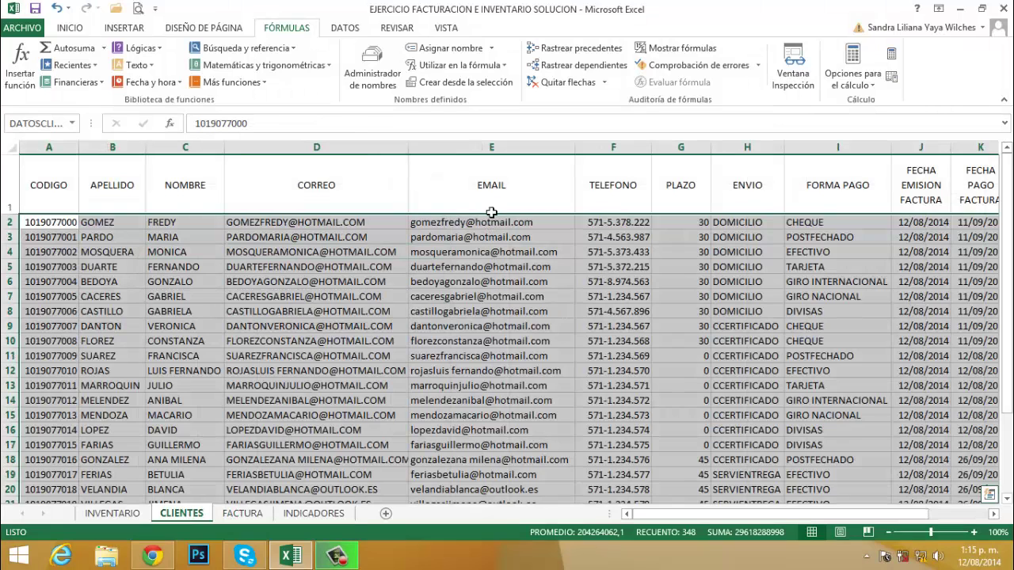
left_click(242, 514)
Enter =BUSCARV(C4;DATOSCLIENTE;5;0) in C7, correcting the mistyped range name
left_click(216, 271)
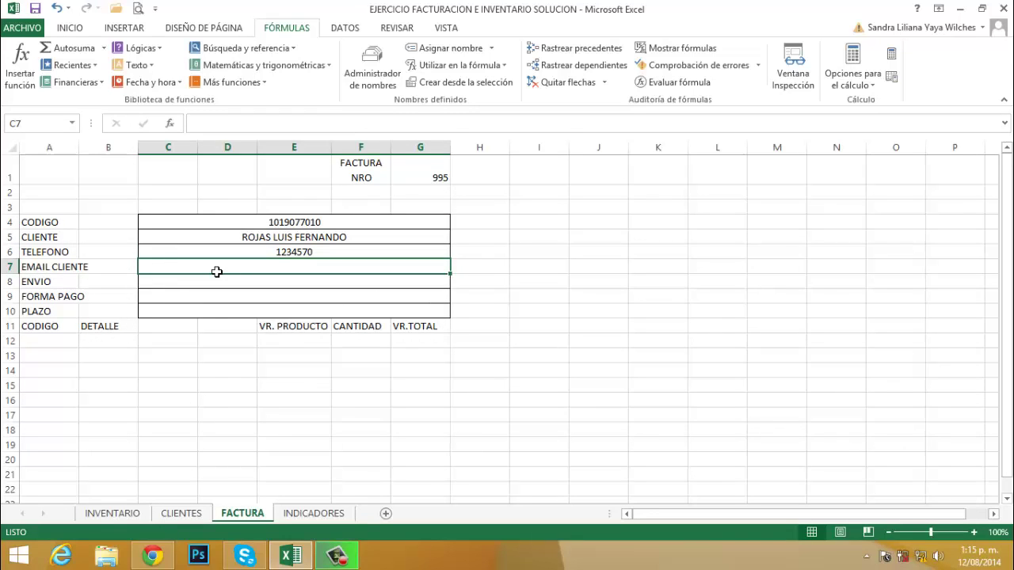
type("=BUSC")
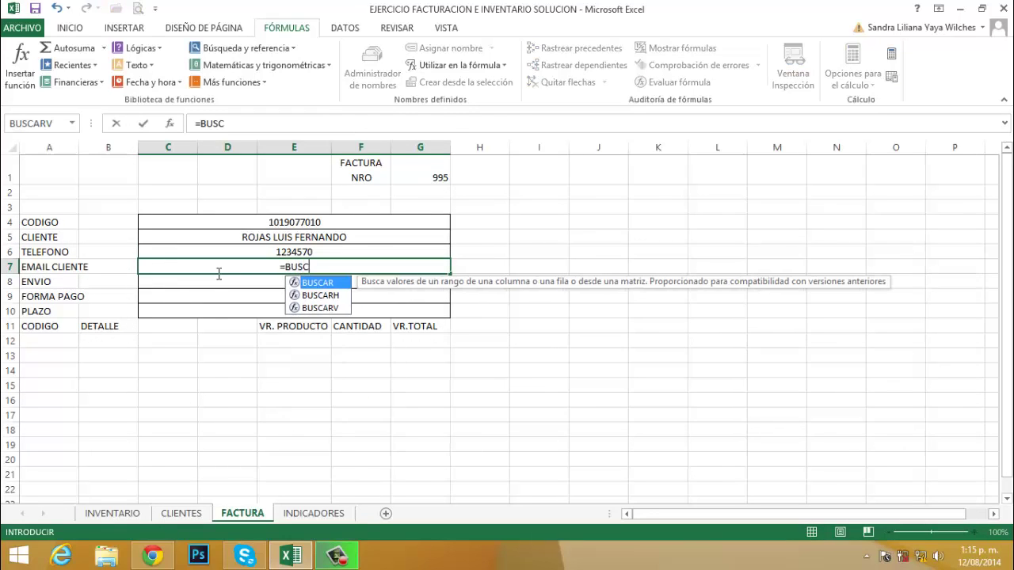
type("ARV(")
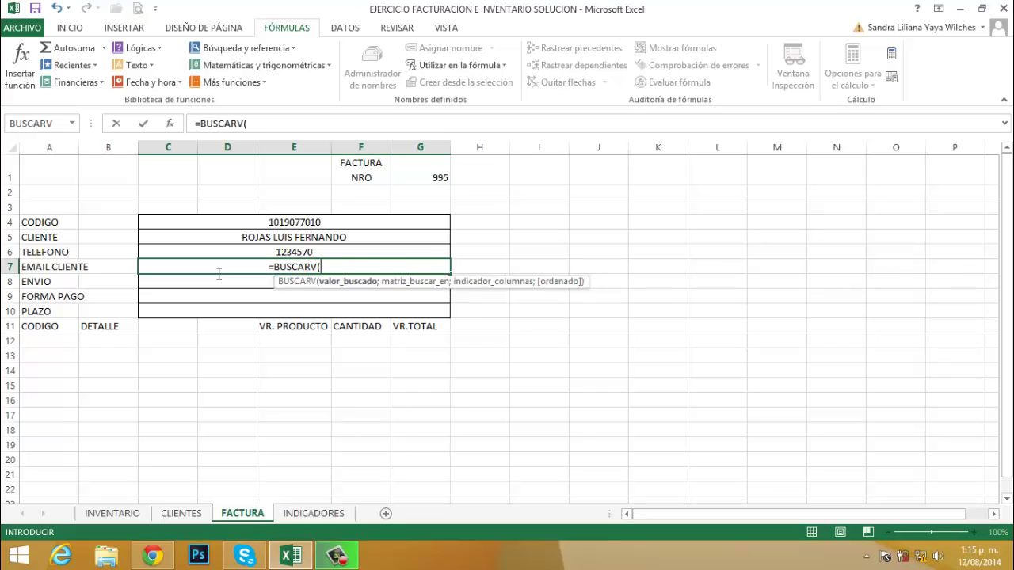
type("C4;")
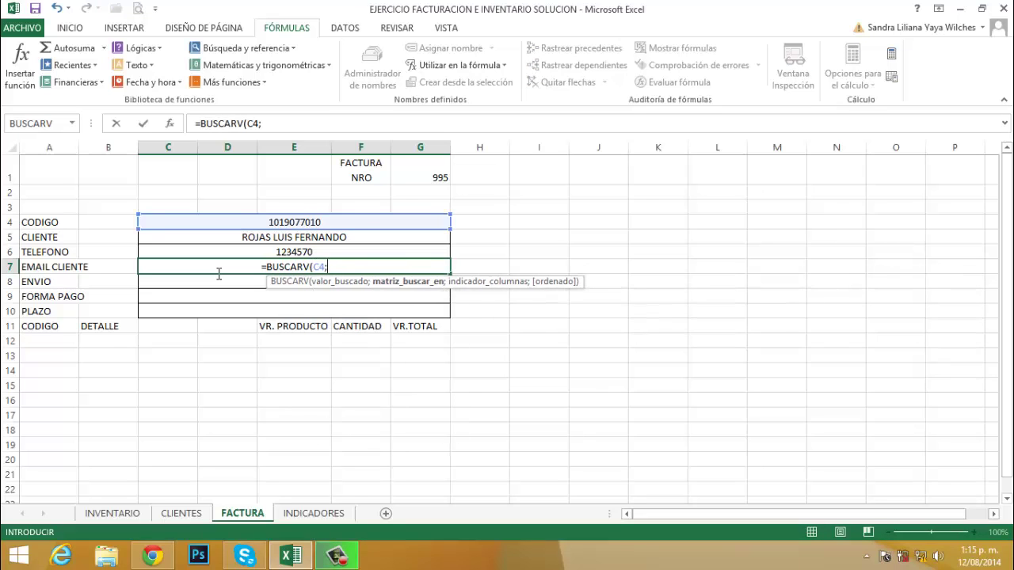
type("DATA")
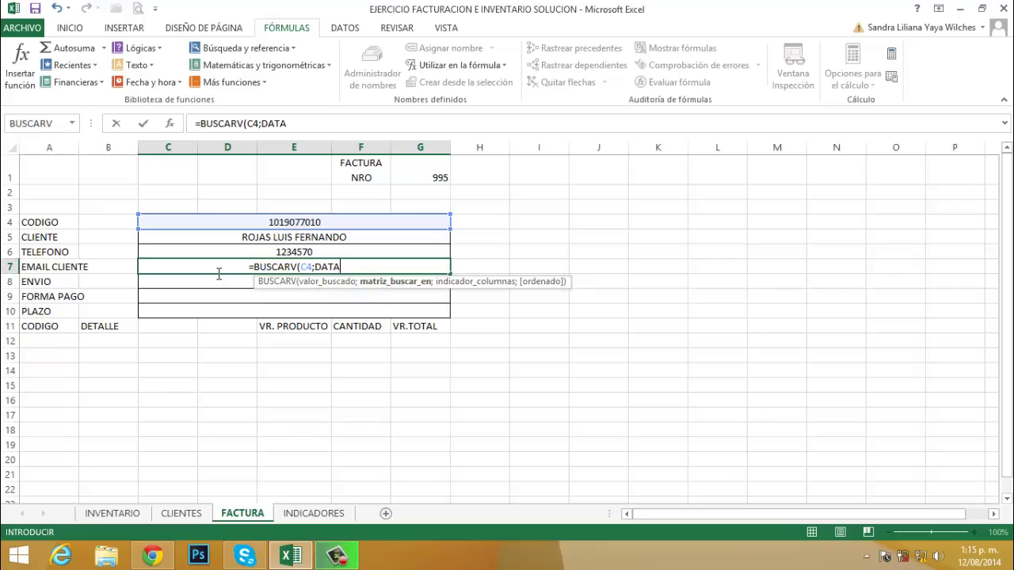
type("S")
key("BackSpace")
key("BackSpace")
type("OSCLIENTE")
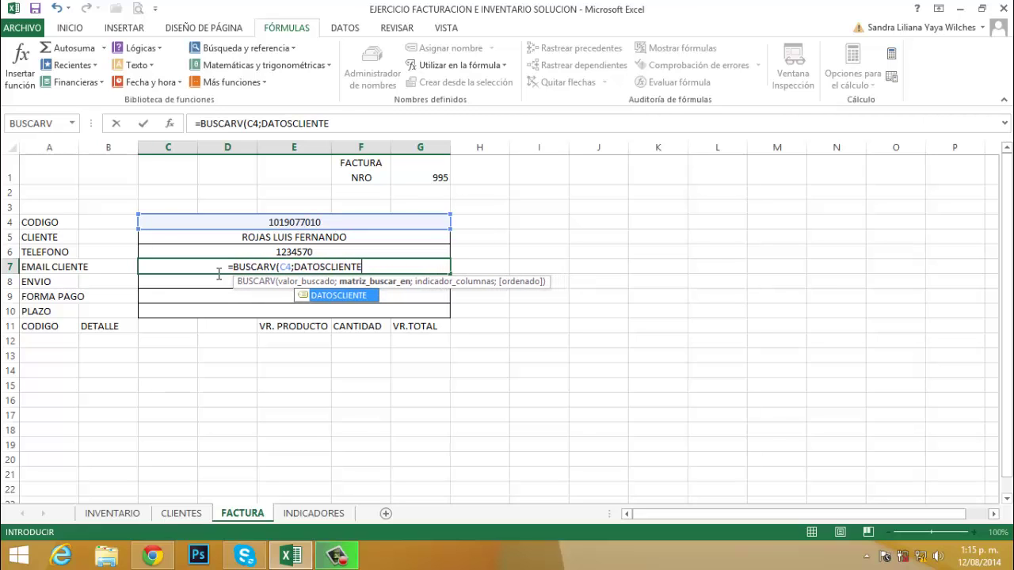
type(";5")
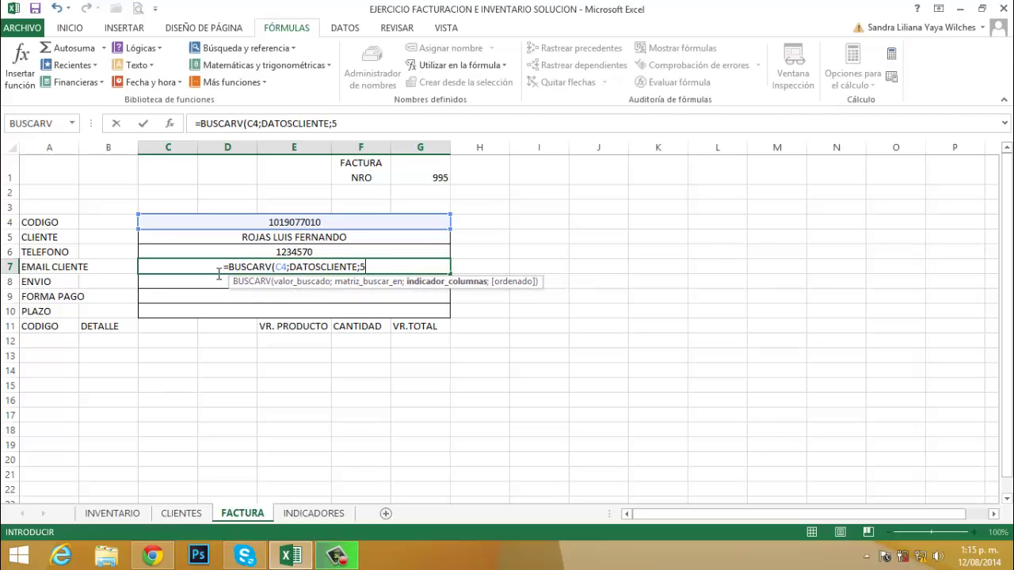
type(";0)")
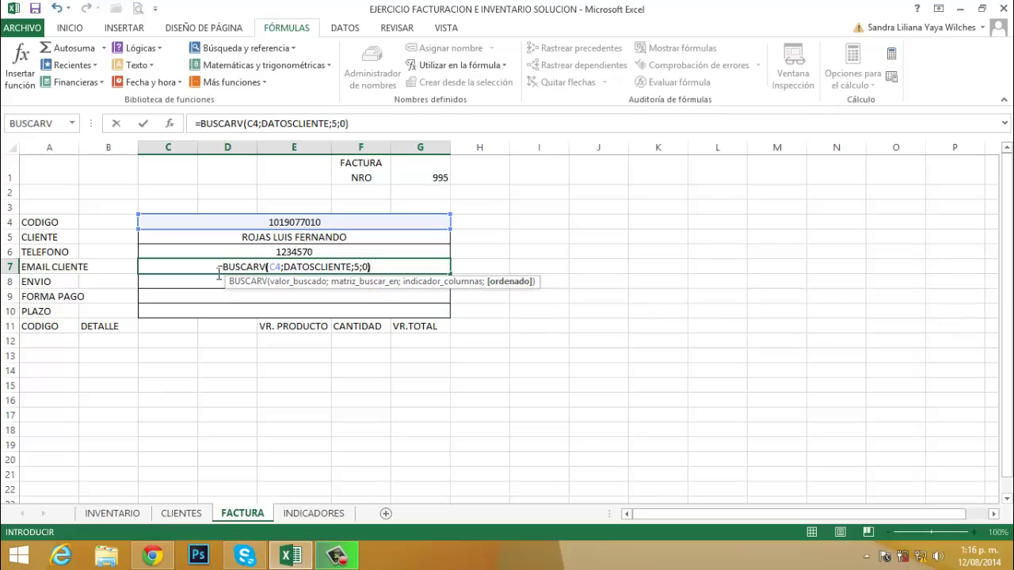
key("Return")
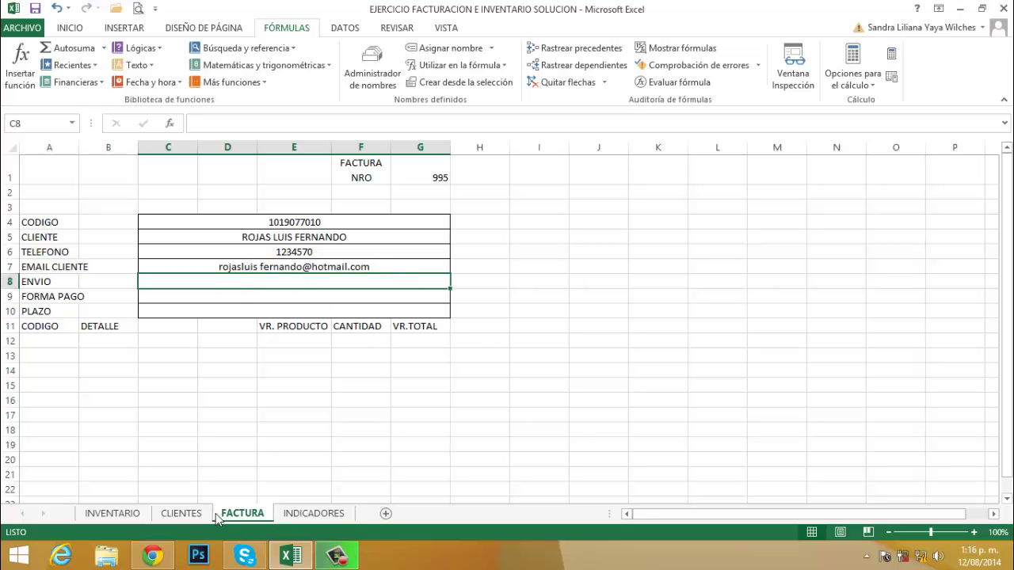
Enter =BUSCARV(C4;DATOSCLIENTE;8;0) in C8 so ENVIO shows CCERTIFICADO
left_click(182, 513)
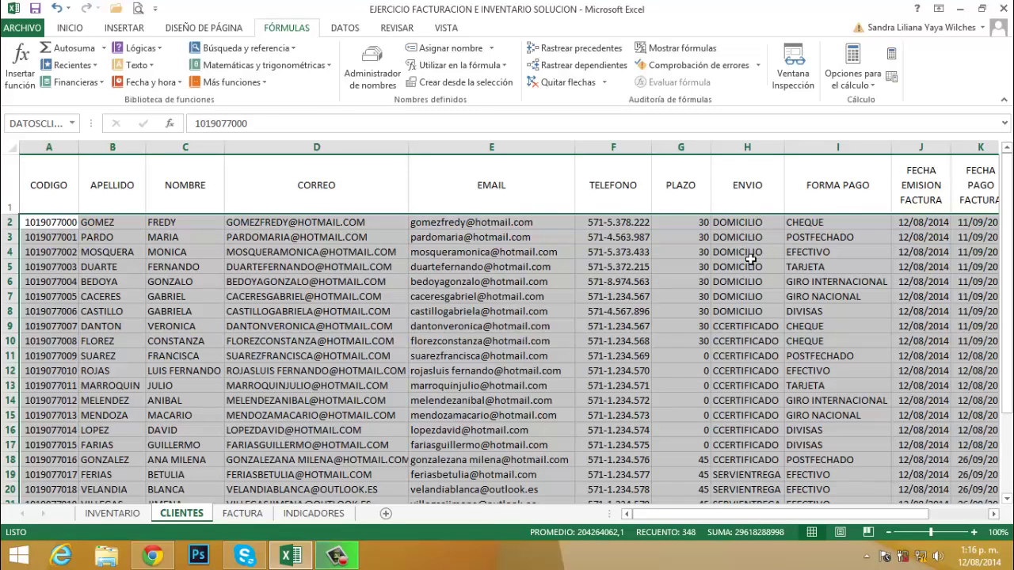
left_click(242, 513)
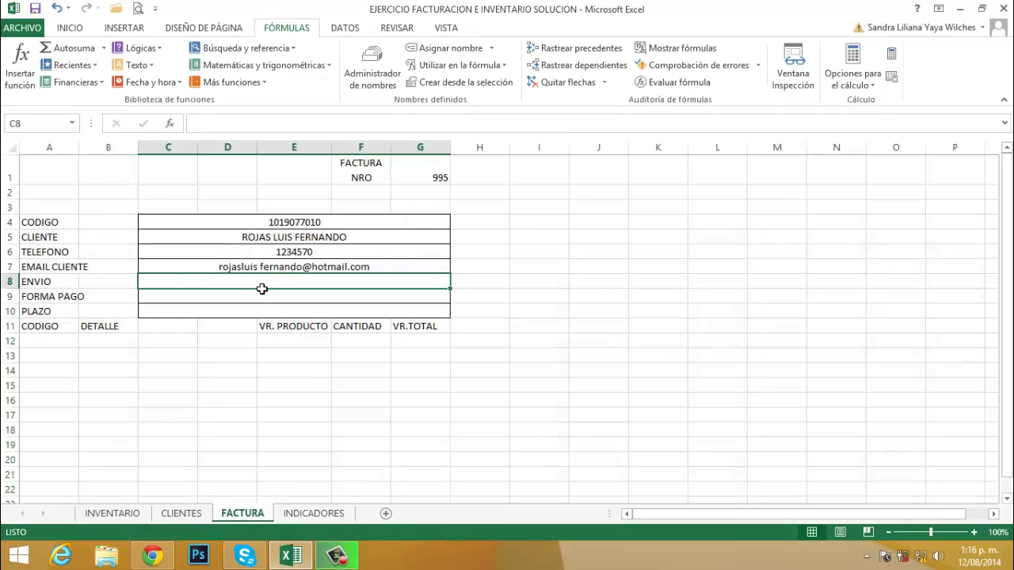
type("=BUS")
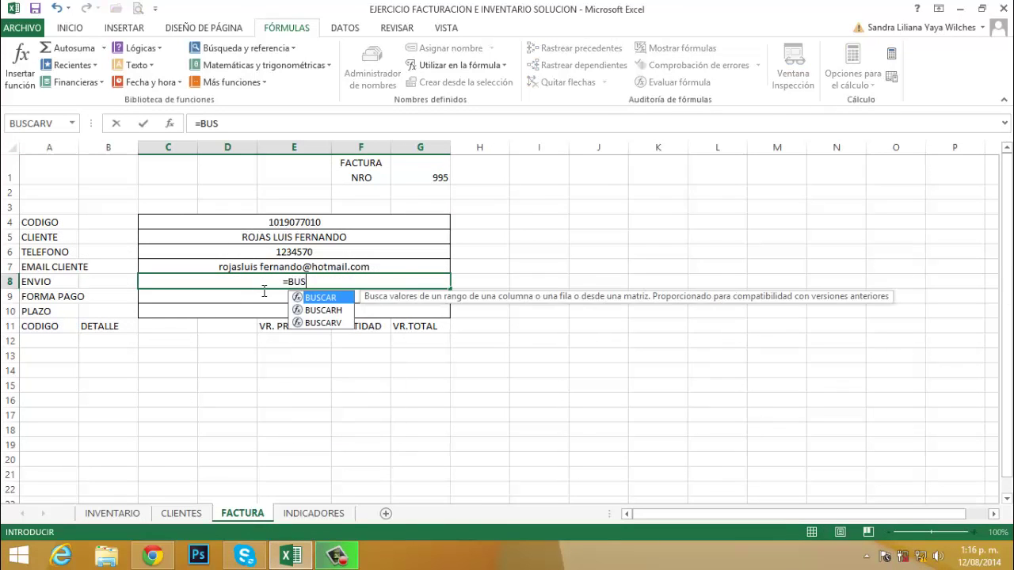
type("CARV(")
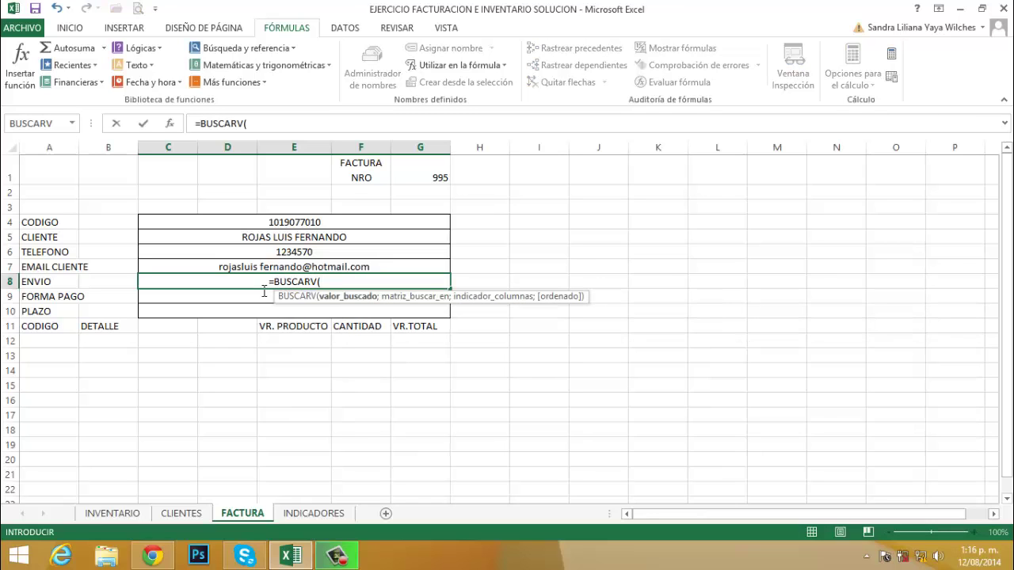
key("Up")
key("Up")
key("Up")
type(";")
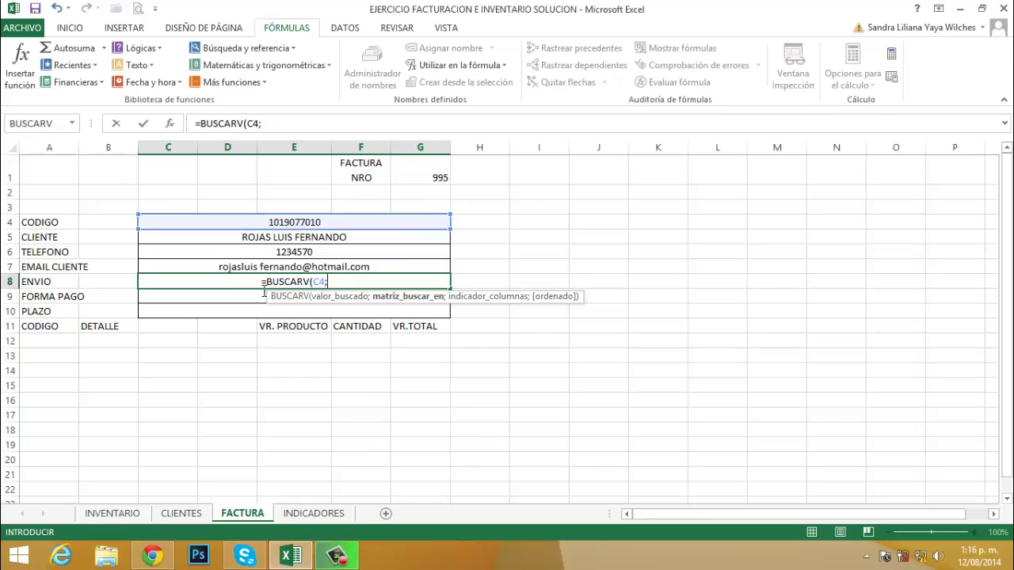
type("DATOSCLIENTE")
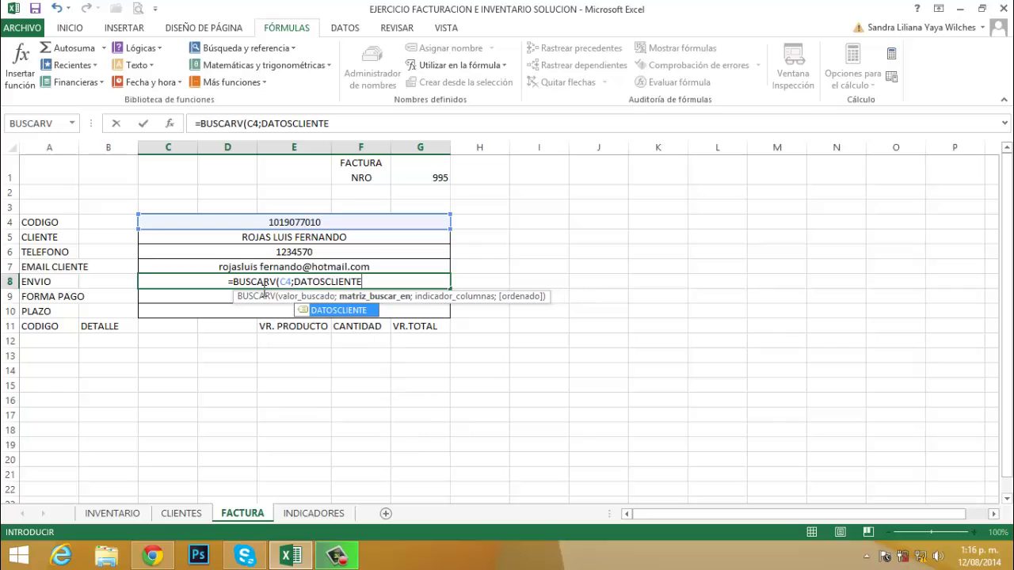
type(";8;")
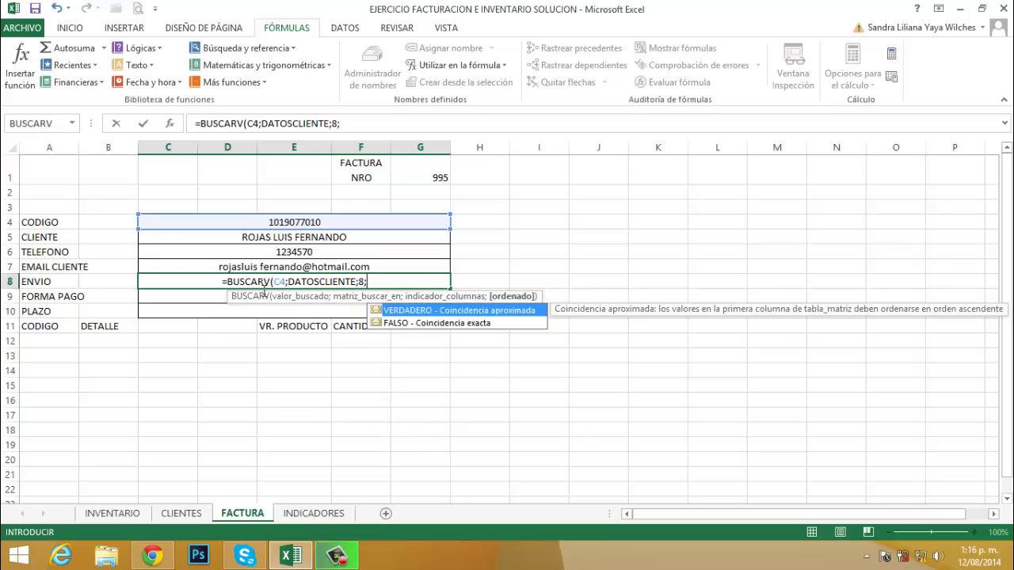
type("0)")
key("Return")
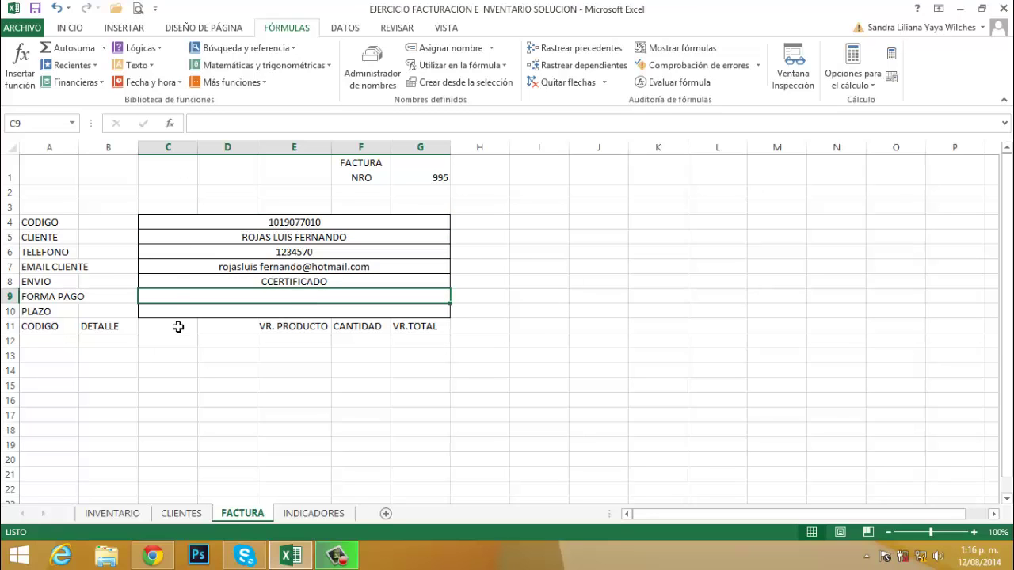
Enter =BUSCARV(C4;DATOSCLIENTE;9;0) in C9 so FORMA PAGO shows EFECTIVO, checking CLIENTES data
left_click(181, 513)
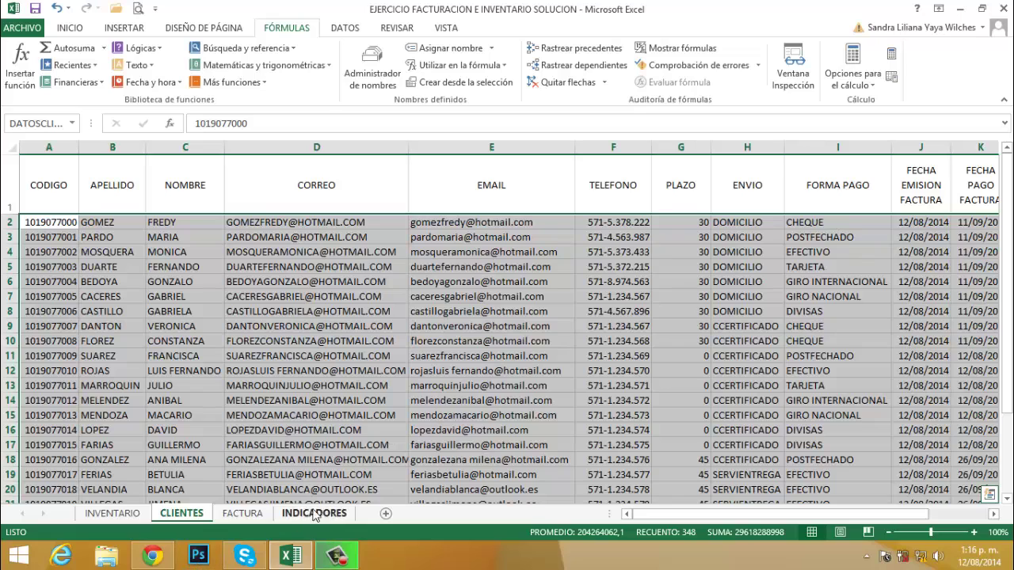
left_click(249, 513)
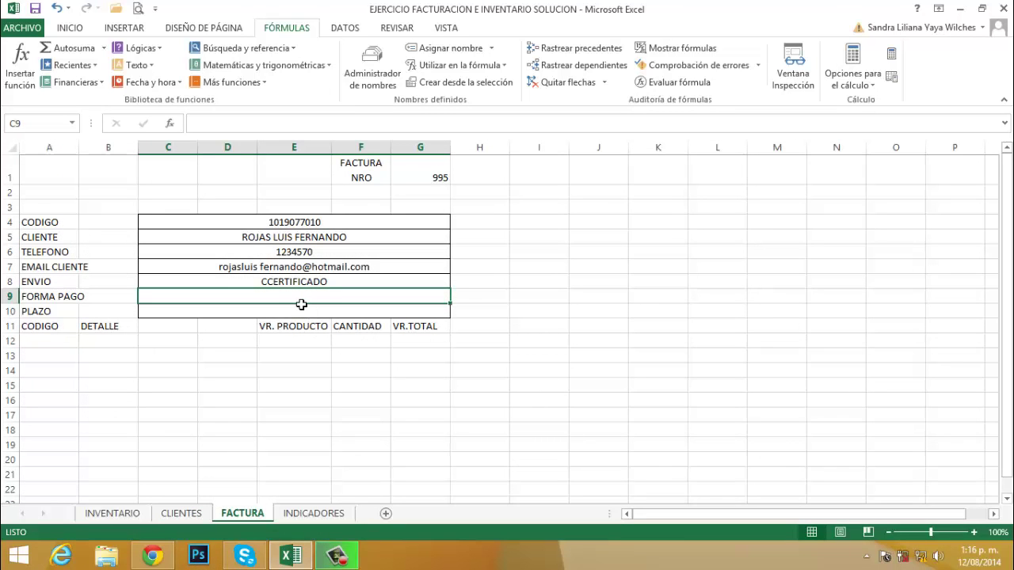
type("=BUSCARV")
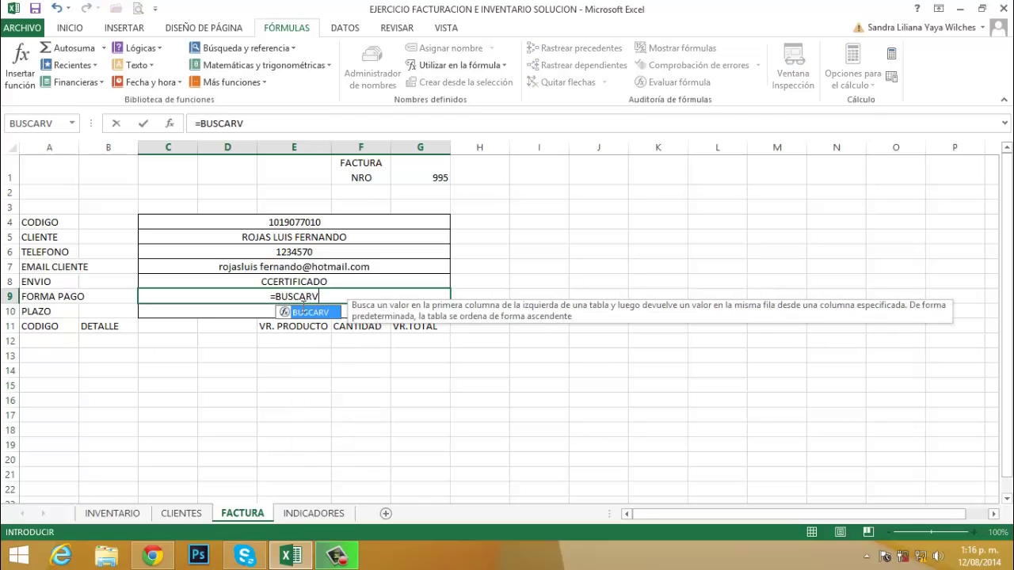
type("(C4")
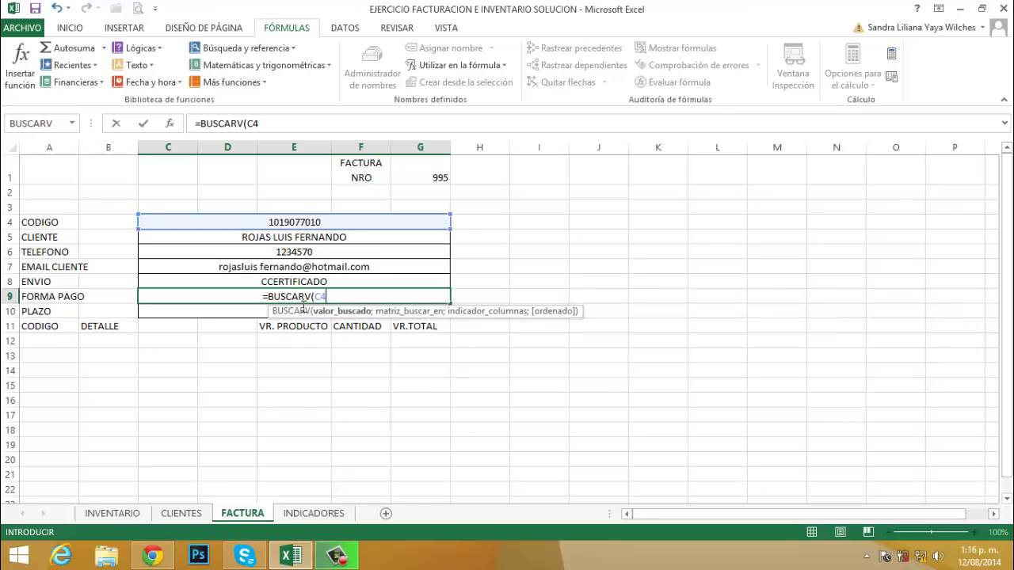
type(";DATOSCL")
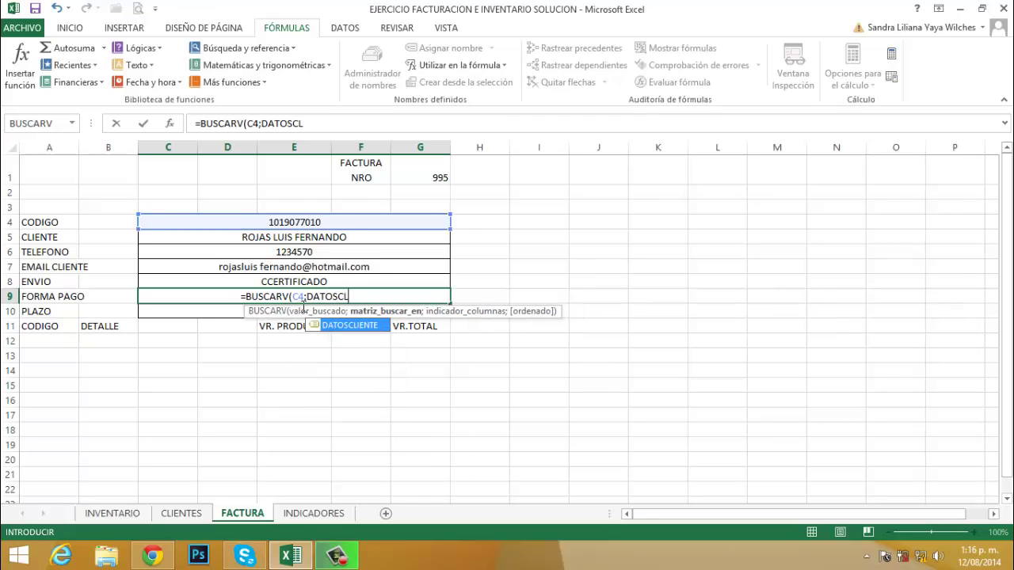
type("IENTE;9")
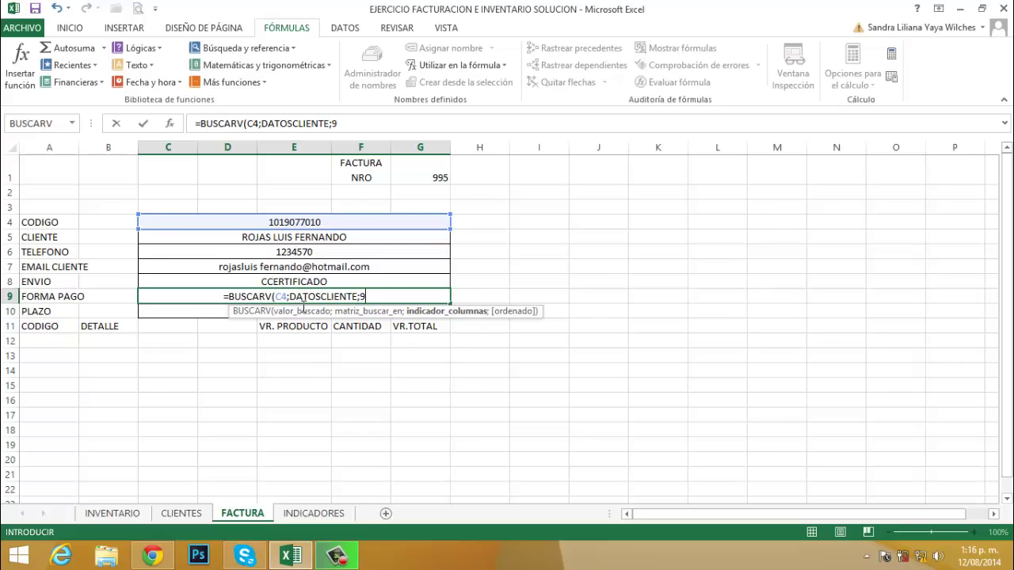
type(";0")
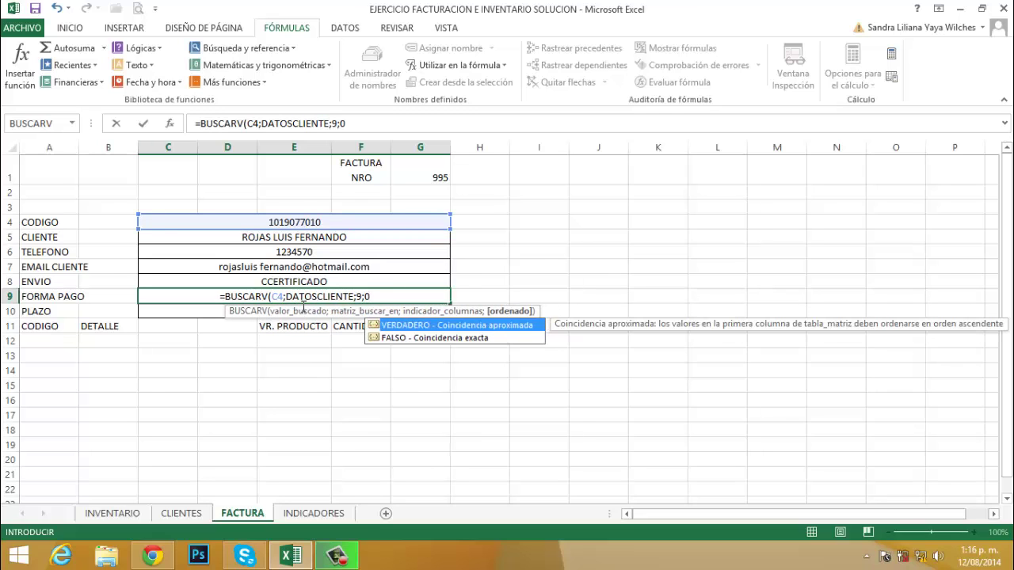
type(")")
key("Return")
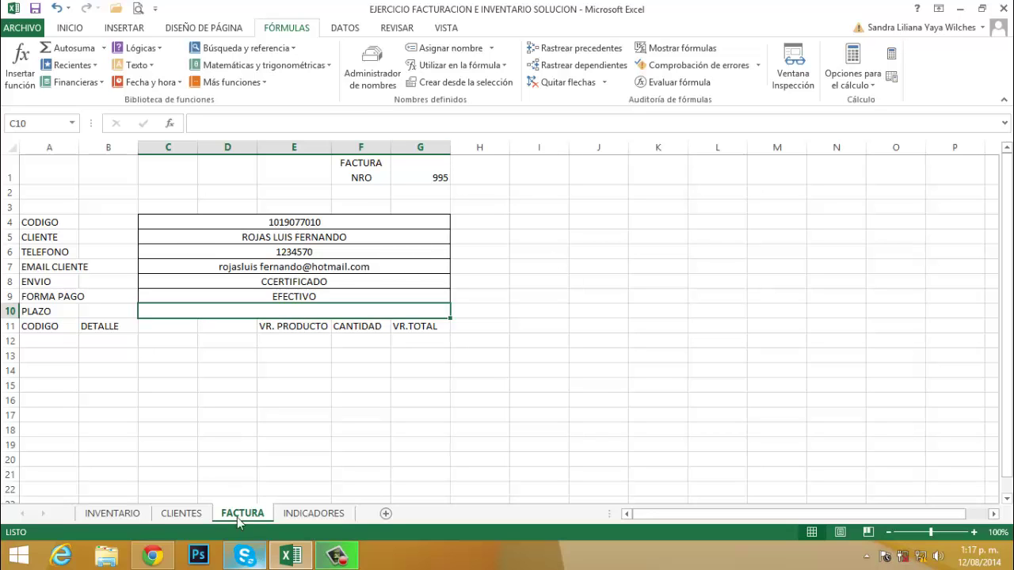
left_click(182, 513)
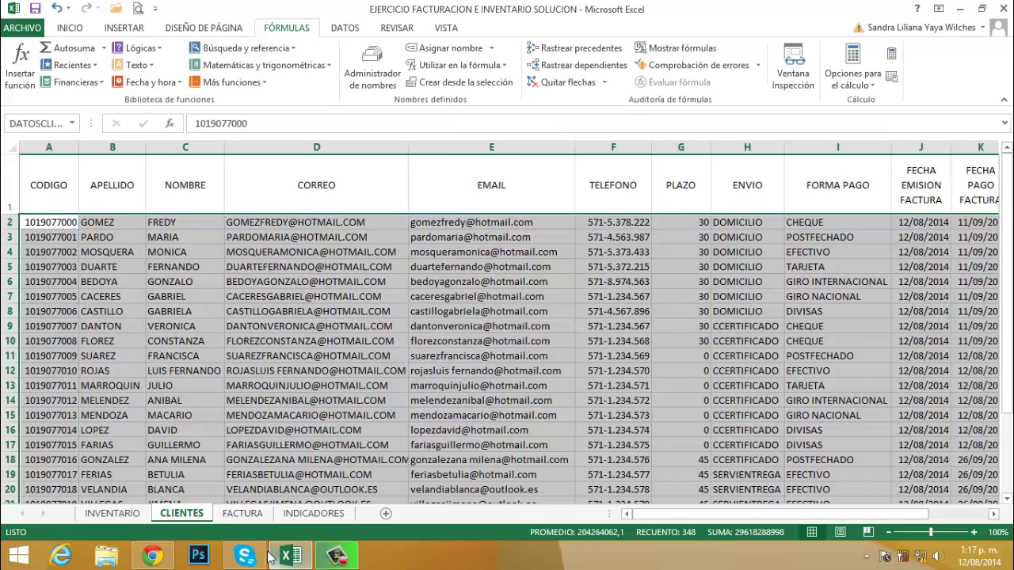
left_click(243, 513)
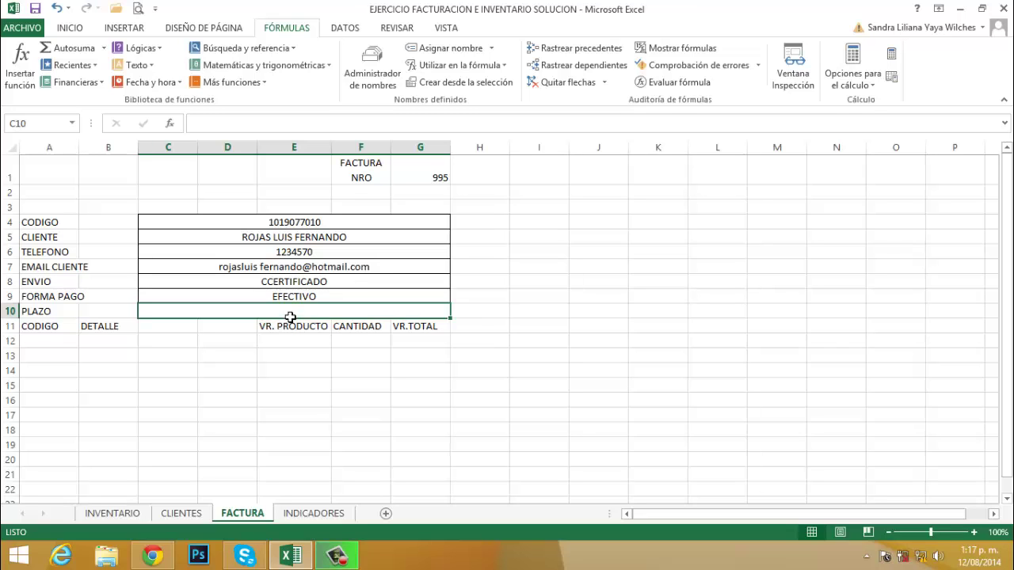
Enter =BUSCARV(C4;DATOSCLIENTE;7;0) in C10, fixing the typo in the column argument
type("=BUSCAR")
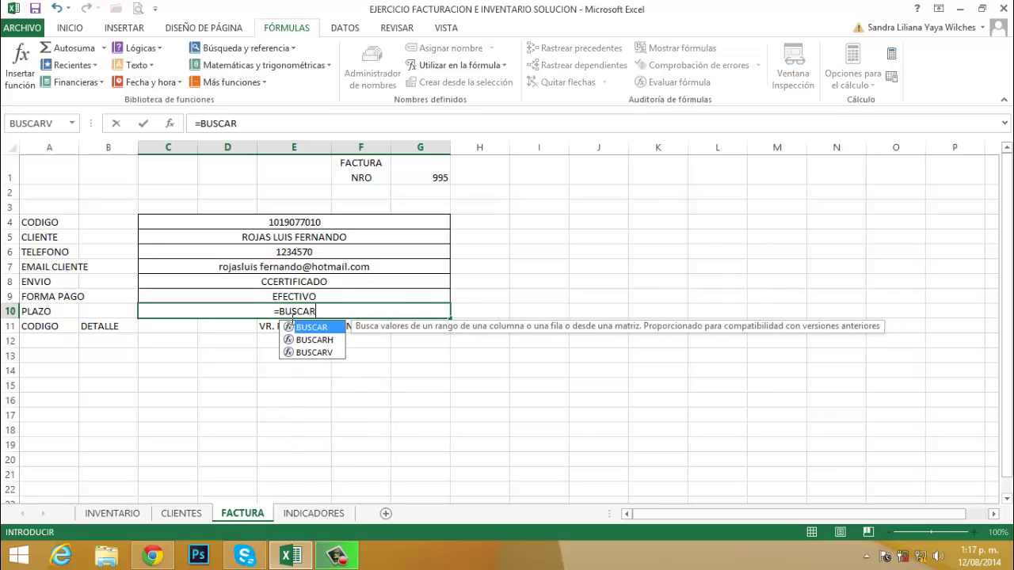
type("V")
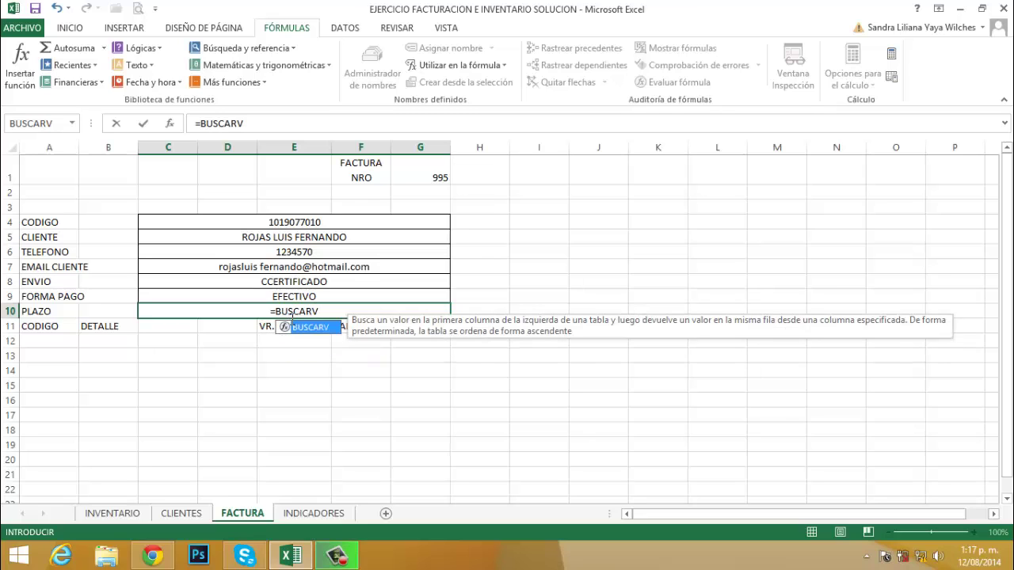
type("(")
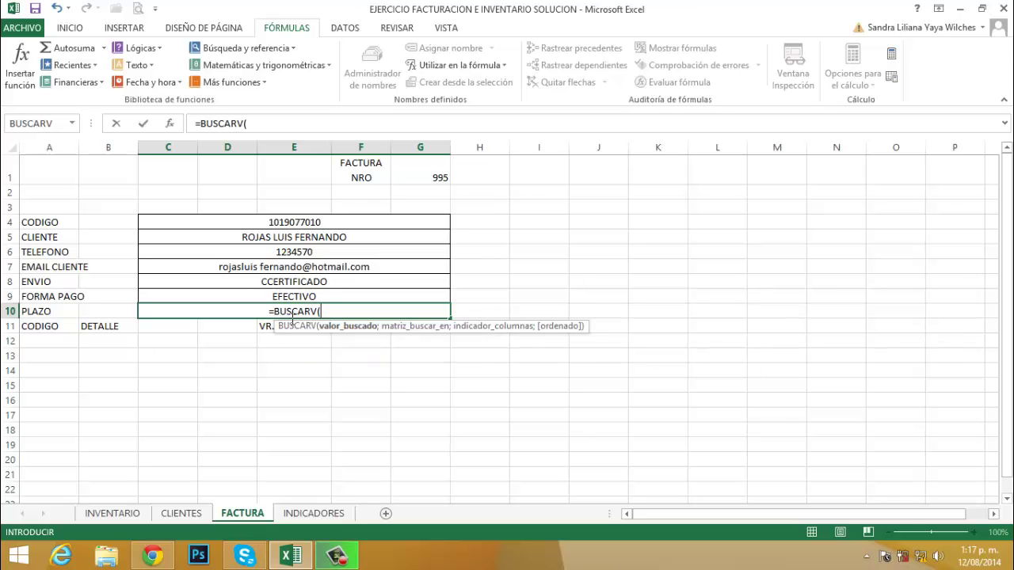
type("C4")
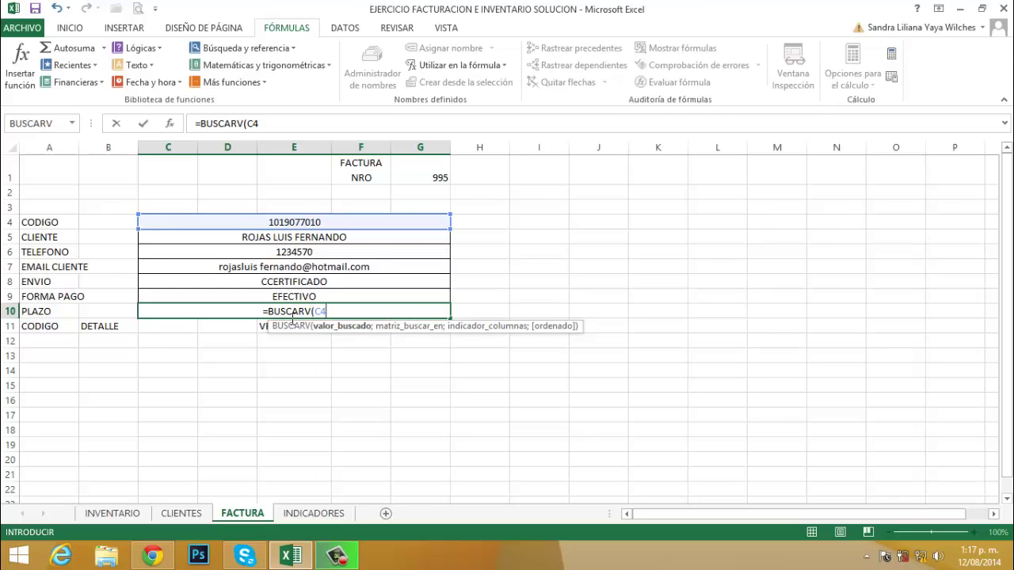
type(";")
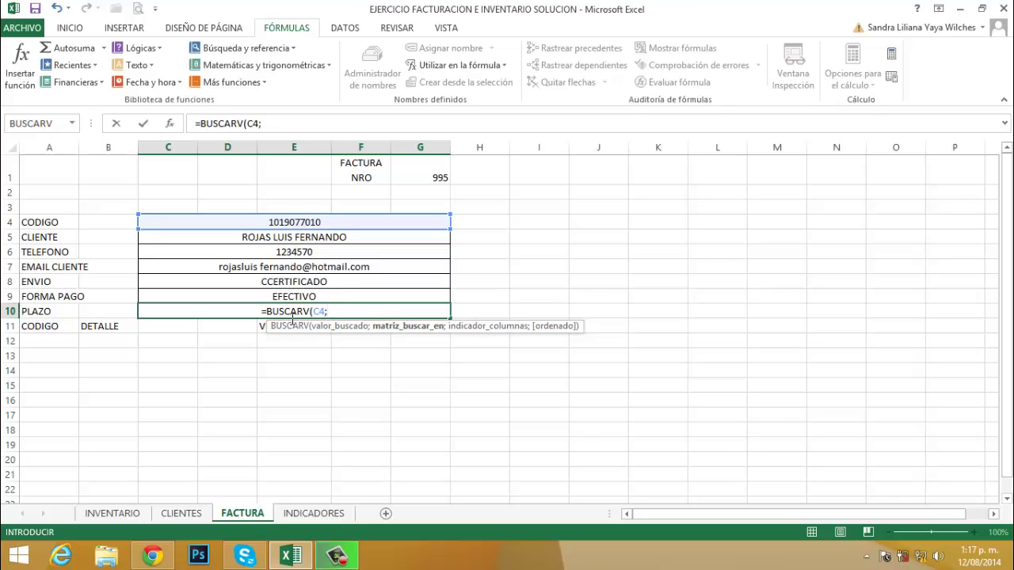
type("DATOSCLI")
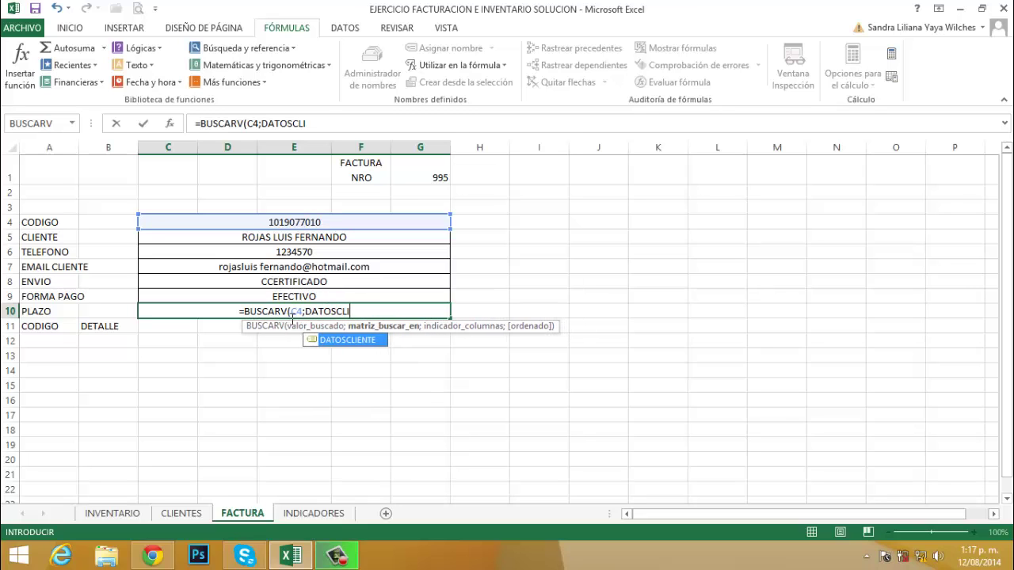
type("ENTE;")
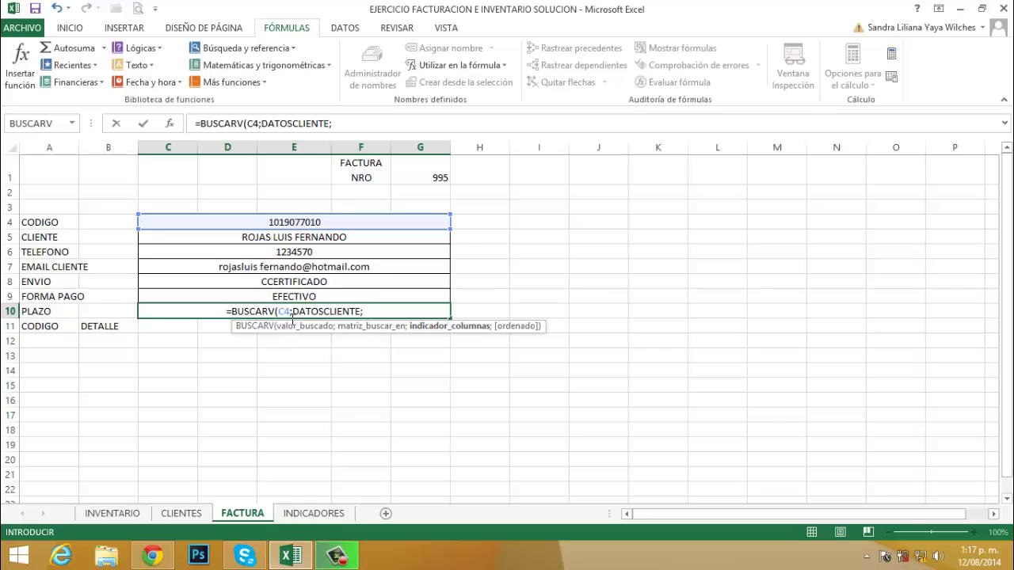
type("7:")
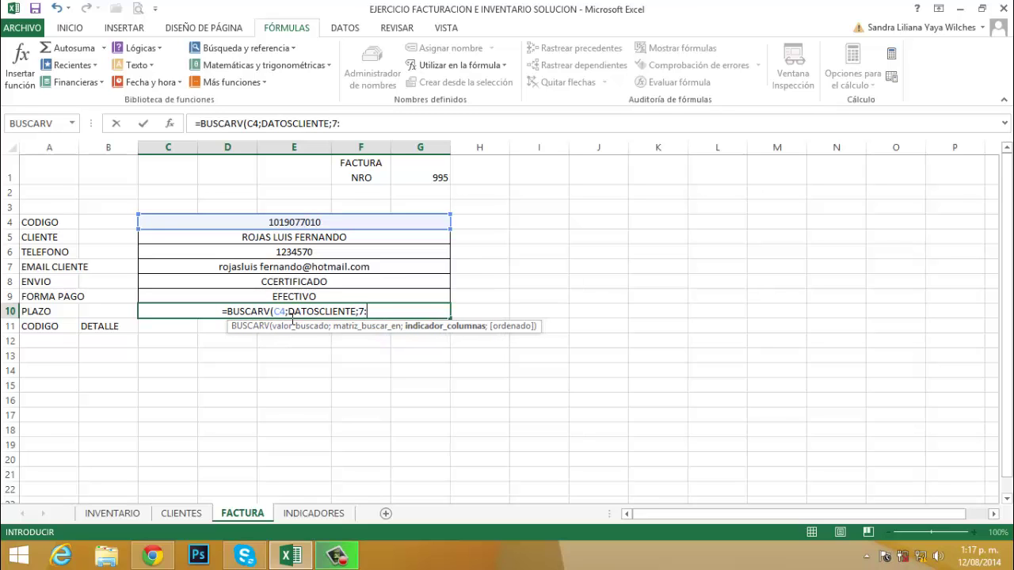
type("9")
key("BackSpace")
type("0")
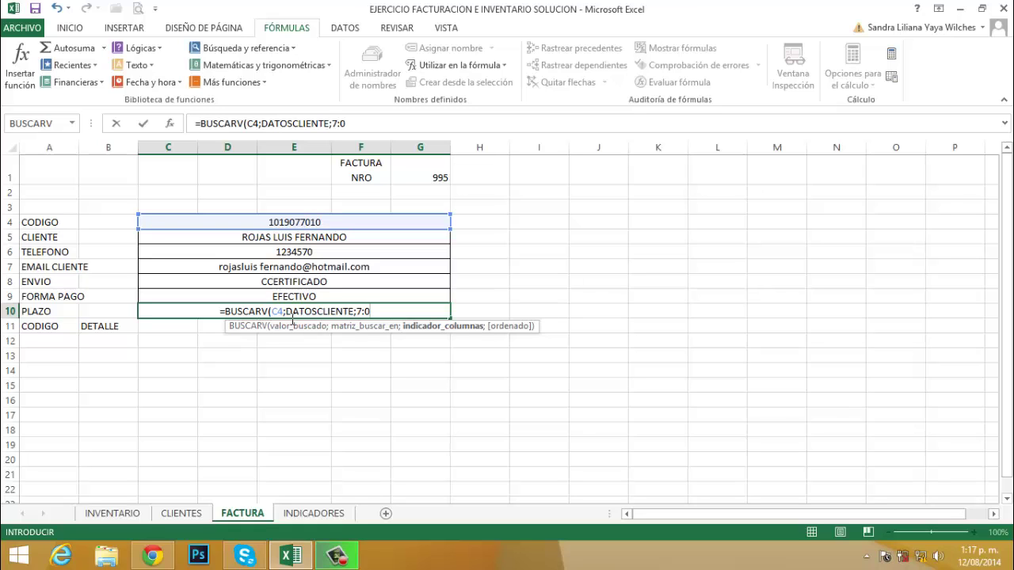
key("BackSpace")
key("BackSpace")
type(";")
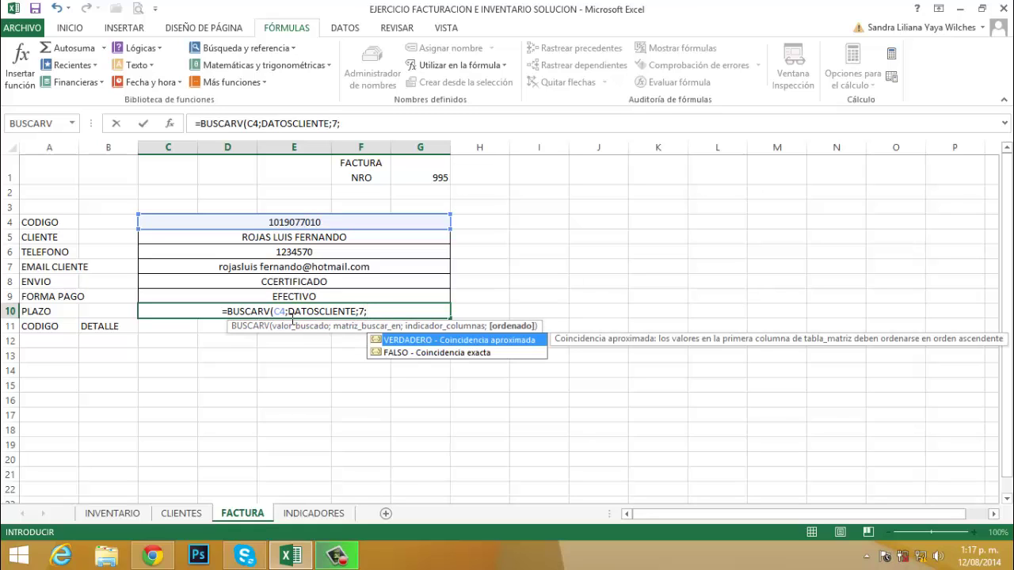
type("0)")
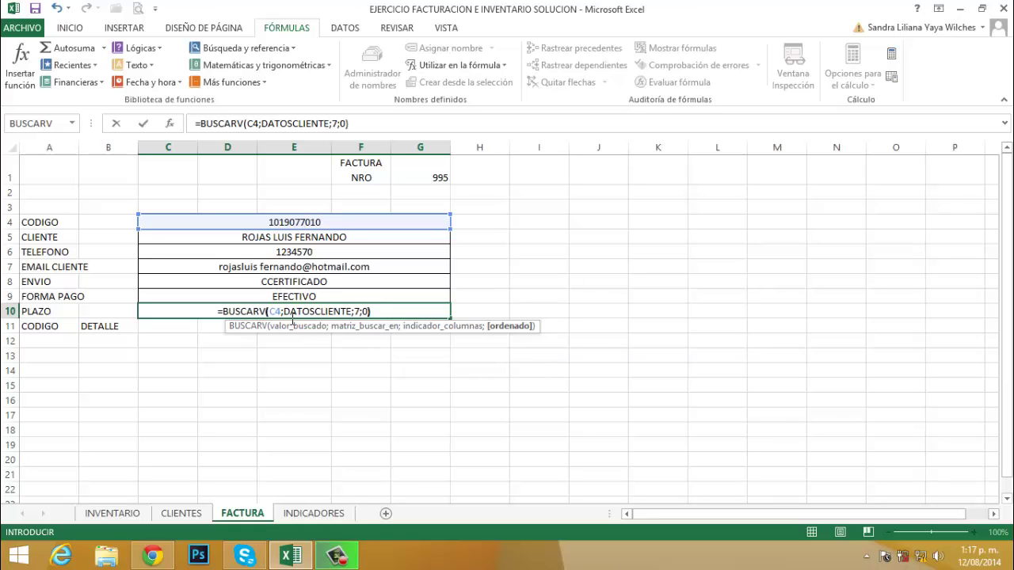
key("Return")
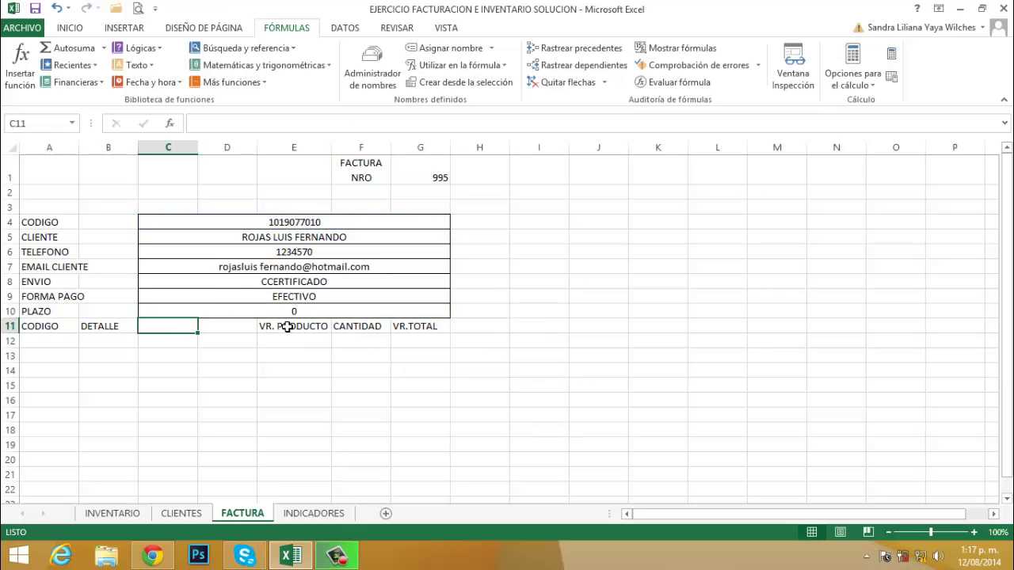
Compare the PLAZO formula in C10 with the TELEFONO formula in C6
left_click(313, 317)
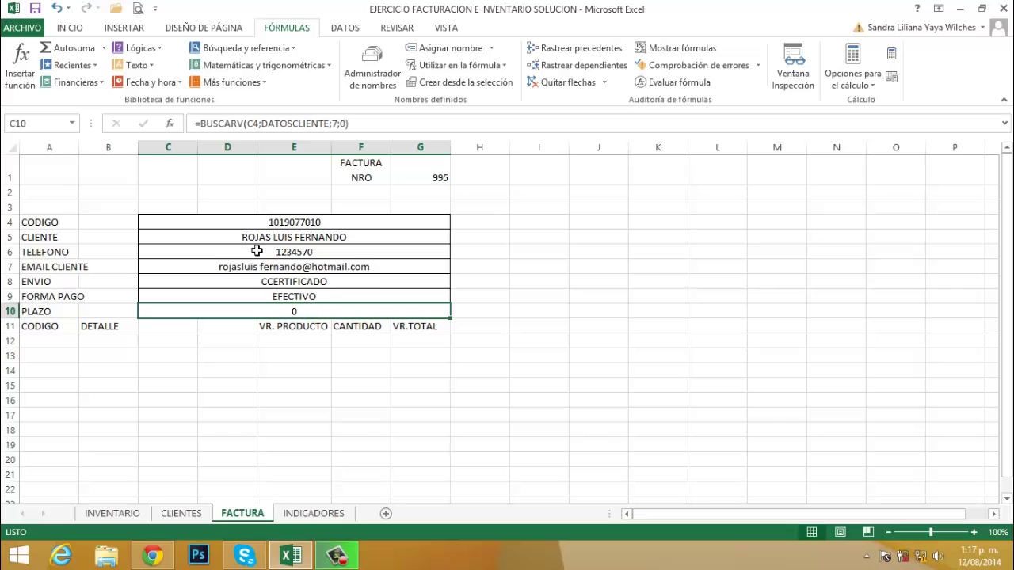
left_click(298, 257)
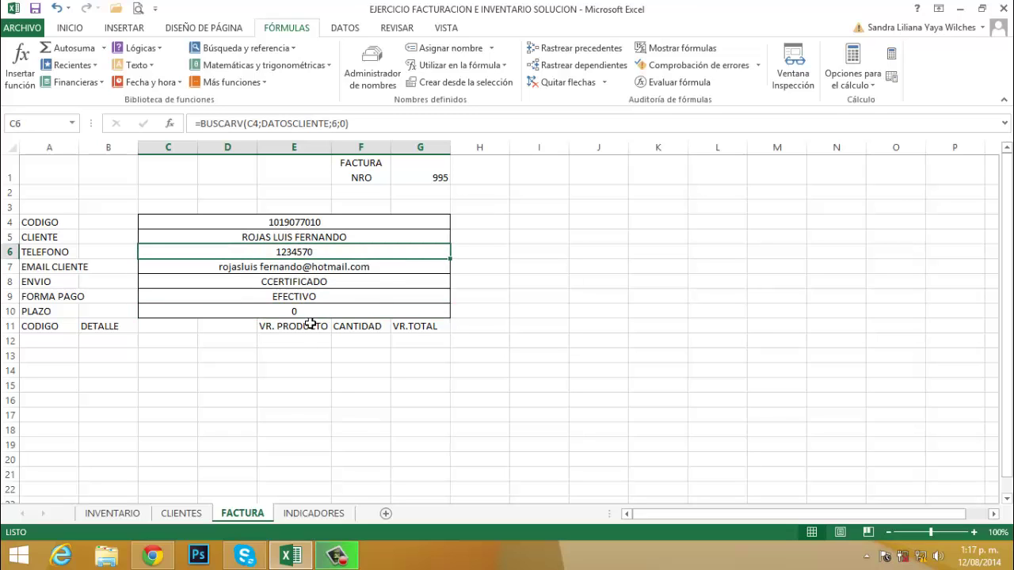
left_click(312, 319)
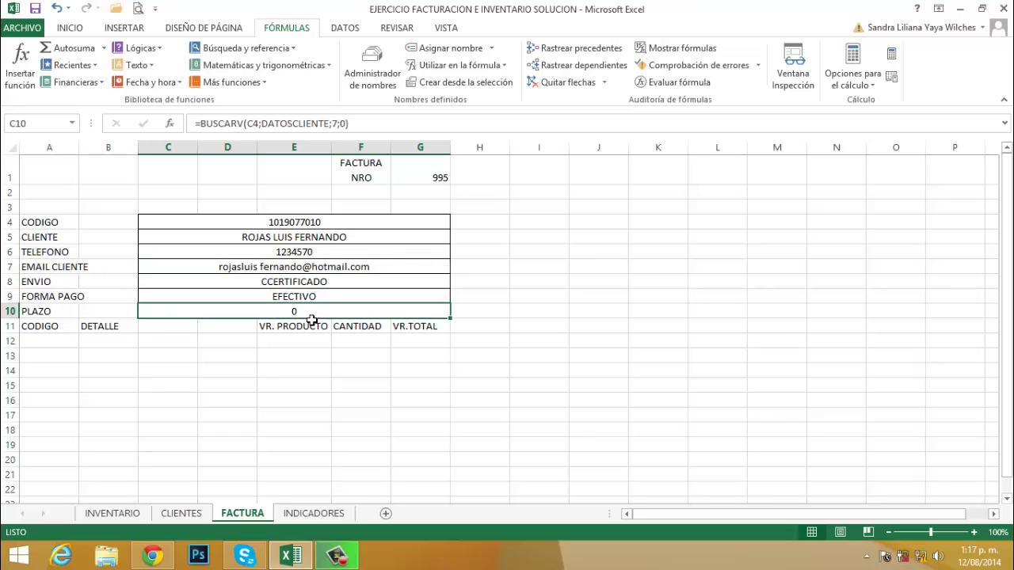
left_click(305, 254)
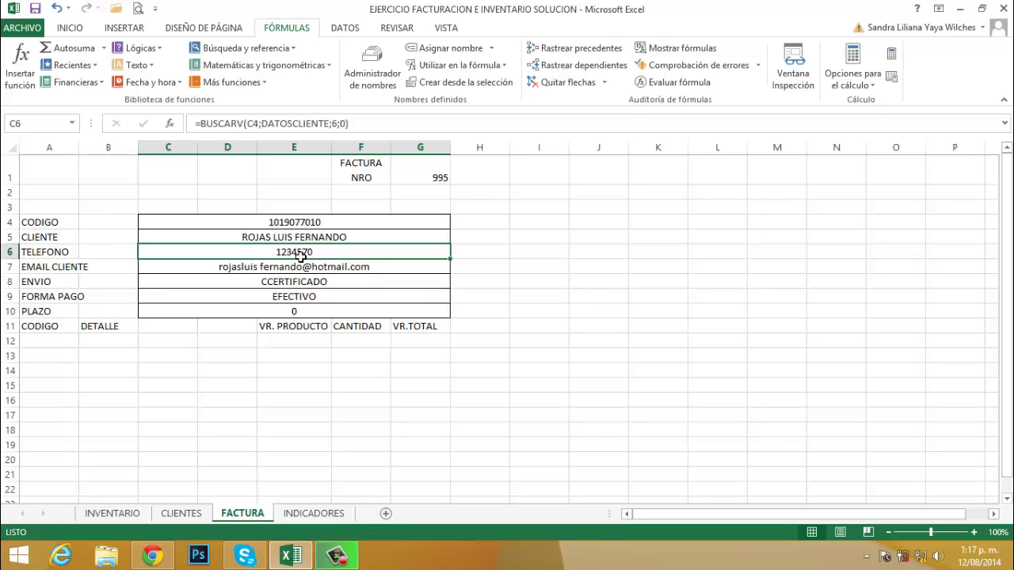
Give C6 the custom number format '571-'#.##0 so the phone shows a 571- prefix
left_click(75, 28)
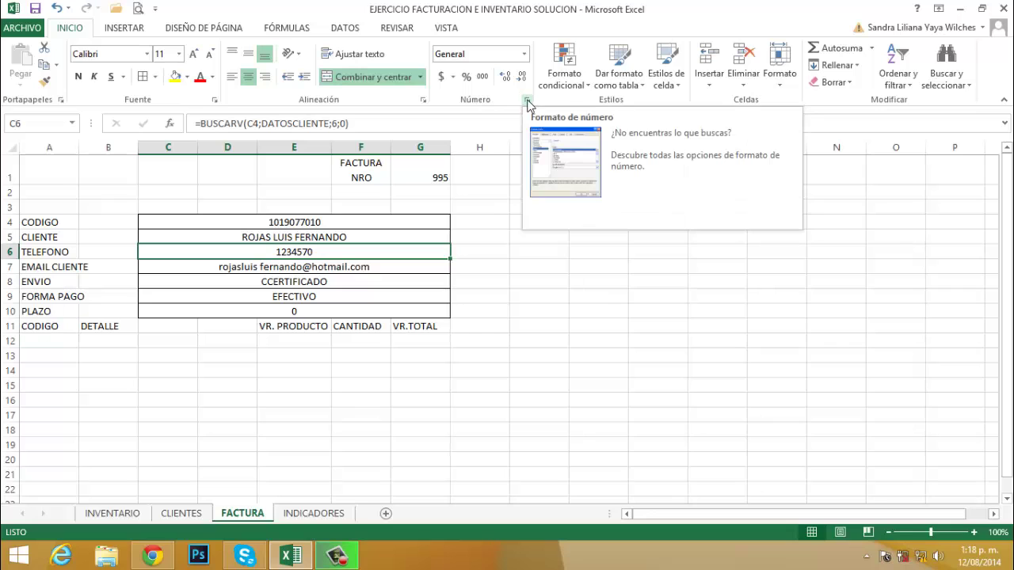
left_click(526, 102)
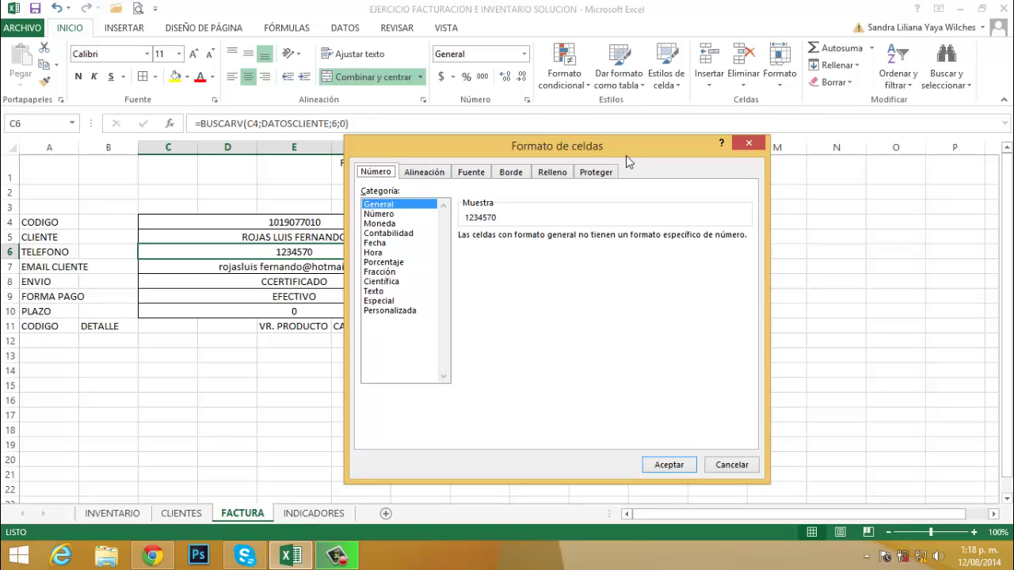
left_click(373, 310)
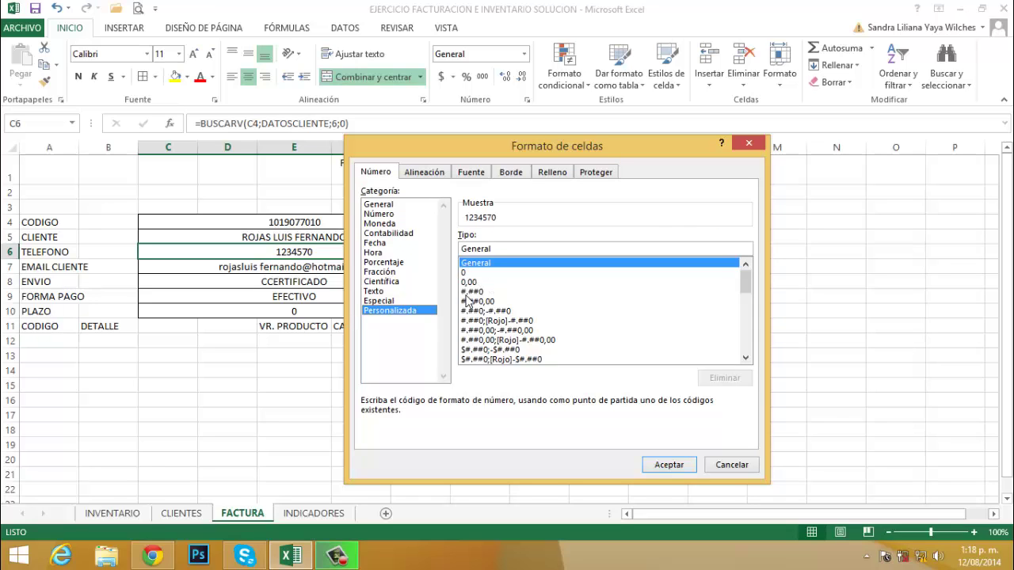
left_click(481, 293)
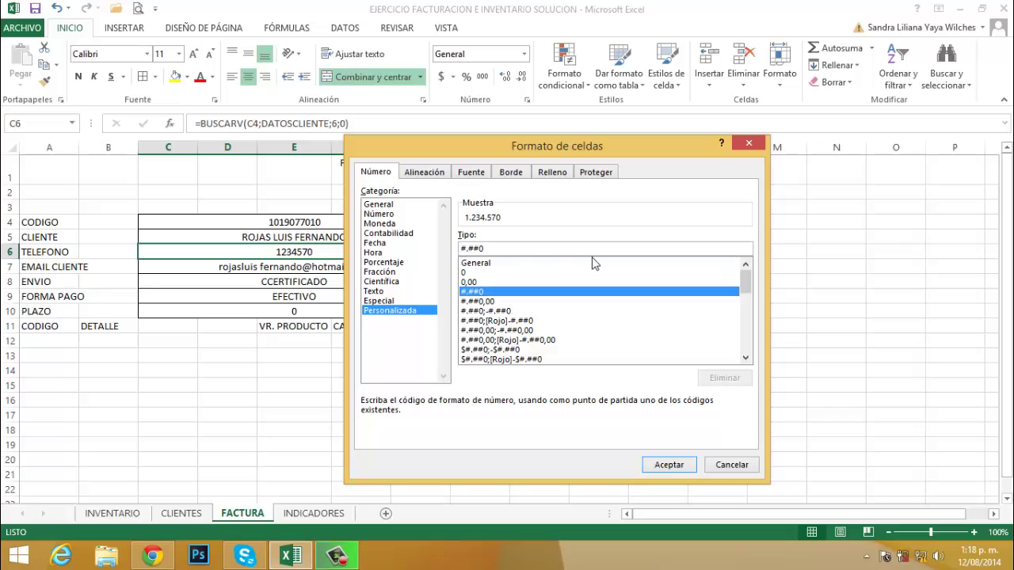
type("\"")
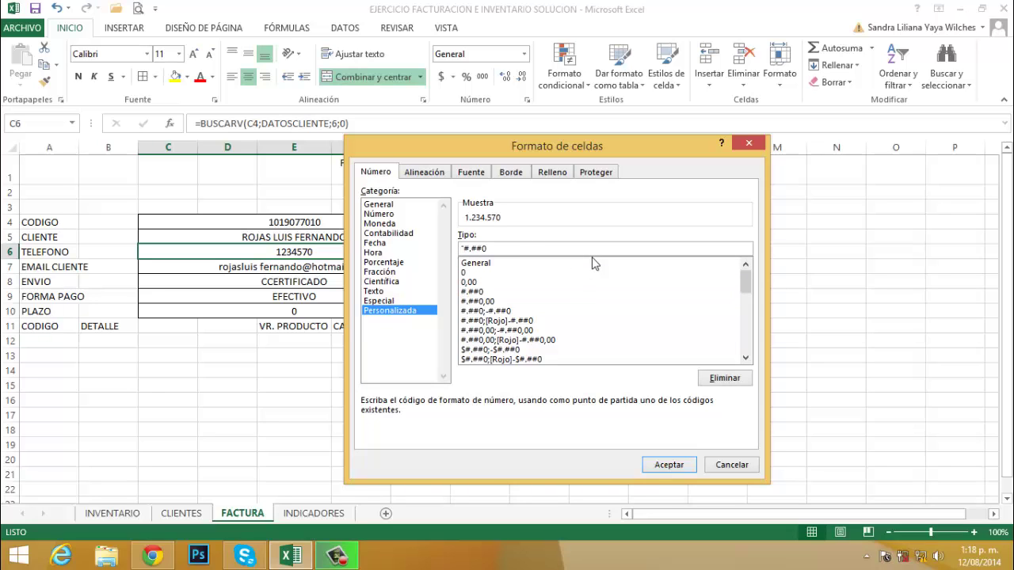
type("571-")
type("\"")
left_click(674, 465)
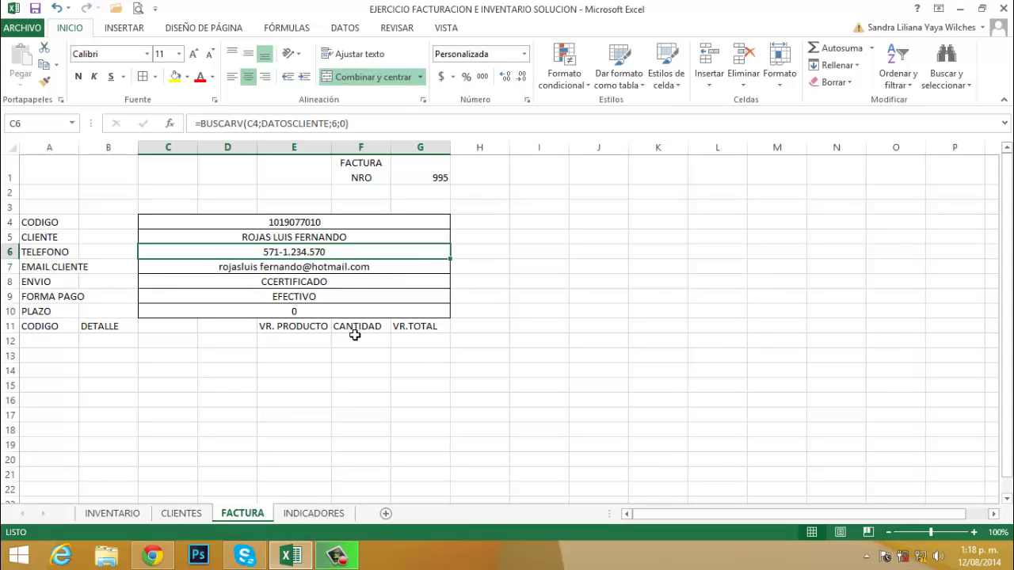
left_click(294, 316)
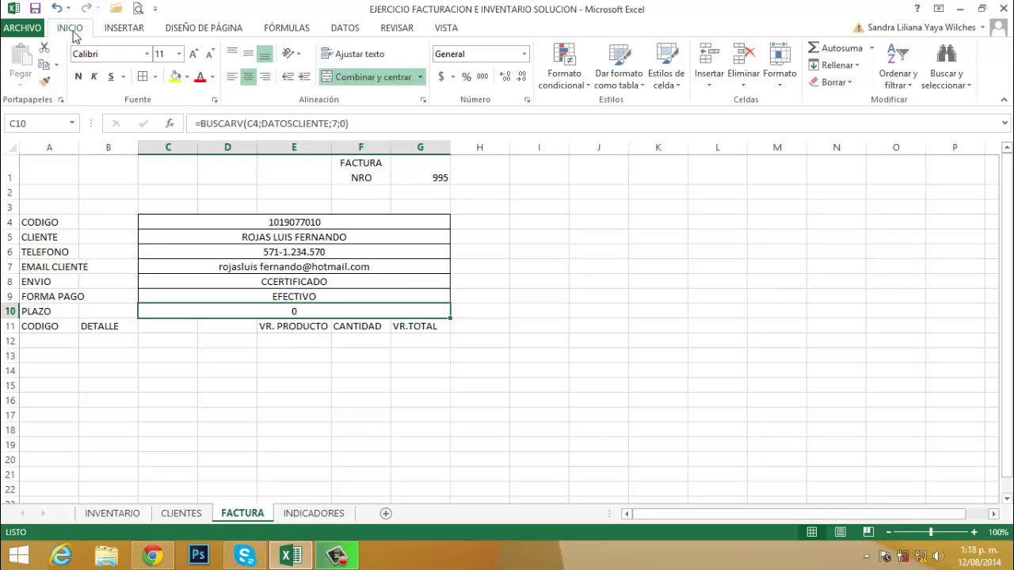
Apply the custom format #.##0' DIAS' to C10 so the term reads 0 DIAS
left_click(527, 101)
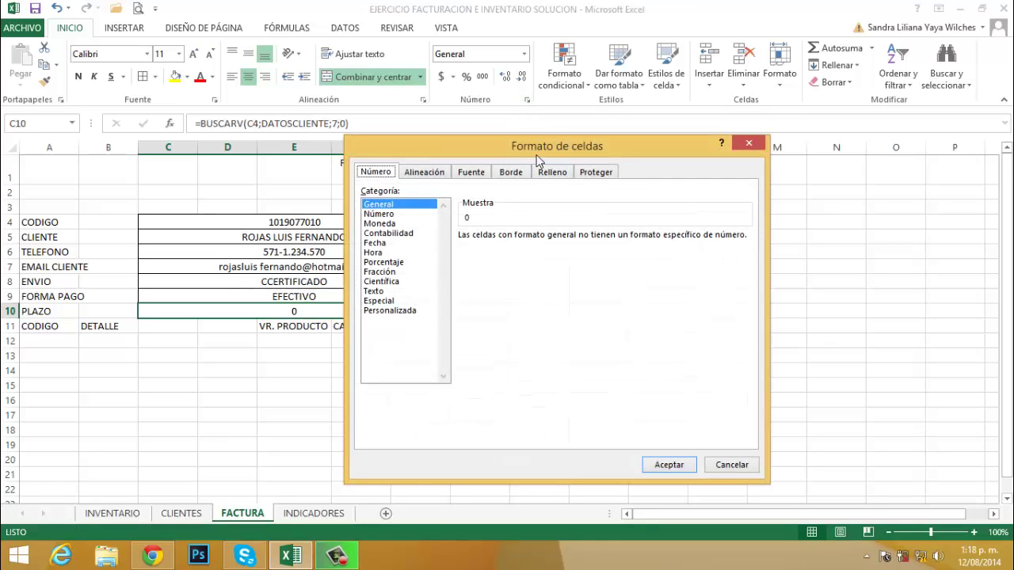
left_click(412, 311)
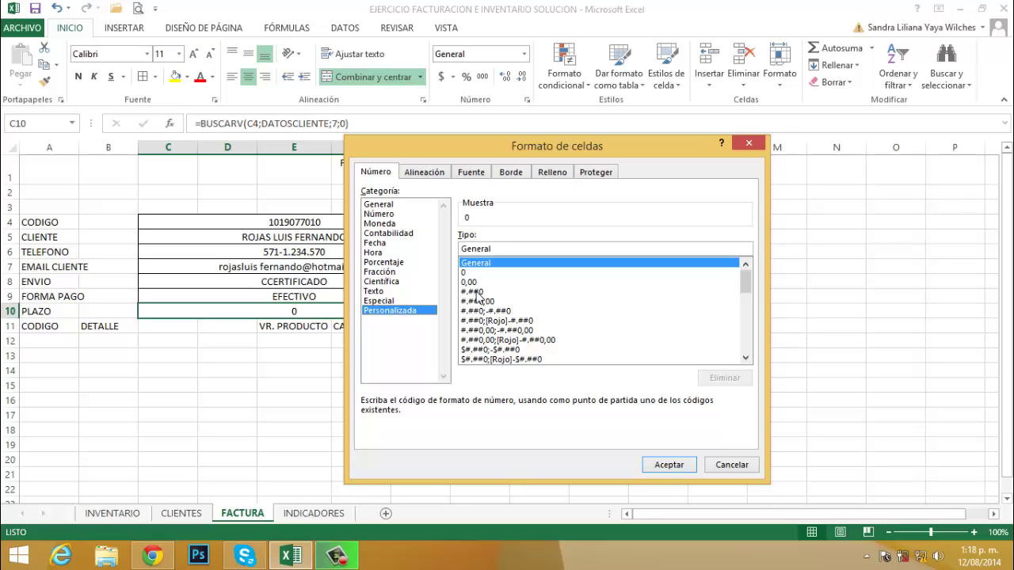
left_click(477, 292)
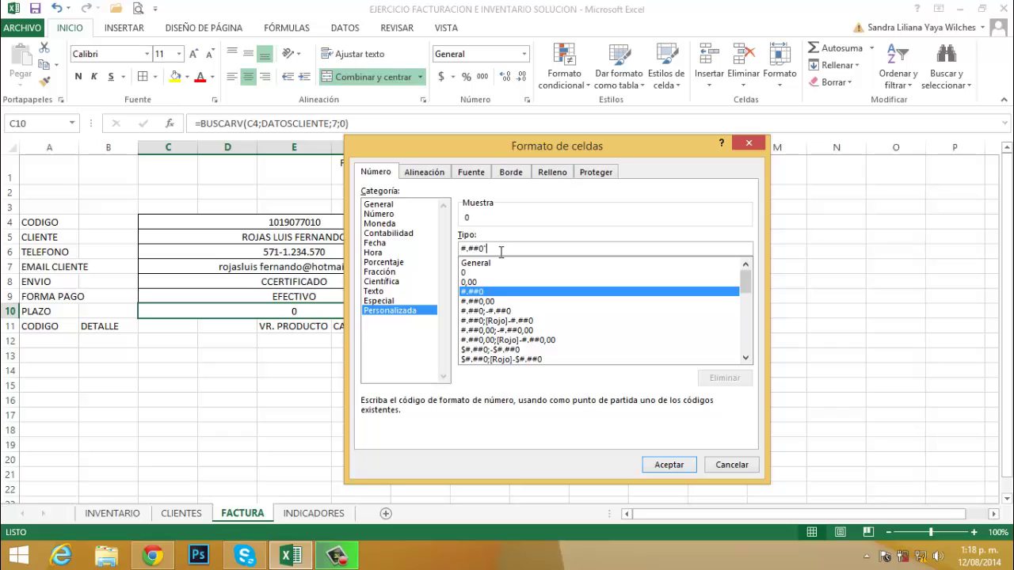
type("\"")
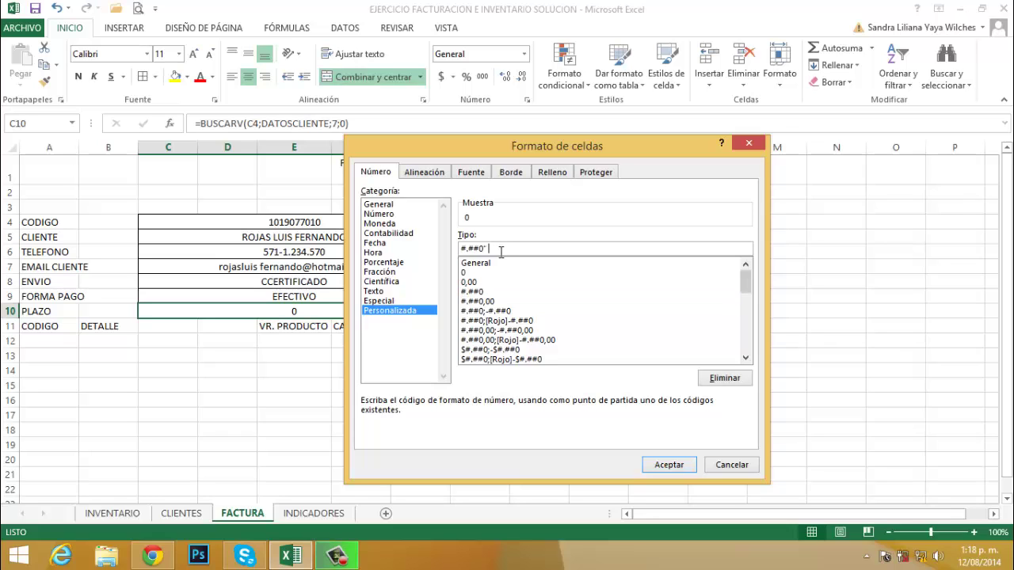
key("BackSpace")
key("BackSpace")
key("BackSpace")
left_click(665, 464)
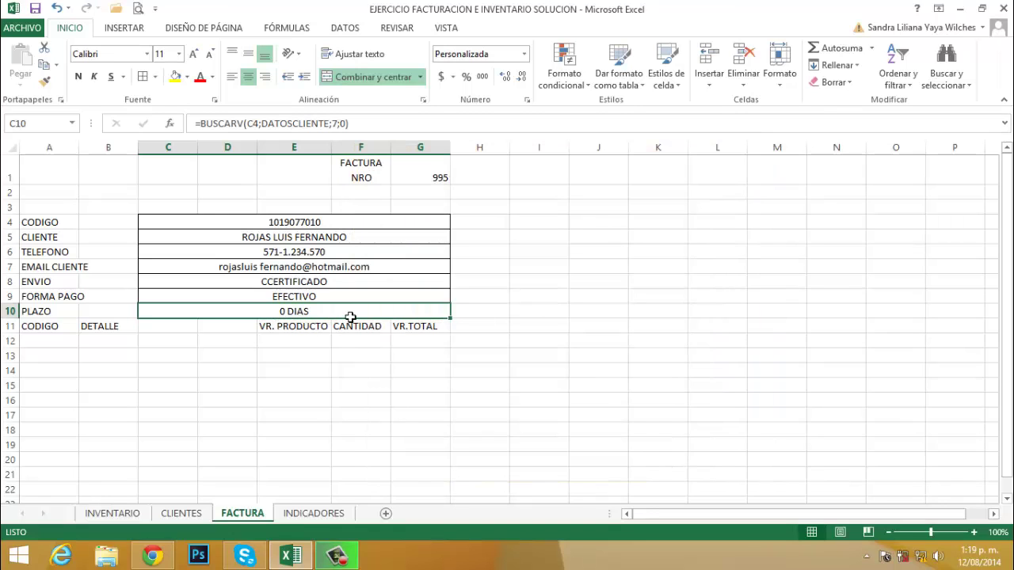
Choose another client code in C4 so the invoice shows POSTFECHADO and 45 DIAS
left_click(330, 223)
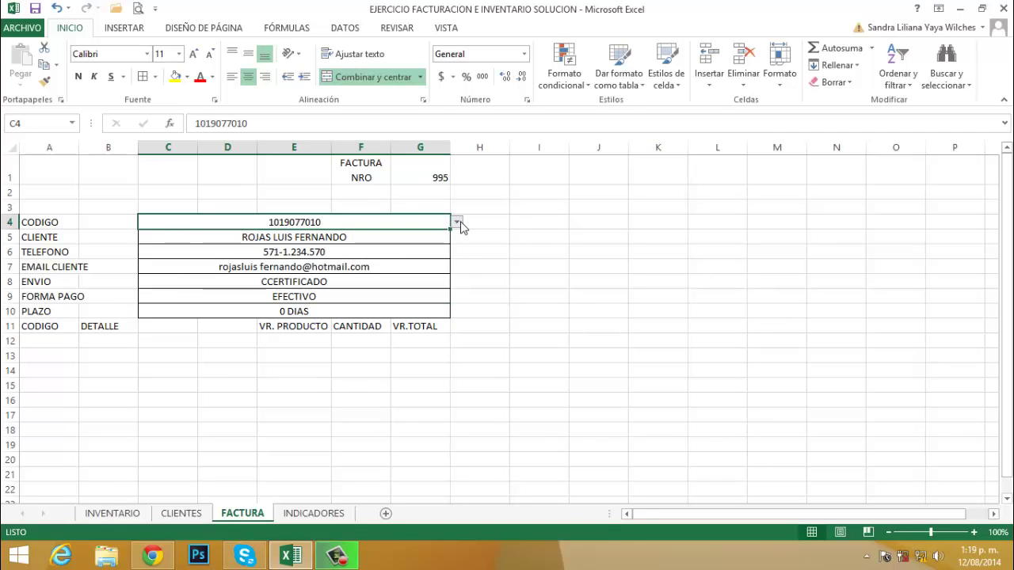
left_click(458, 222)
left_click(191, 292)
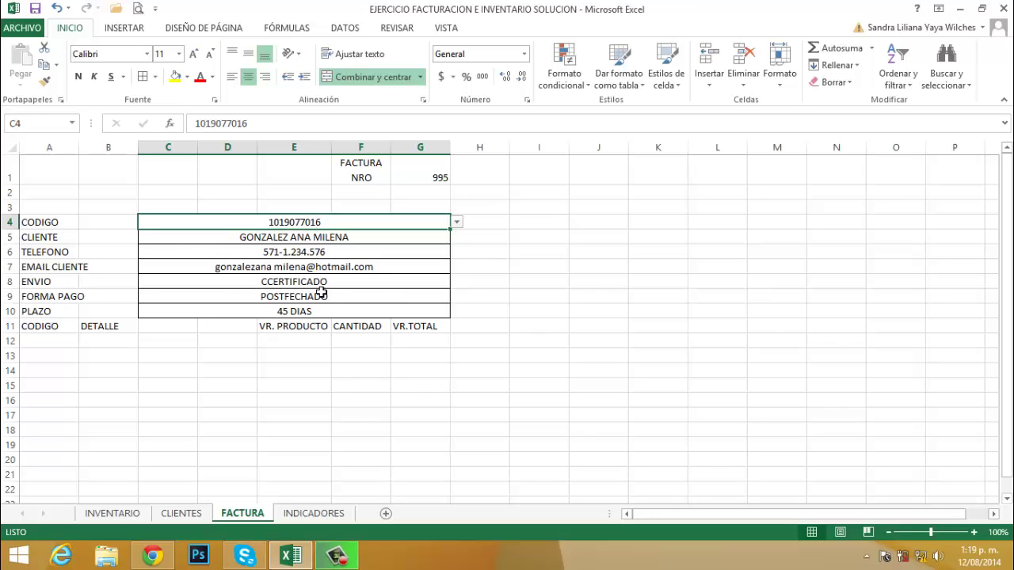
left_click(171, 173)
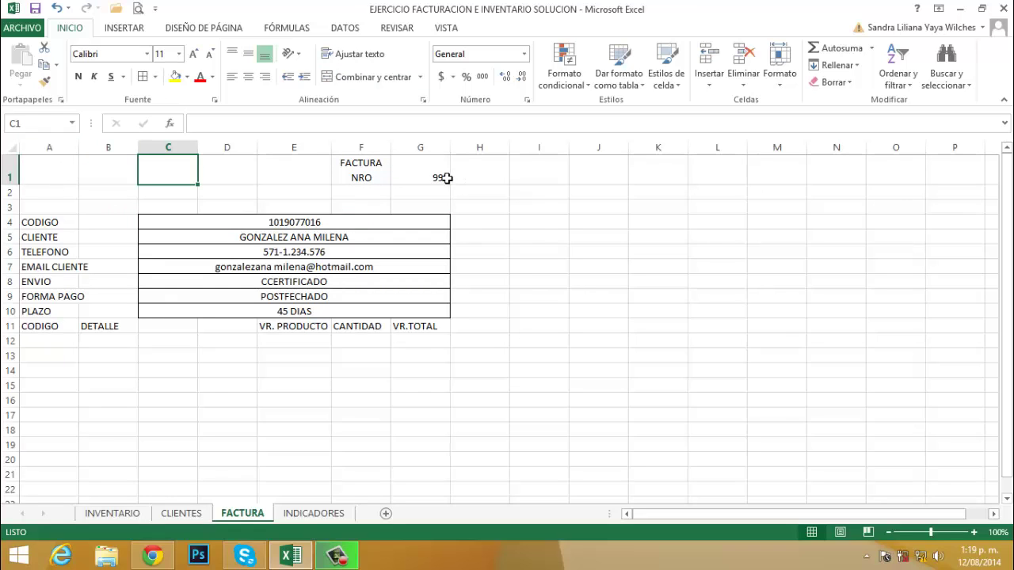
Make invoice number 995 in G1 wrapped, centred, red and bold
mouse_move(446, 179)
left_mouse_down()
mouse_move(428, 182)
mouse_move(441, 180)
left_mouse_up()
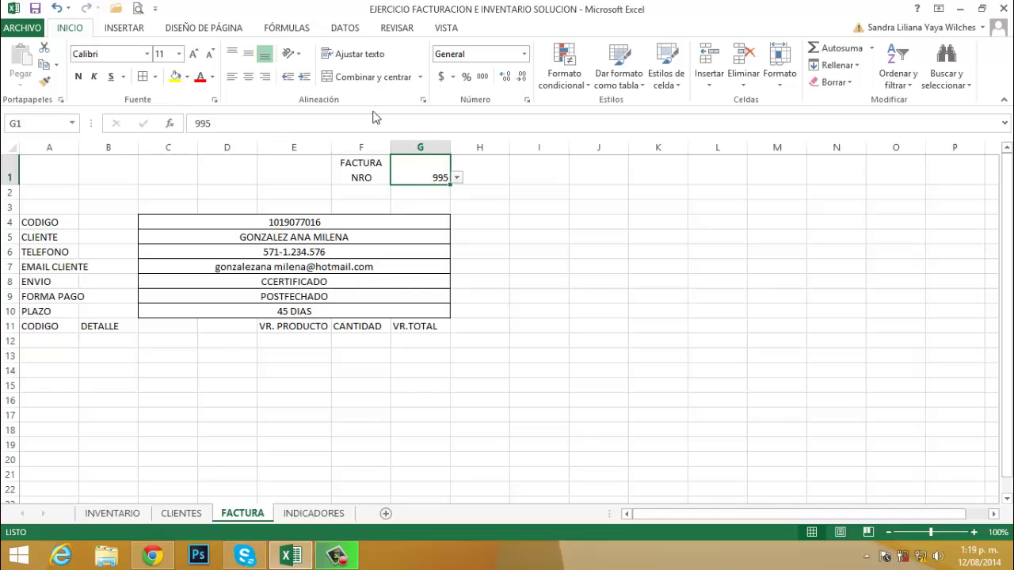
left_click(357, 56)
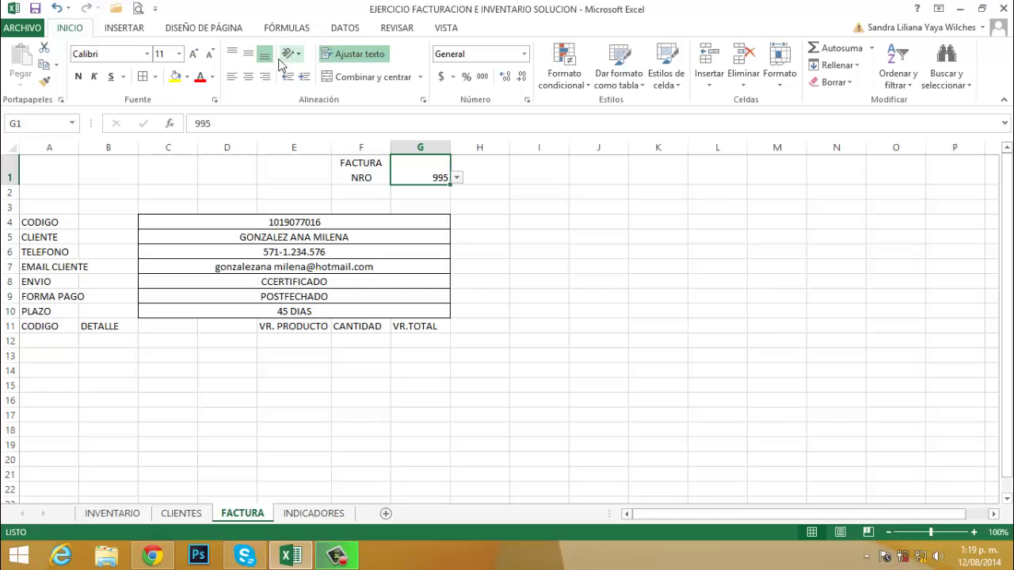
left_click(249, 54)
left_click(249, 77)
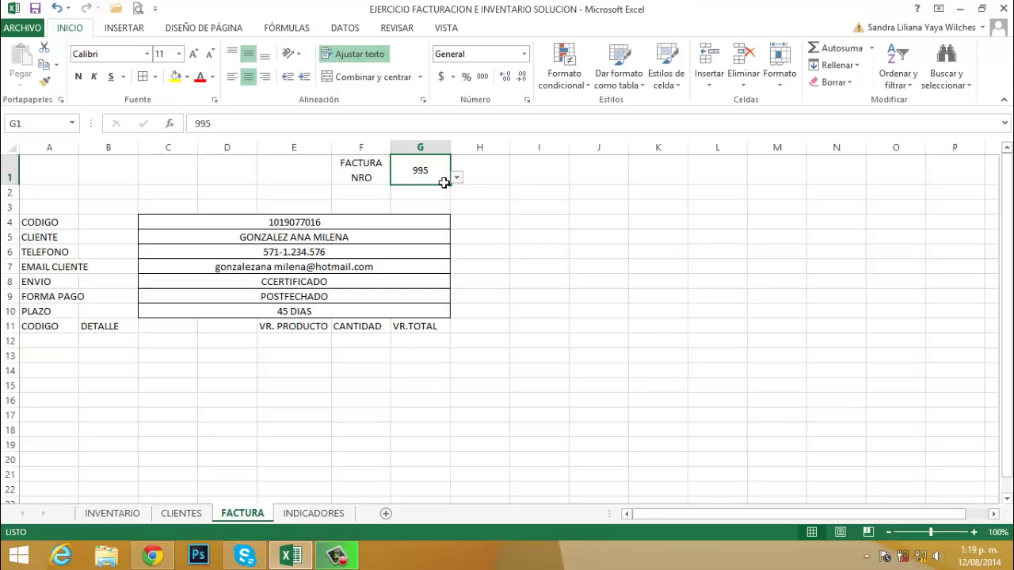
left_click(201, 77)
left_click(77, 77)
Put all borders around the FACTURA NRO cells F1:G1
left_click_drag(372, 179, 424, 183)
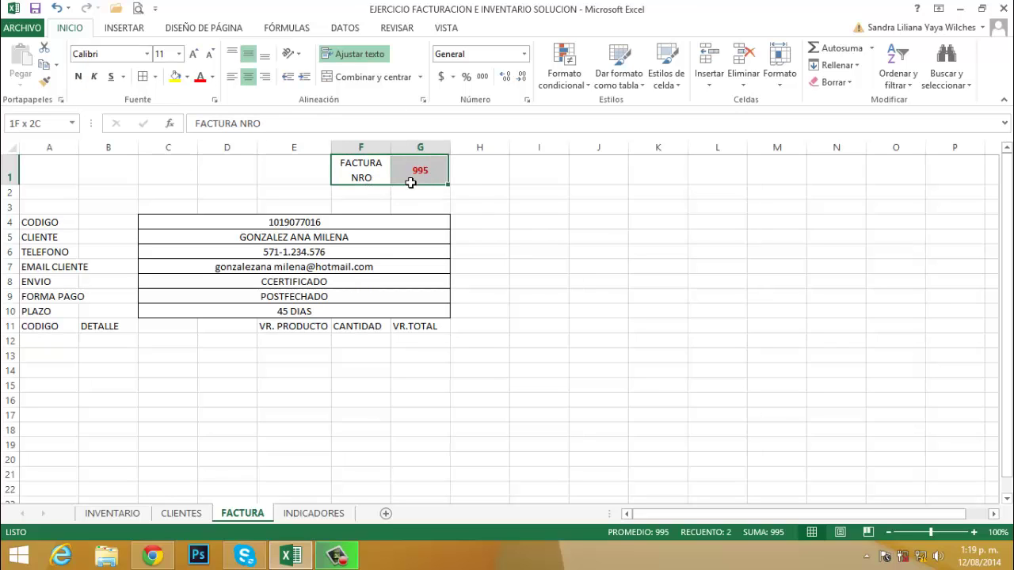
left_click(155, 77)
left_click(188, 206)
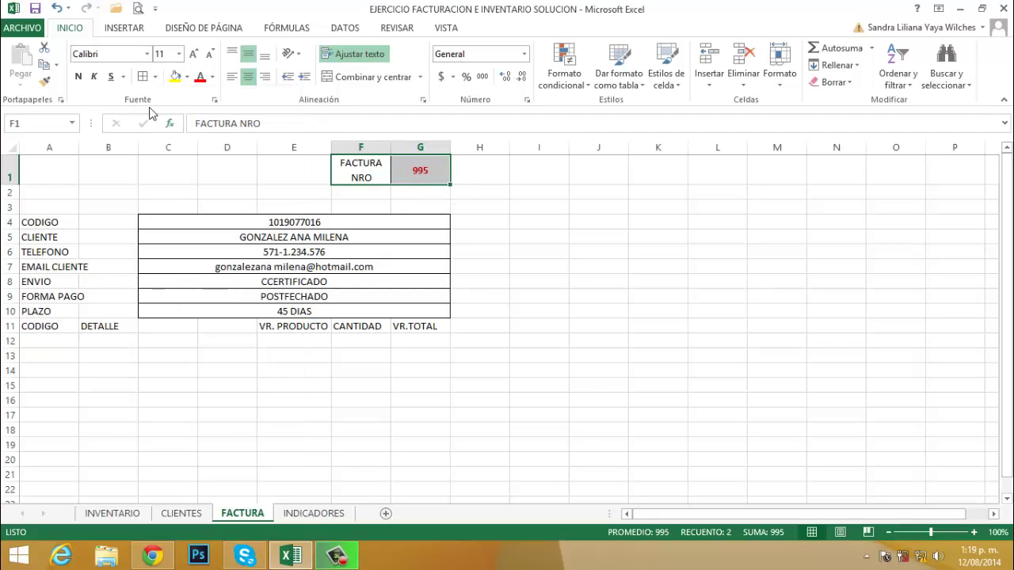
Fill the FACTURA NRO cells F1:G1 with yellow and check the result
left_click(175, 77)
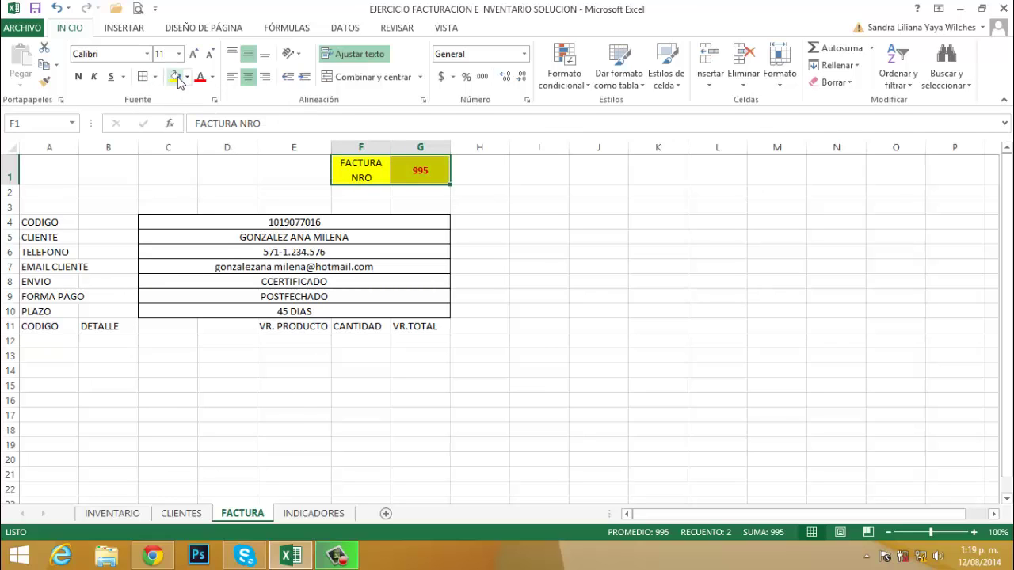
left_click(539, 206)
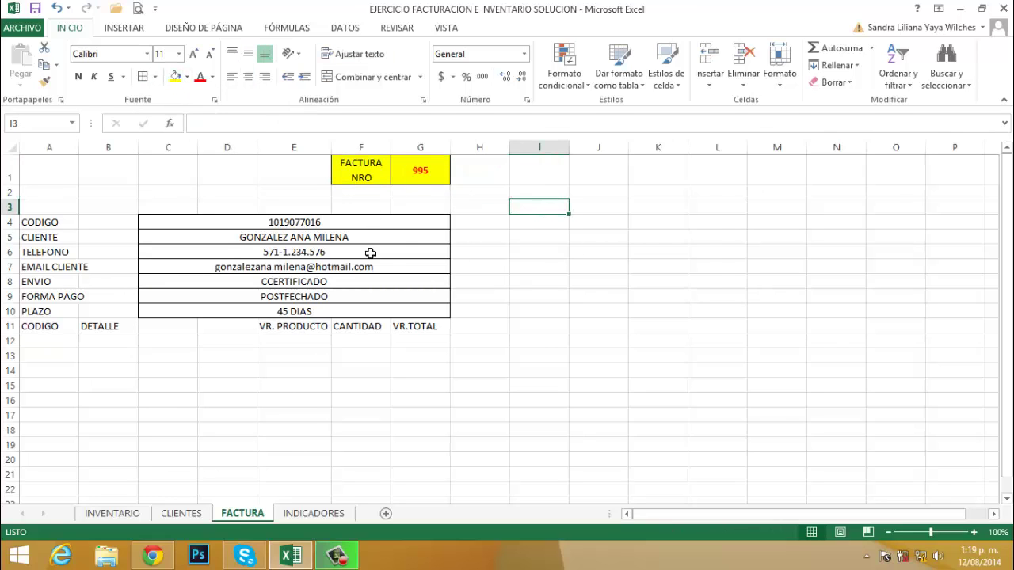
left_click(47, 174)
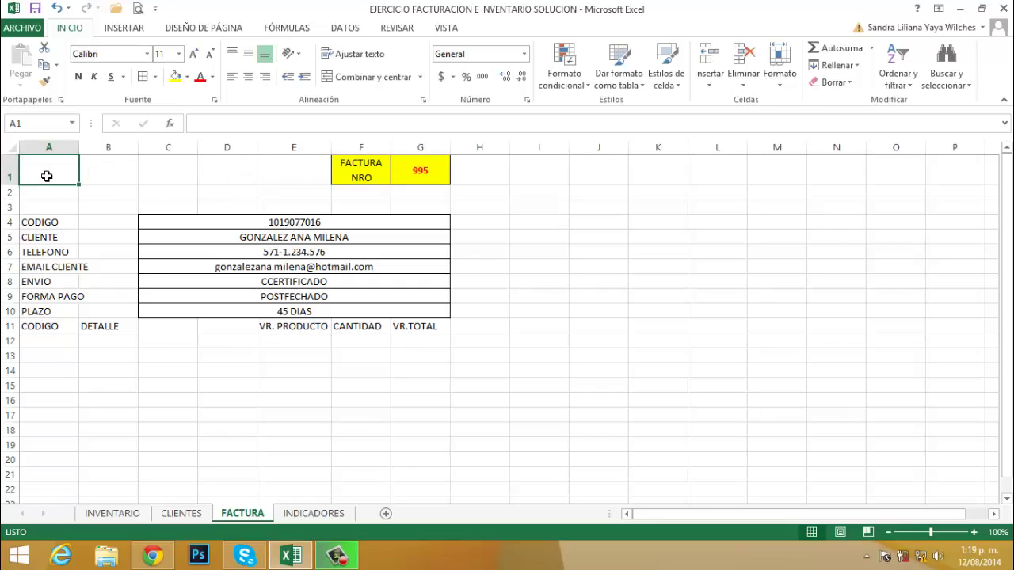
mouse_move(46, 175)
left_mouse_down()
mouse_move(294, 187)
mouse_move(295, 209)
left_mouse_up()
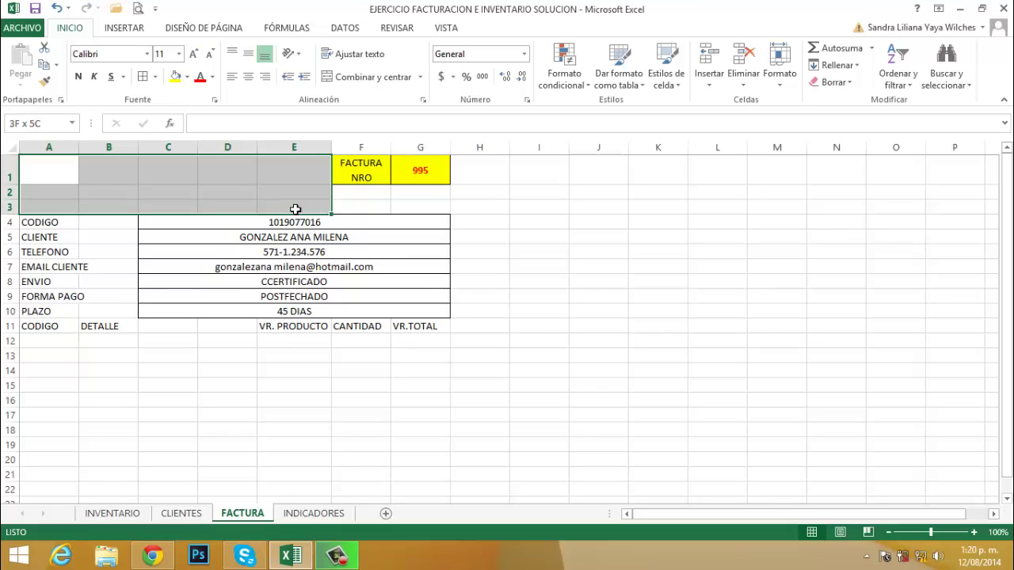
left_click_drag(394, 208, 349, 208)
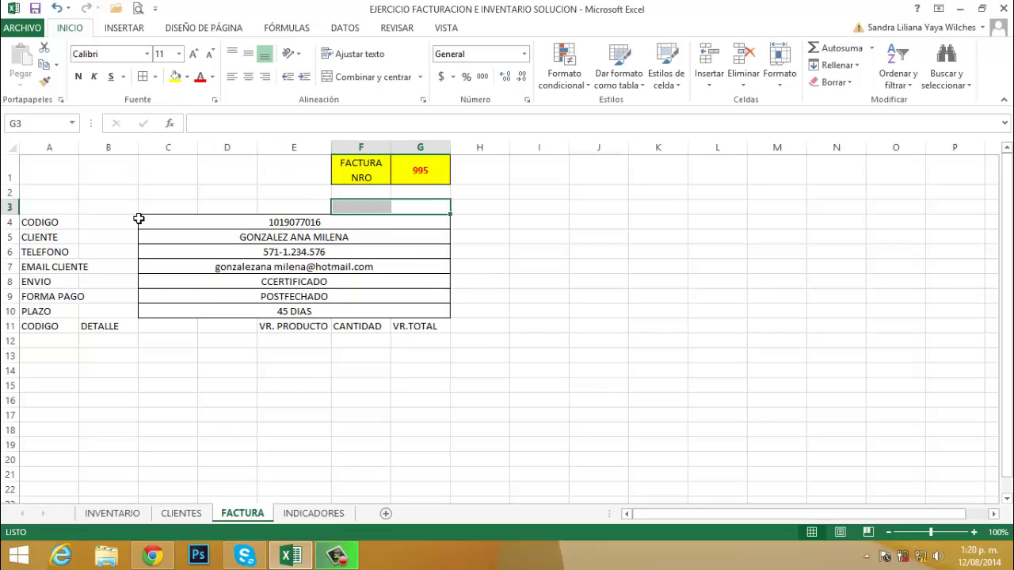
left_click(66, 171)
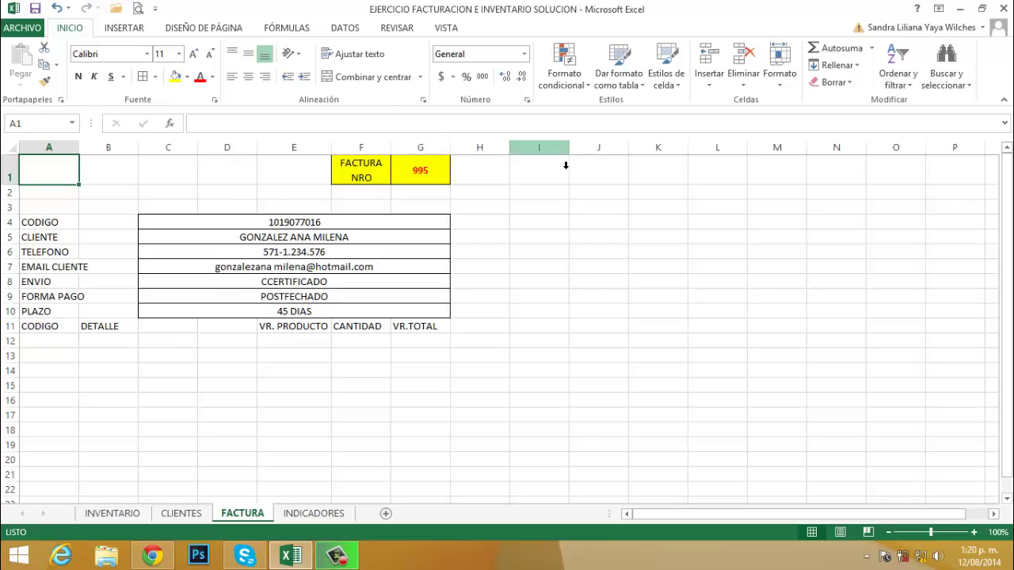
Draw a text box spanning A1 to E3 of the FACTURA sheet
left_click(123, 30)
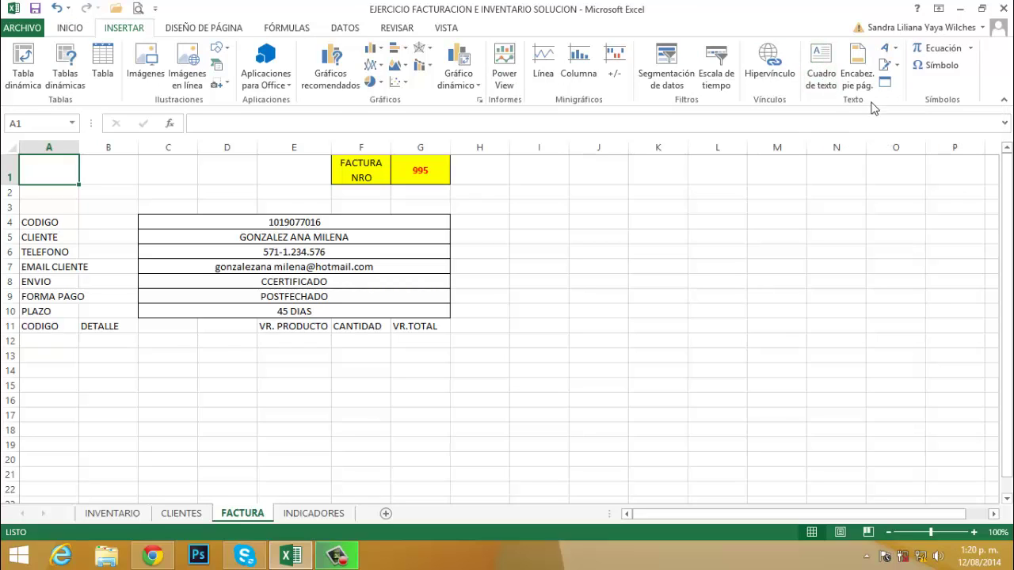
left_click(829, 71)
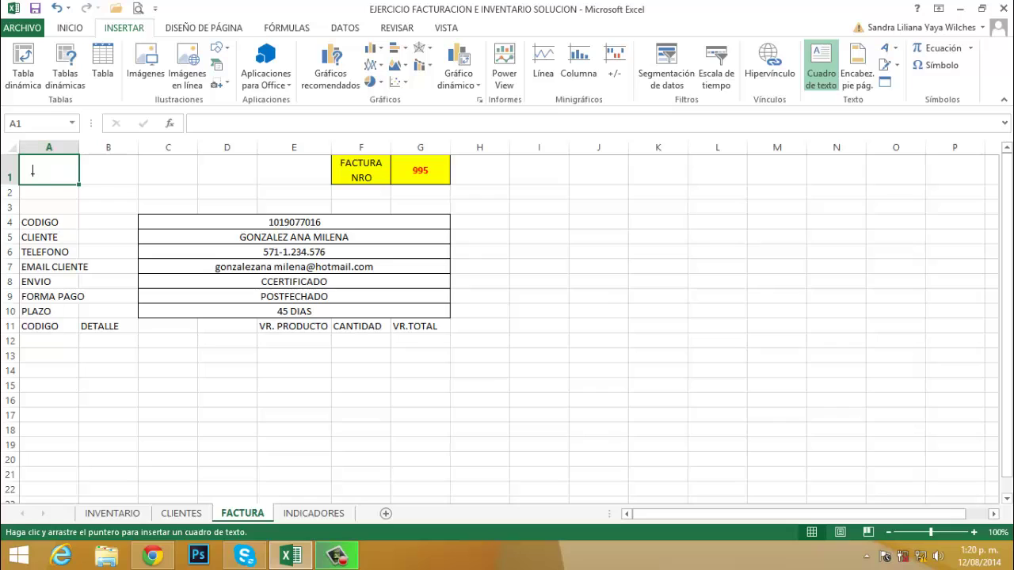
mouse_move(33, 170)
left_mouse_down()
mouse_move(341, 205)
mouse_move(332, 215)
left_mouse_up()
type("rest")
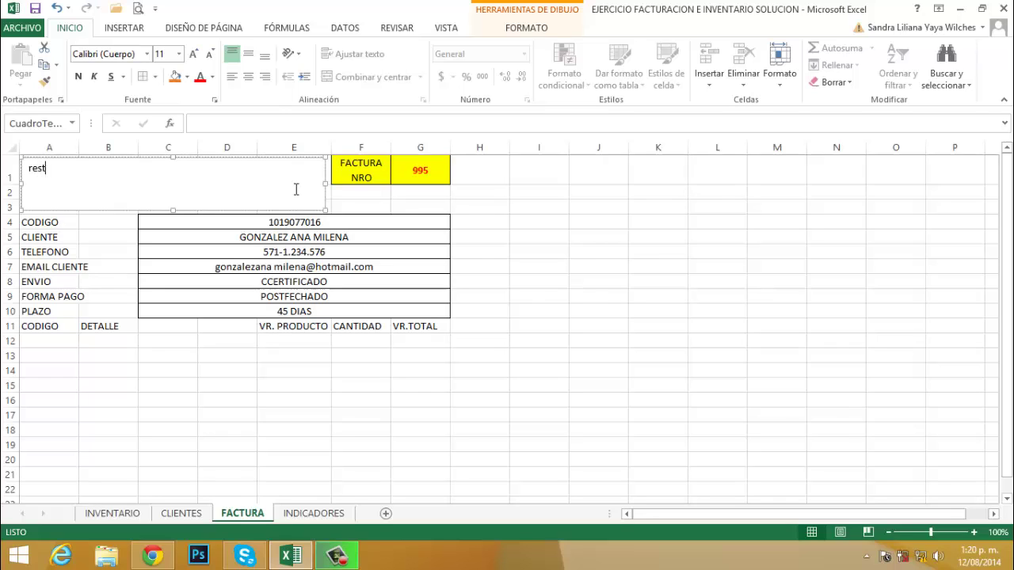
Complete the restaurant name ending 'COMIDAS RAPIDAS EL SABOR DE LA ABUELA' and centre it in the text box
key("BackSpace")
key("BackSpace")
key("BackSpace")
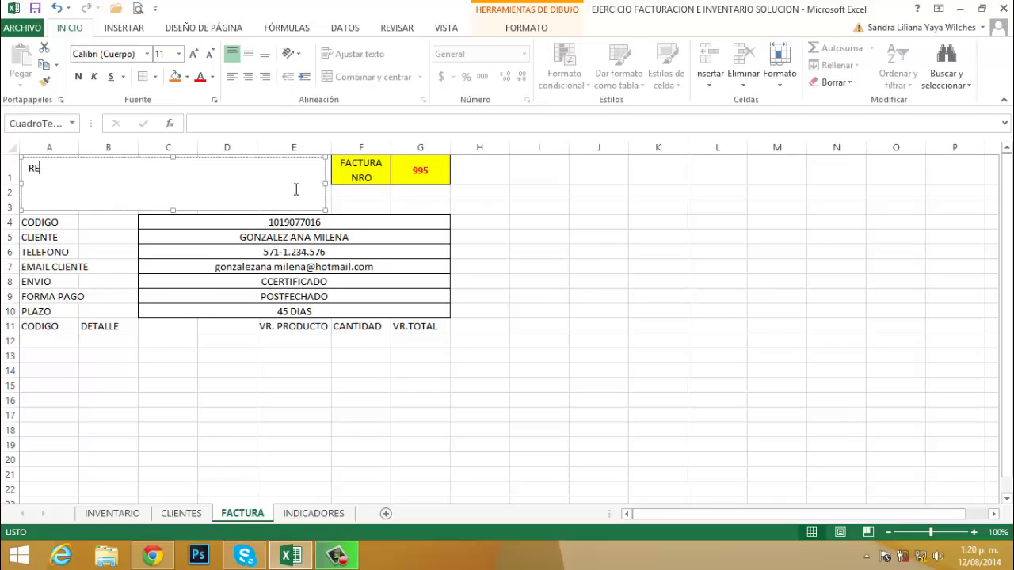
type("ANTE CO")
type("MIDAS")
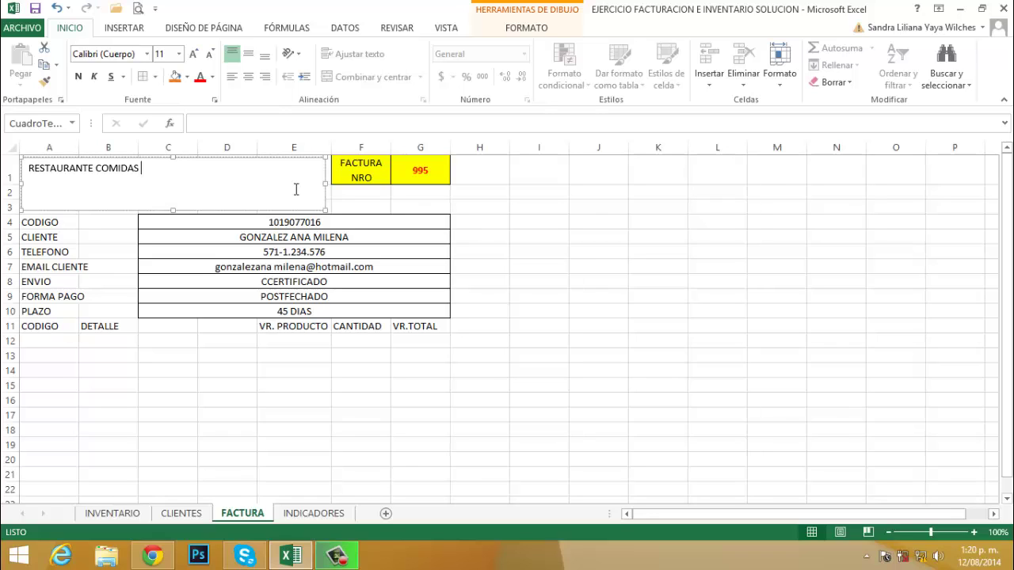
type(" RAPIDAS ")
type("EL SABOR DE LA ABUELA")
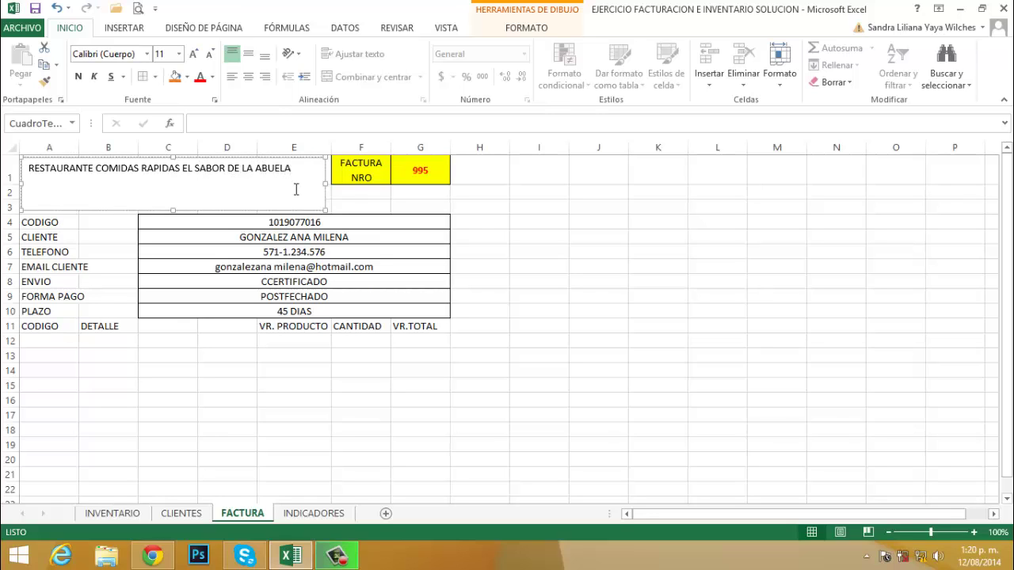
left_click(247, 79)
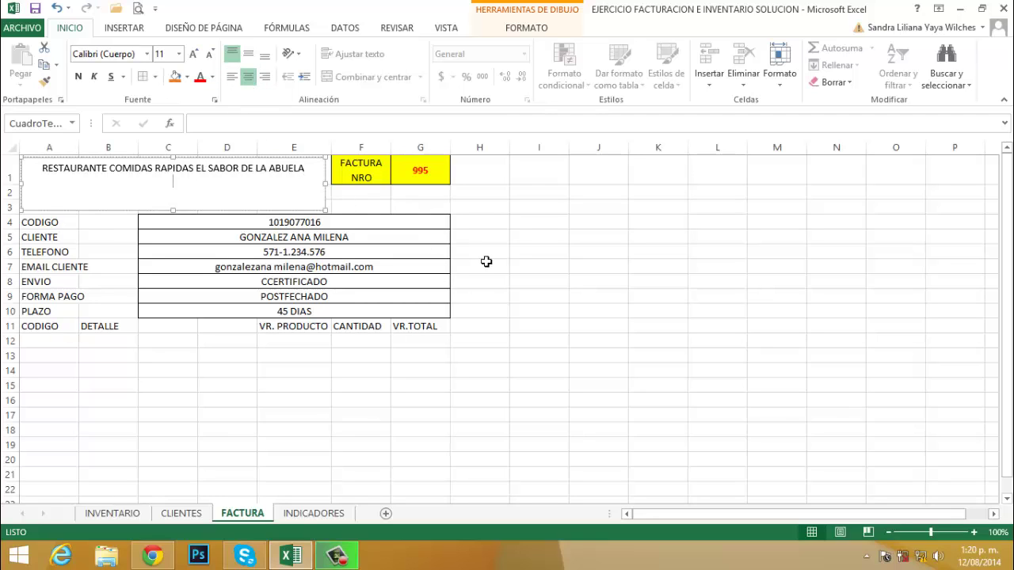
type("NIT.")
type(" 850.")
type("021.33")
type("1")
type("-5")
type("ESOLUCION ")
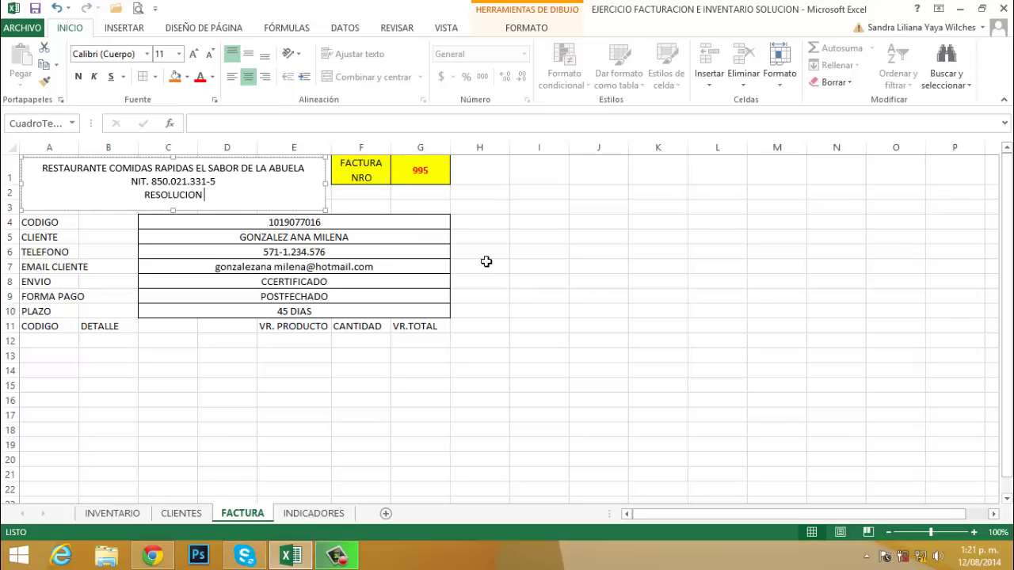
type("FACTURAS")
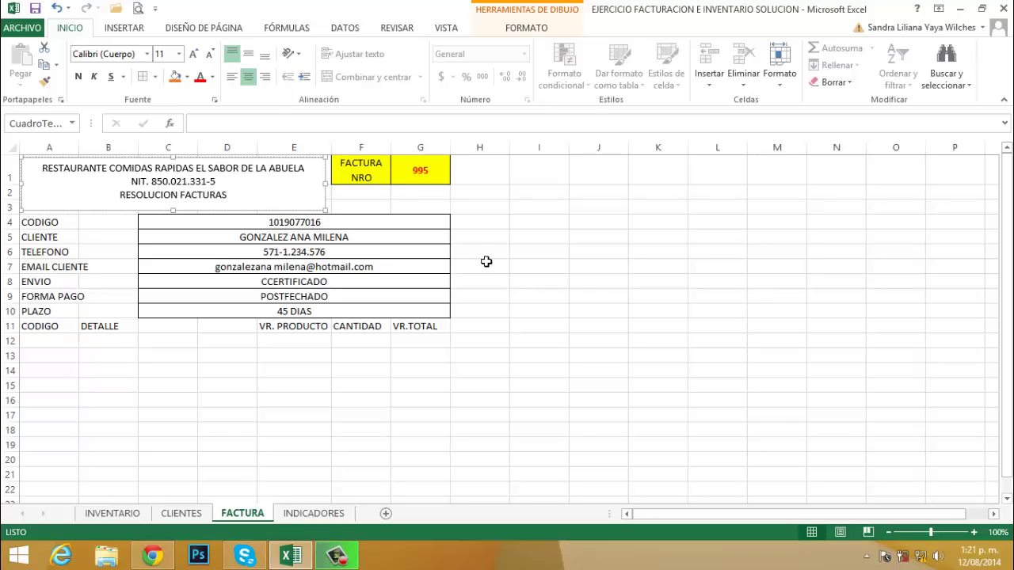
type(" Nos.")
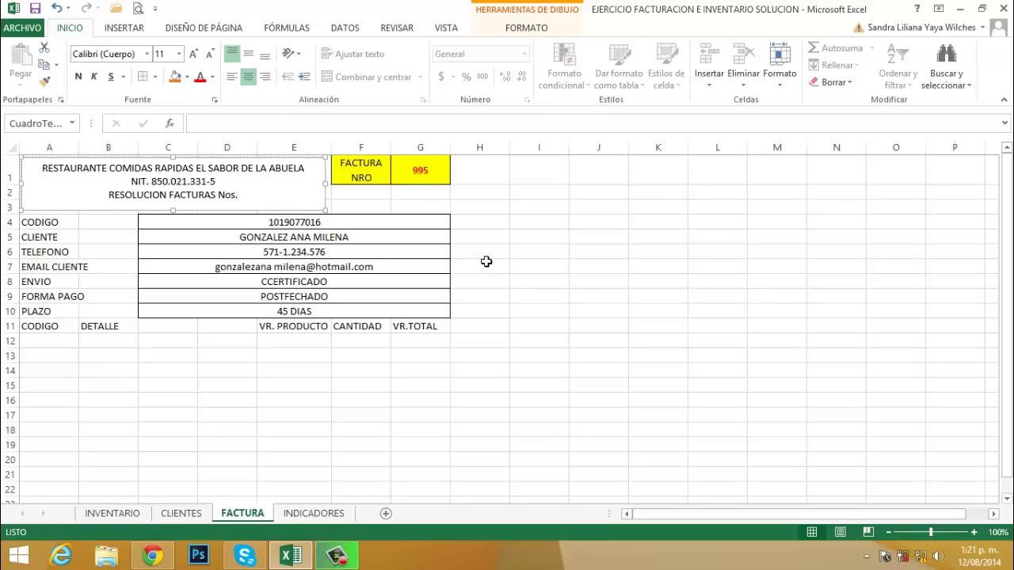
type("0")
key("BackSpace")
key("BackSpace")
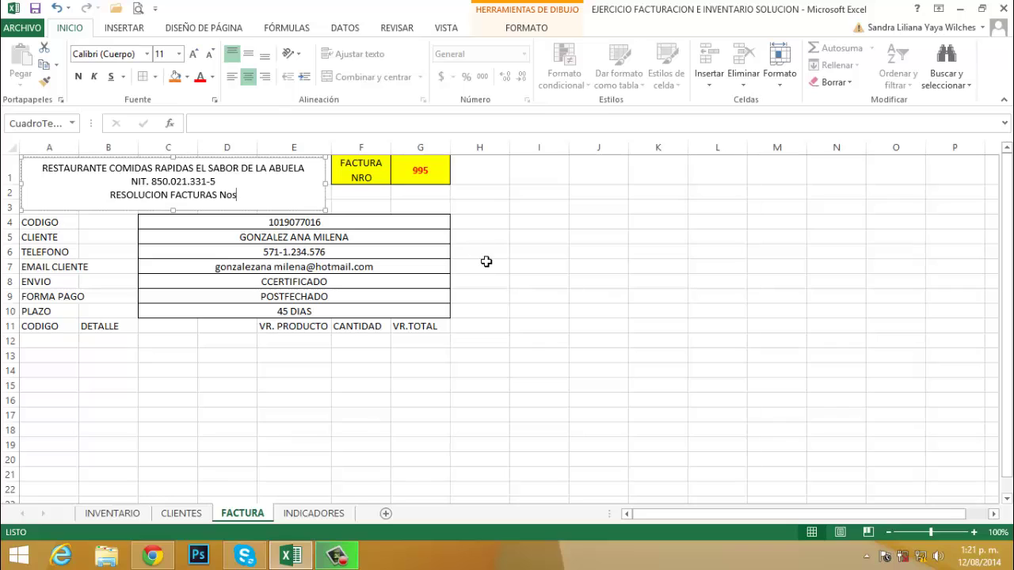
key("BackSpace")
type(". ")
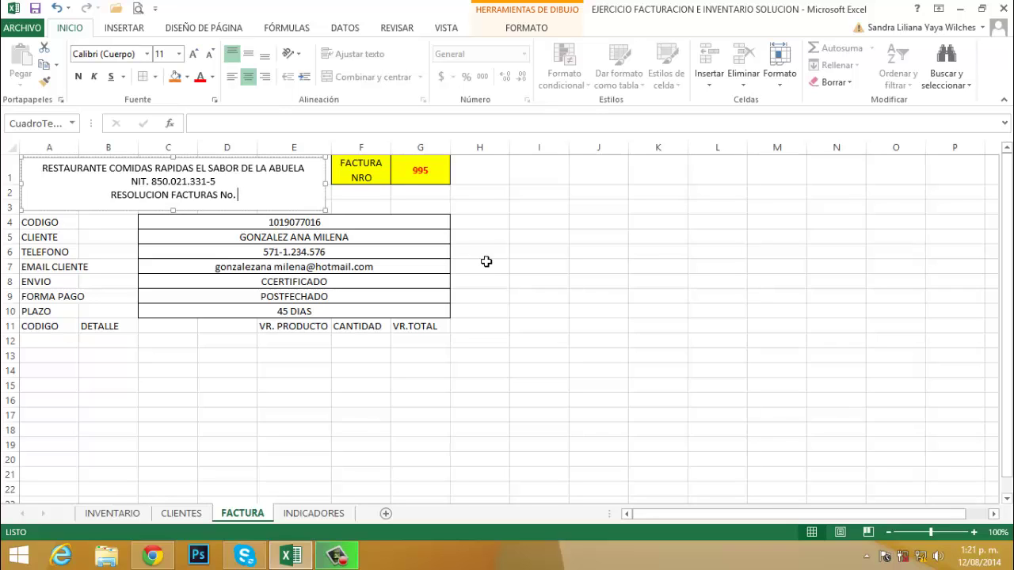
type("201411")
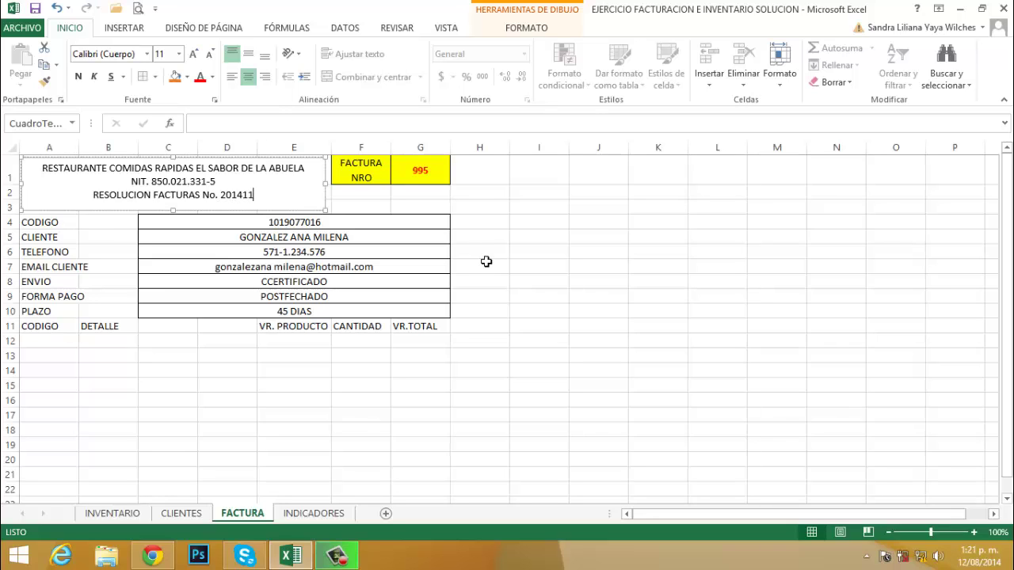
type("001")
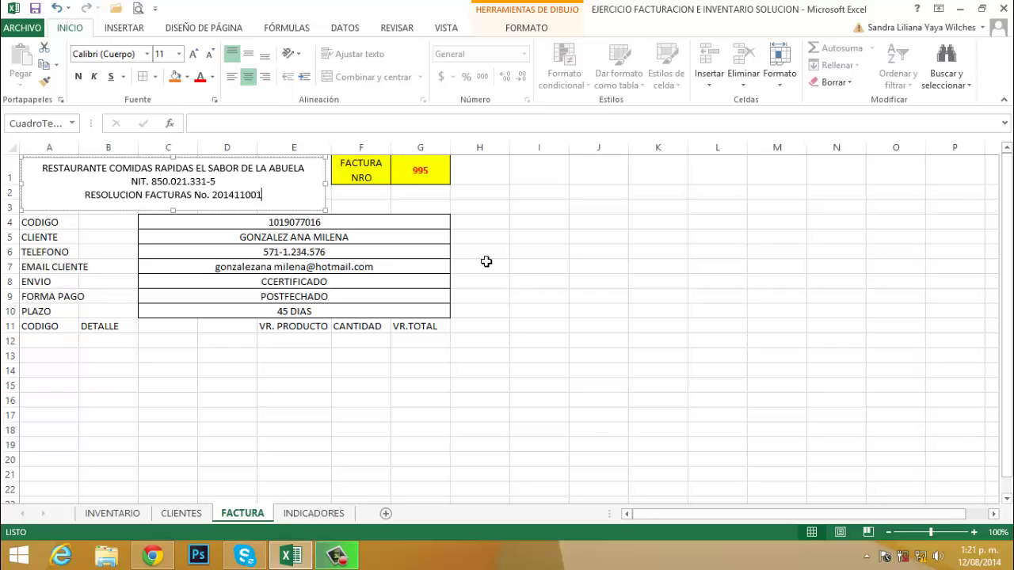
type("00")
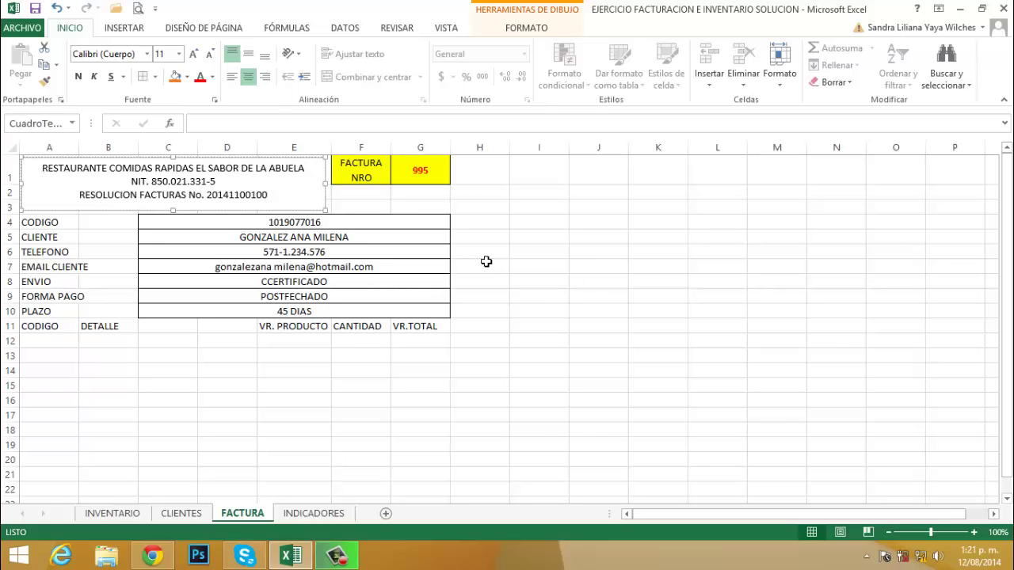
key("BackSpace")
key("BackSpace")
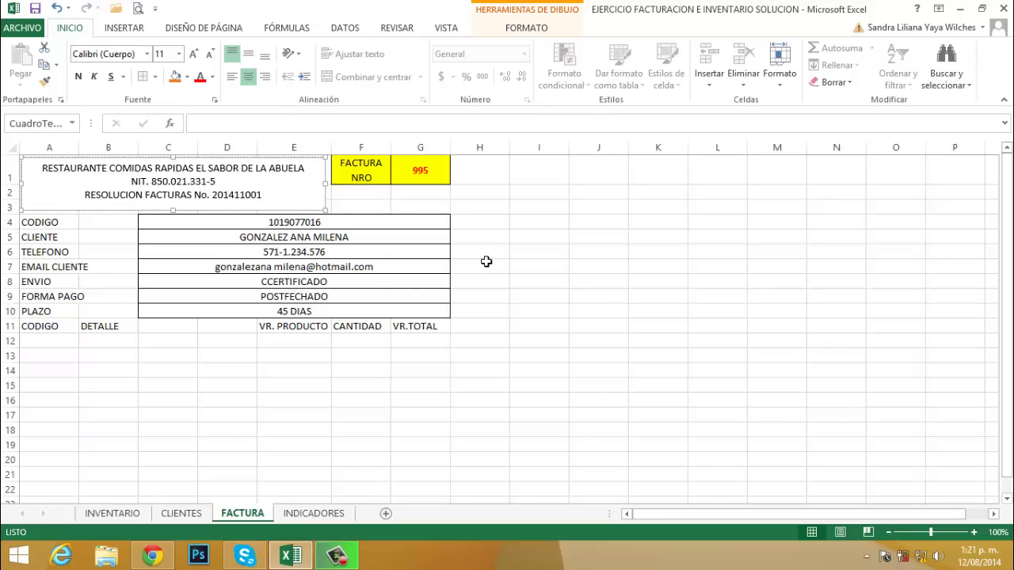
type("1525")
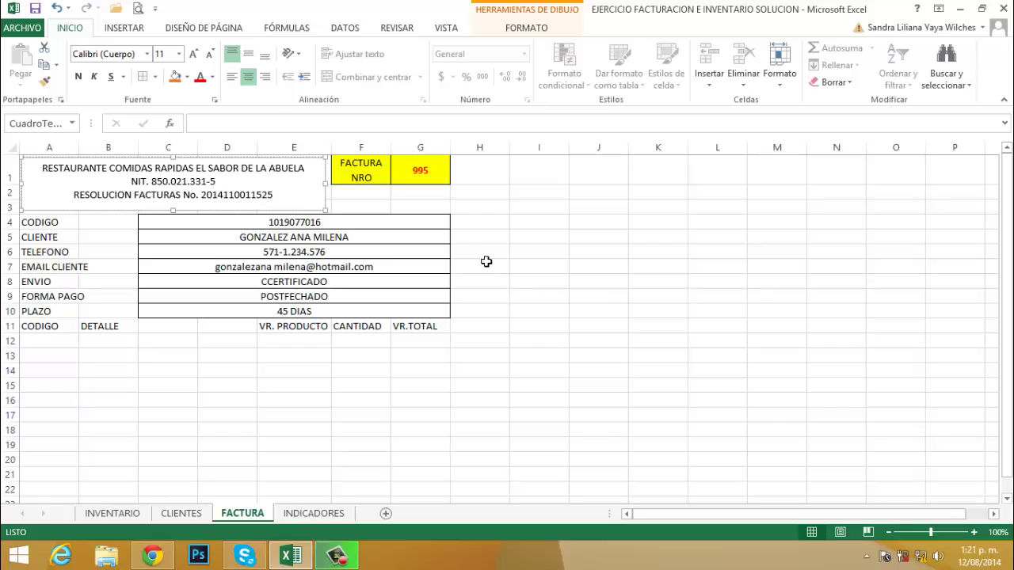
type("0")
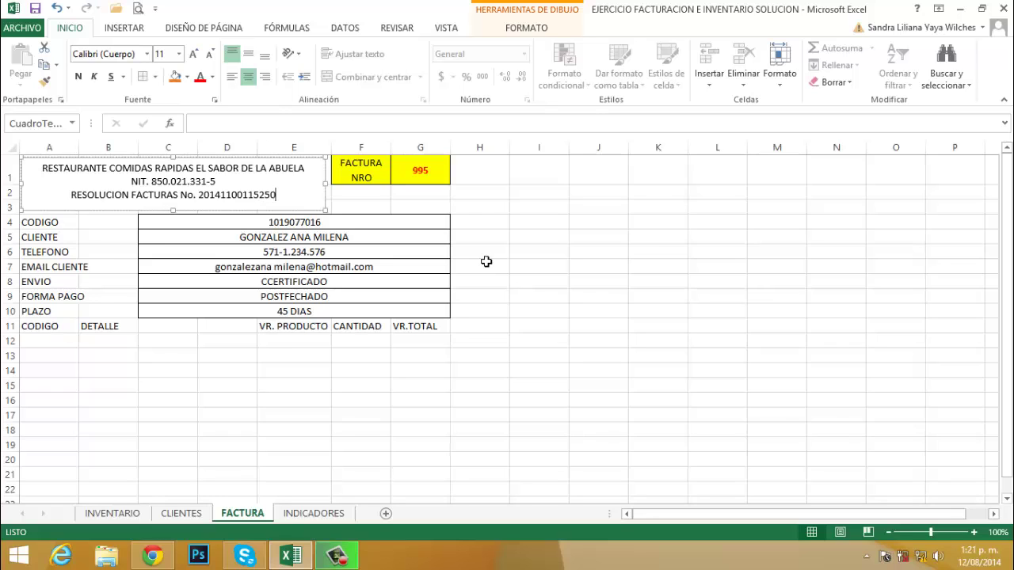
type("01")
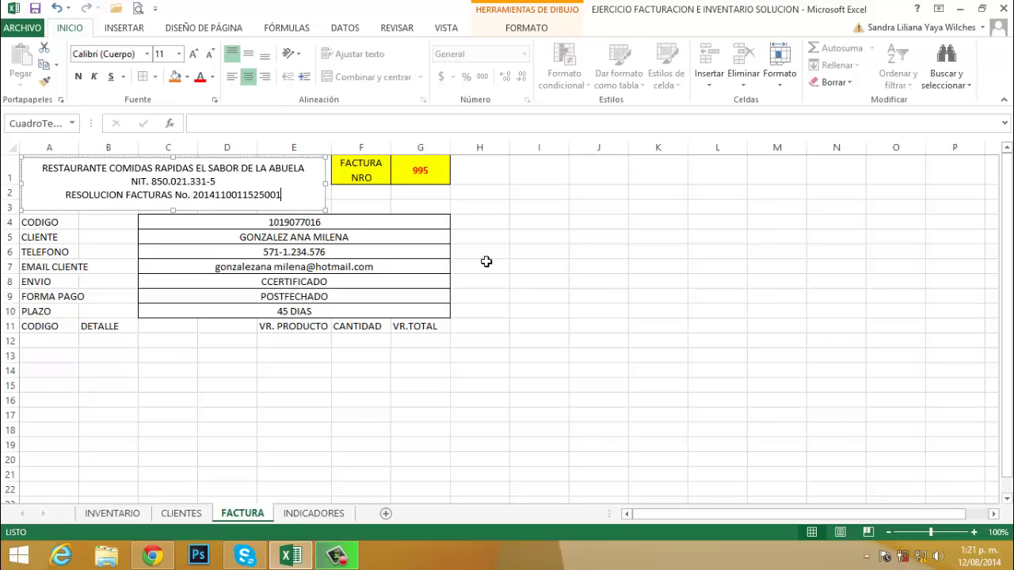
type("100")
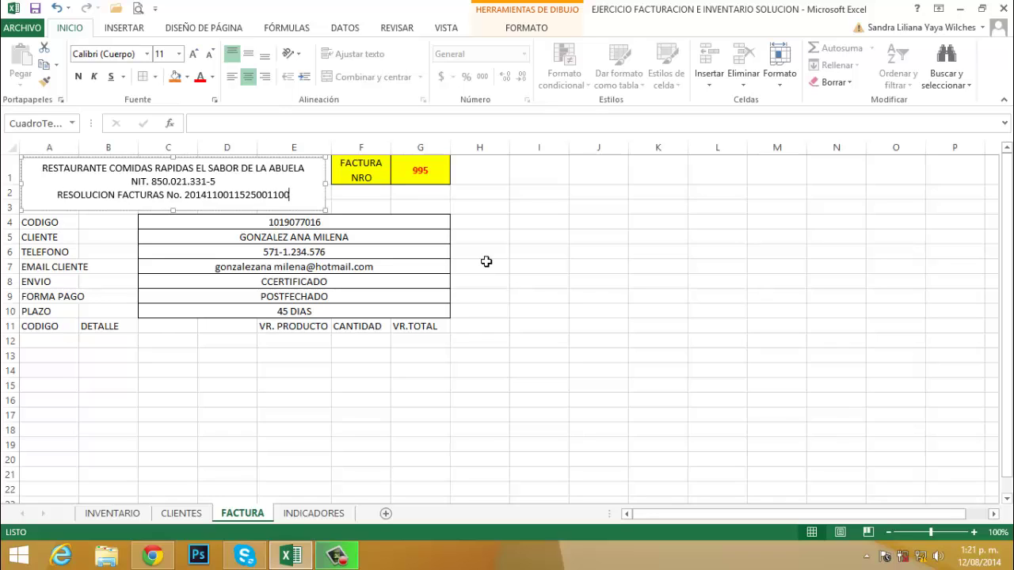
type("0")
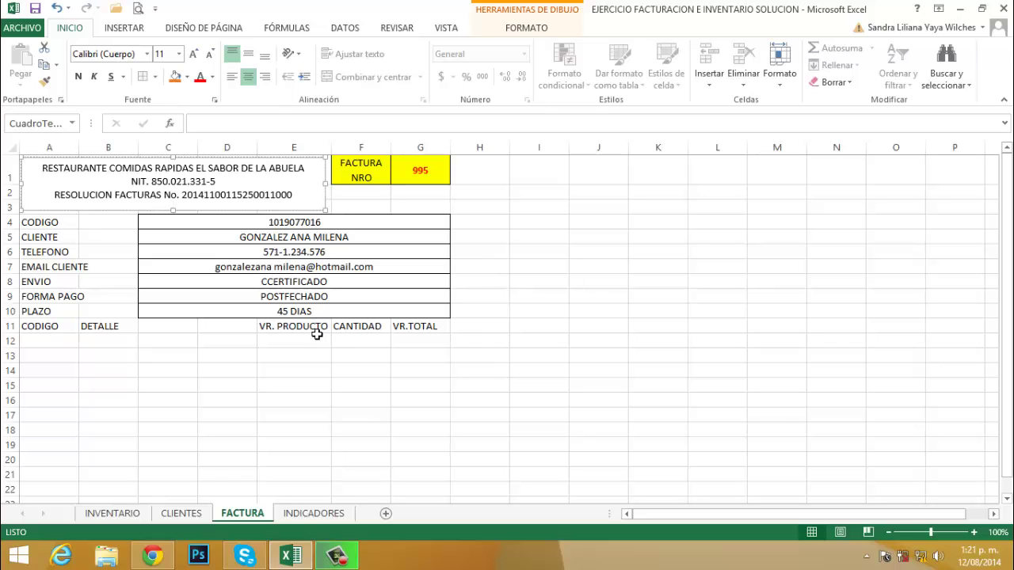
Apply the orange preset shape style with white text to the header text box
left_click(265, 374)
left_click(215, 195)
left_click(325, 168)
left_click(517, 30)
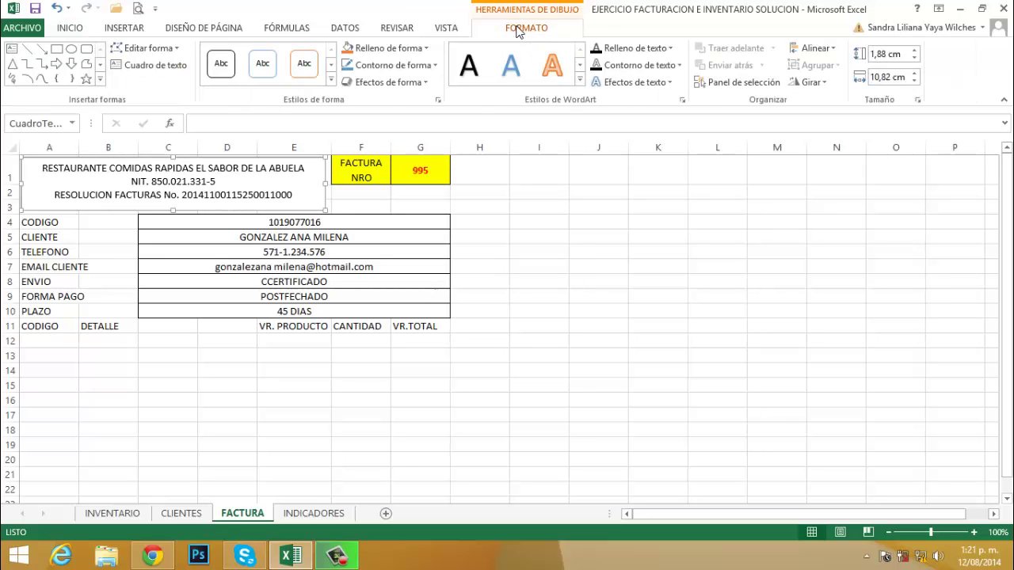
left_click(331, 80)
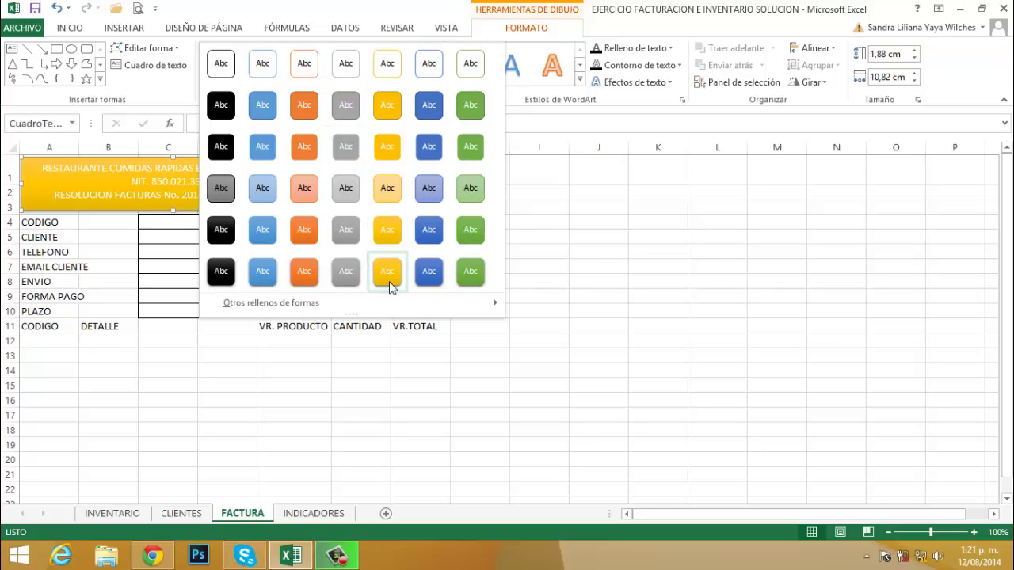
left_click(304, 271)
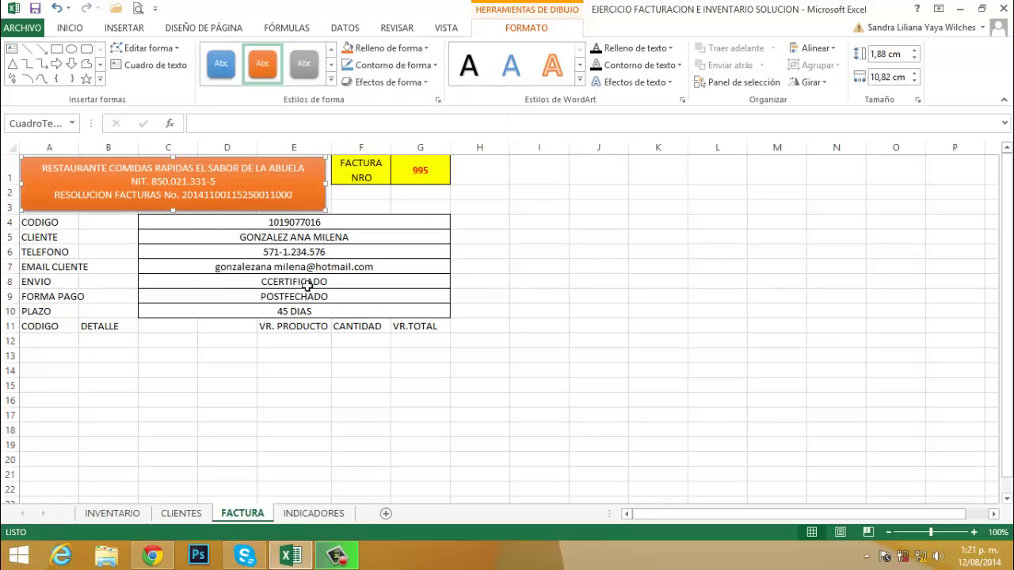
left_click(389, 413)
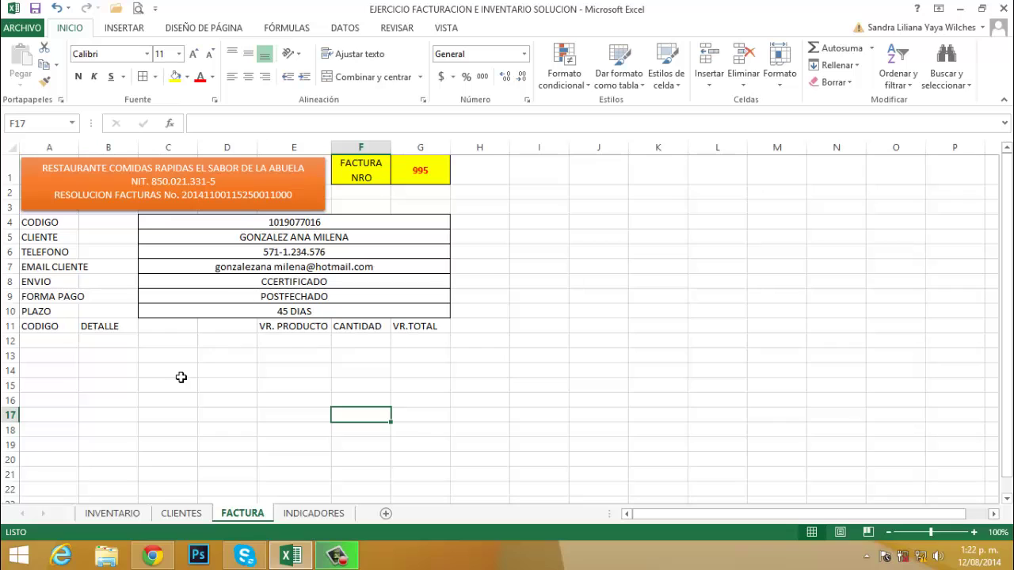
left_click(55, 333)
left_click(102, 328)
left_click(317, 328)
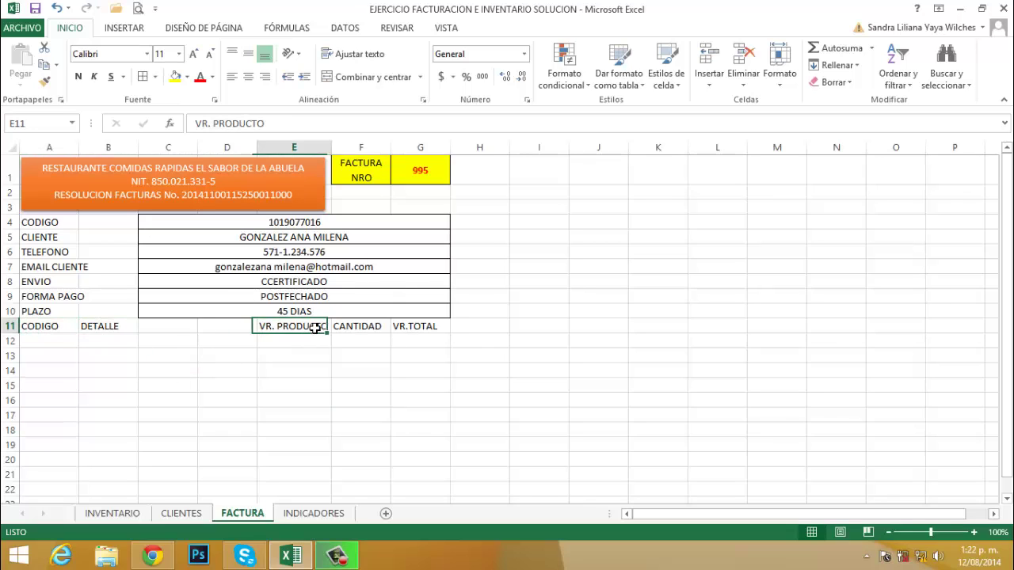
left_click(373, 333)
left_click(417, 329)
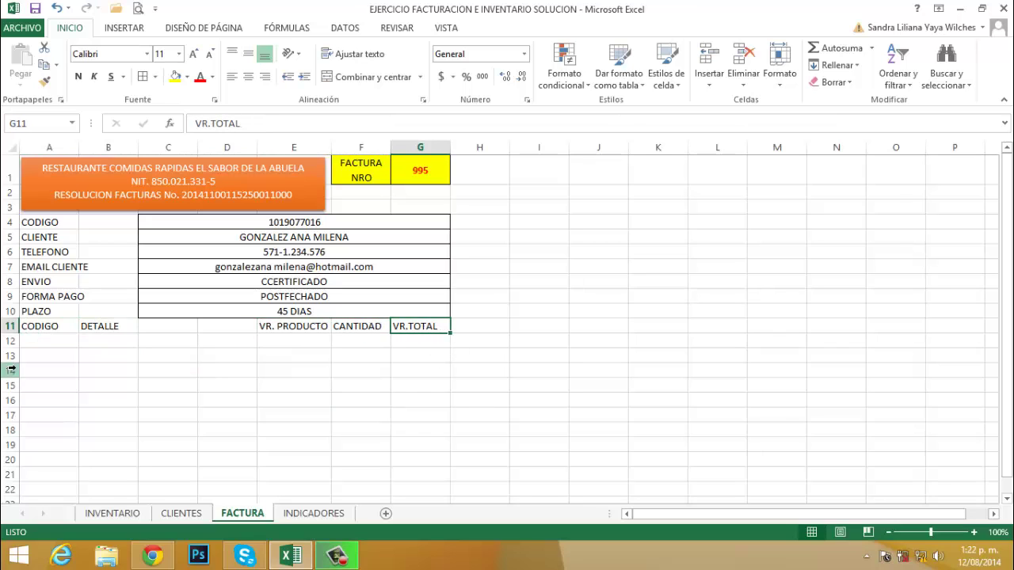
left_click(63, 355)
left_click(53, 333)
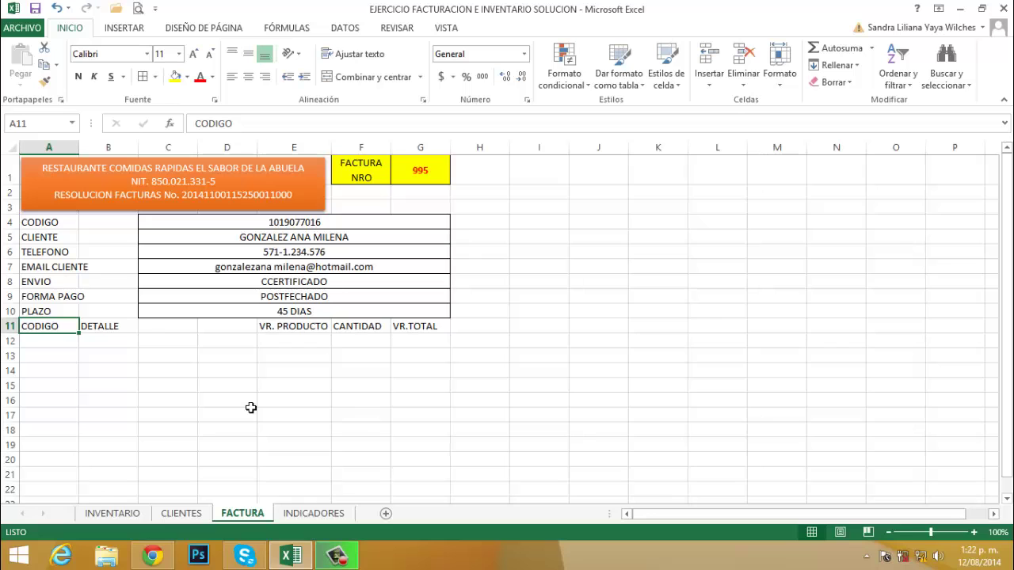
Select the product codes A2:A43 on the INVENTARIO sheet using End and Shift+Down
left_click(113, 513)
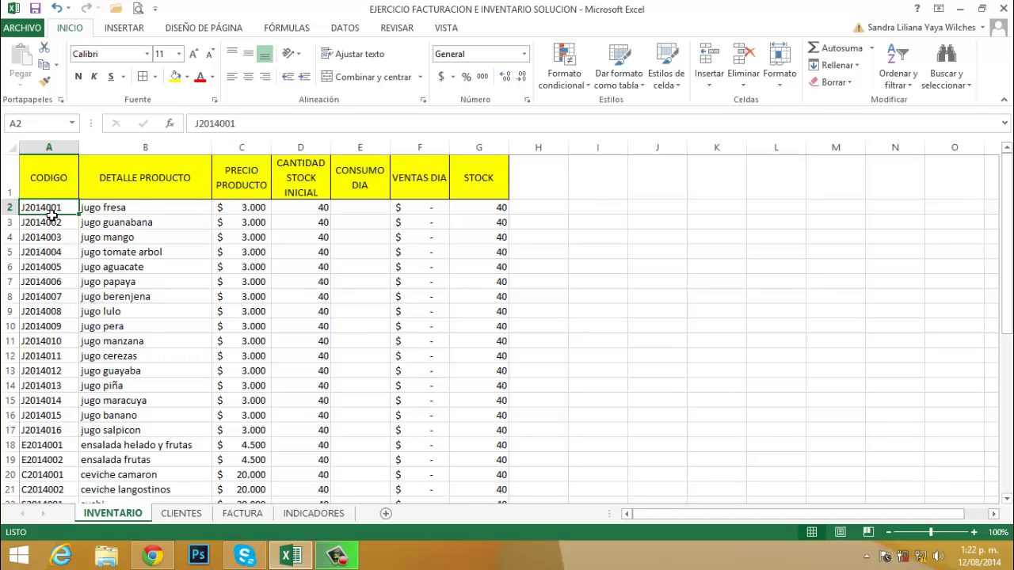
key("End")
key("shift+Down")
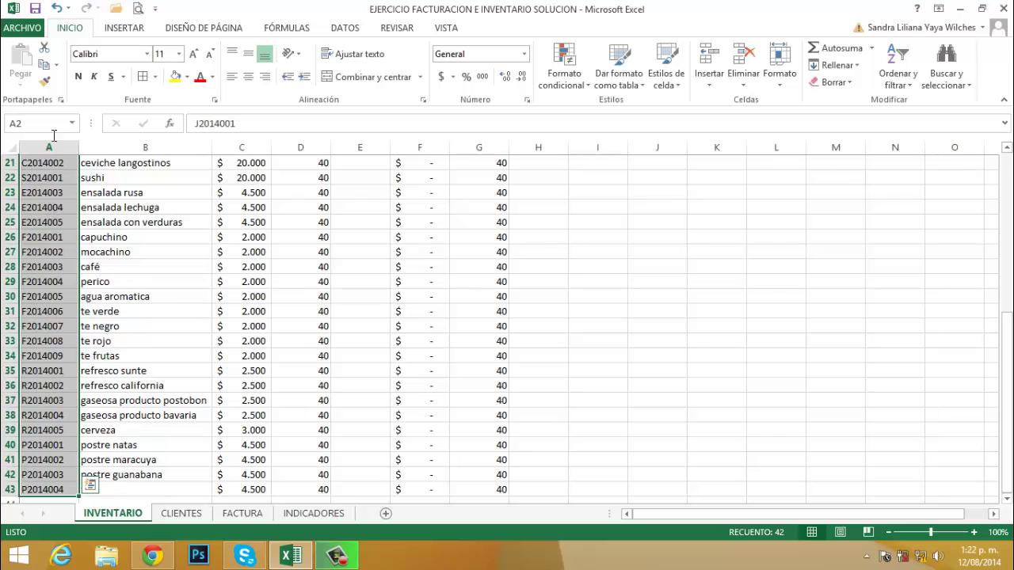
left_click(285, 31)
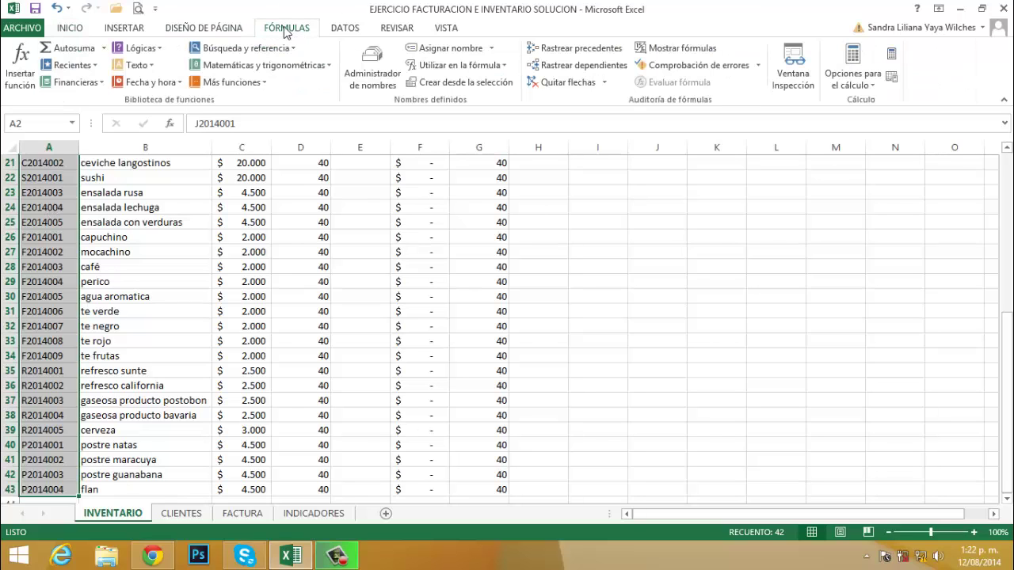
Define a new name for INVENTARIO!$A$2:$A$43 and clear the suggested name J2014001
left_click(491, 48)
left_click(455, 71)
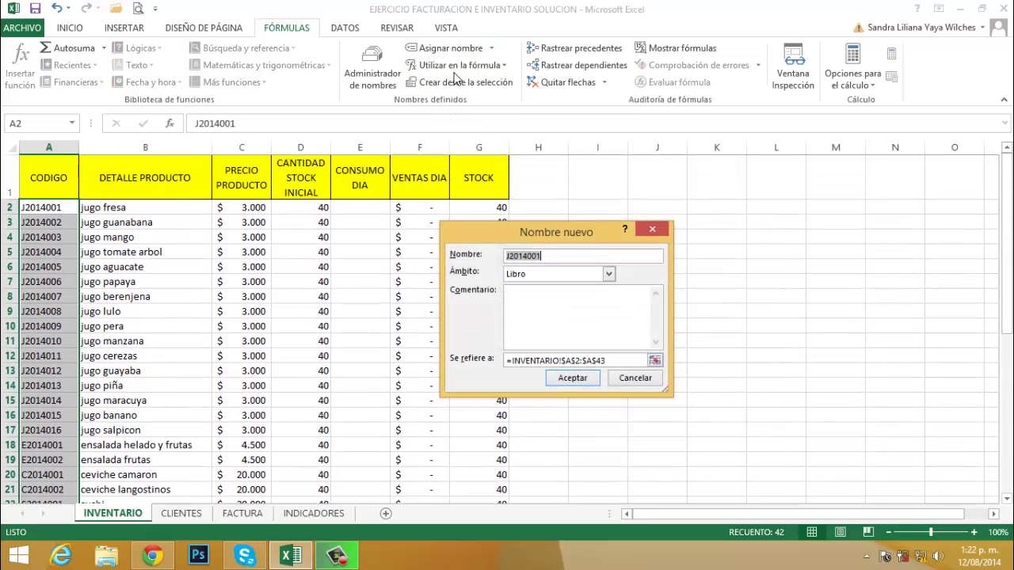
left_click(564, 264)
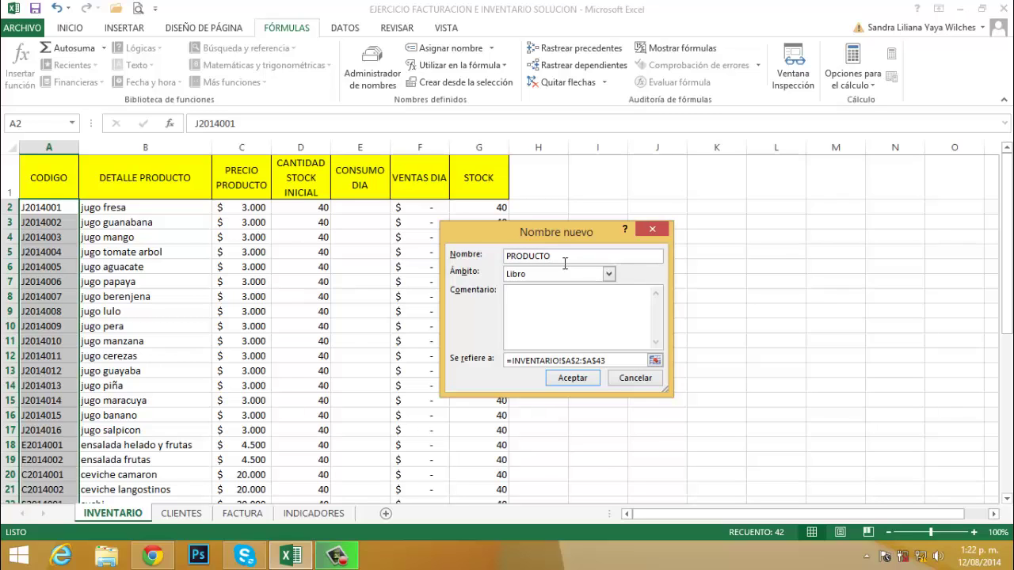
Confirm the name PRODUCTO for the codes in A2:A43 and verify it in the Name Box list
left_click(567, 380)
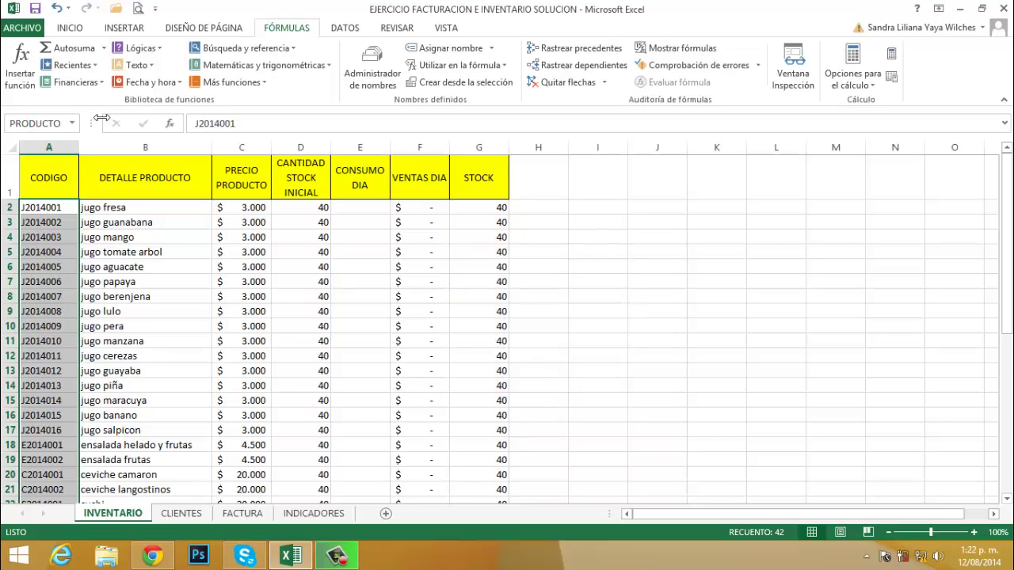
left_click(72, 123)
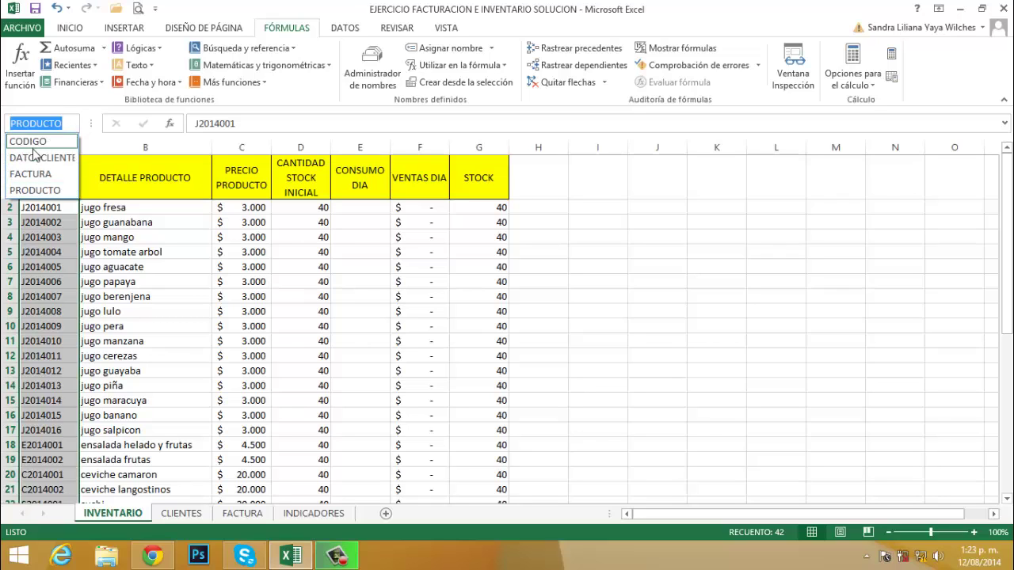
left_click(762, 231)
left_click(60, 210)
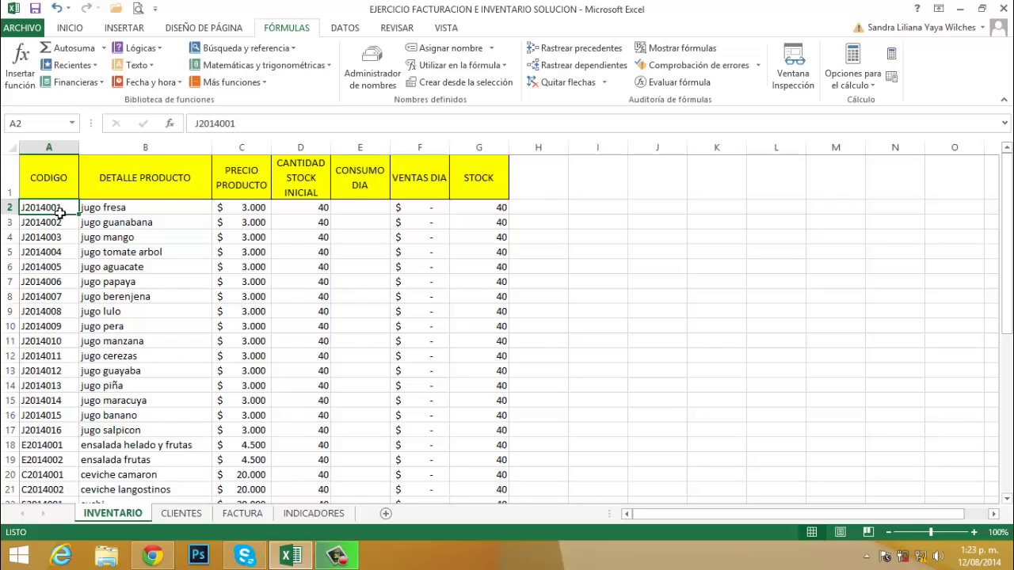
Select the product table A2:G43 and define it as the name DATOSPRODUCTO
key("End")
key("shift+Right")
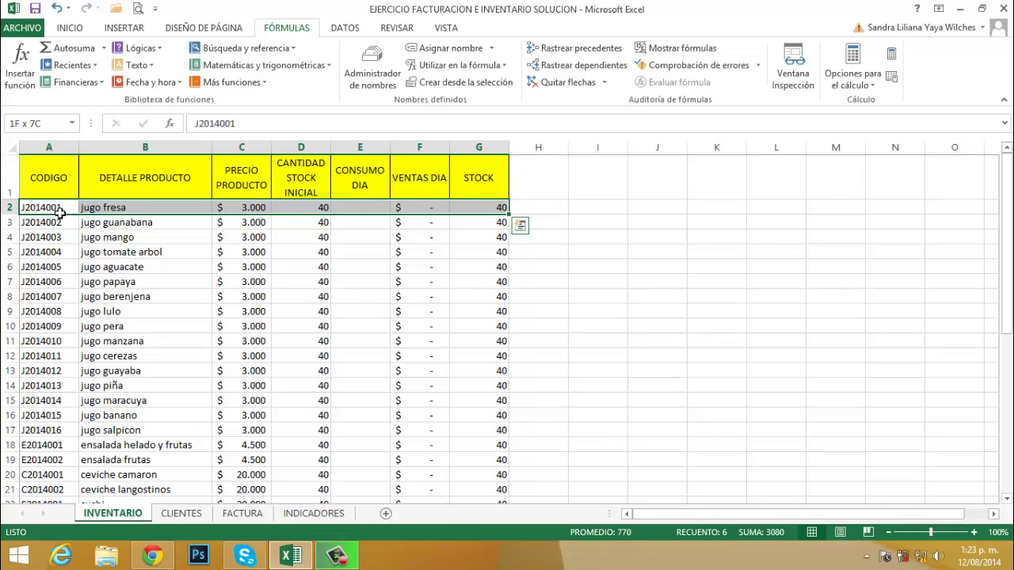
key("End")
key("shift+Down")
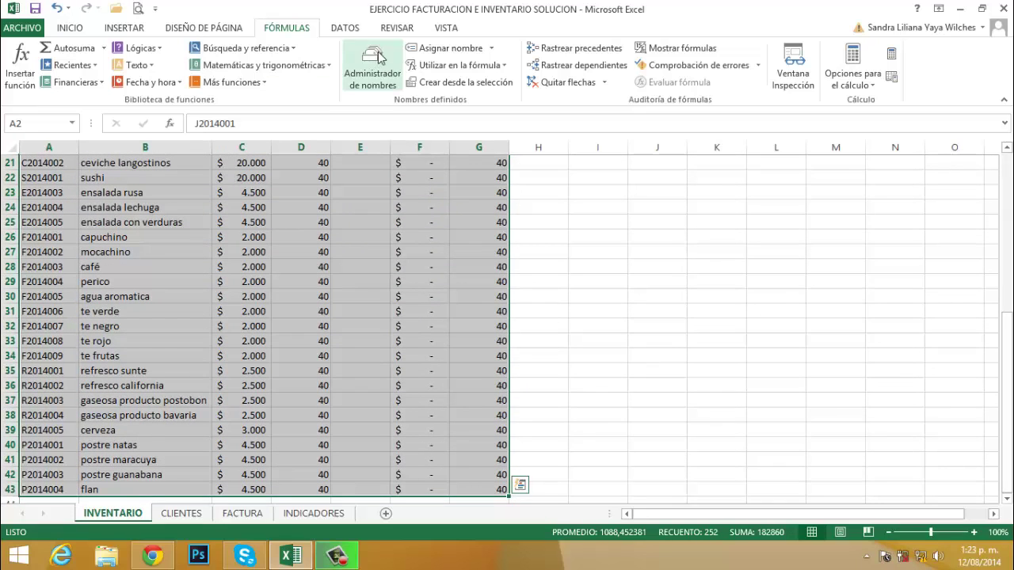
left_click(492, 48)
left_click(461, 66)
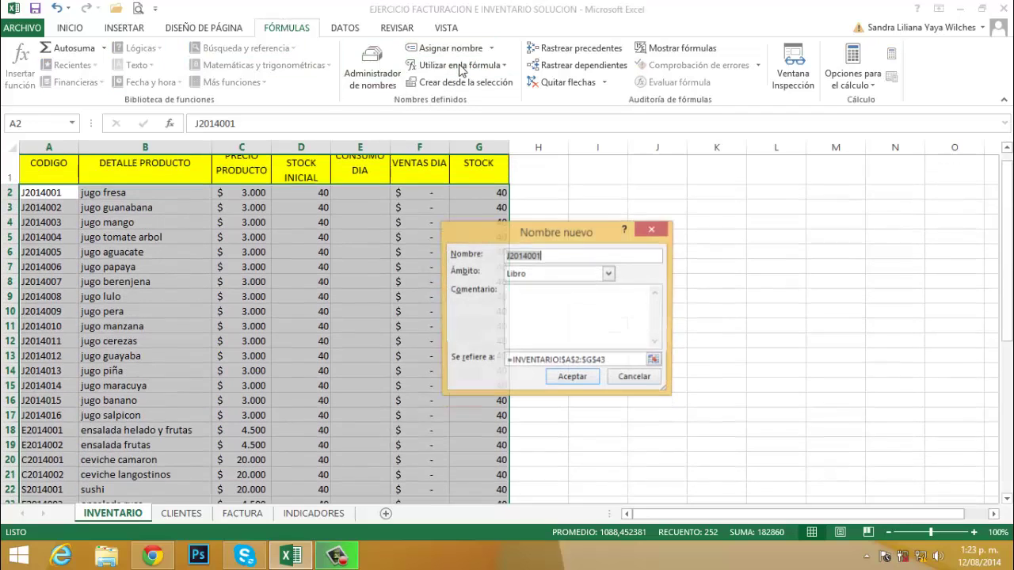
type("DATOSPRODUCTO")
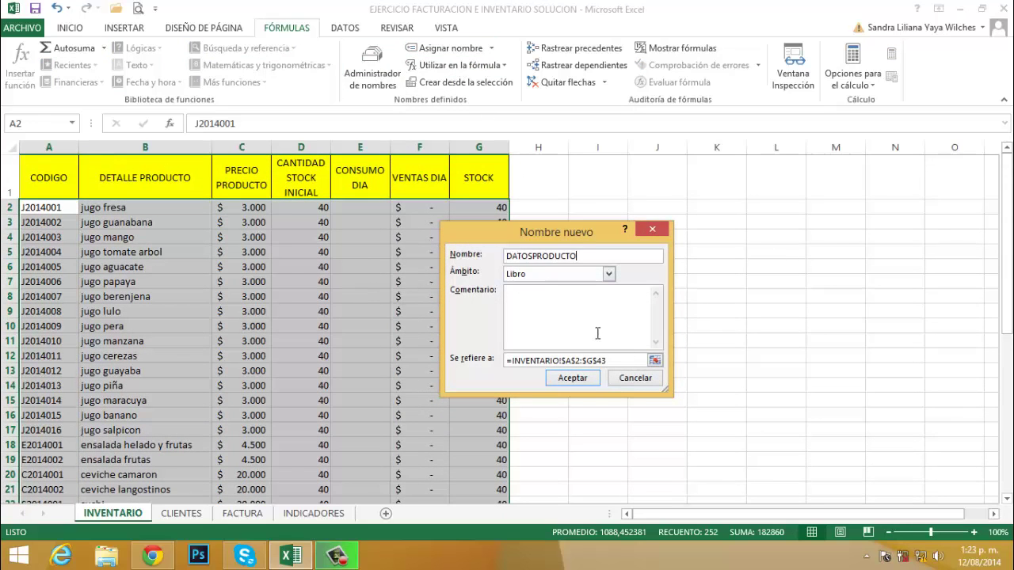
left_click(572, 378)
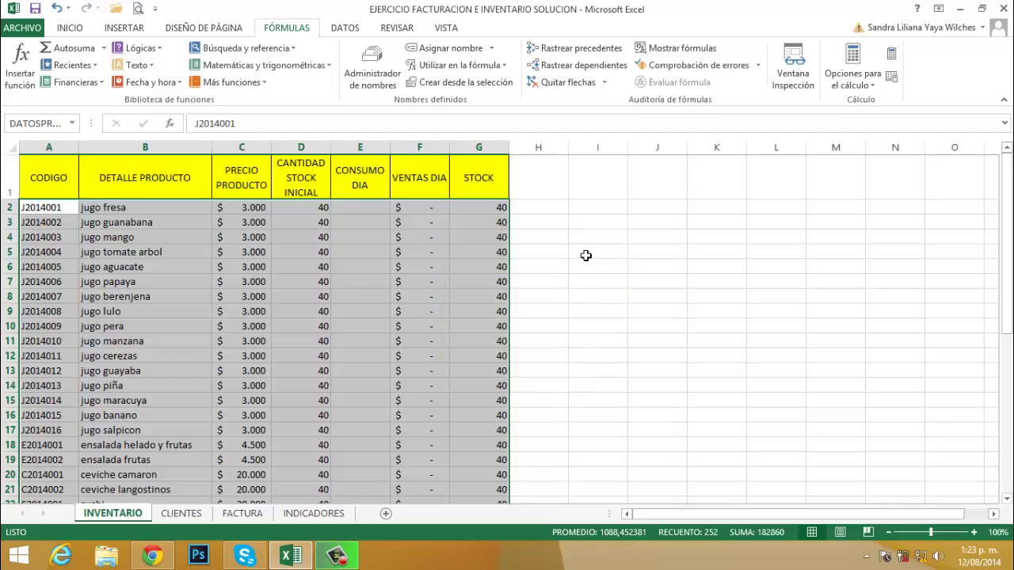
left_click(586, 252)
On the FACTURA sheet, give the A11:G11 header row a green fill and all borders
left_click(51, 211)
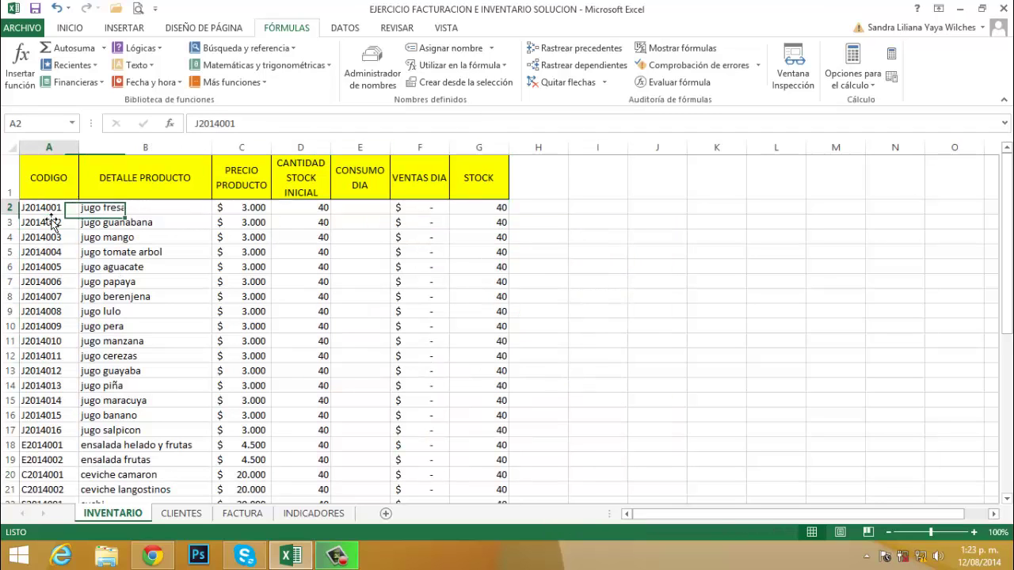
left_click(242, 513)
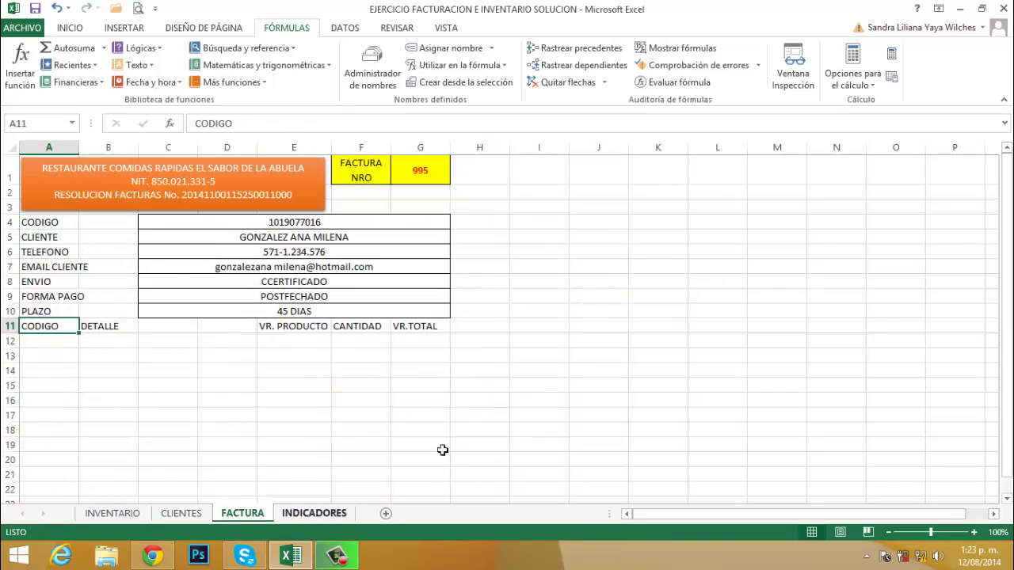
left_click(52, 340)
left_click(51, 327)
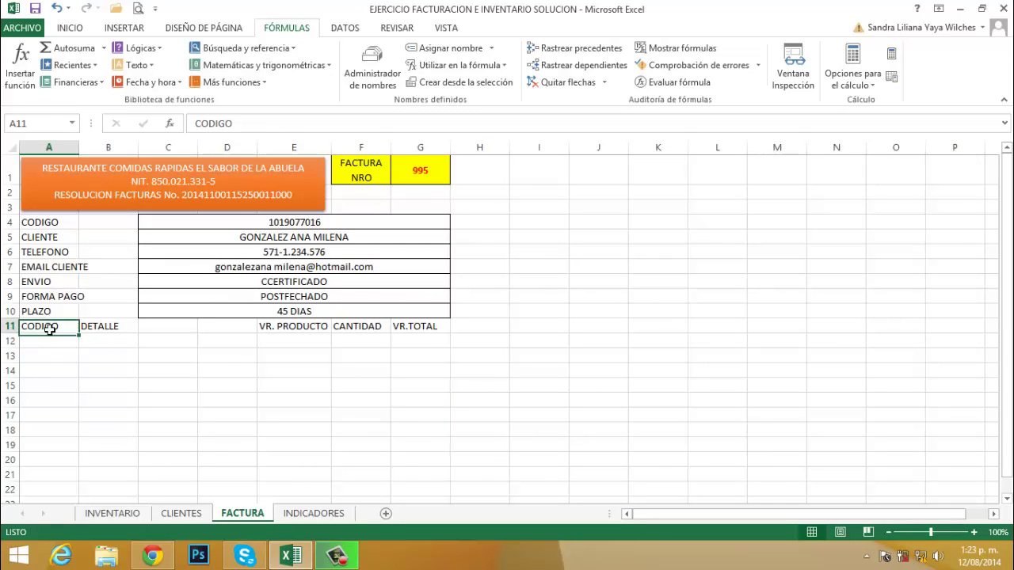
left_click_drag(95, 329, 434, 327)
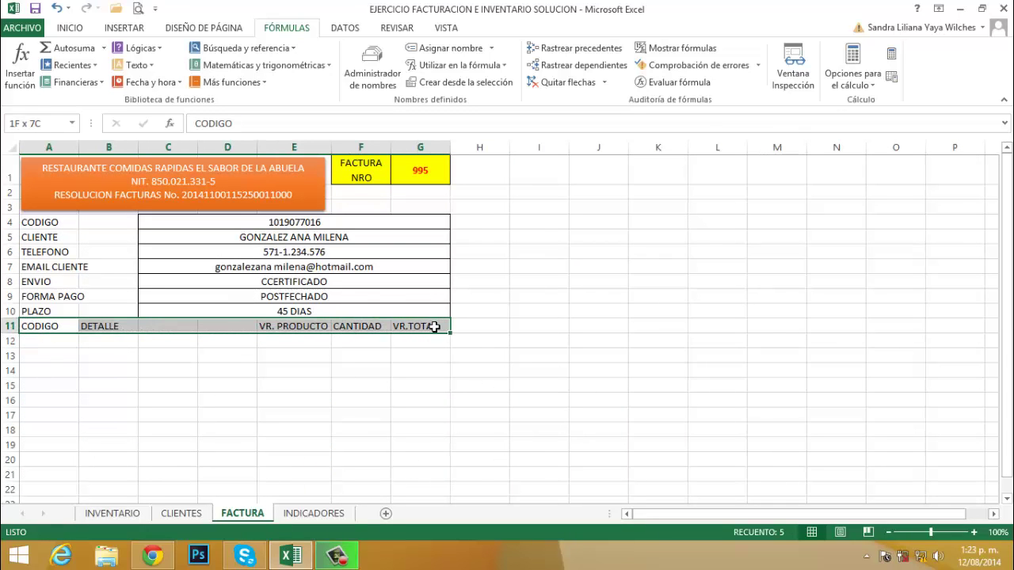
left_click(70, 28)
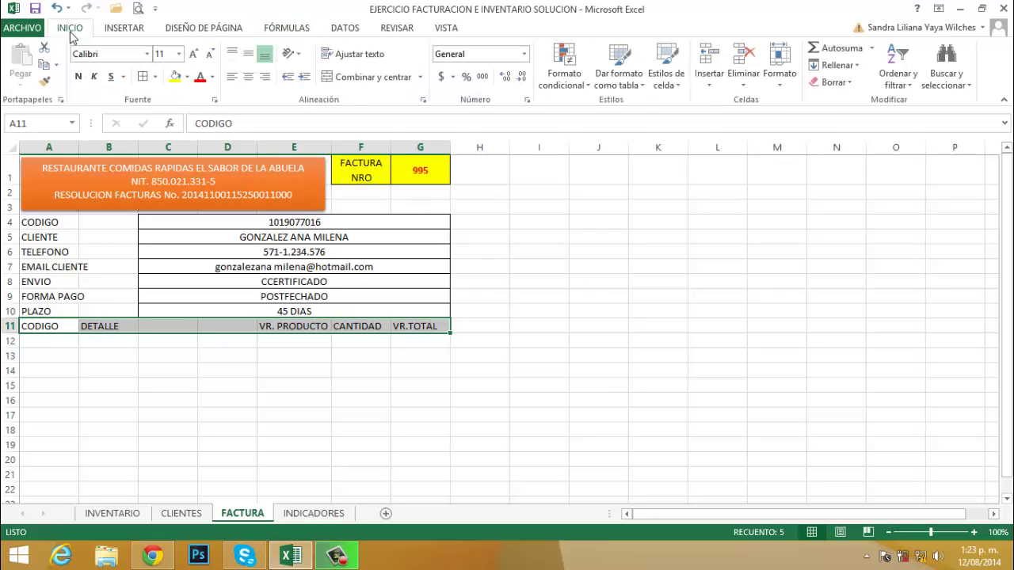
left_click(188, 78)
left_click(288, 147)
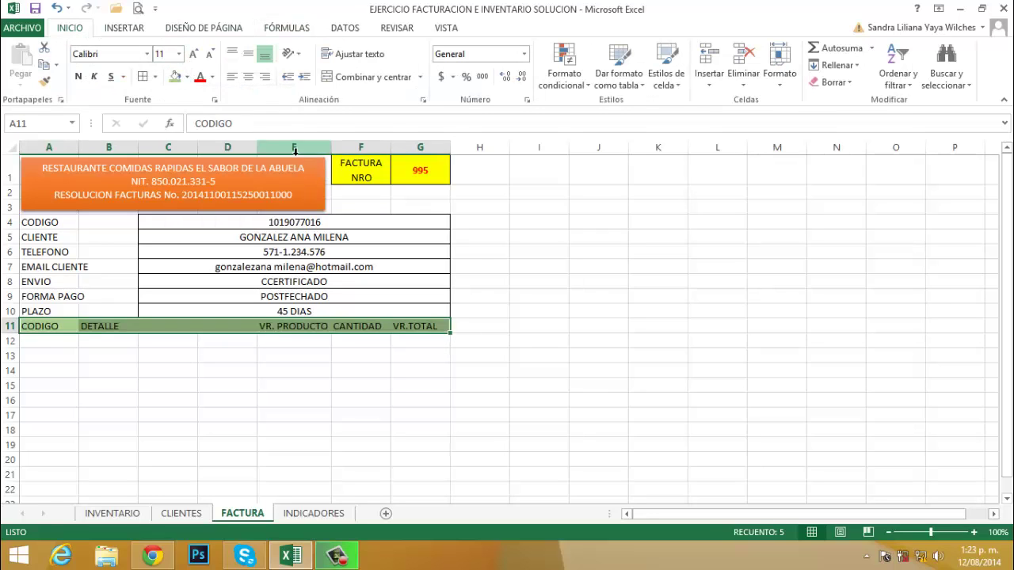
left_click(156, 76)
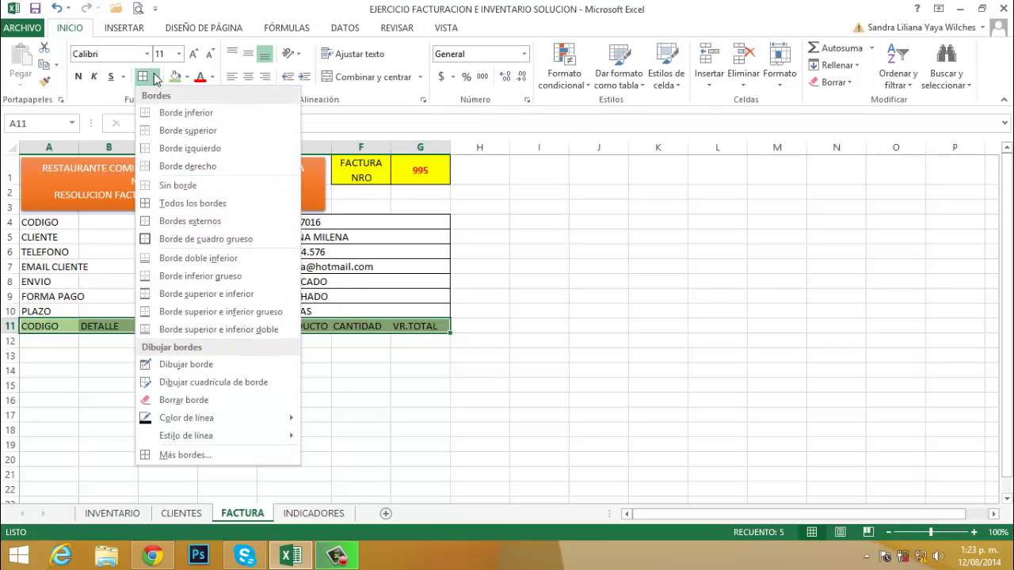
left_click(183, 203)
left_click(313, 414)
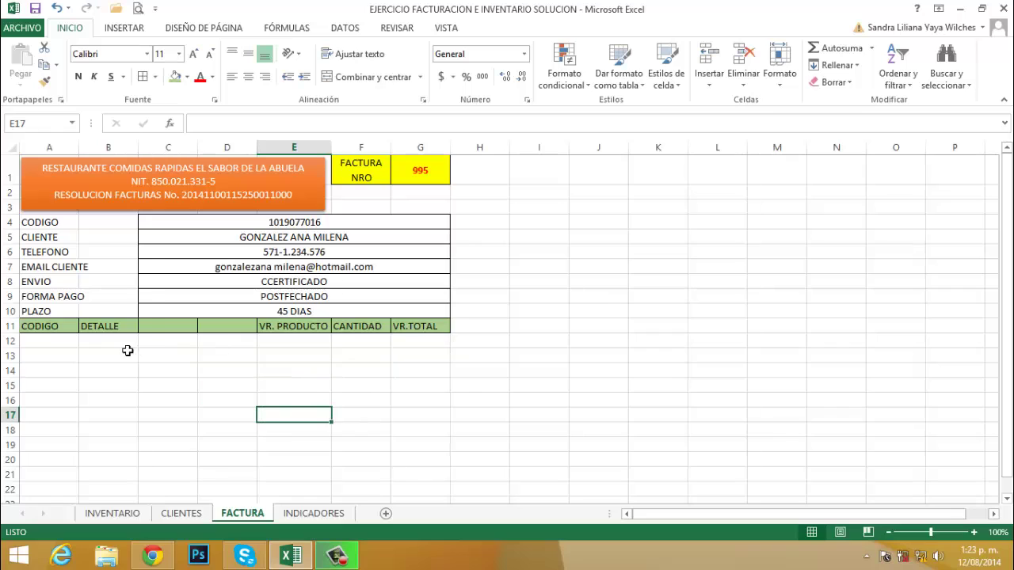
Merge and centre the DETALLE header across B11:D11
left_click_drag(98, 332, 157, 333)
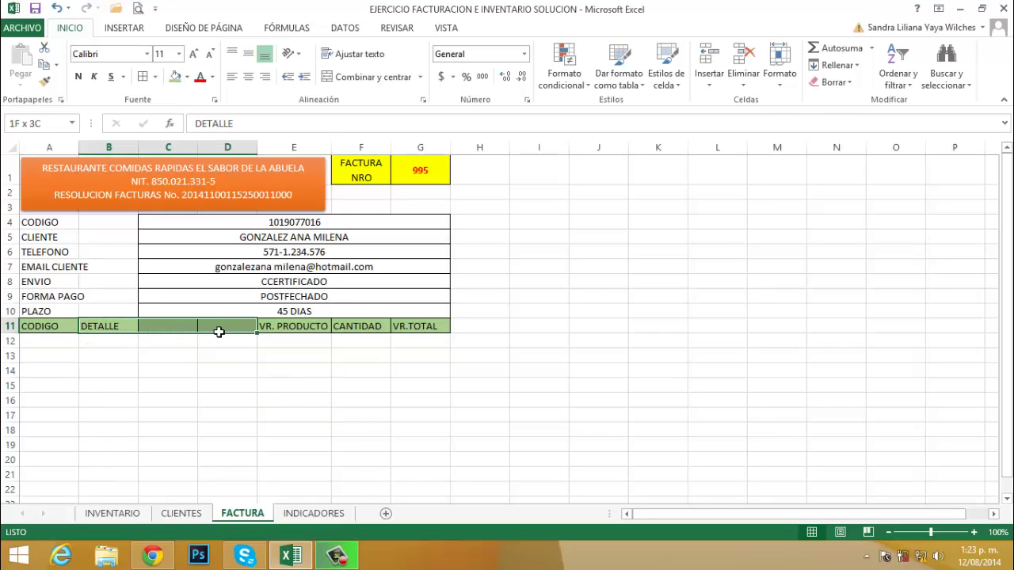
left_click_drag(157, 333, 217, 333)
left_click(372, 77)
left_click(337, 370)
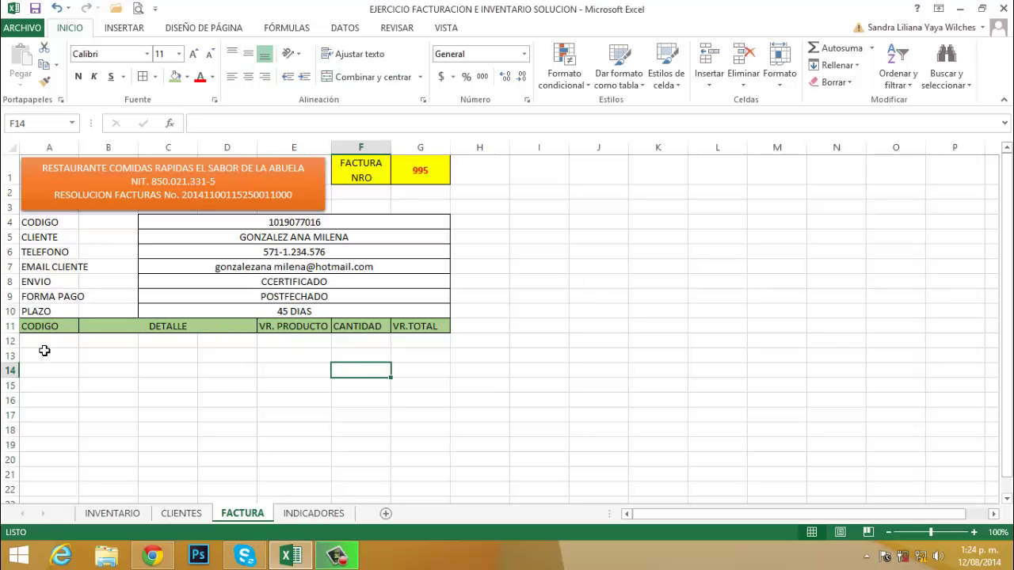
left_click(44, 346)
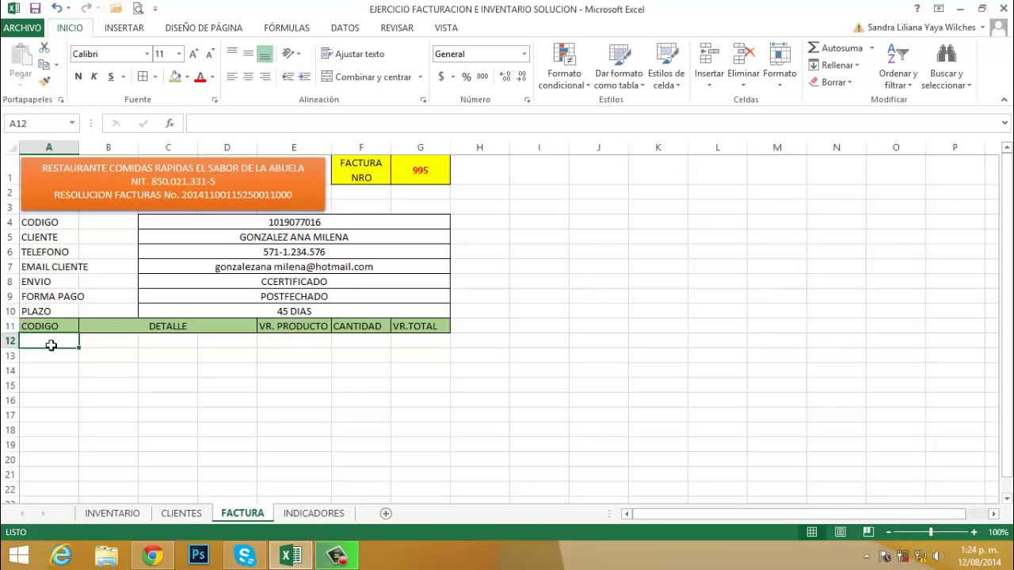
Add a List data validation to A12 with source =PRODUCTO
left_click(345, 27)
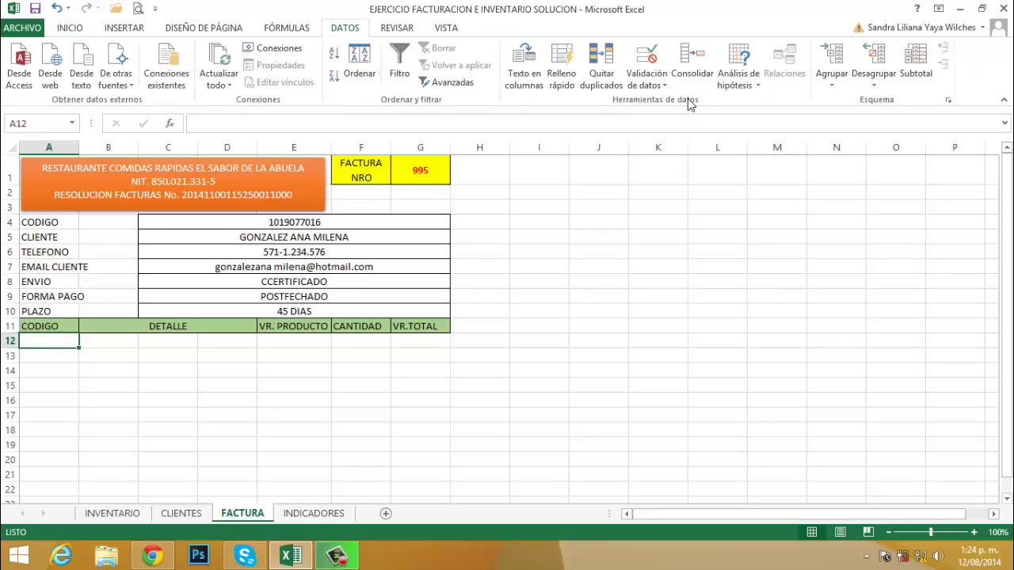
left_click(654, 84)
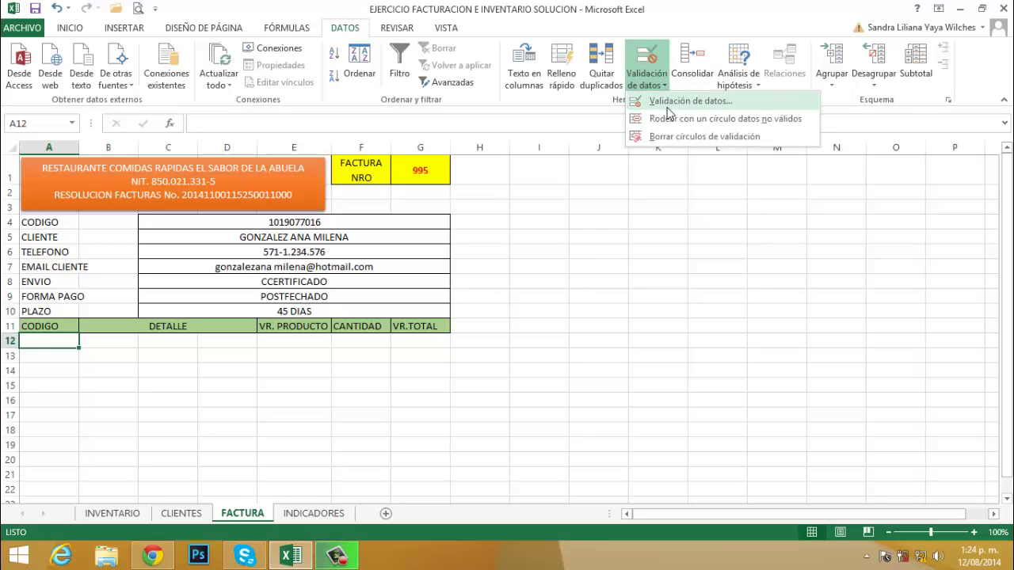
left_click(669, 102)
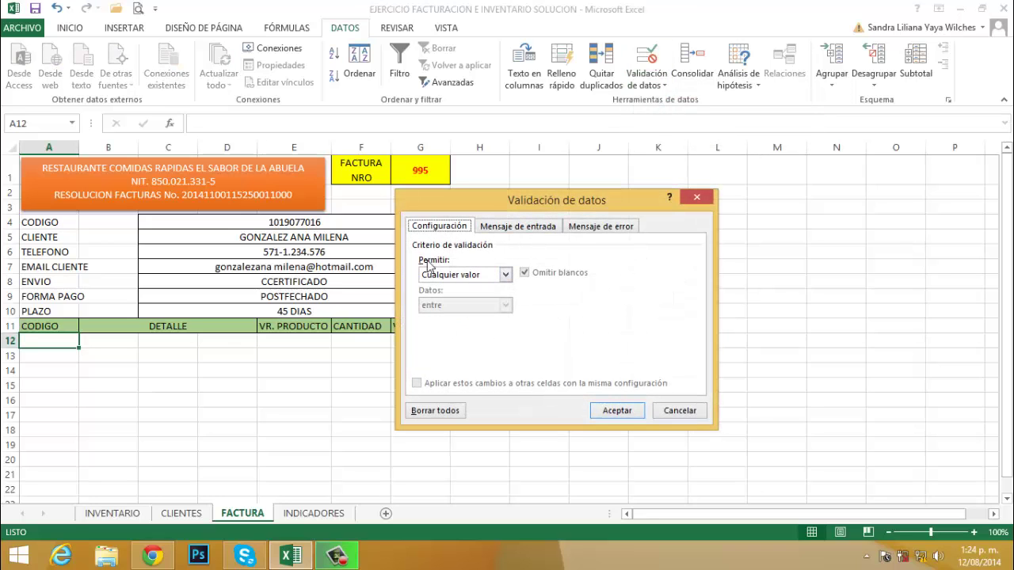
left_click(506, 274)
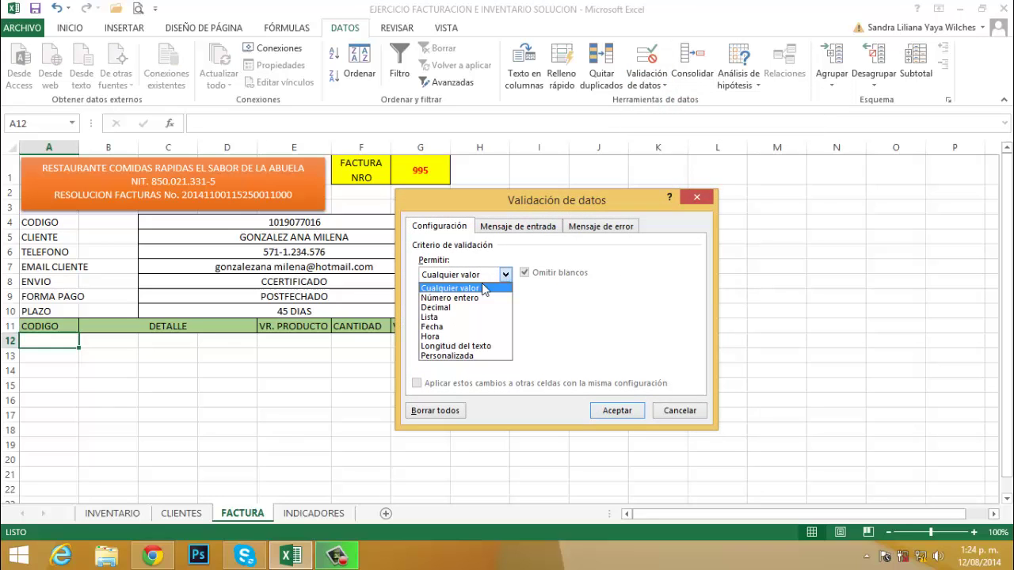
left_click(428, 318)
left_click(438, 336)
type("=")
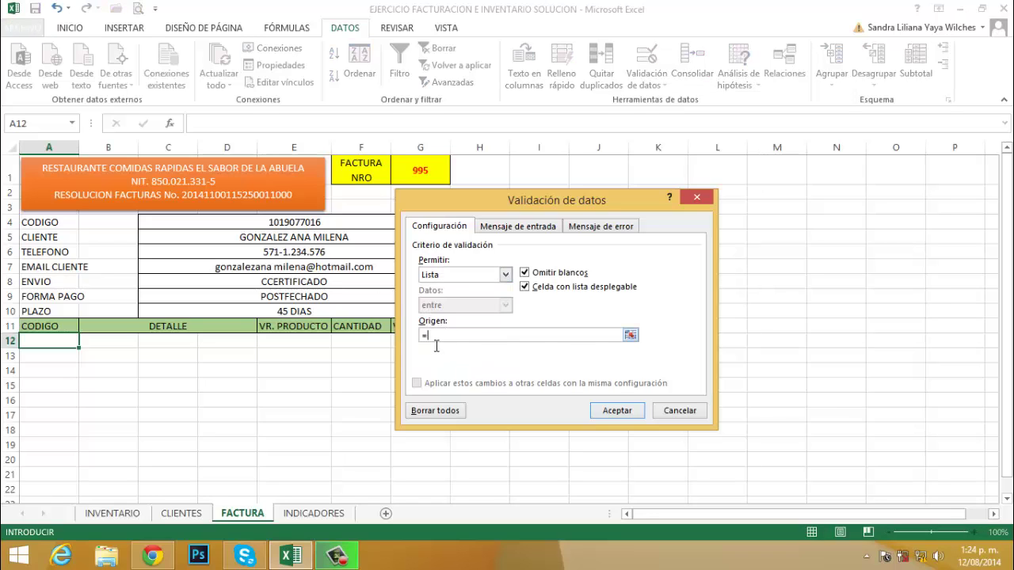
type("PRODUCTO")
left_click(615, 411)
Pick product code J2014001 from A12's dropdown
left_click(85, 342)
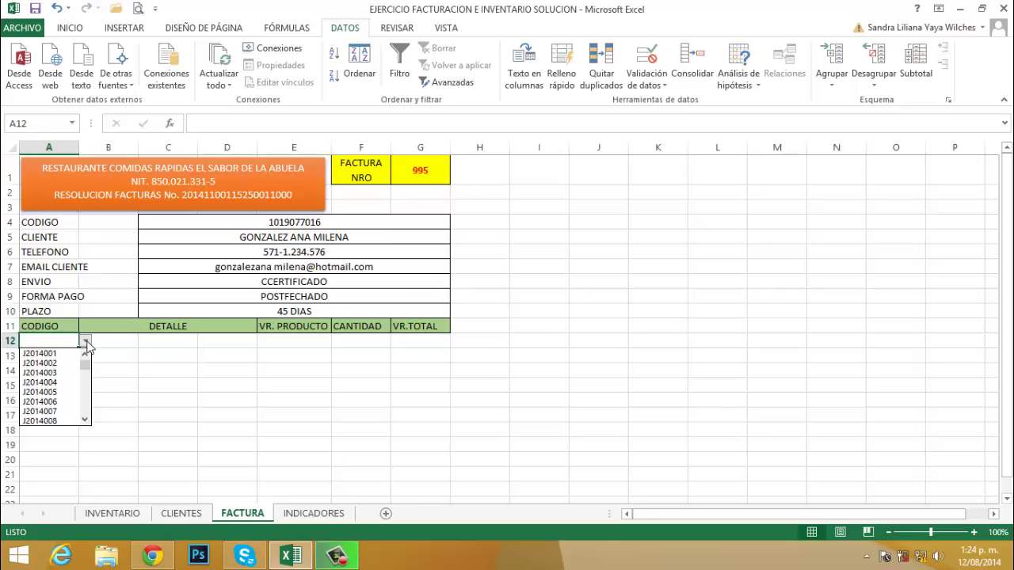
left_click(49, 355)
left_click(127, 373)
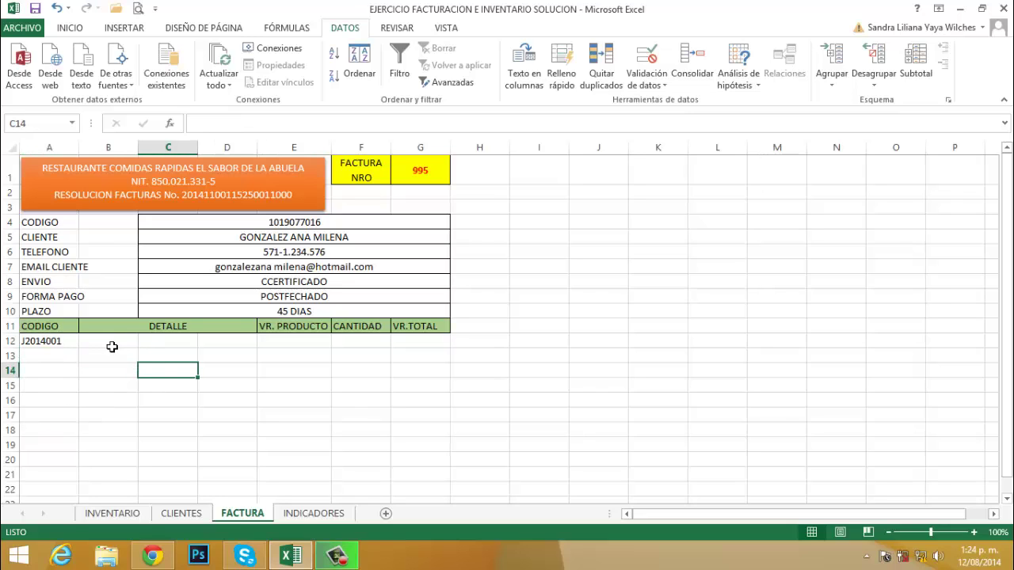
left_click(111, 347)
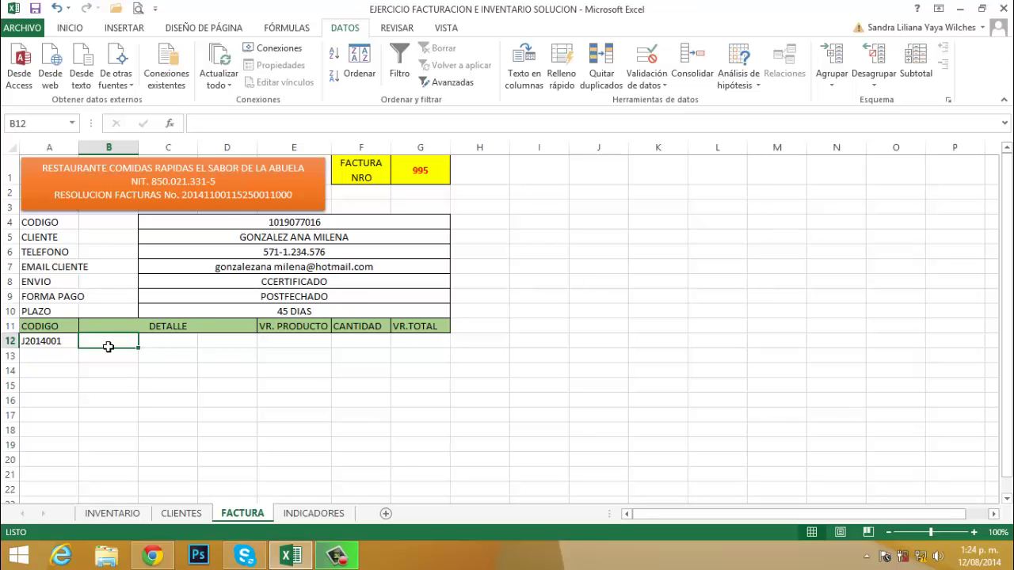
Merge B12:D12 into one product detail cell
left_click_drag(109, 347, 217, 354)
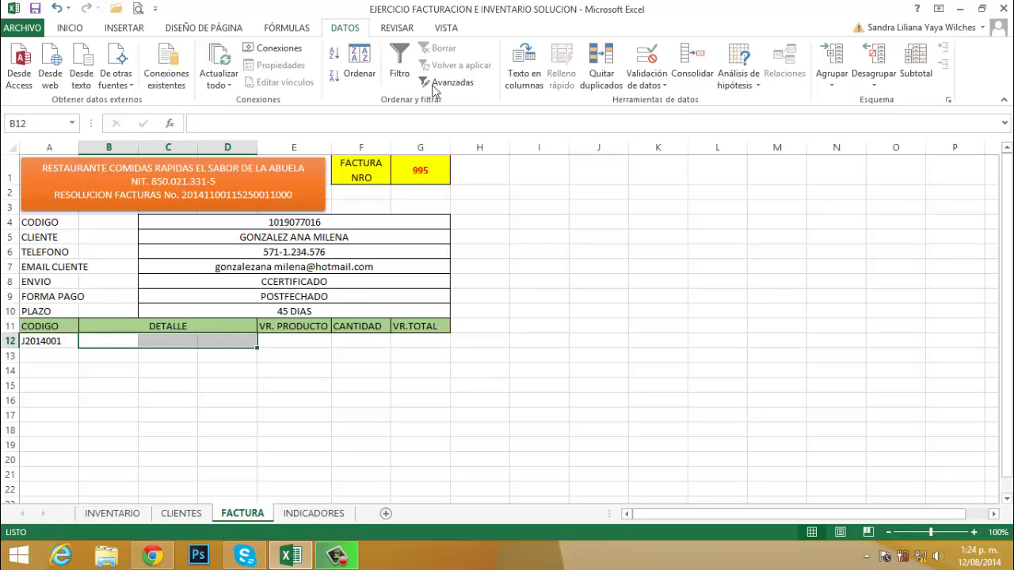
left_click(70, 29)
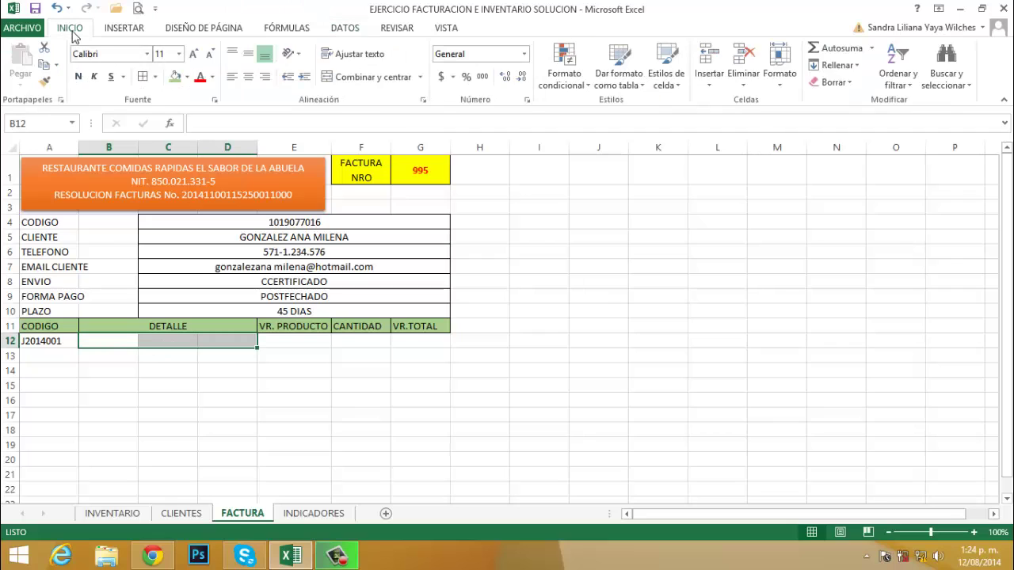
left_click(386, 78)
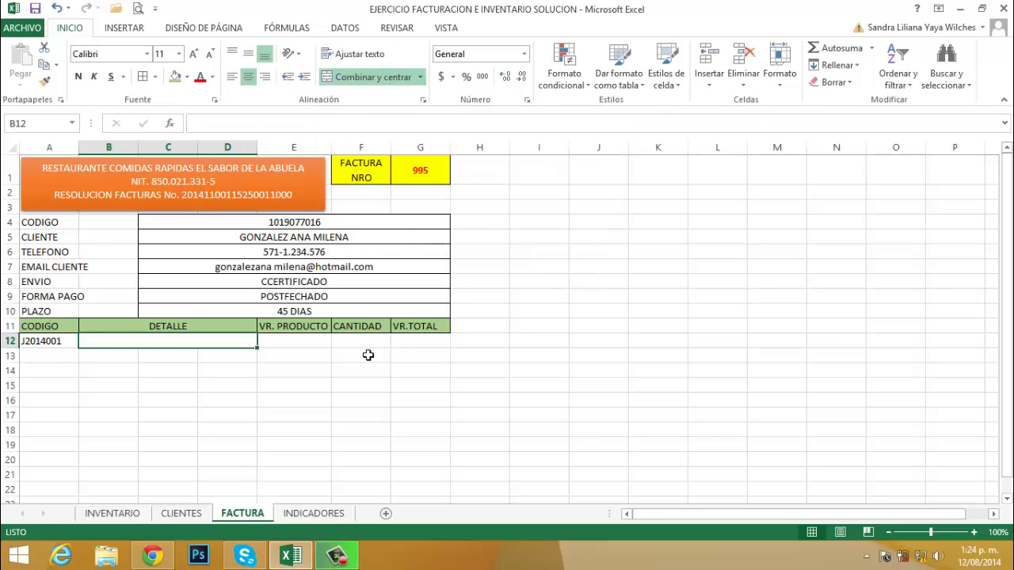
left_click(303, 432)
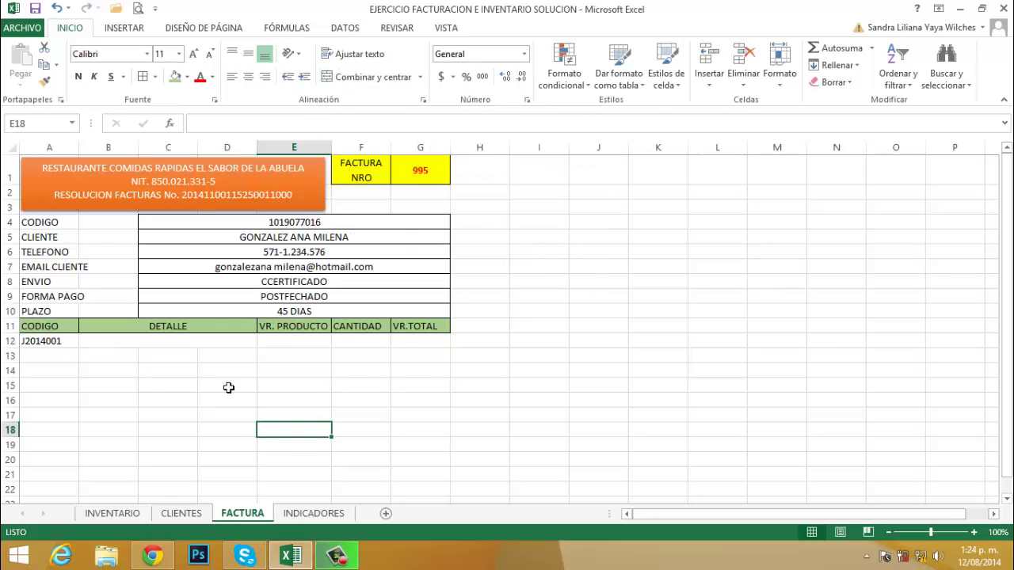
left_click(165, 346)
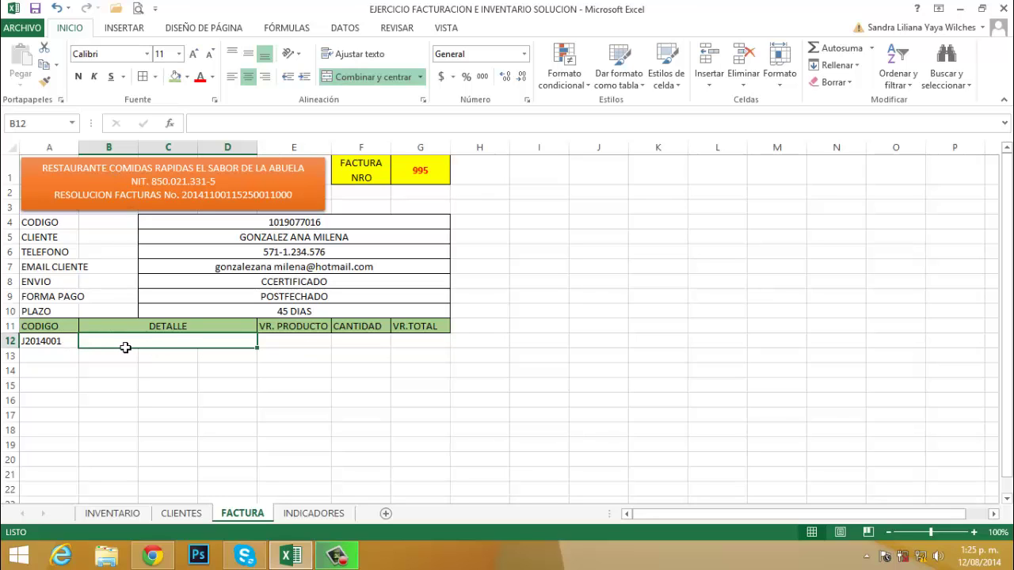
Enter =BUSCARV(A12;DATOSPRODUCTO;2;0) in B12 to look up the product name
type("=")
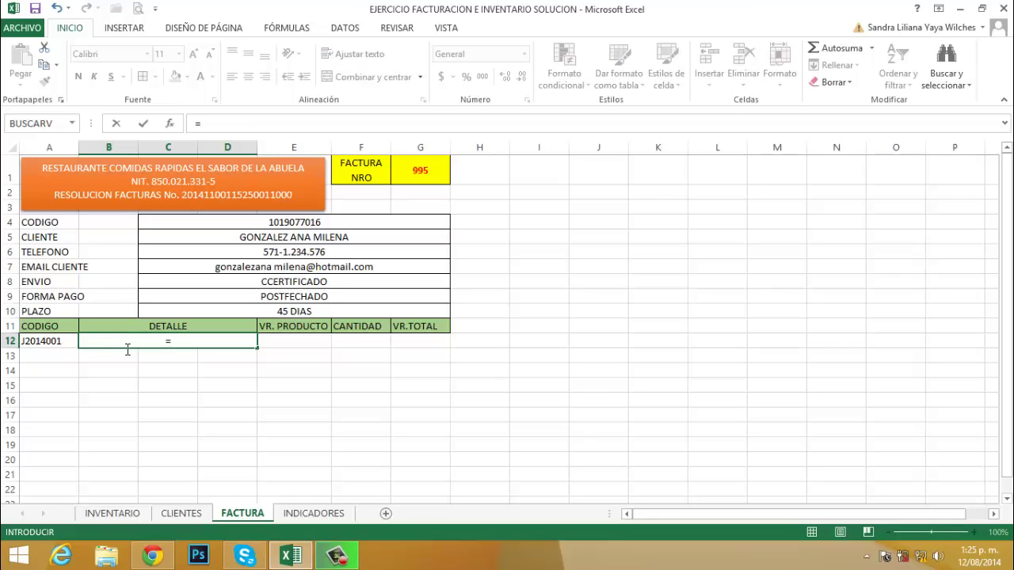
type("BUSCARV")
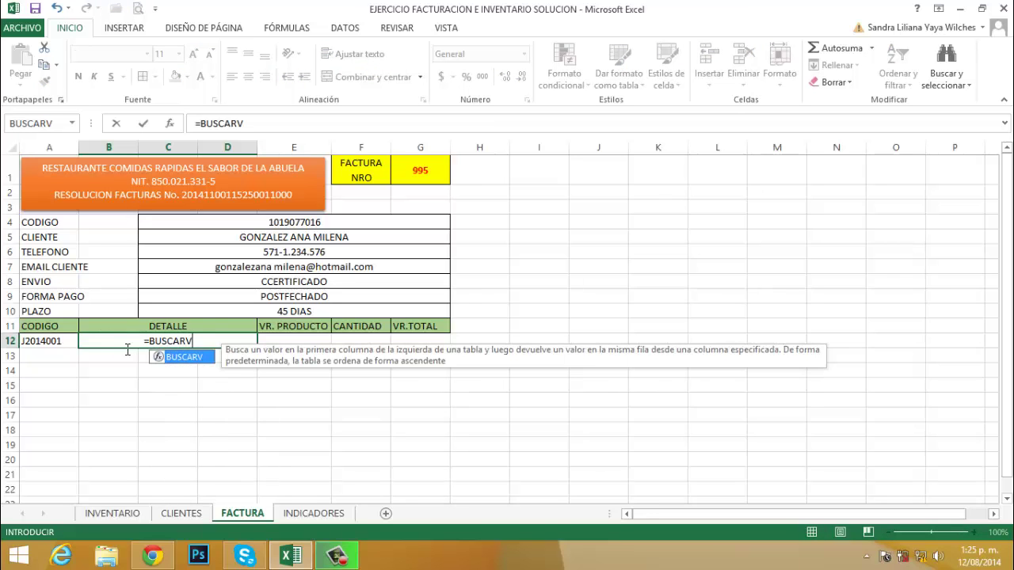
type("(")
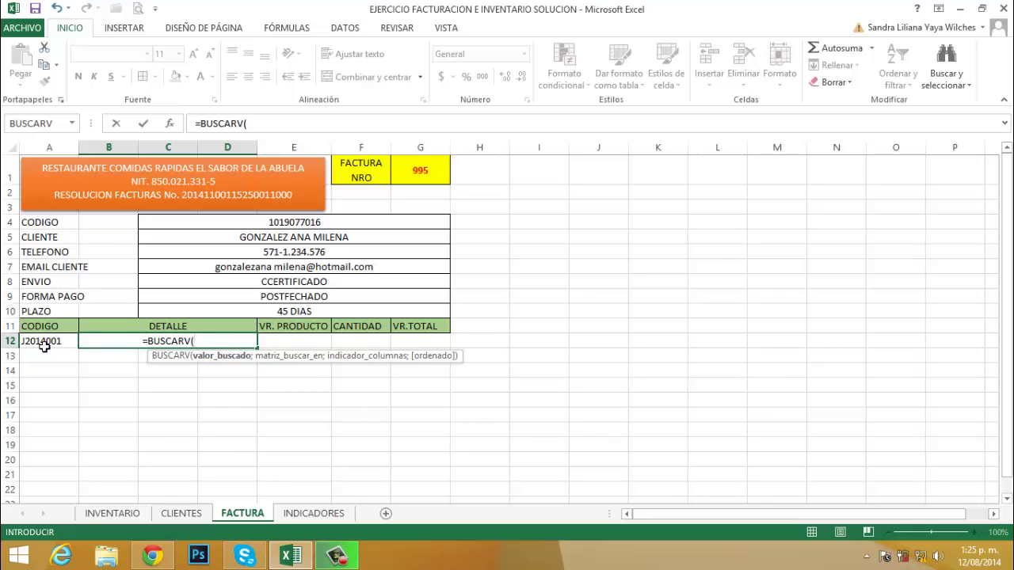
left_click(44, 345)
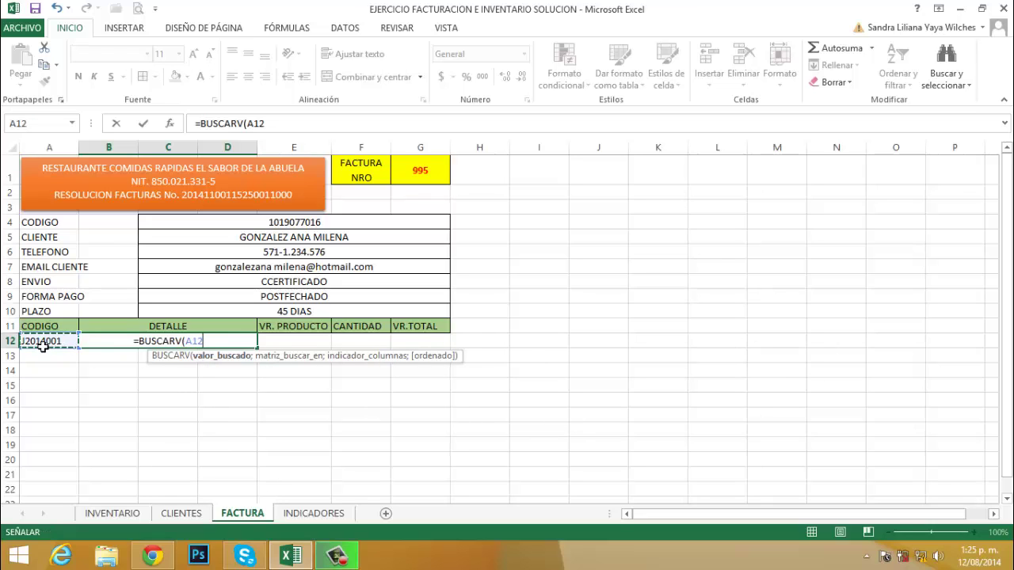
type(";")
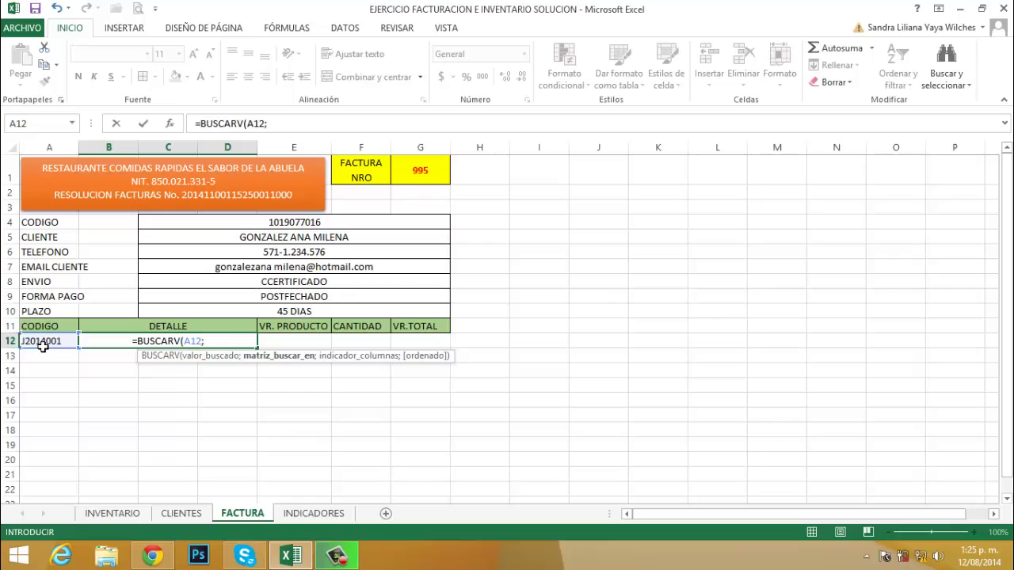
type("DATOSPROD")
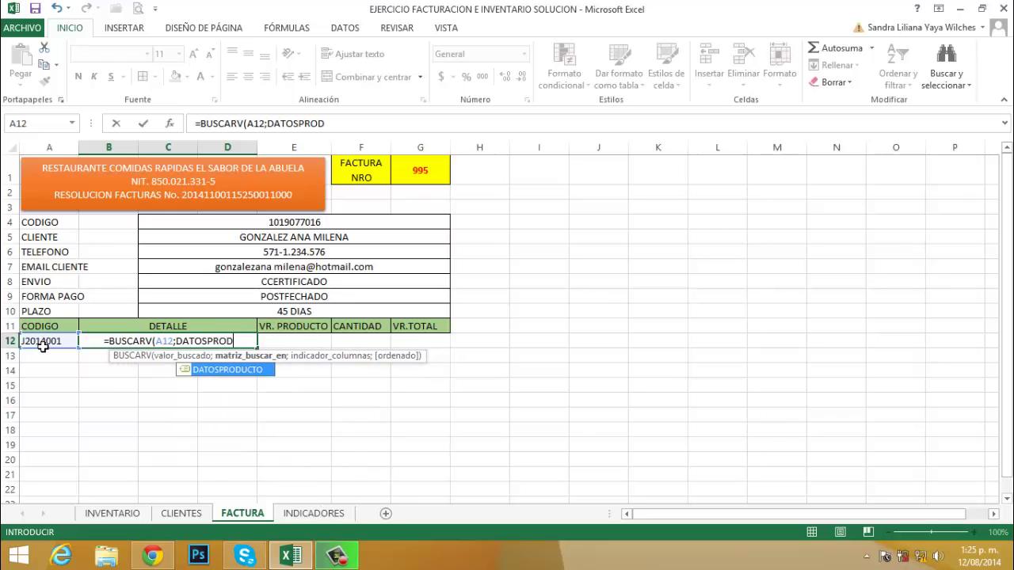
type("UCTO;")
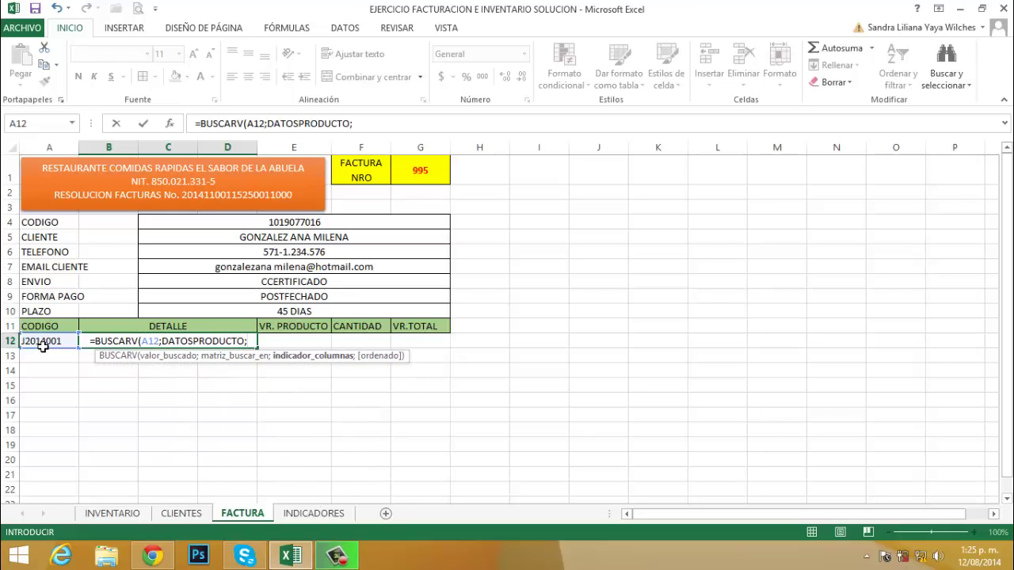
type("2")
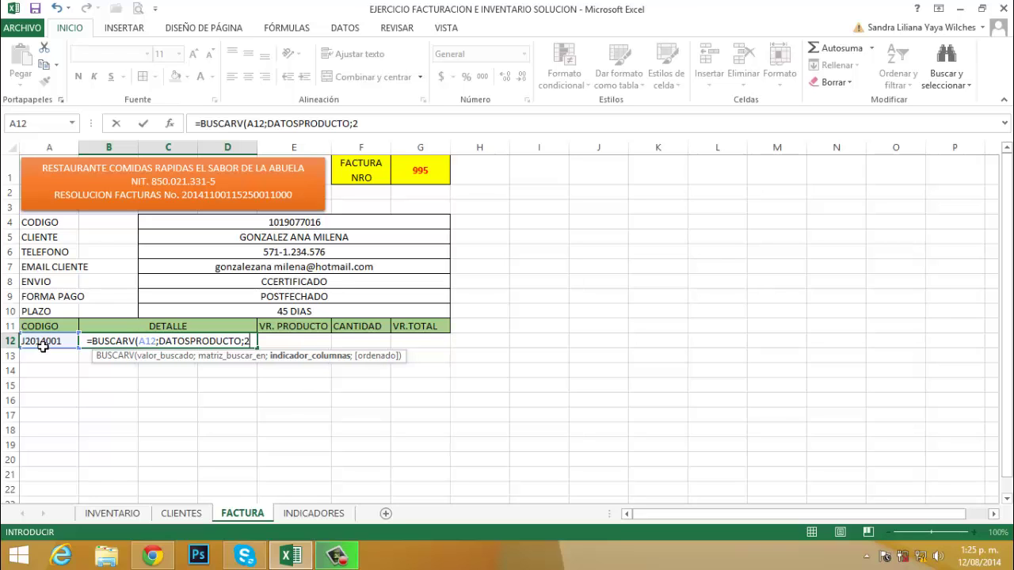
type(";")
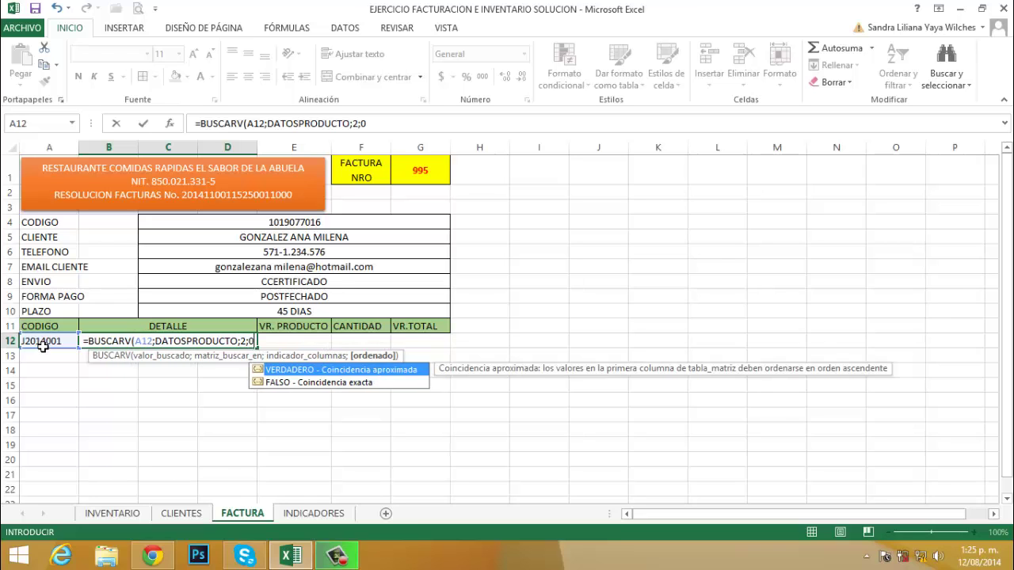
type("0)")
key("Return")
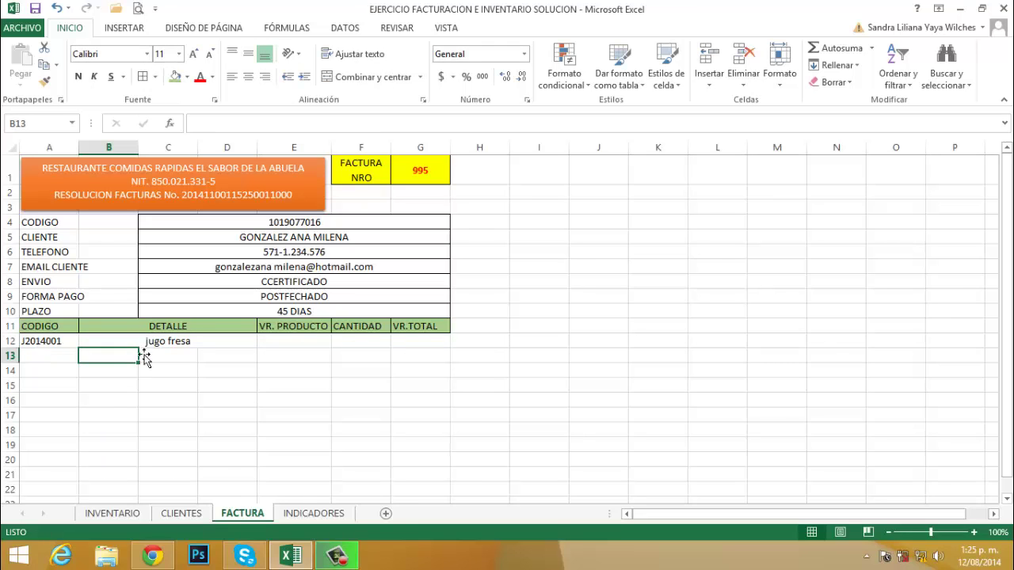
Choose code J2014008 in A12 and confirm B12 shows jugo lulo
left_click(67, 344)
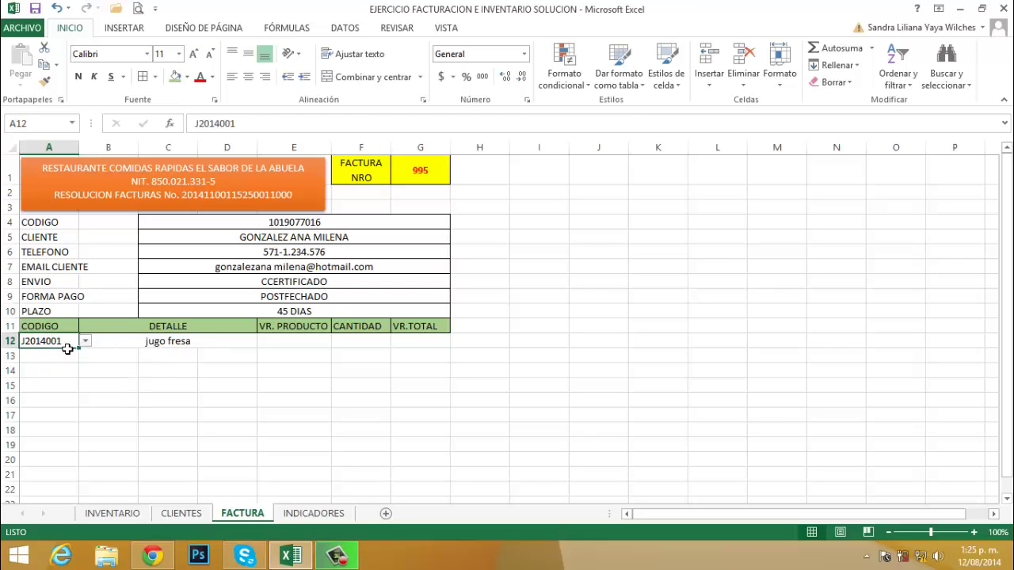
left_click(85, 341)
left_click(44, 421)
left_click(226, 343)
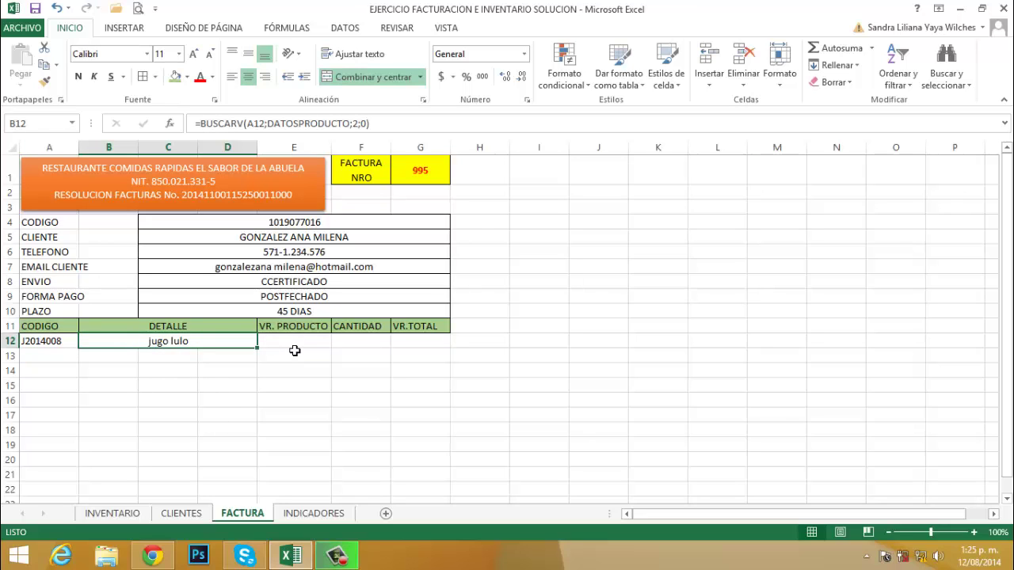
left_click(307, 348)
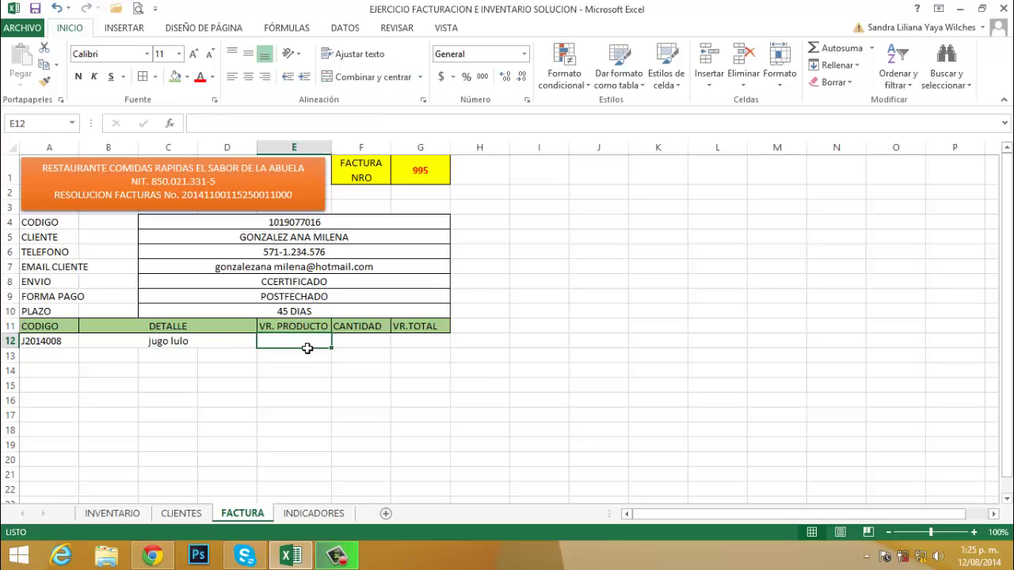
Enter =BUSCARV(A12;DATOSPRODUCTO;3;0) in E12 so it shows the price 3000
type("=BUSCA")
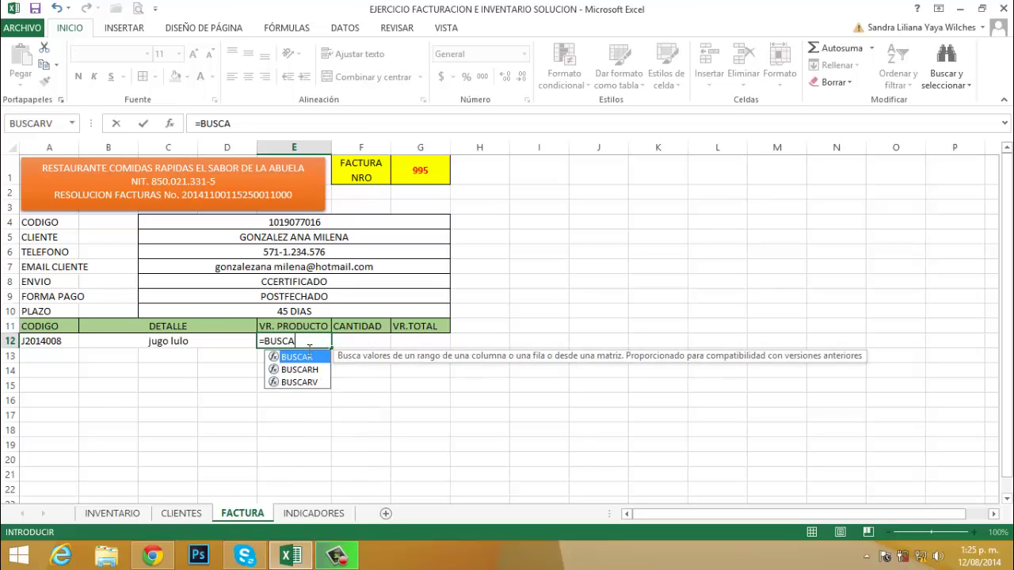
type("RV(")
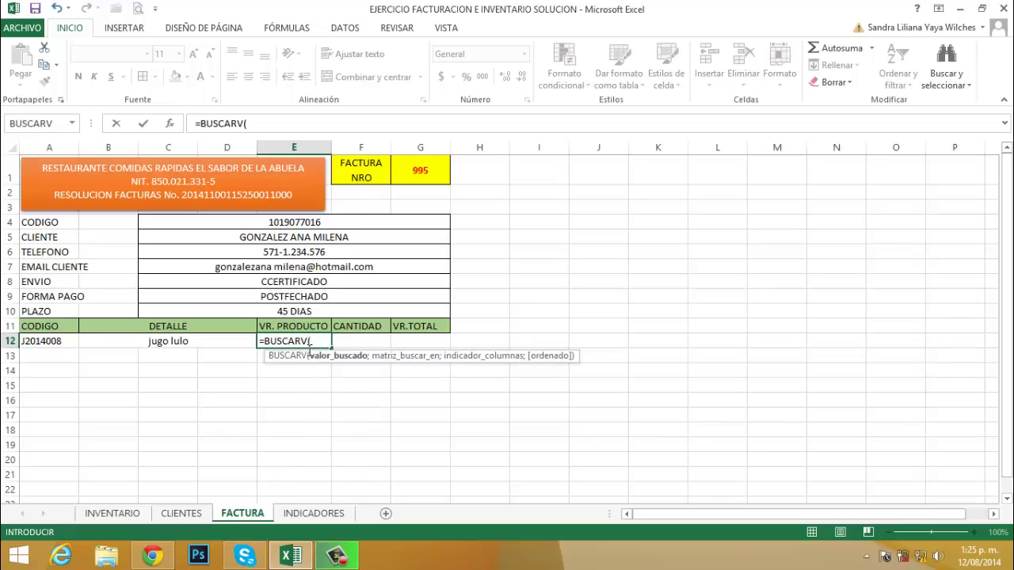
left_click(54, 345)
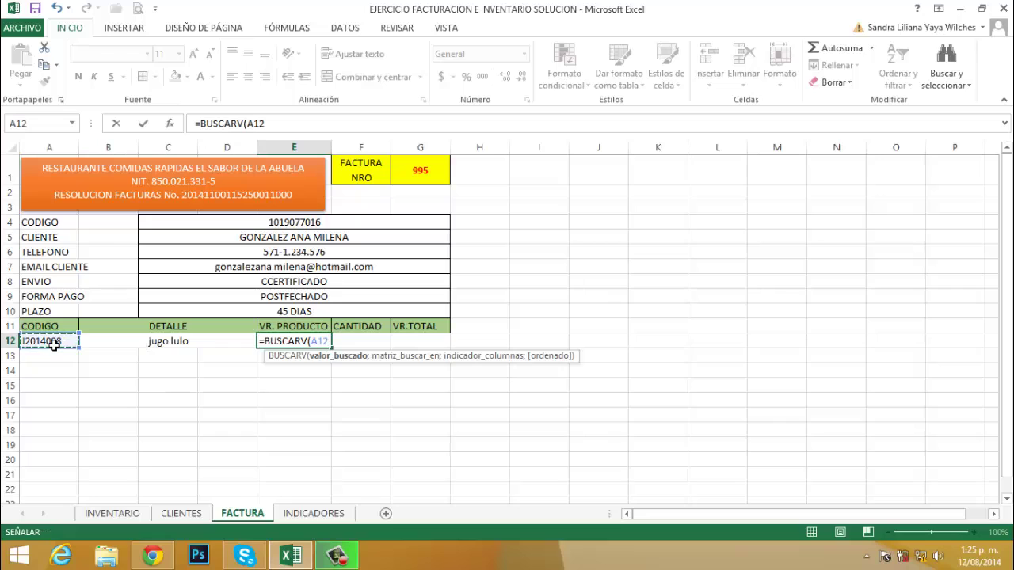
type(";")
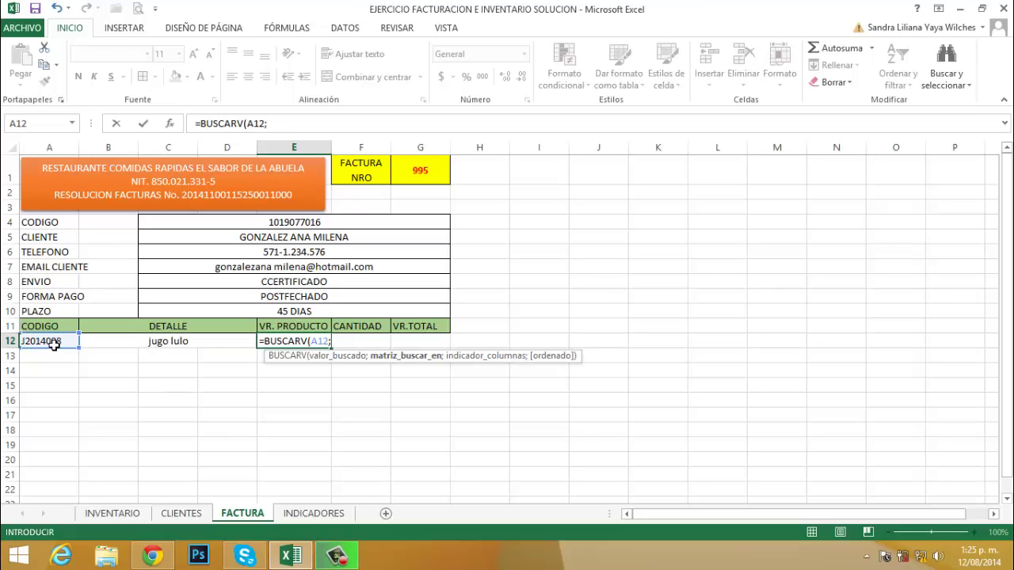
type("DATO")
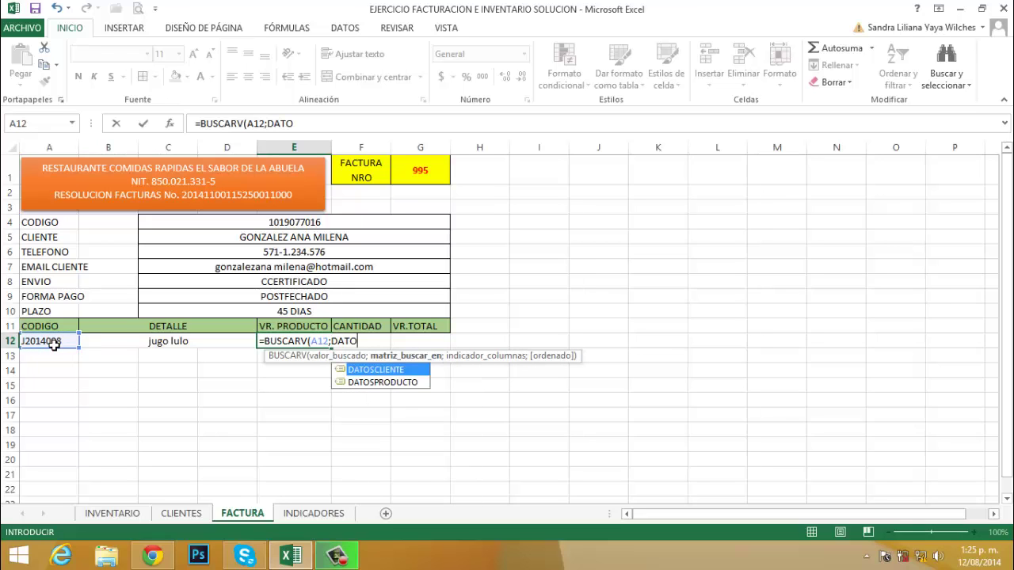
type("SPRODUCTO")
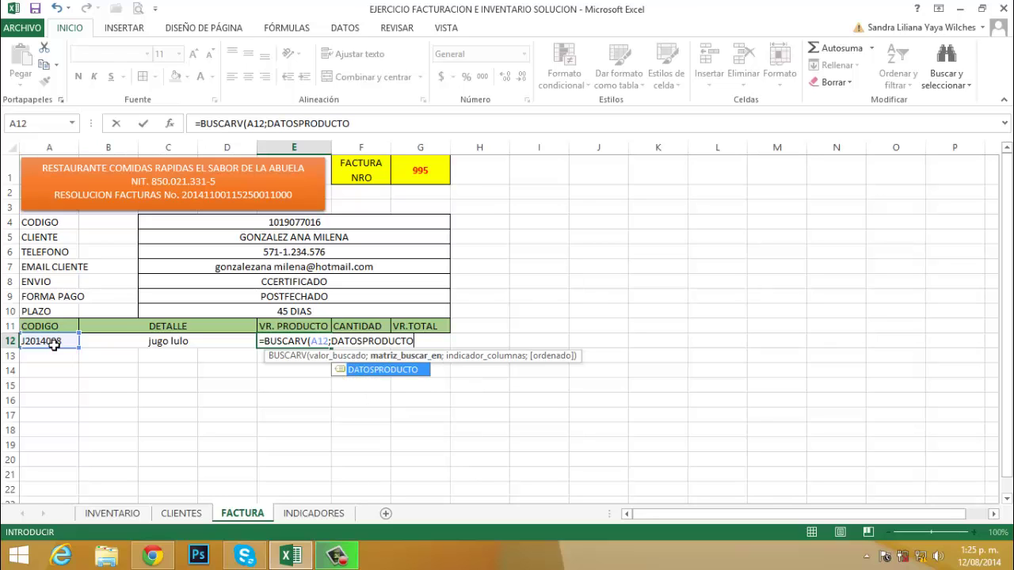
type(";")
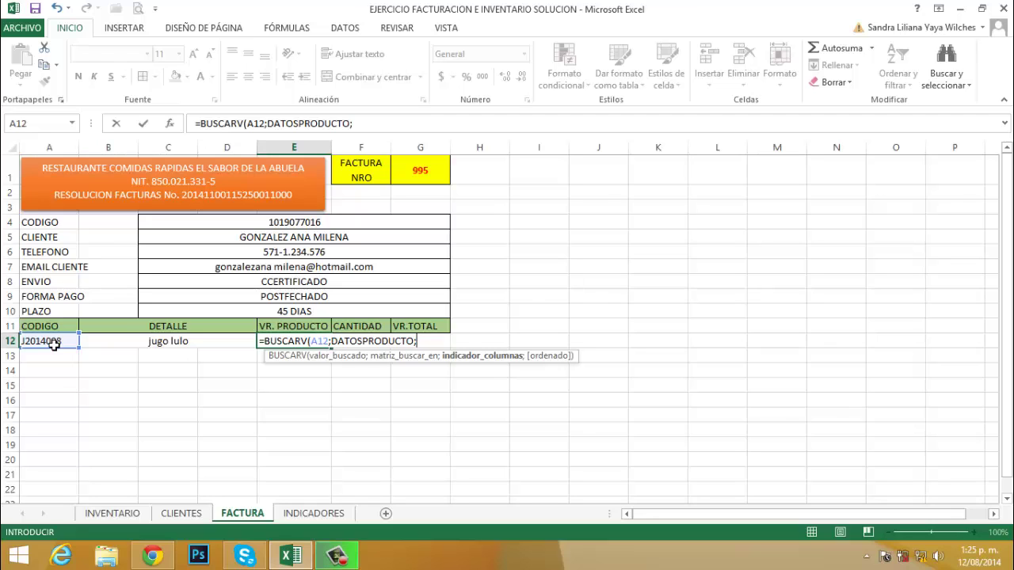
type("3")
type(";0)")
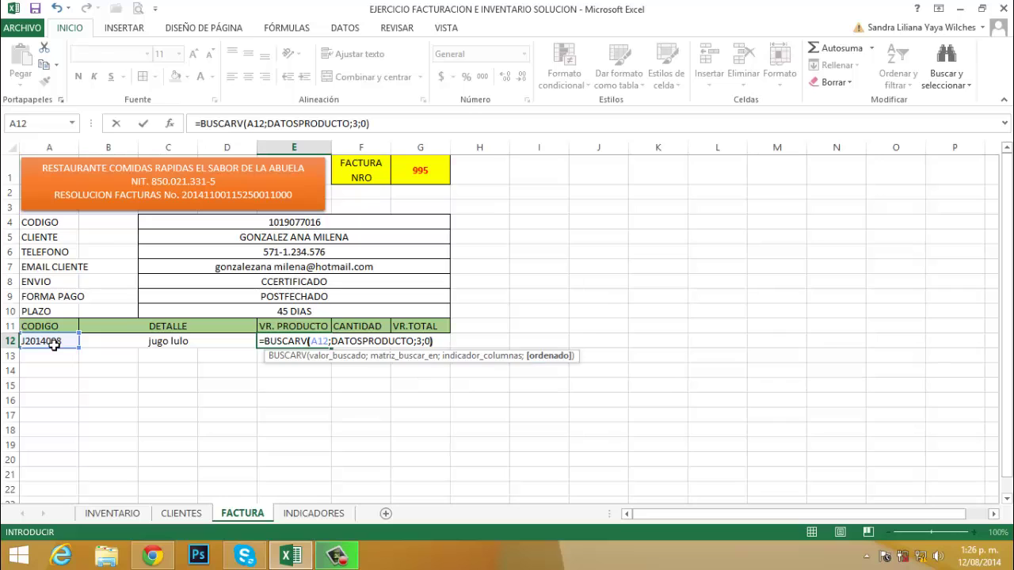
key("Return")
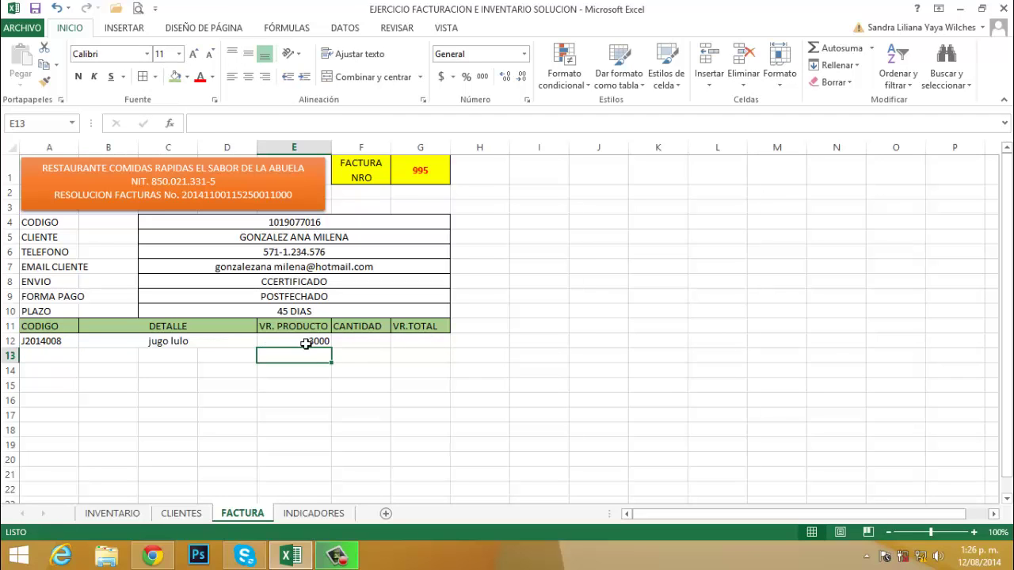
left_click(306, 343)
Enter quantity 5 in F12 and the formula =E12*F12 in G12, giving 15000
left_click(365, 342)
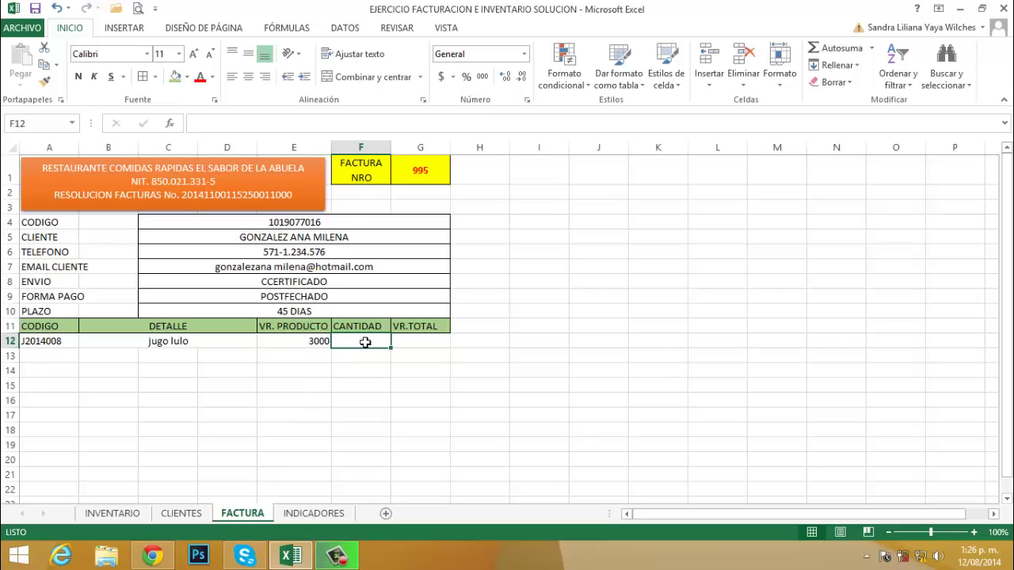
type("5")
key("Return")
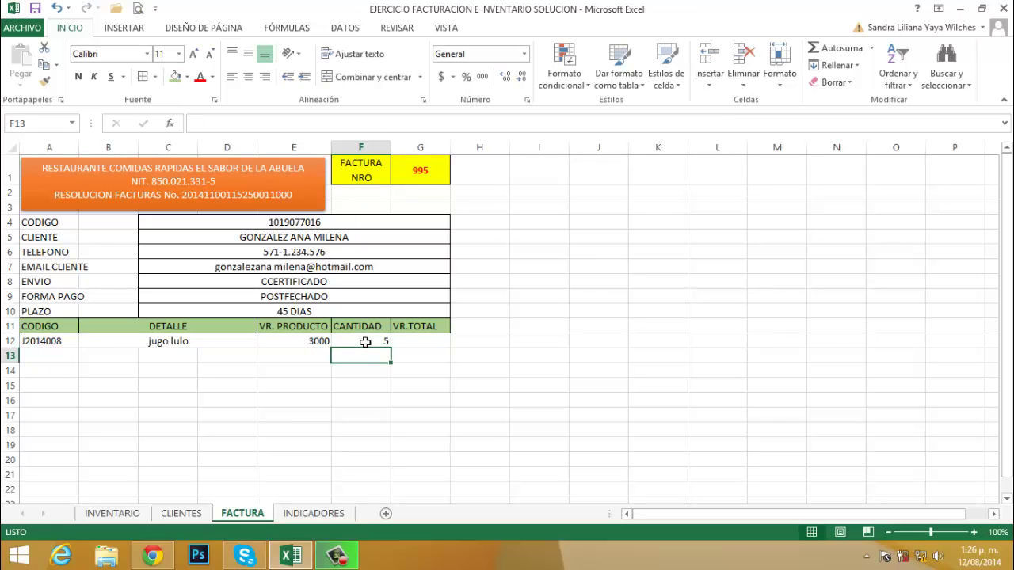
left_click(365, 342)
key("Right")
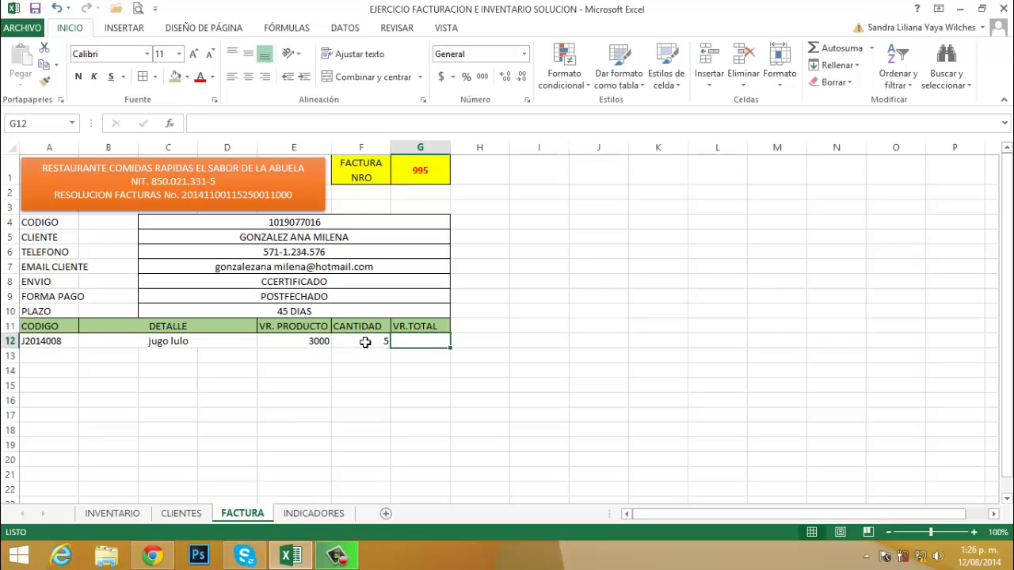
type("=")
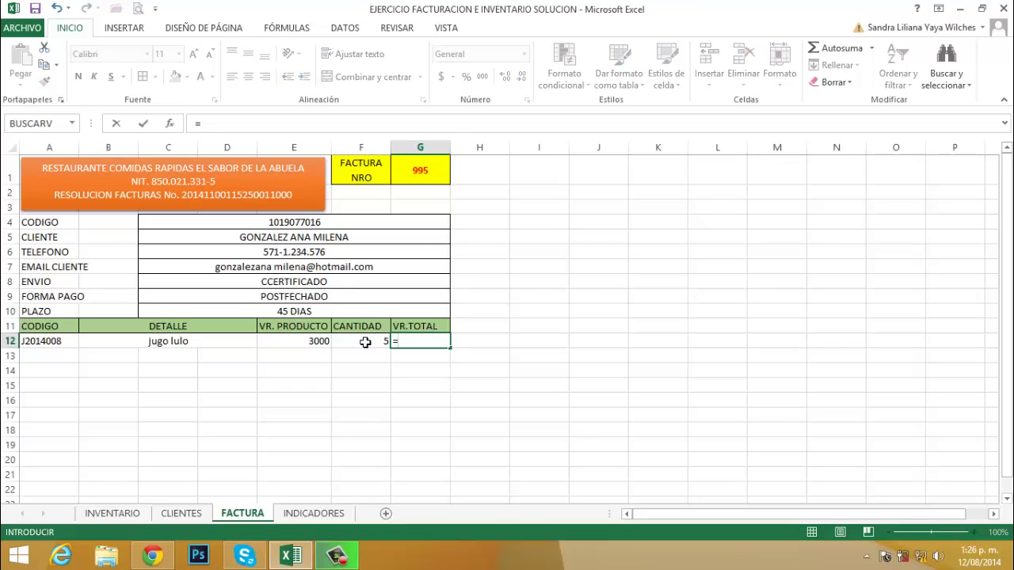
key("Left")
key("Left")
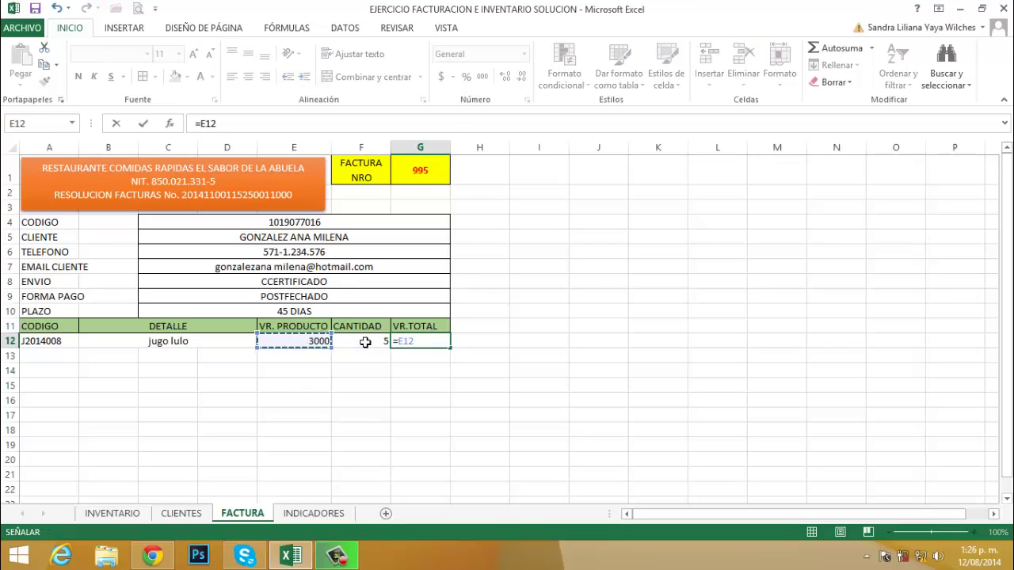
type("*")
key("Left")
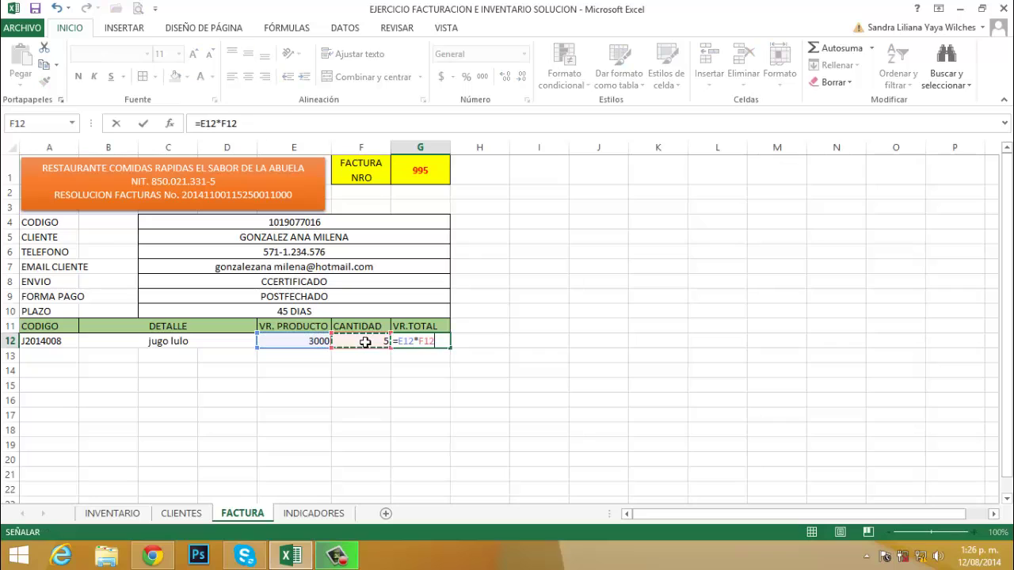
key("Return")
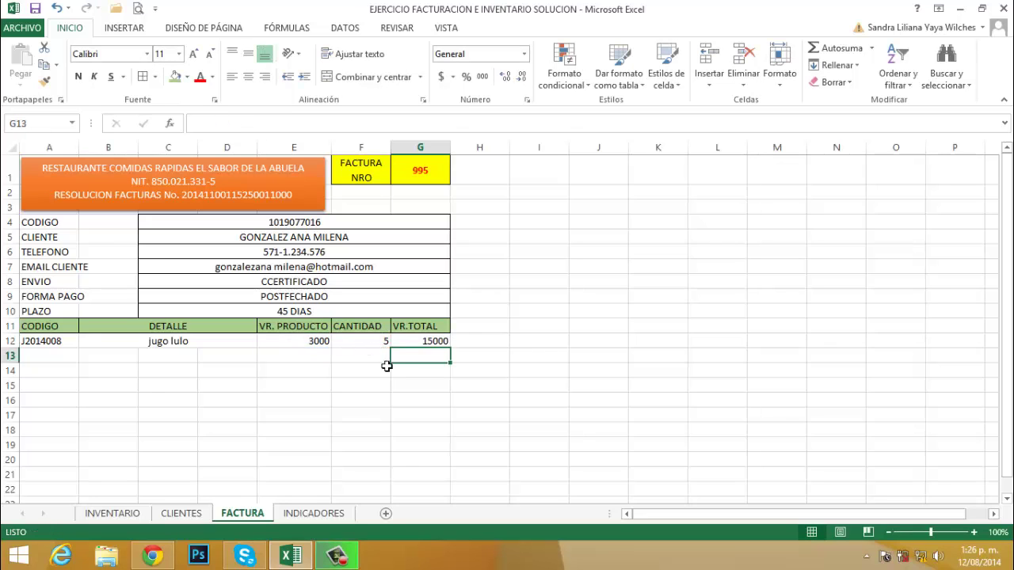
Try codes J2014014, F2014005 and F2014008 in A12, finally choosing S2014001 (sushi)
left_click(52, 345)
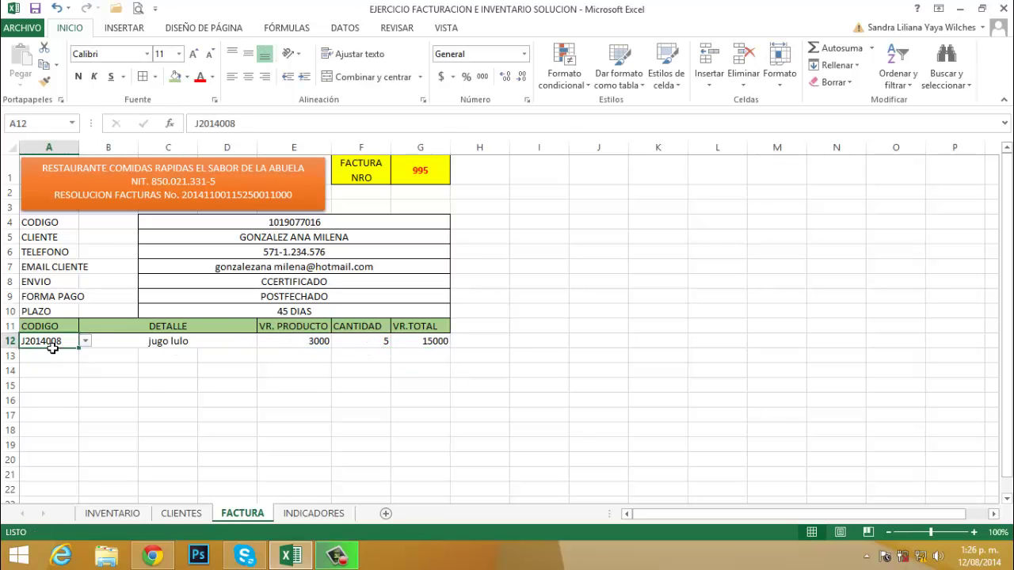
left_click(84, 340)
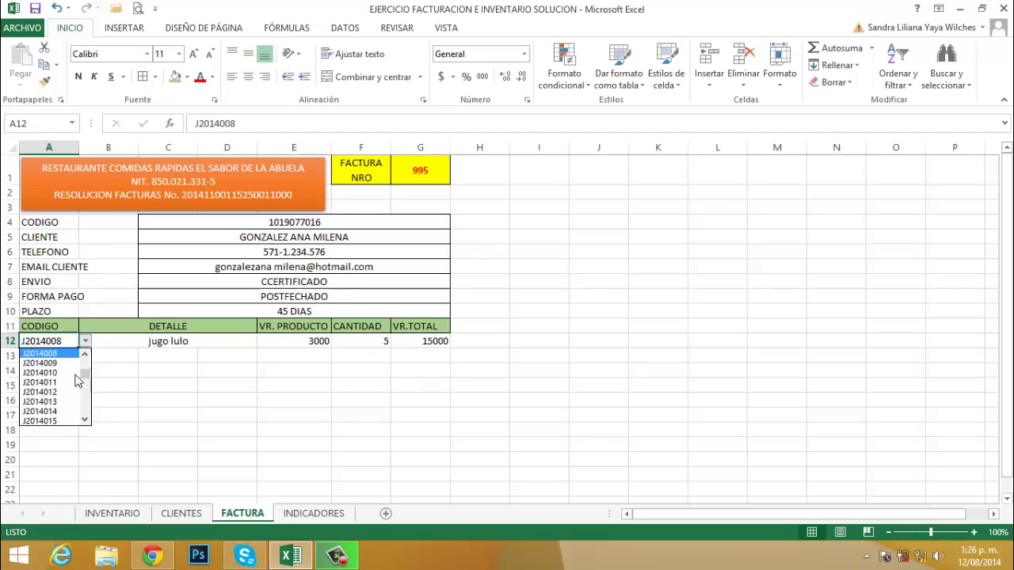
left_click(55, 418)
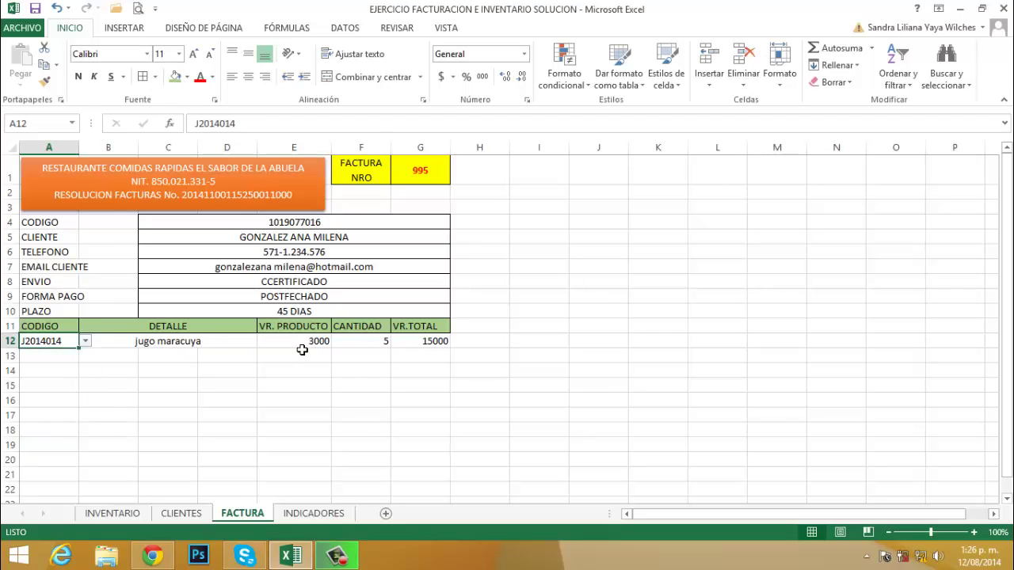
left_click(85, 341)
left_click(84, 421)
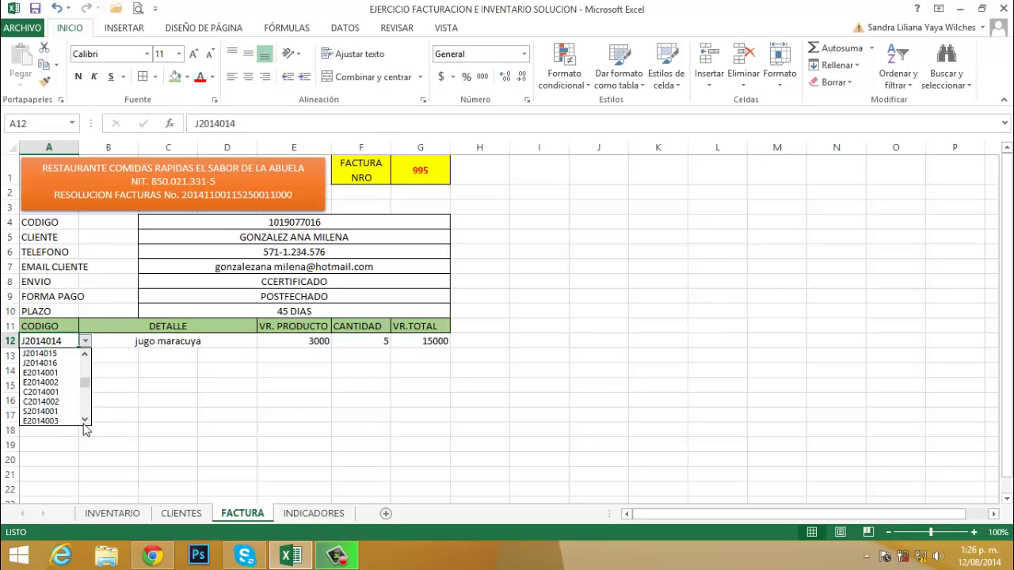
left_click(36, 421)
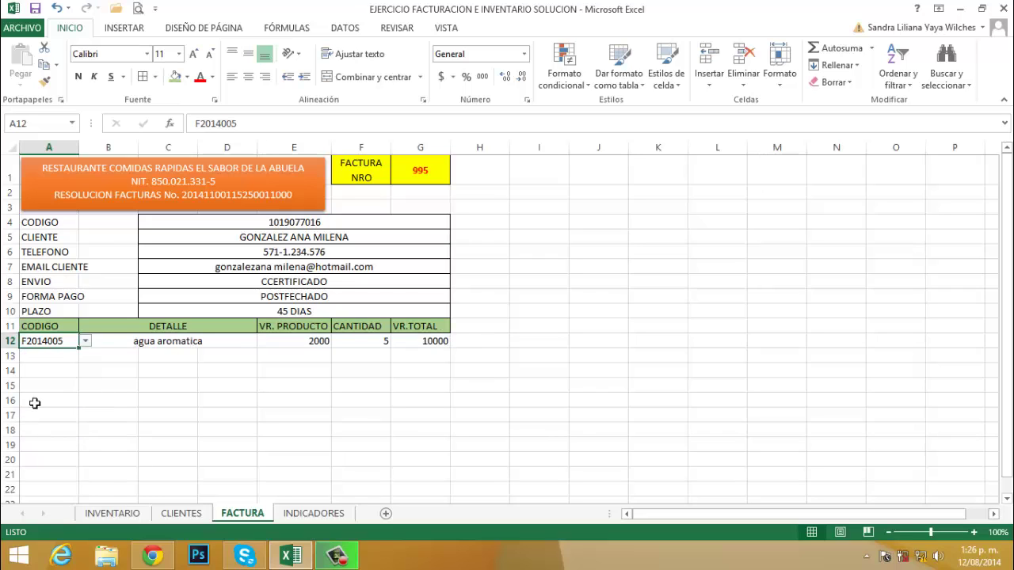
left_click(85, 341)
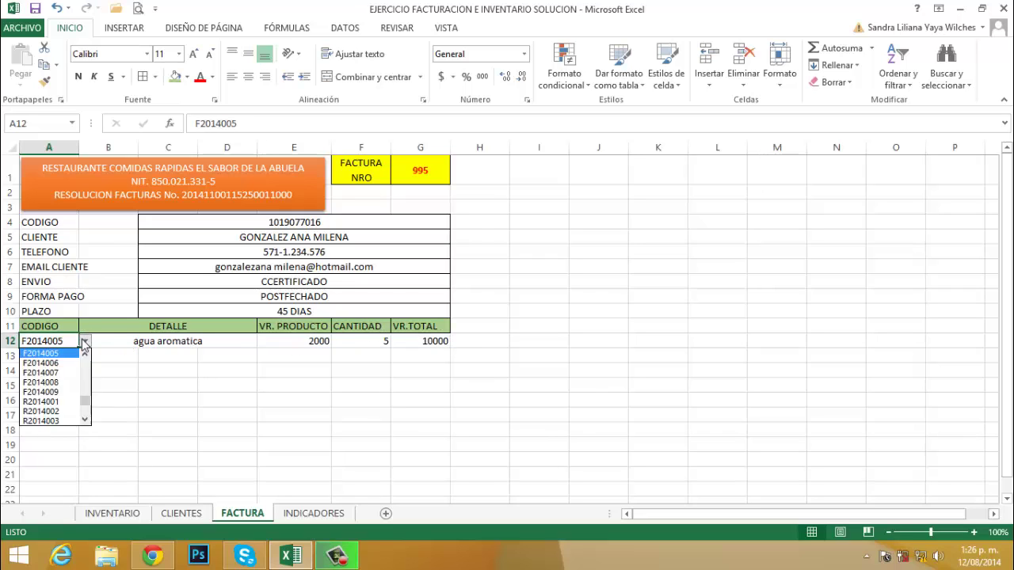
left_click(63, 384)
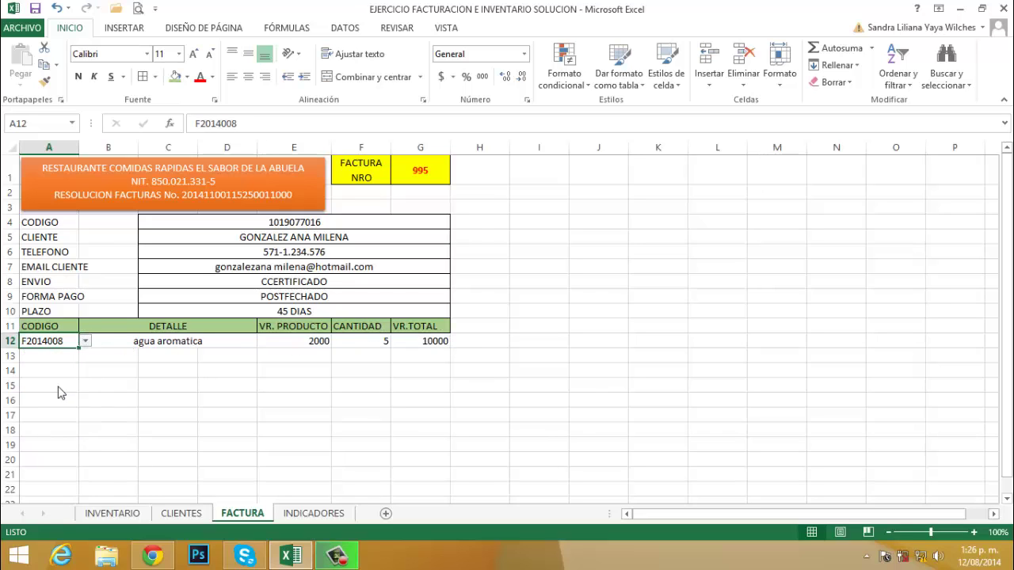
left_click(85, 341)
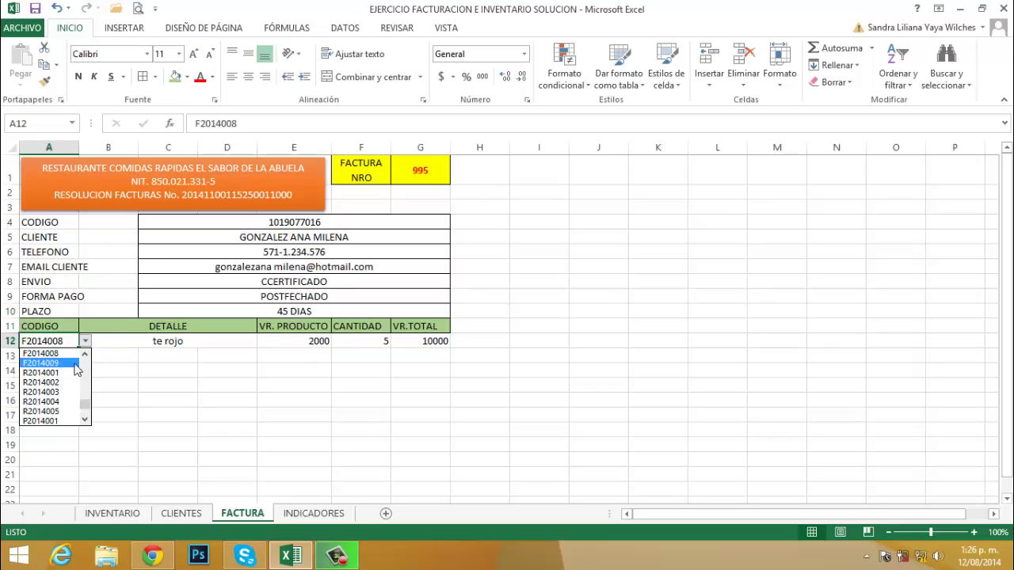
scroll(86, 364, "up", 2)
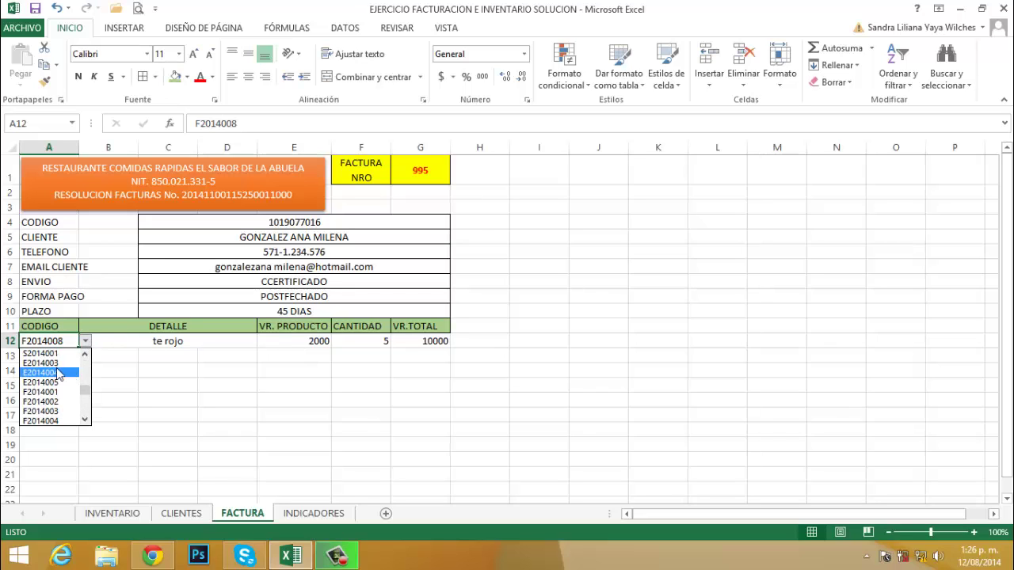
left_click(41, 353)
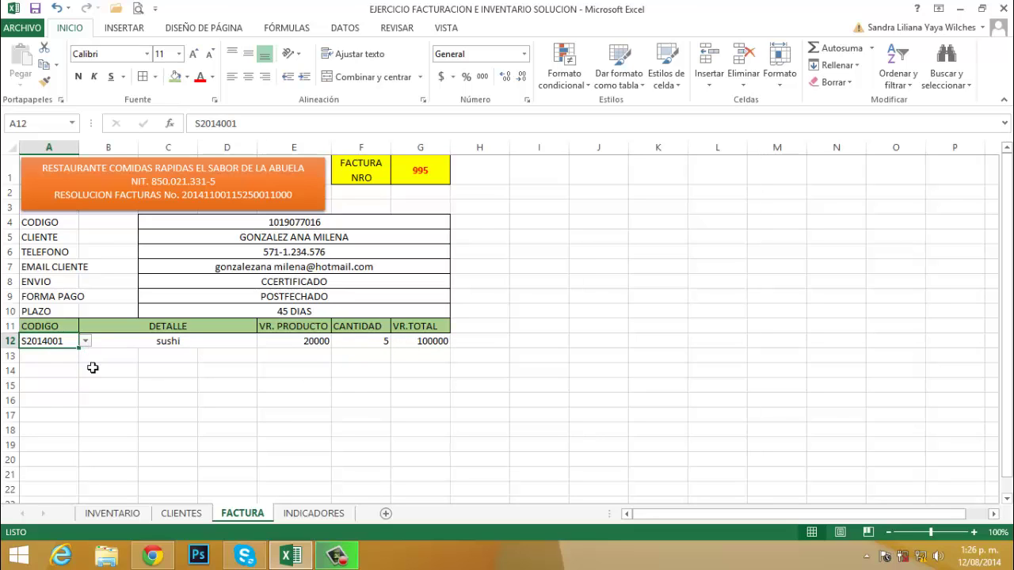
left_click(93, 369)
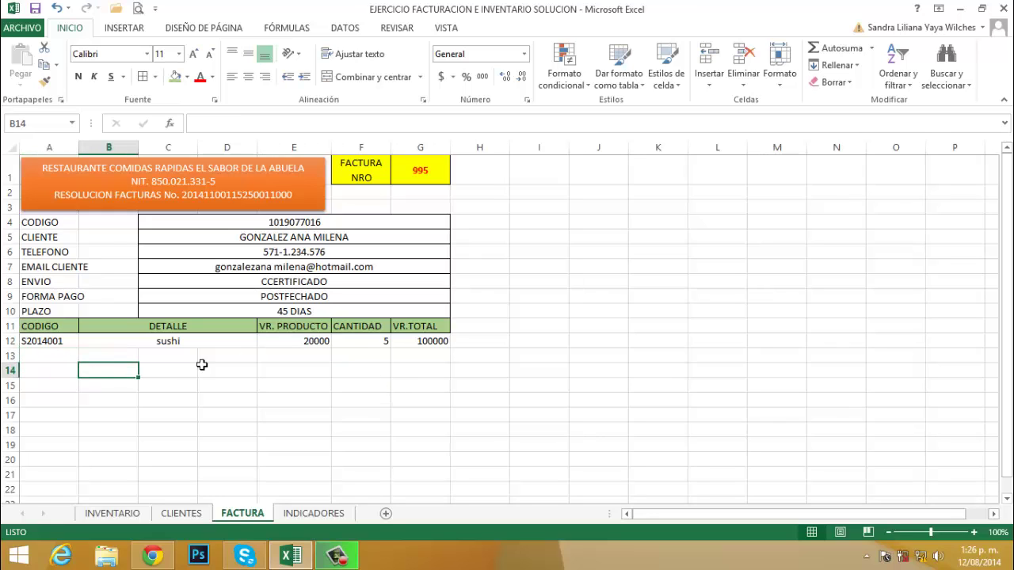
left_click(59, 345)
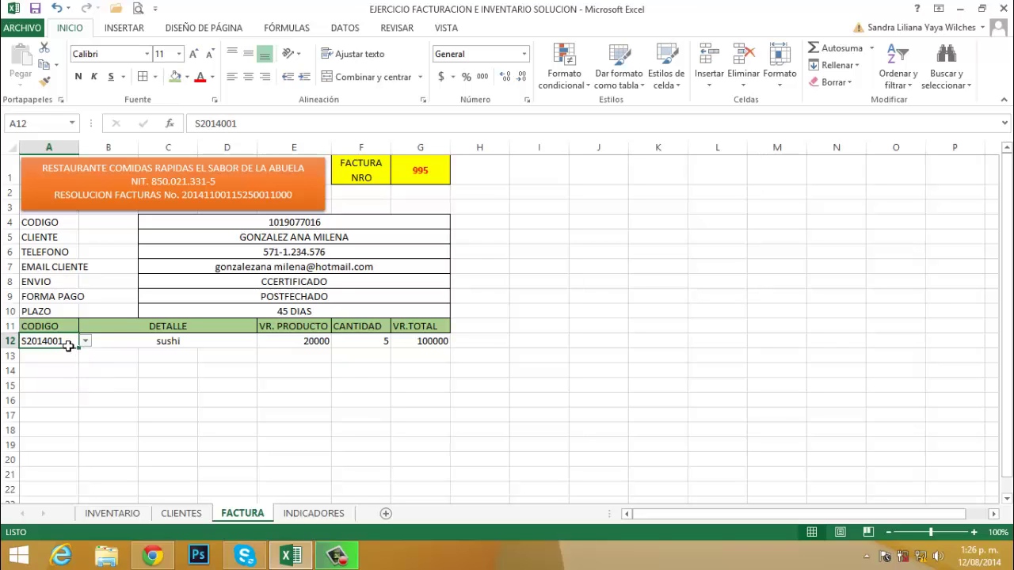
Fill the A12:G12 invoice line formulas down through row 20
left_click_drag(69, 346, 443, 342)
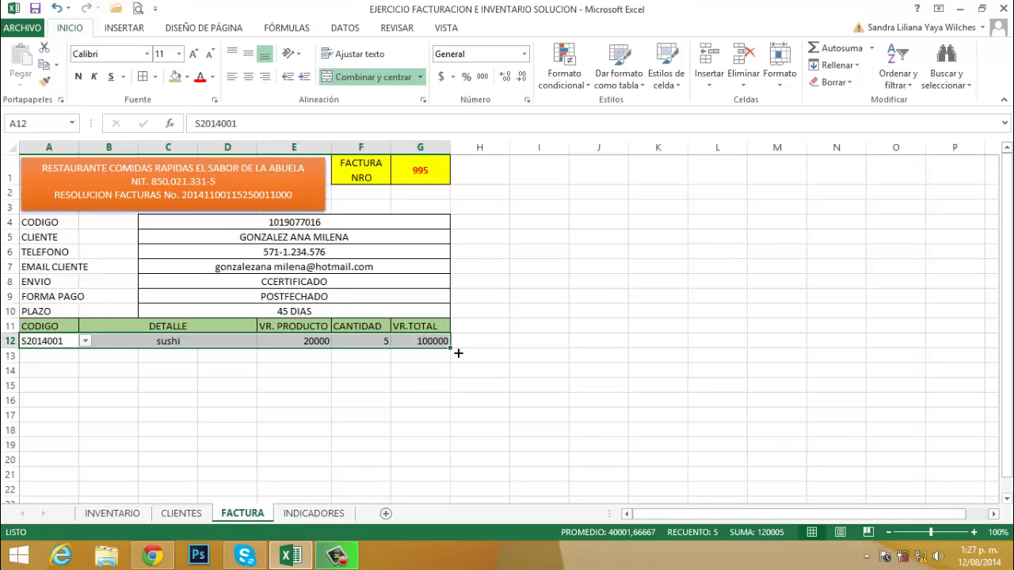
left_click_drag(458, 353, 463, 469)
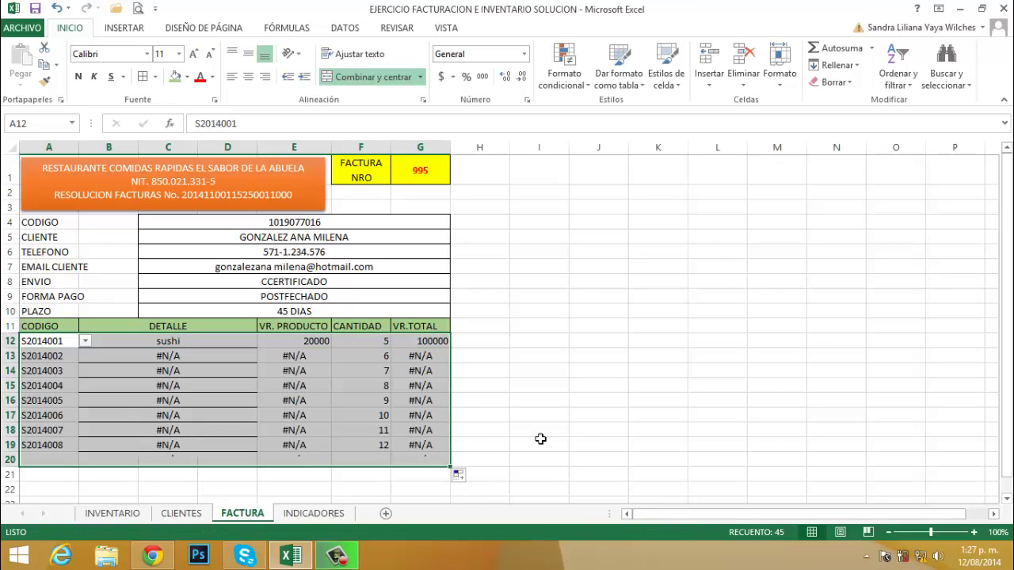
left_click(538, 430)
Clear the copied product codes A13:A20 and quantities F13:F20
left_click(49, 360)
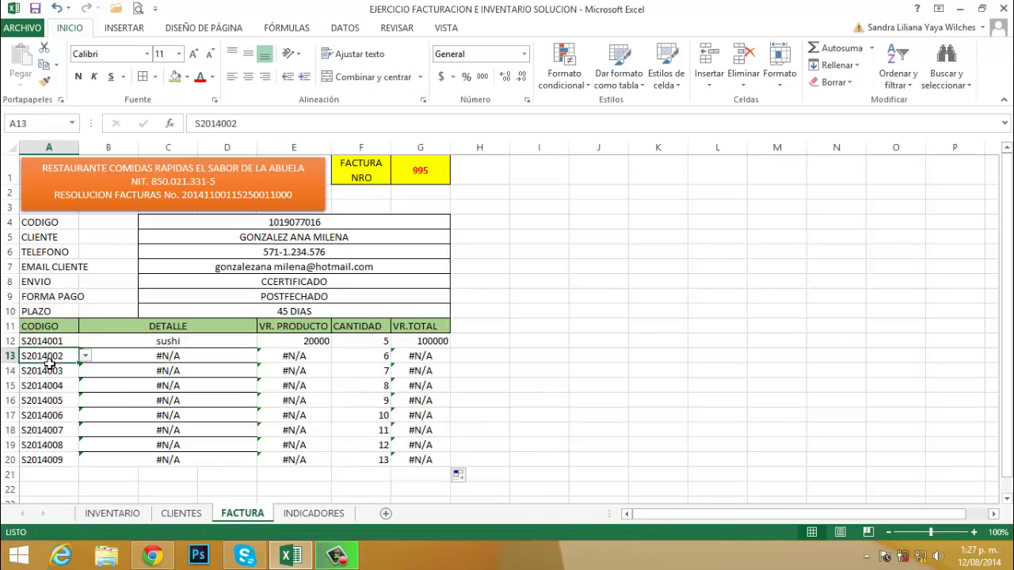
left_click_drag(49, 361, 54, 467)
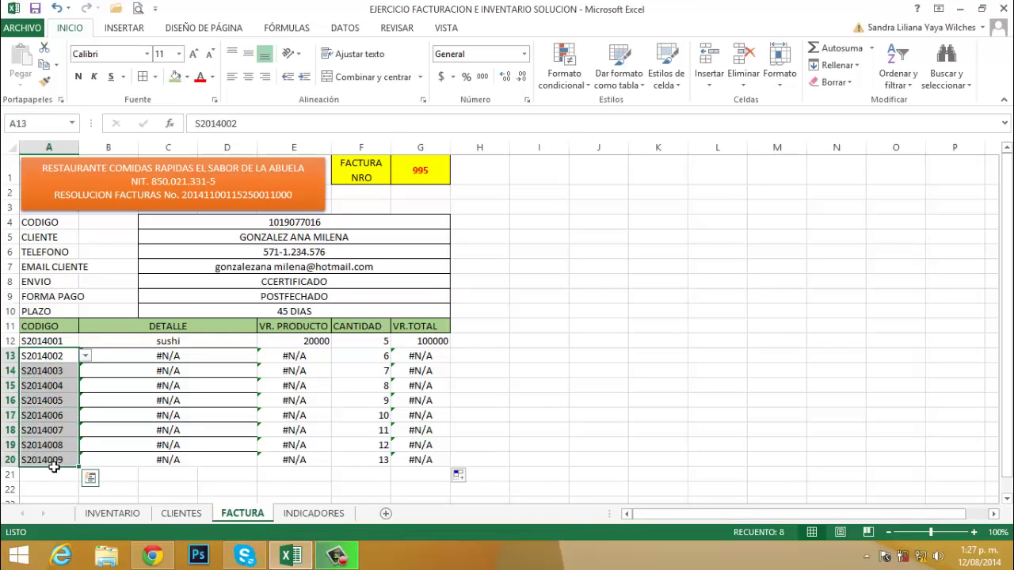
key("Delete")
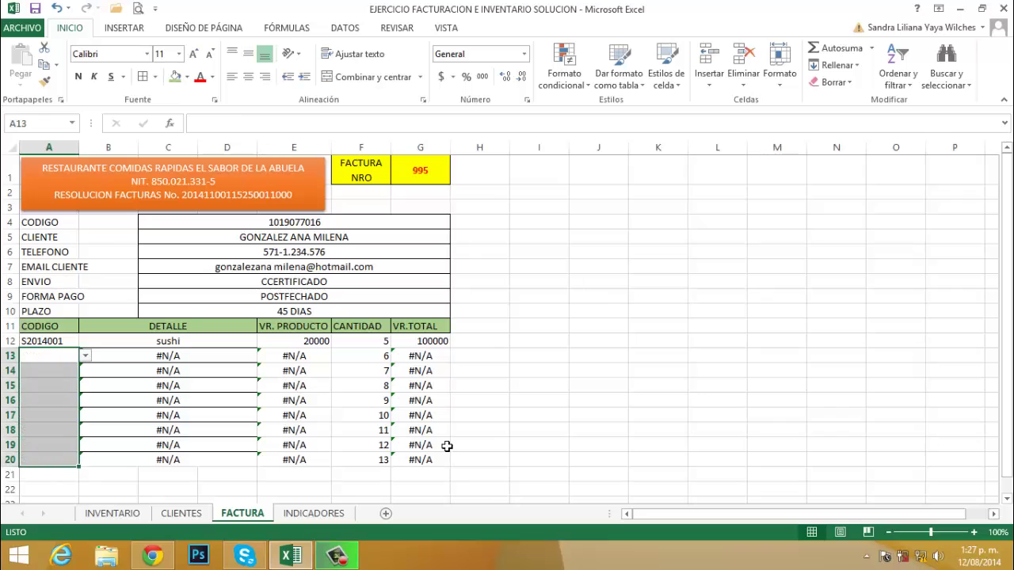
left_click(467, 430)
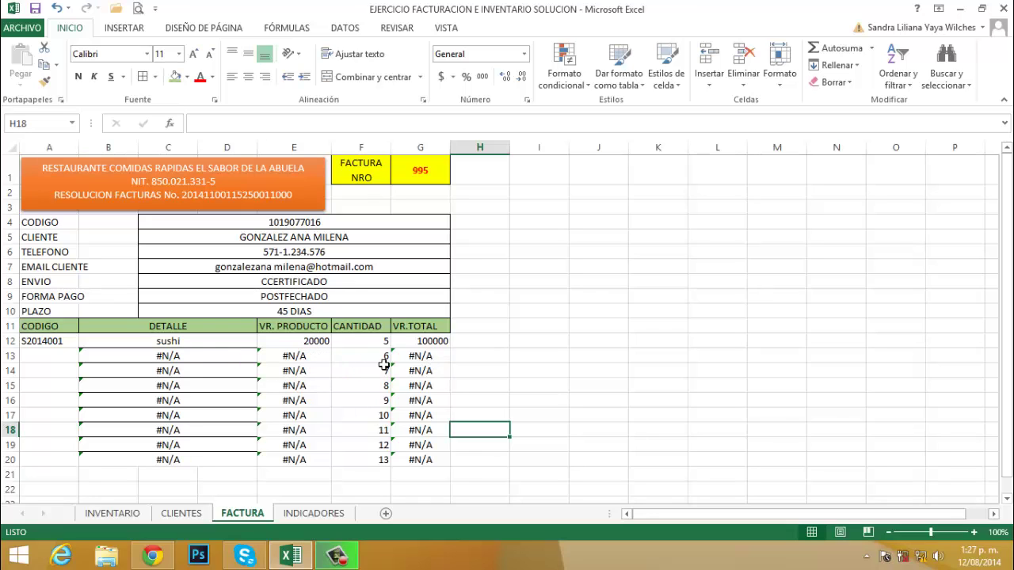
left_click_drag(385, 359, 385, 461)
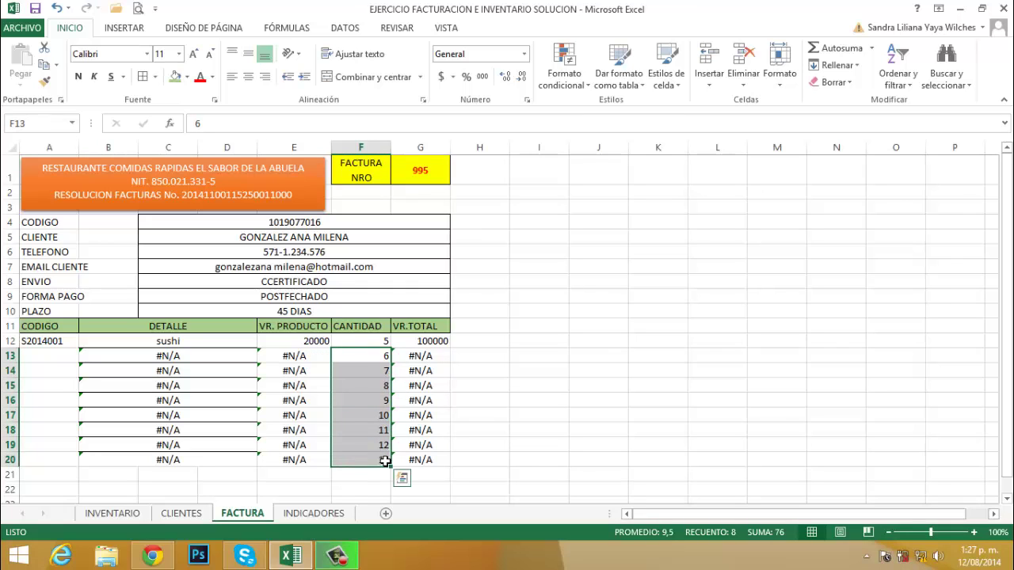
key("Delete")
left_click(503, 474)
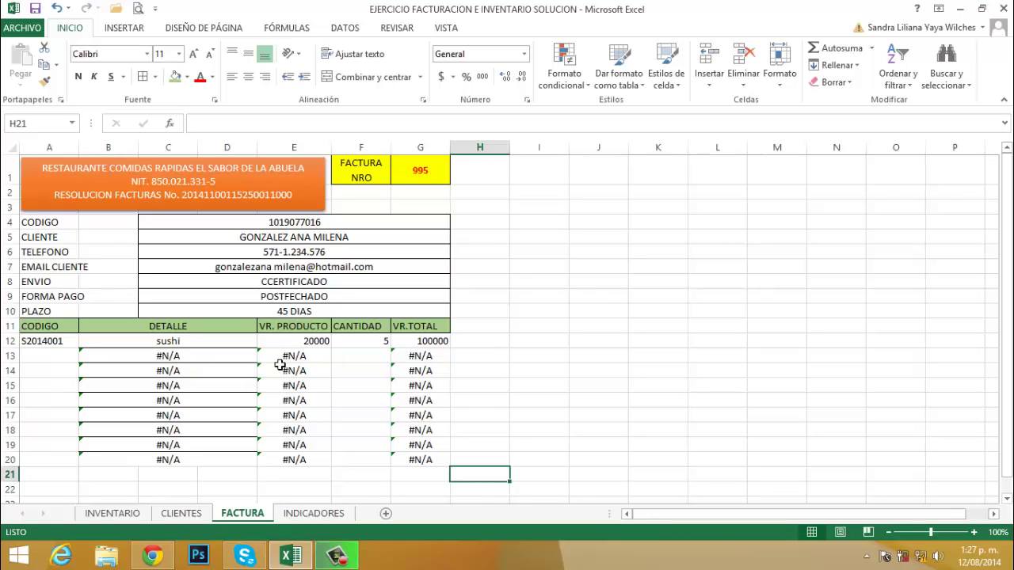
left_click(125, 362)
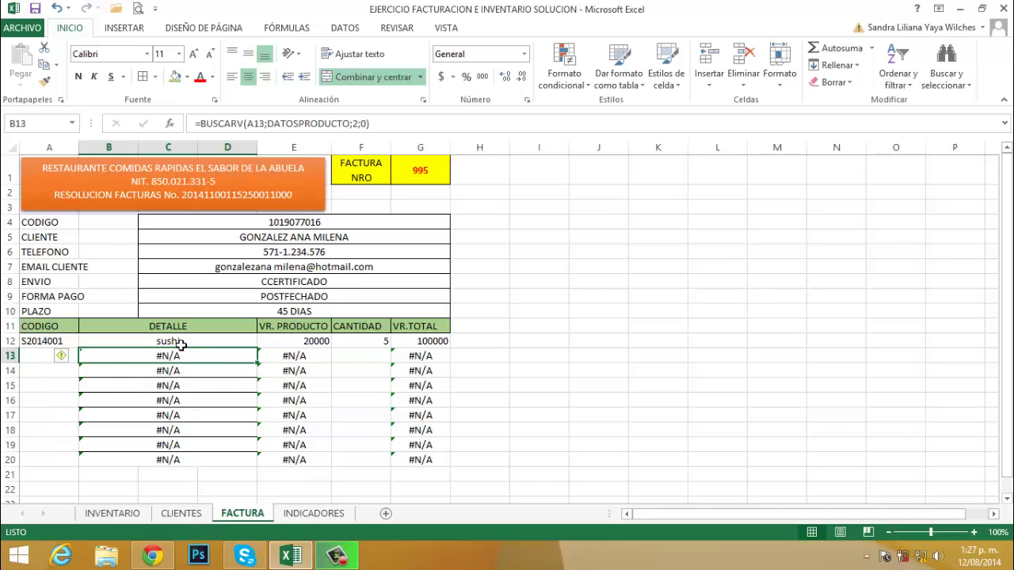
left_click(181, 342)
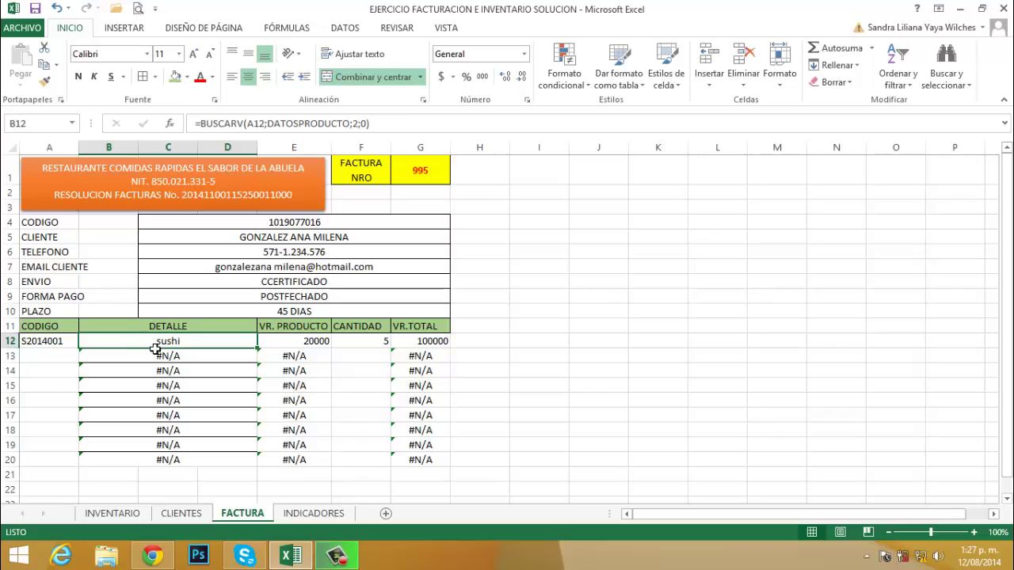
left_click(299, 349)
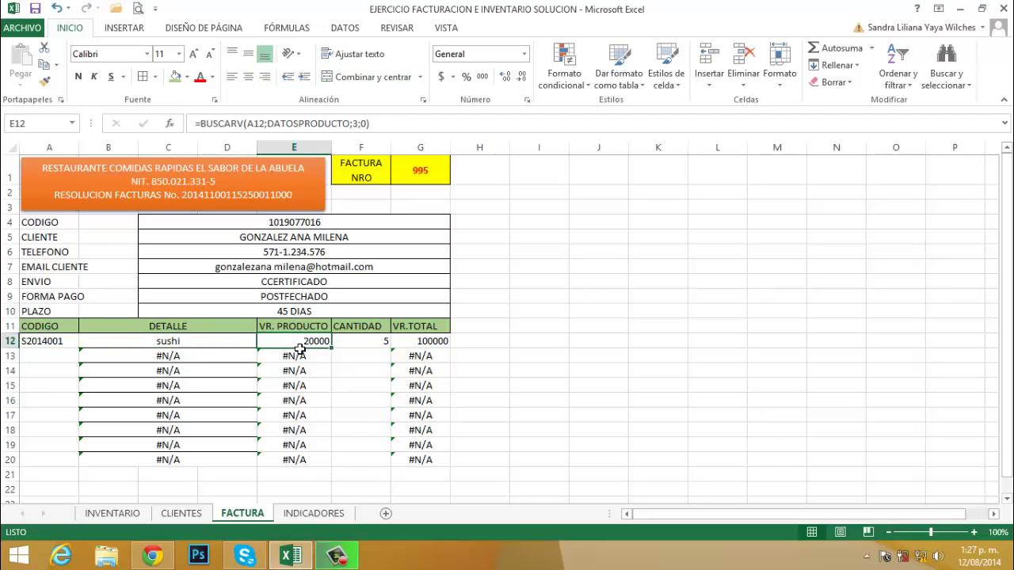
left_click(427, 347)
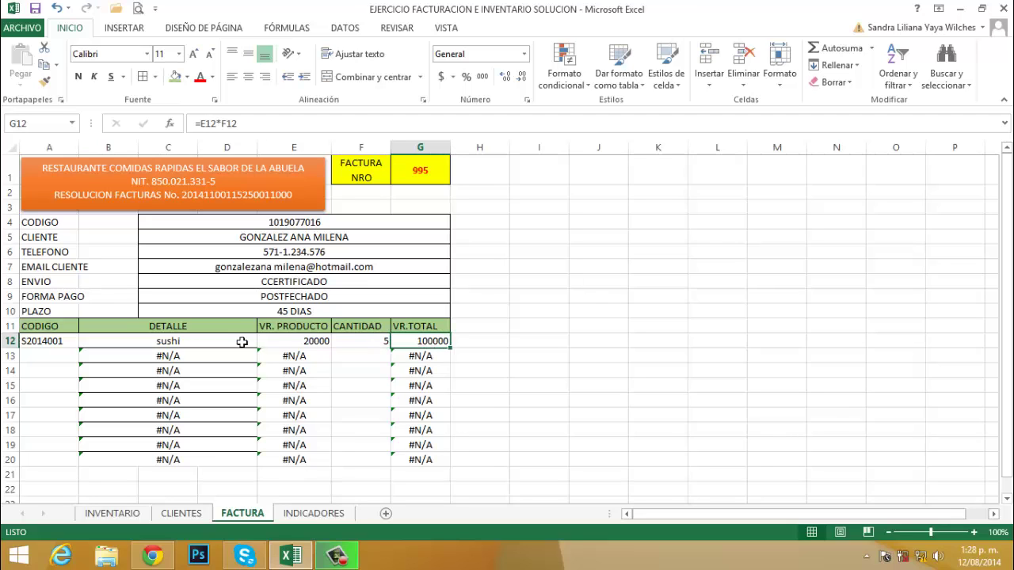
left_click(198, 342)
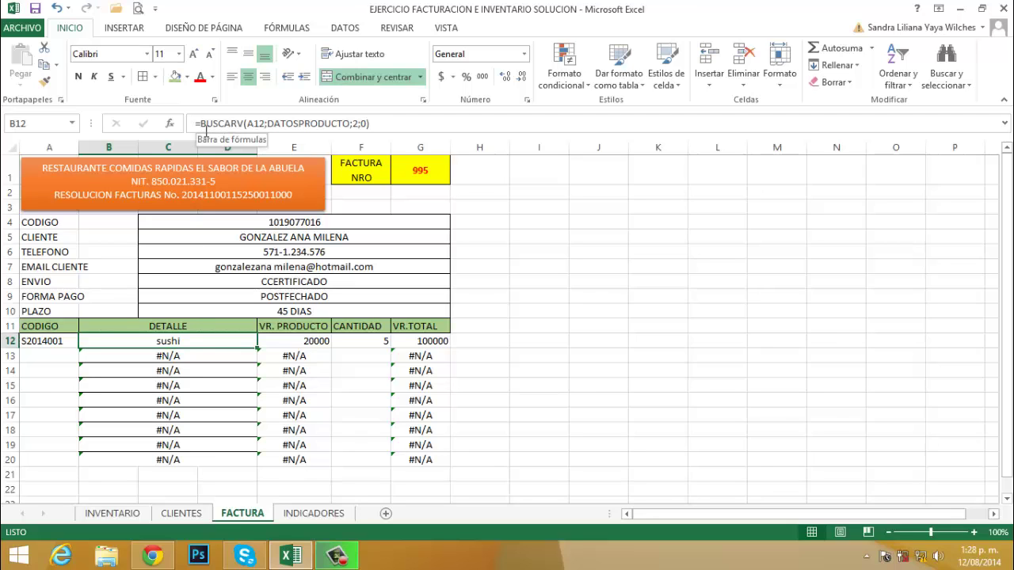
Change B12 to =SI(A12="";"";BUSCARV(A12;DATOSPRODUCTO;2;0)) so DETALLE stays blank without a code
left_click(206, 129)
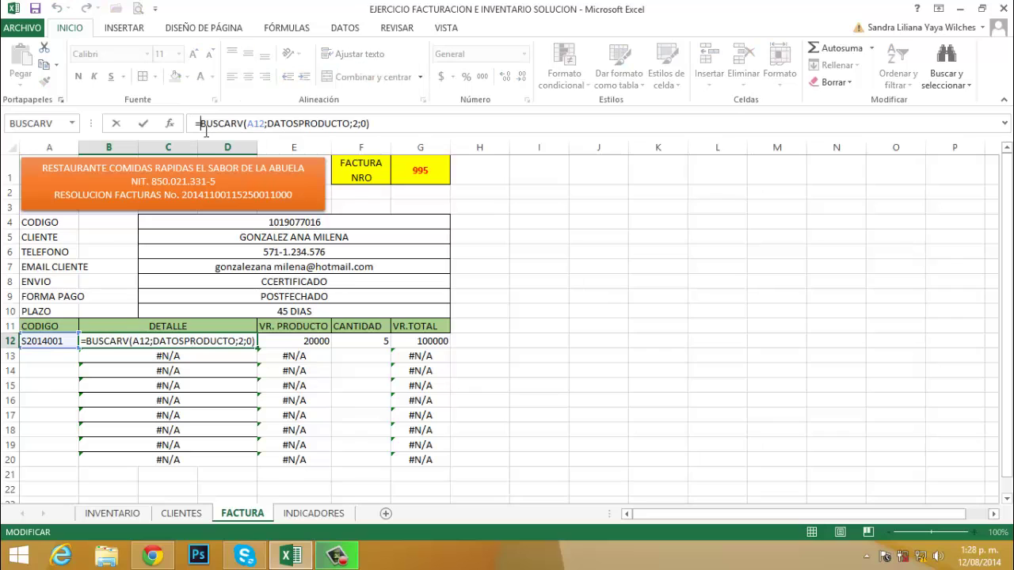
type("S")
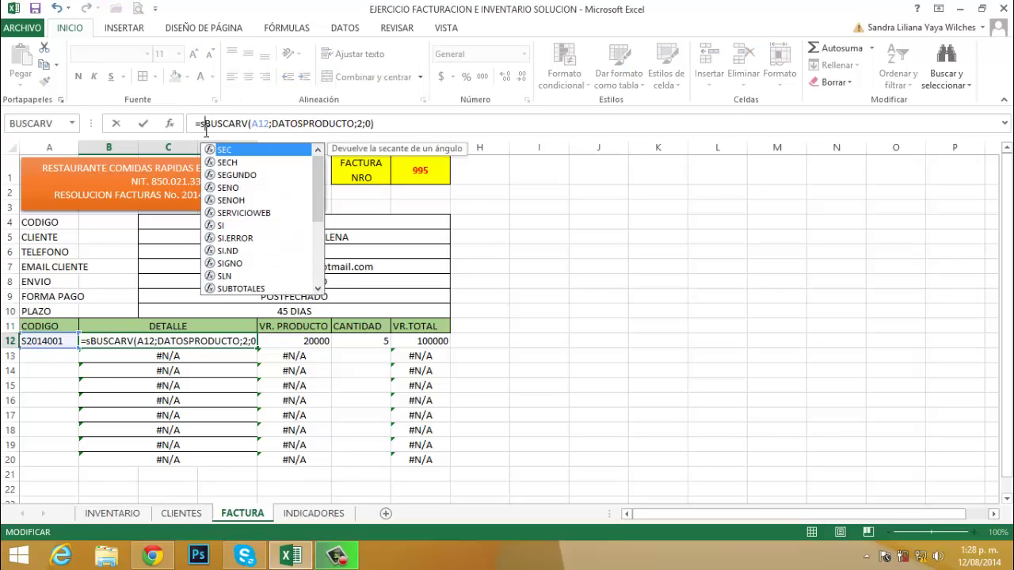
type("I")
key("BackSpace")
key("BackSpace")
type("SI")
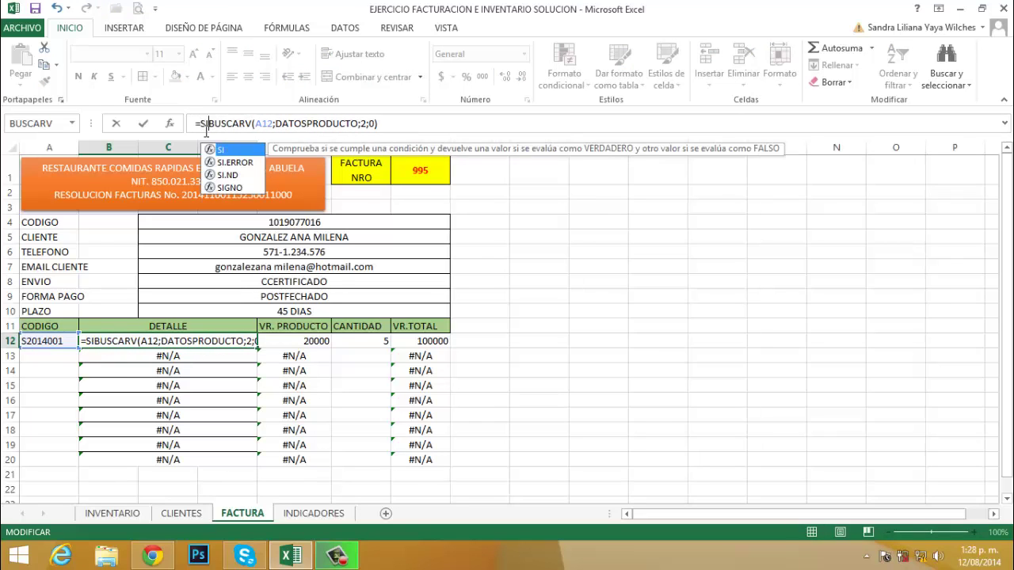
type("(")
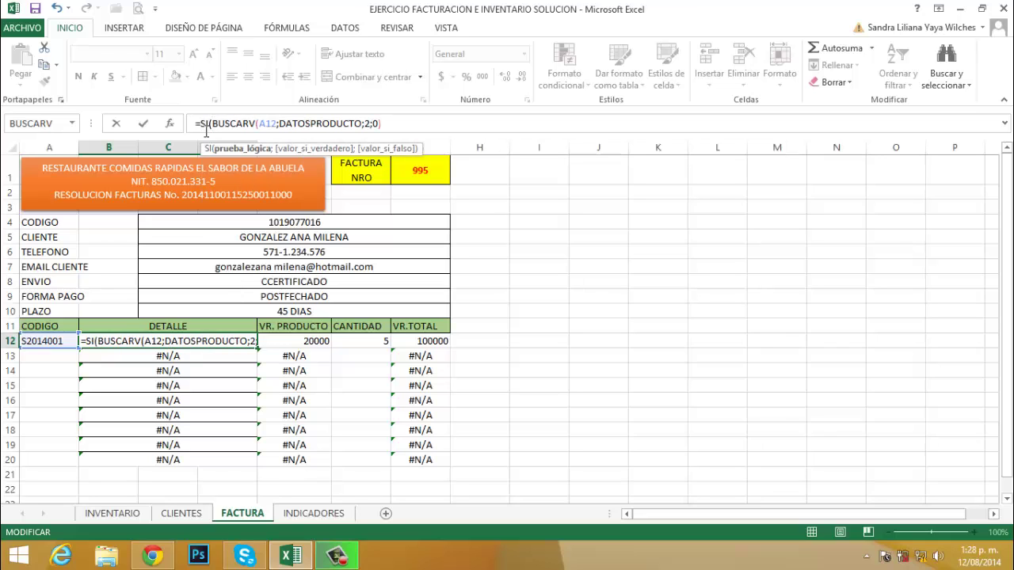
type("A12")
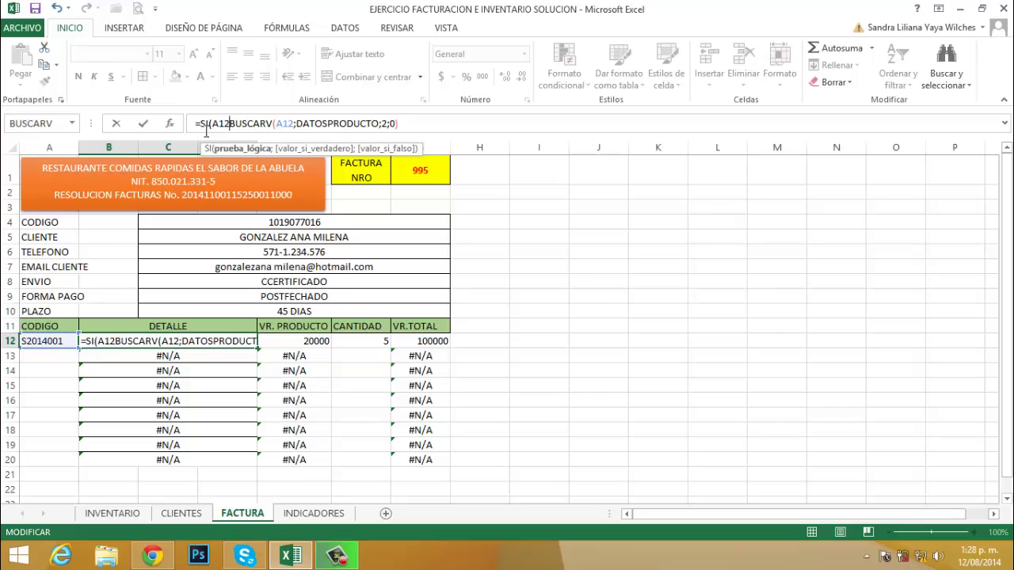
type("=")
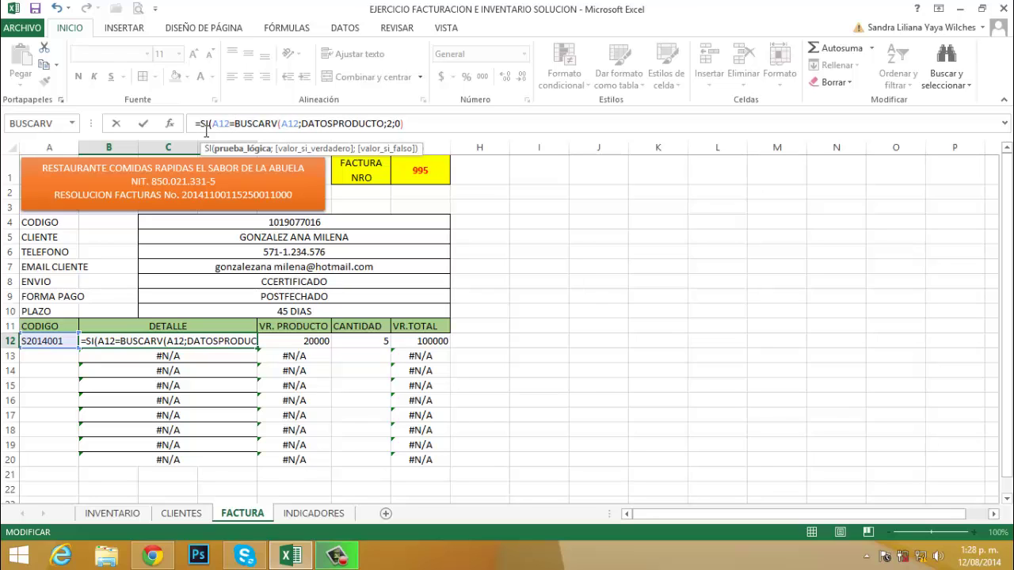
type("\"\"")
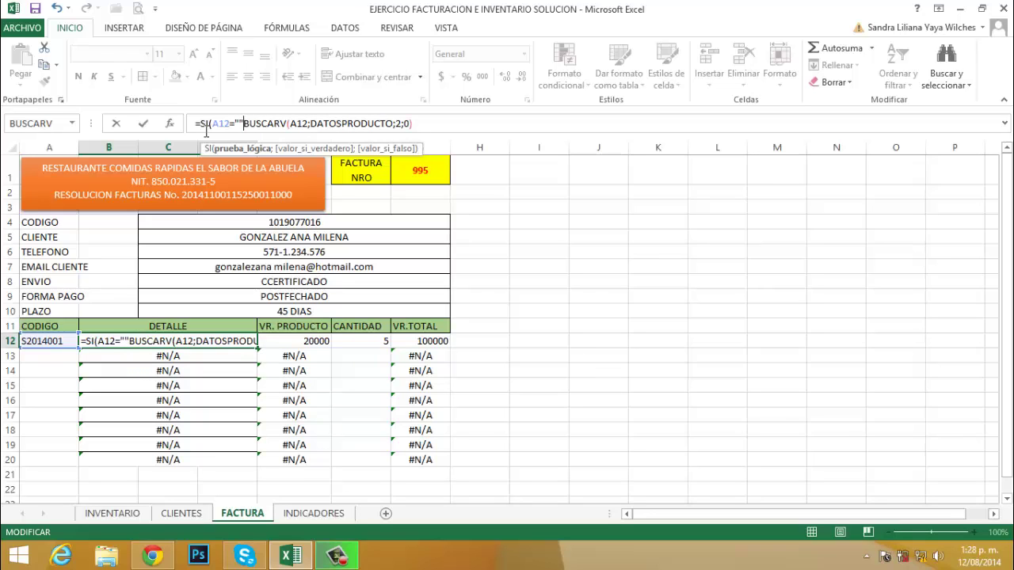
type(";")
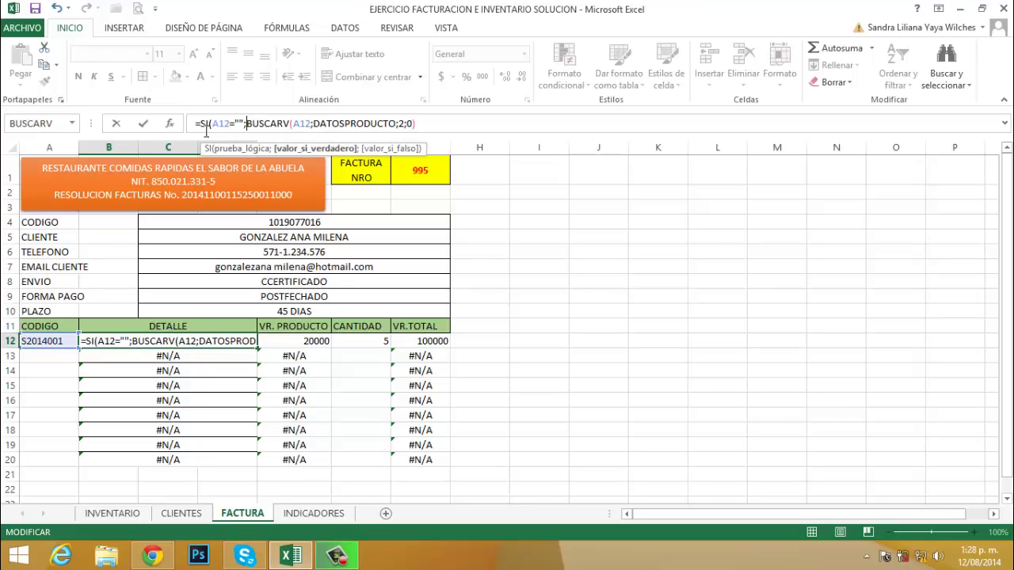
type("\"\"")
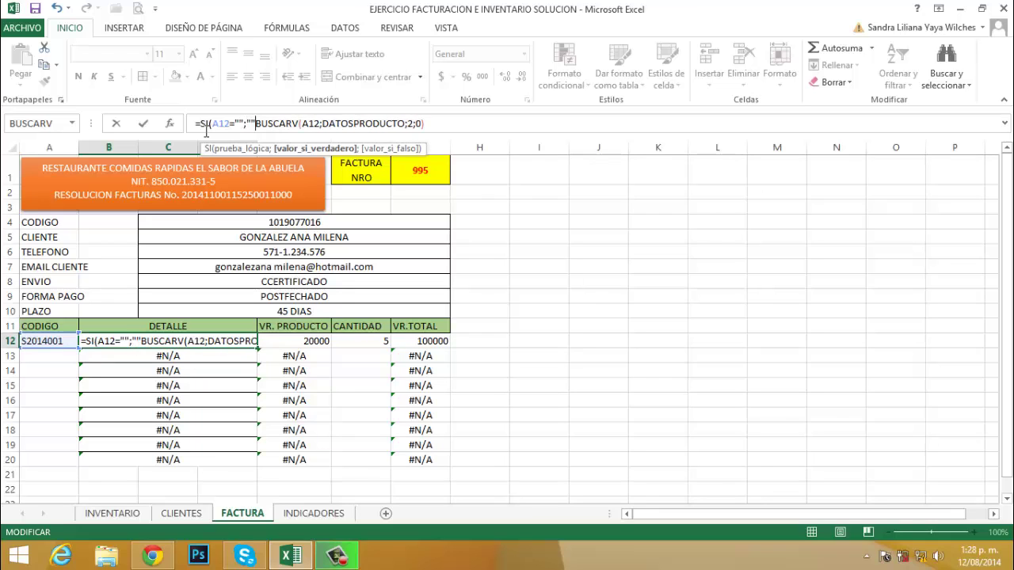
type(";")
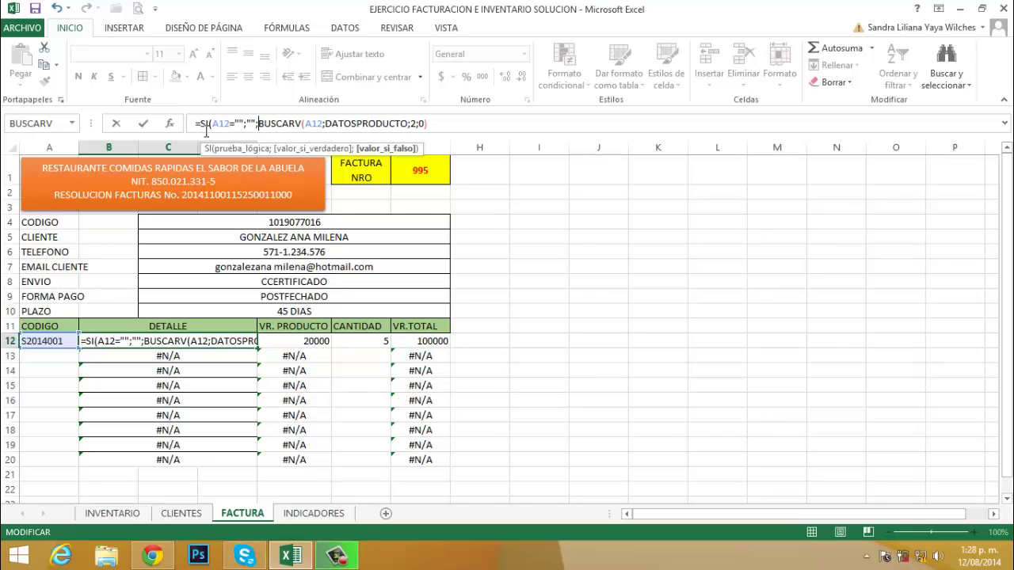
key("End")
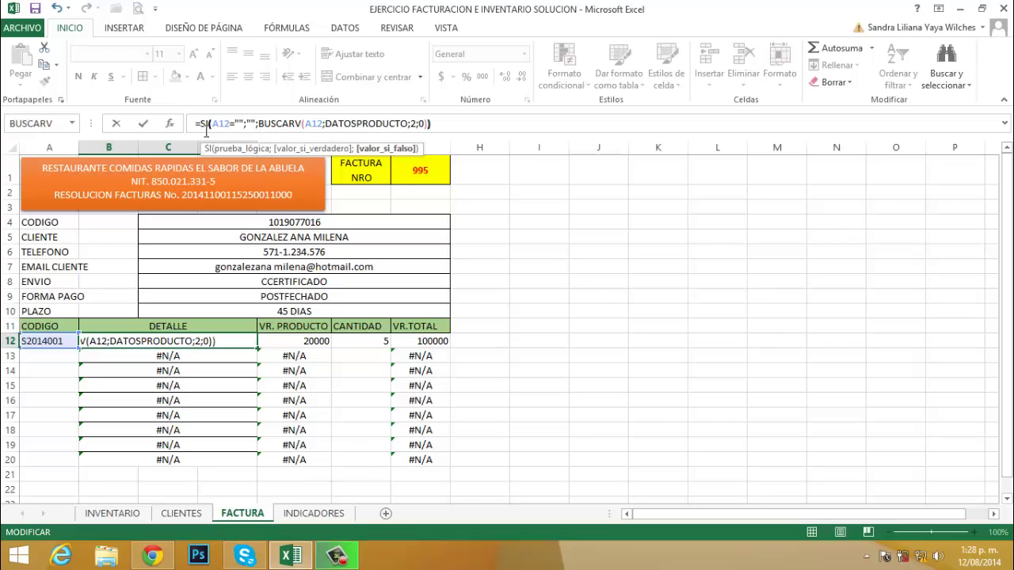
key("Return")
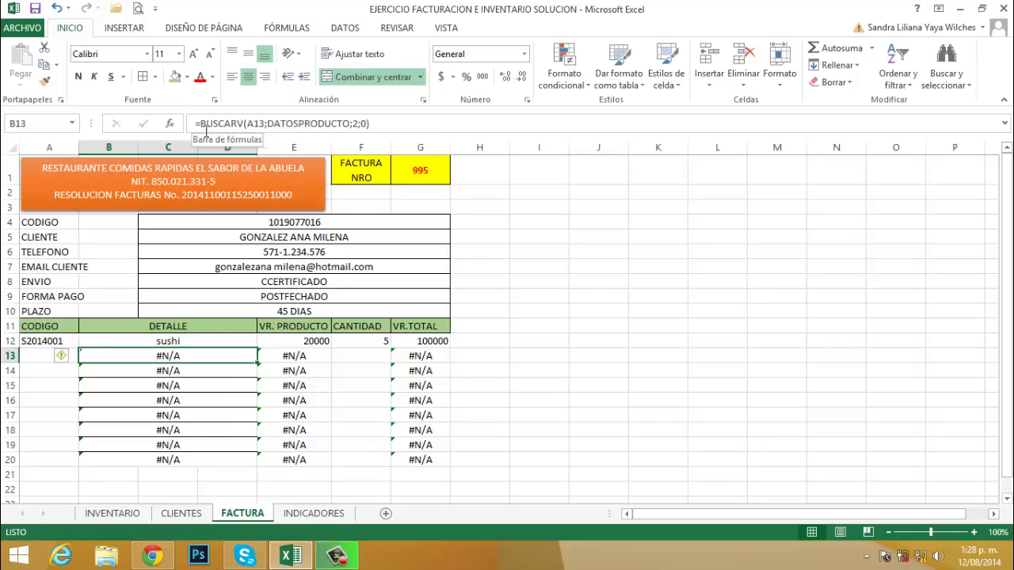
Clear A12 and change E12 to =SI(A12="";"";BUSCARV(A12;DATOSPRODUCTO;3;0))
left_click(49, 341)
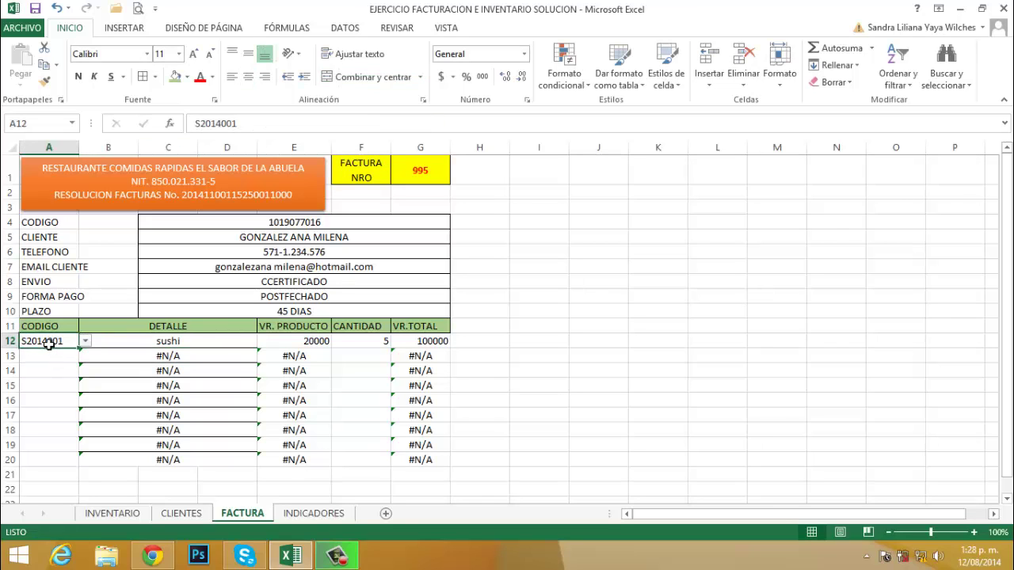
key("Delete")
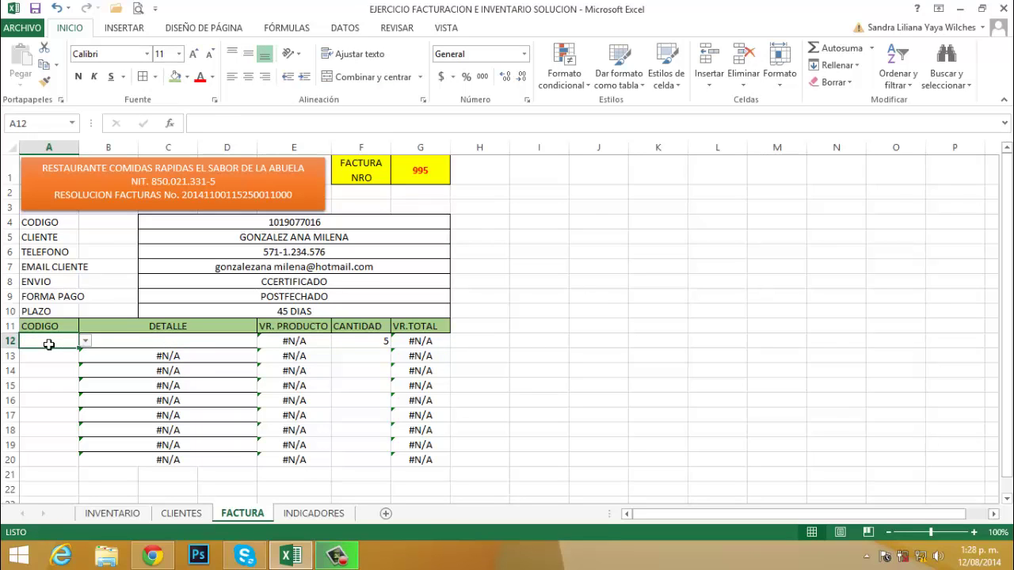
left_click(294, 344)
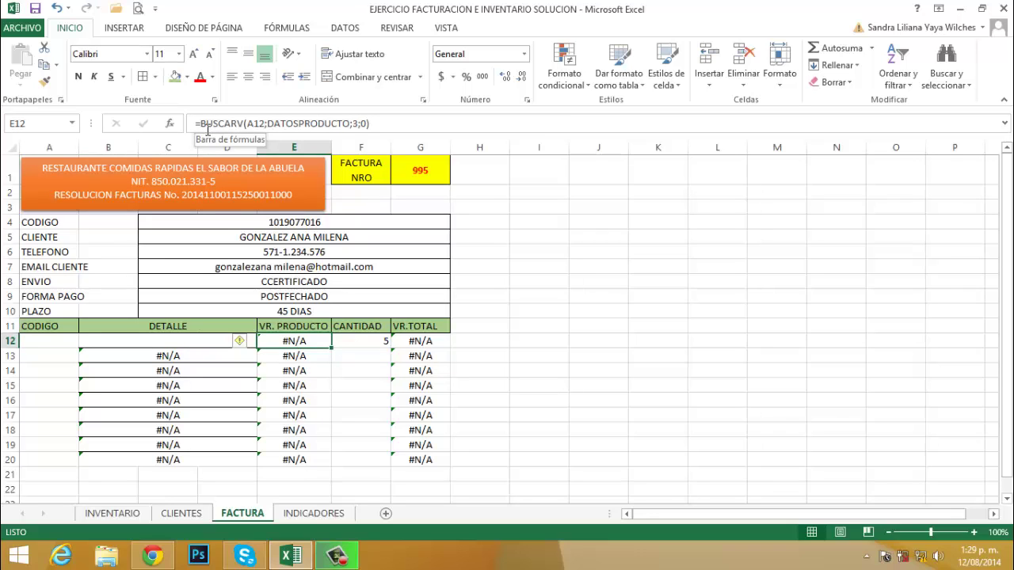
left_click(207, 126)
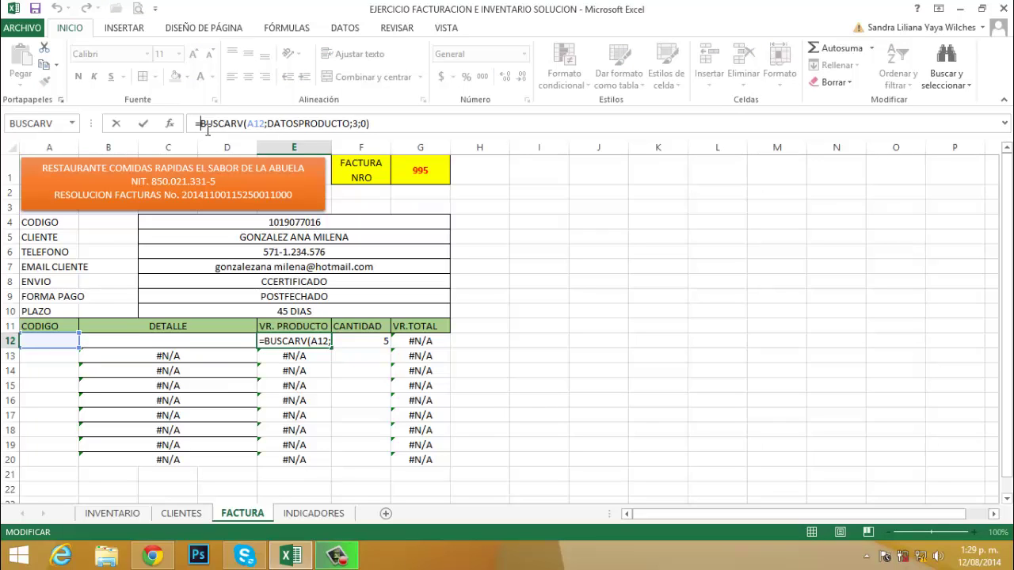
type("S")
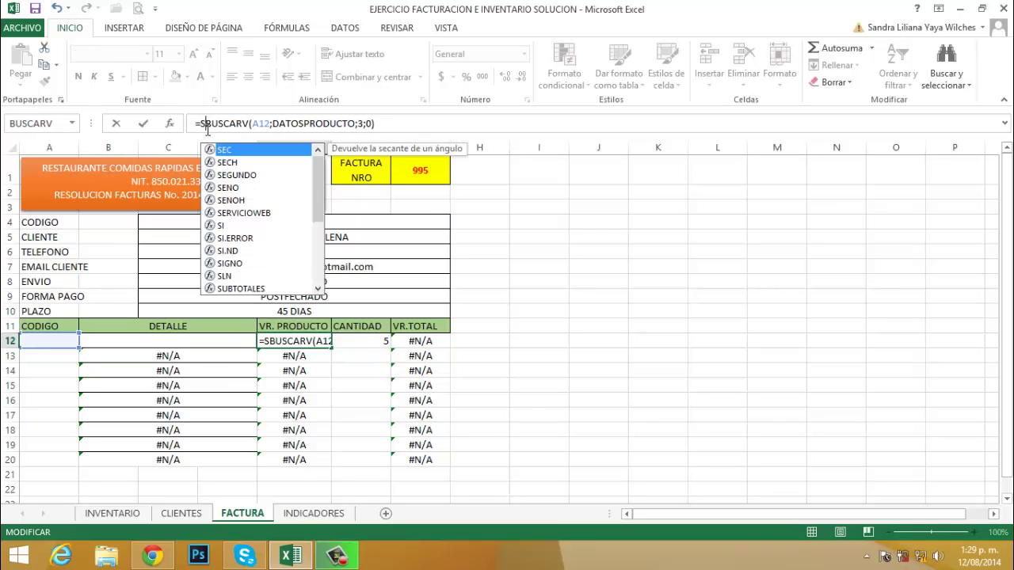
type("I(")
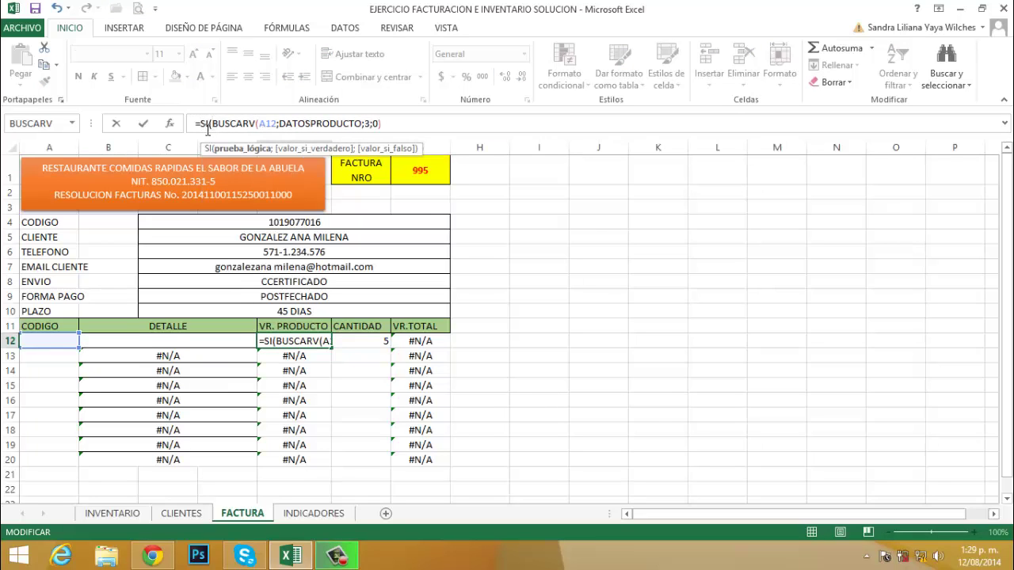
type("A12")
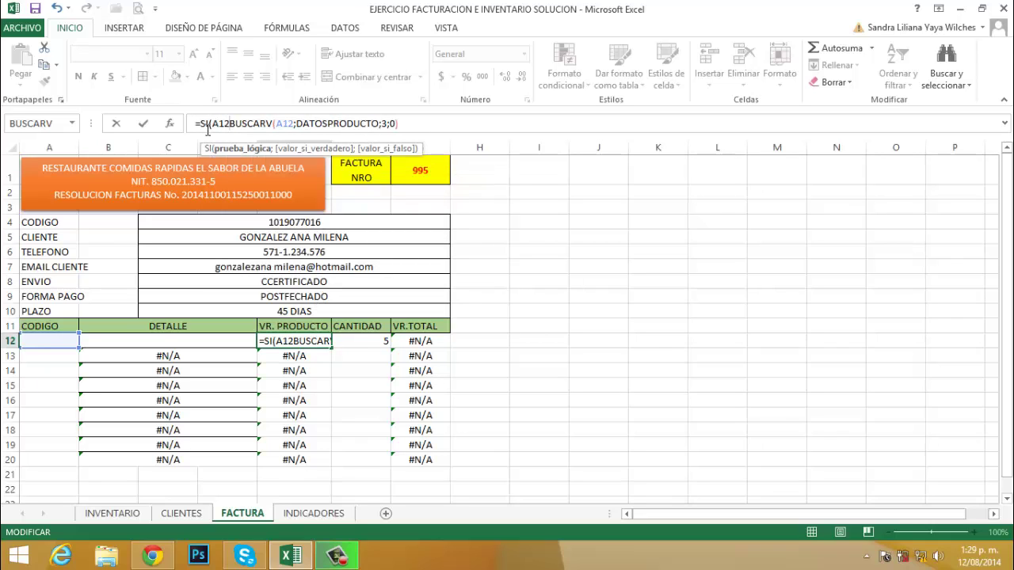
type("=\"\"")
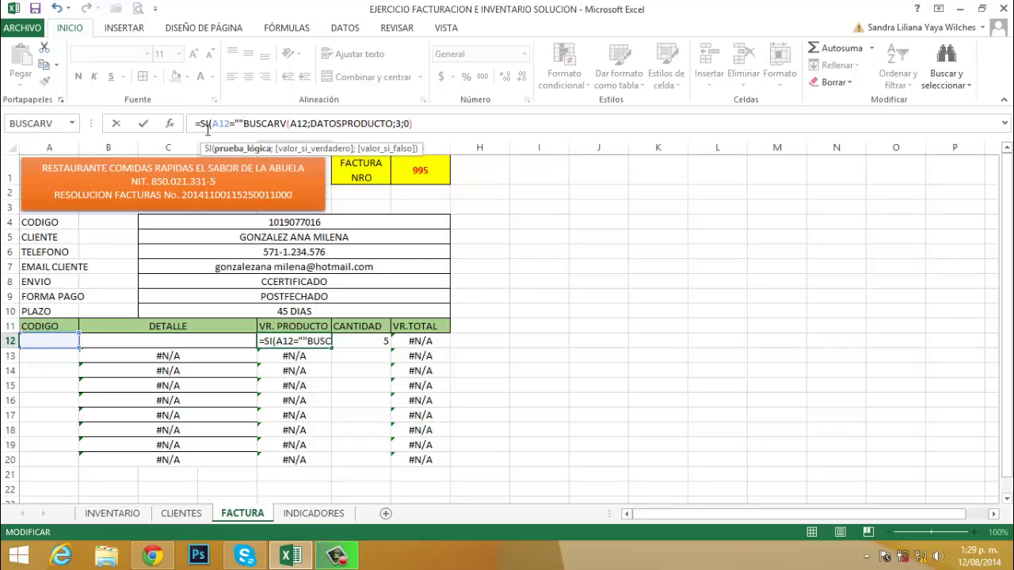
type(";\"\"")
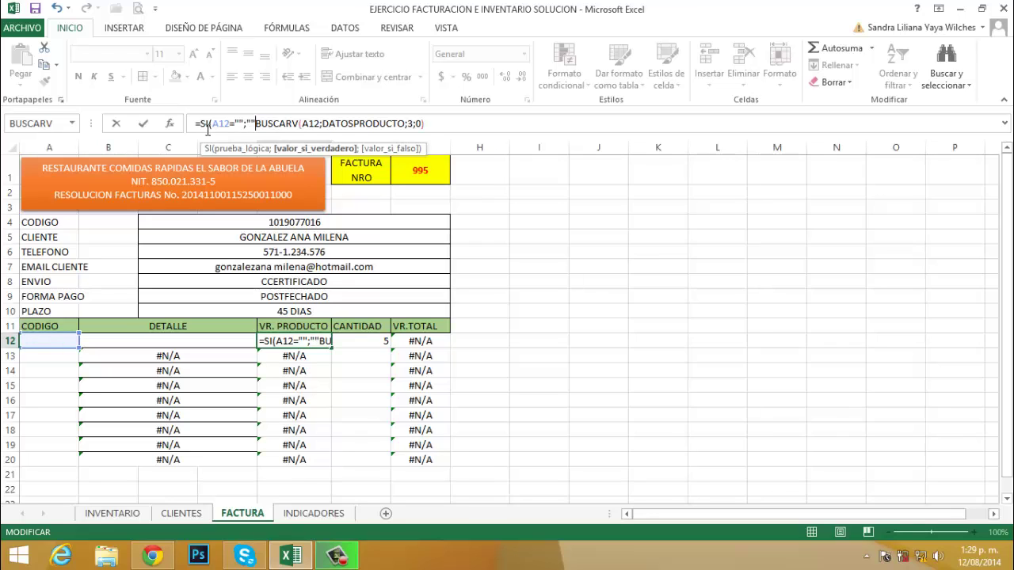
type(";")
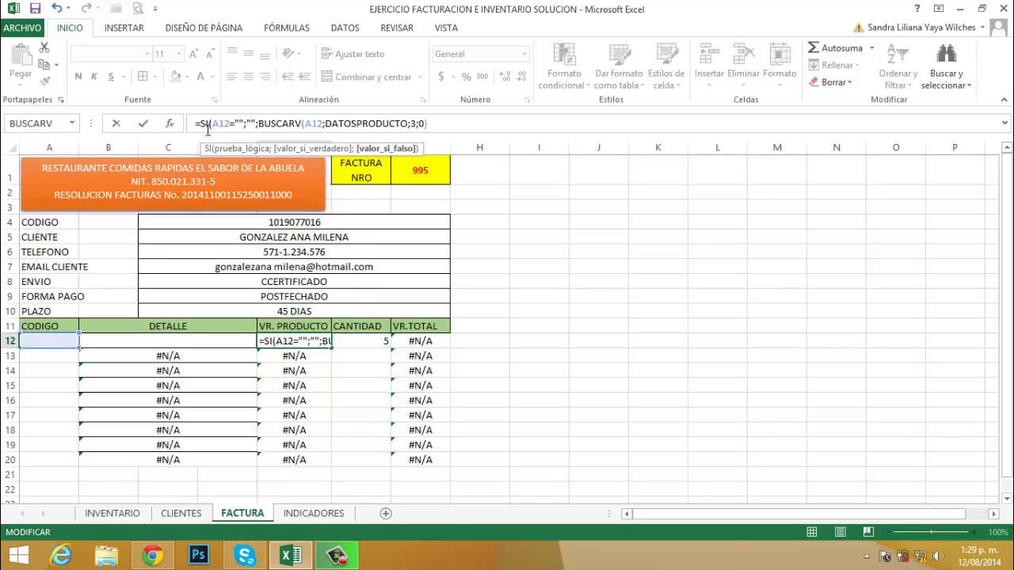
key("End")
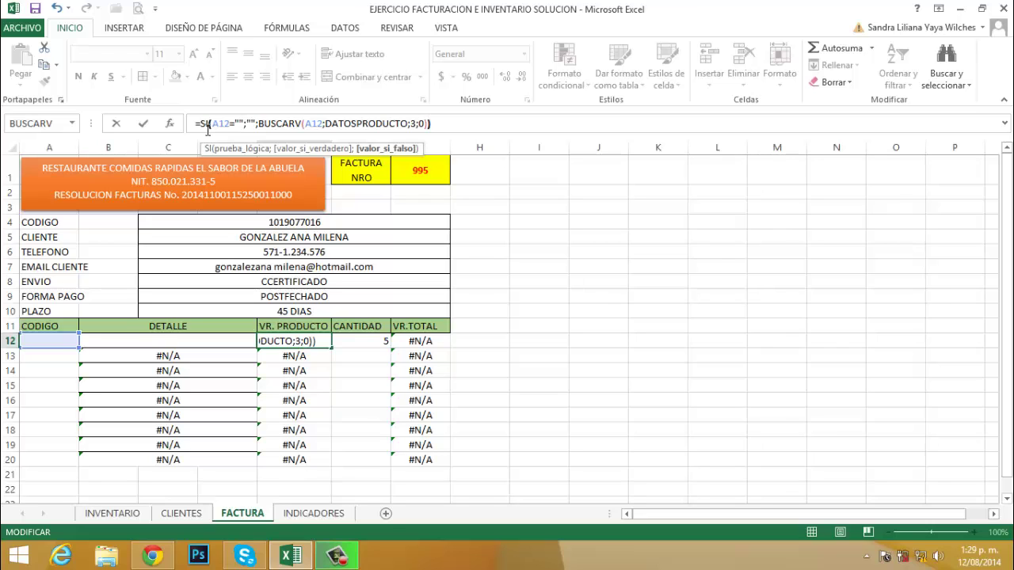
key("Return")
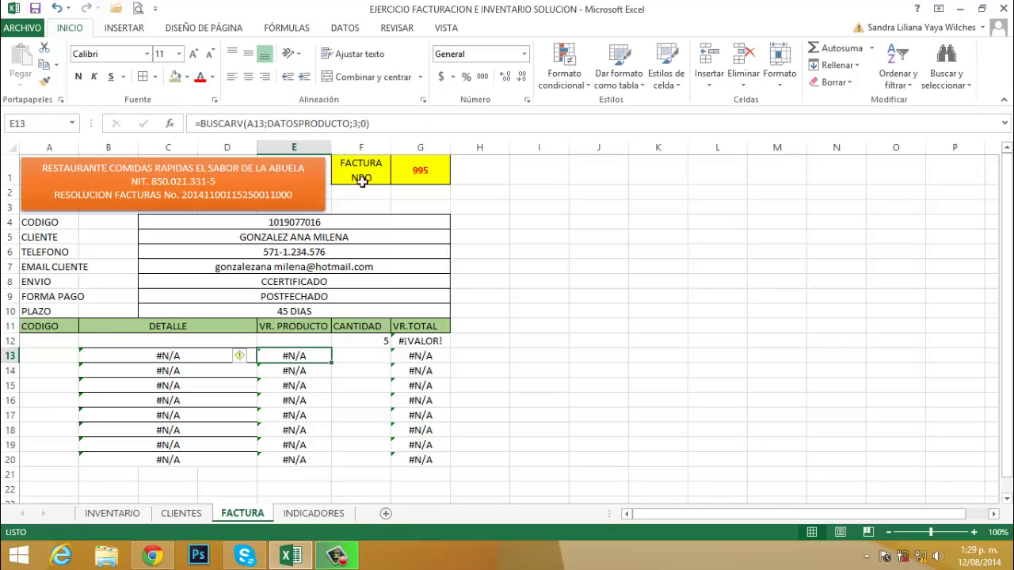
Enter quantity 0 in the CANTIDAD cell F12
left_click(433, 346)
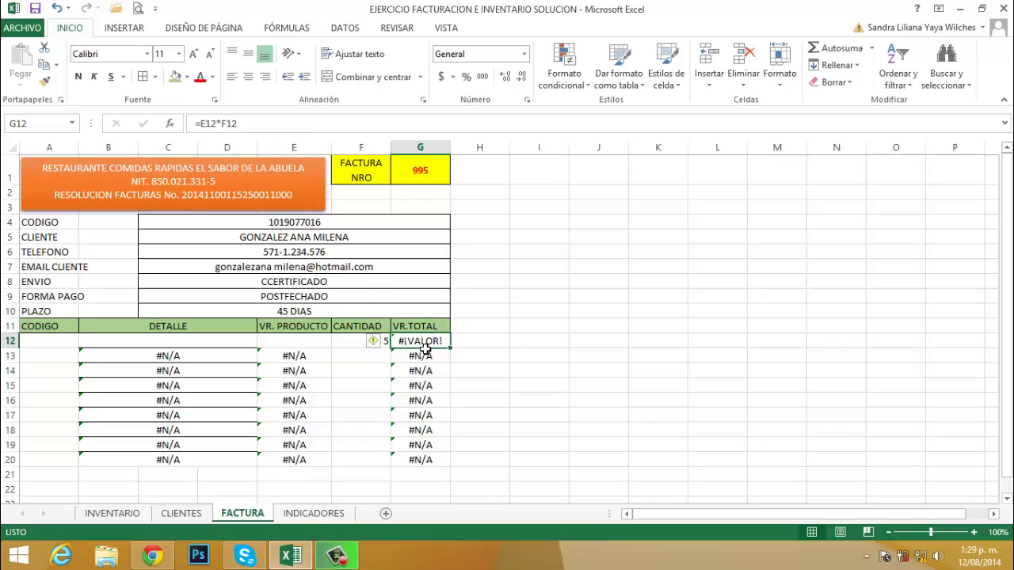
left_click(317, 344)
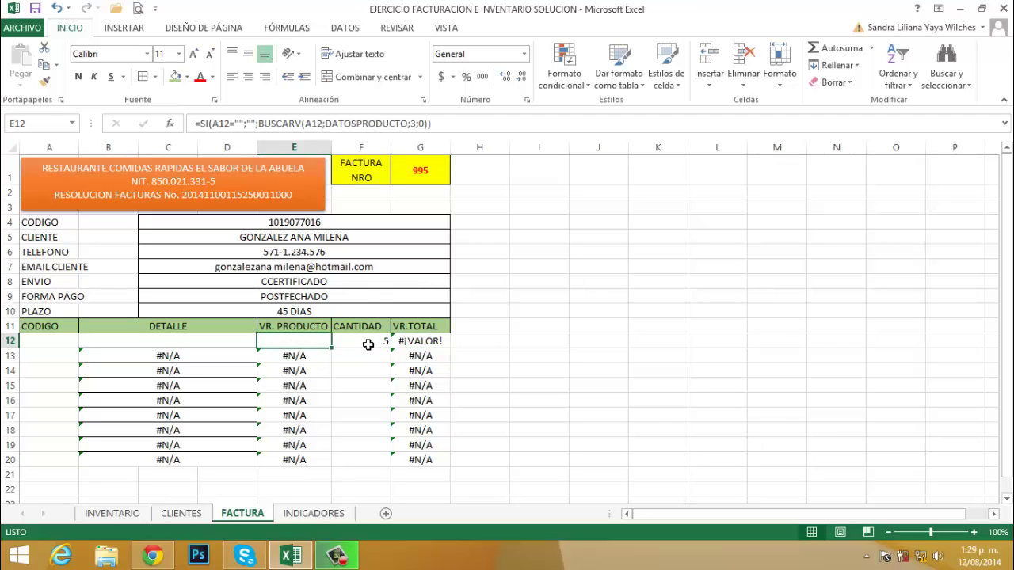
left_click(369, 343)
type("0")
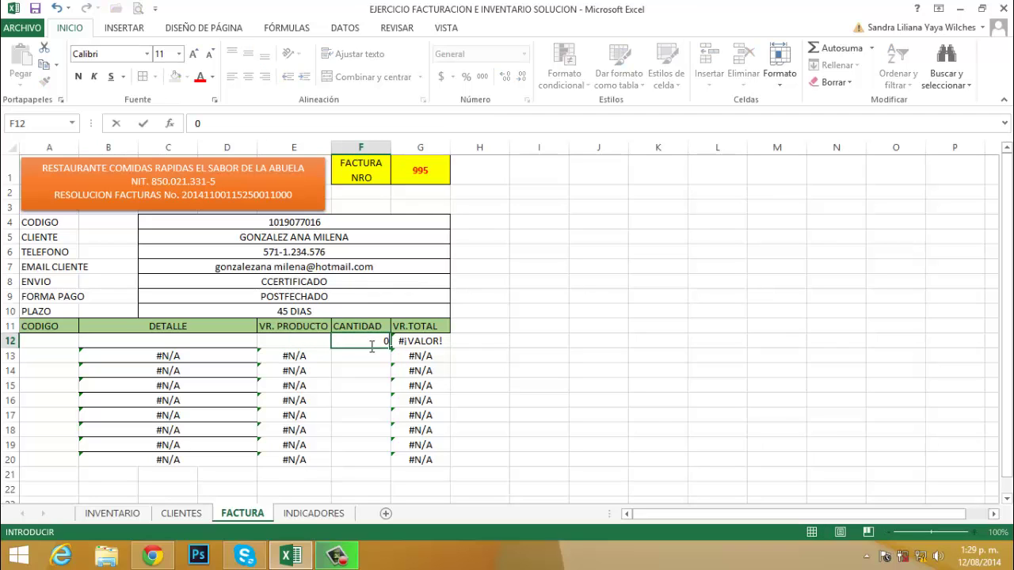
key("Return")
Set G12's VR.TOTAL formula to =SI(A12="";"";E12*F12)
left_click(417, 343)
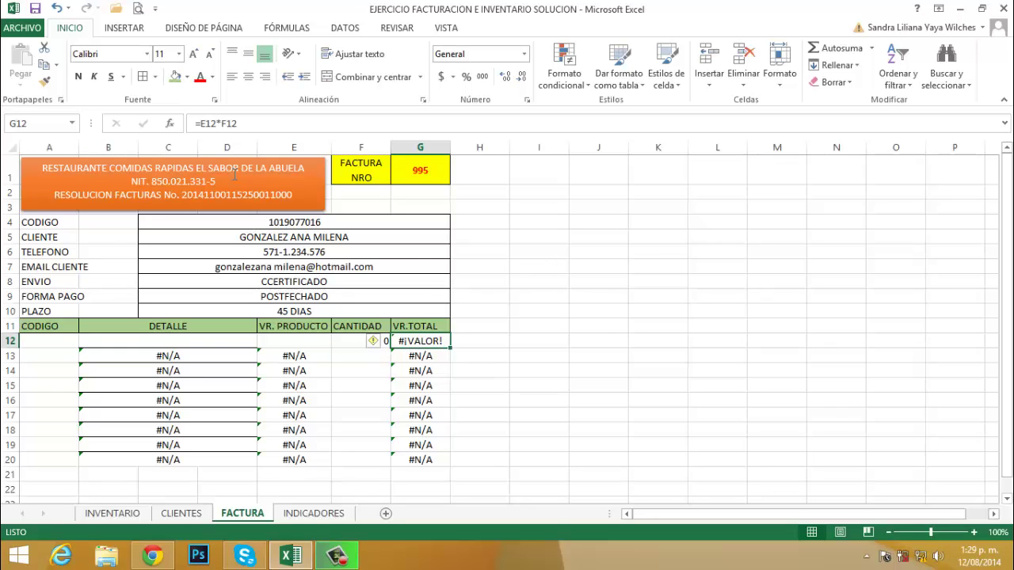
left_click(197, 123)
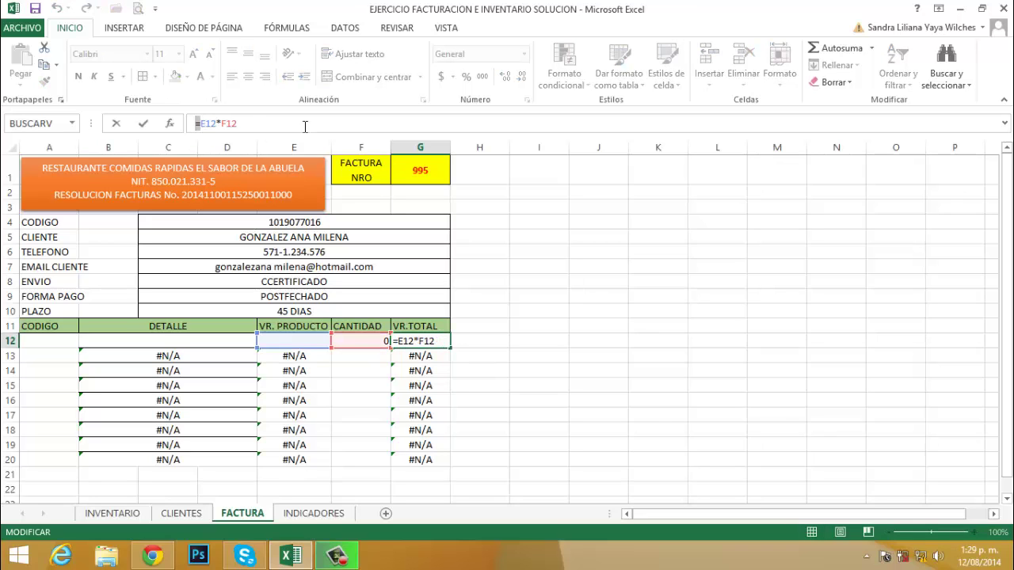
left_click(428, 341)
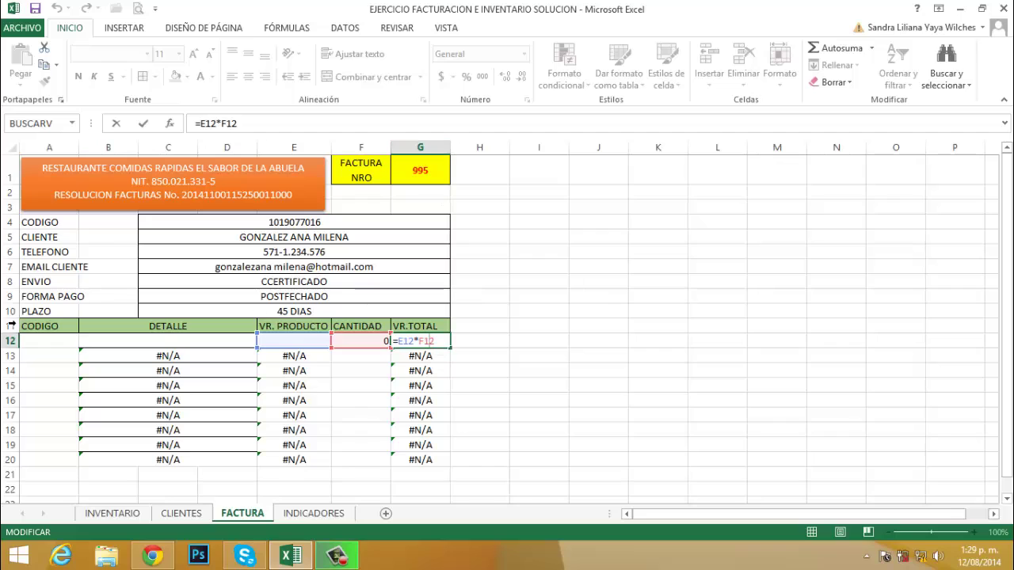
left_click(203, 125)
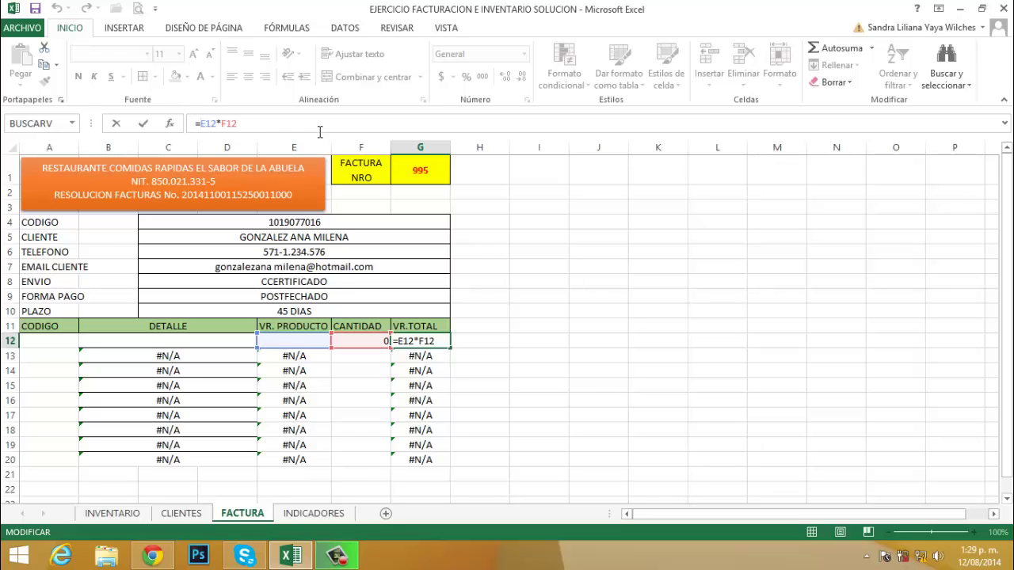
type("SI(")
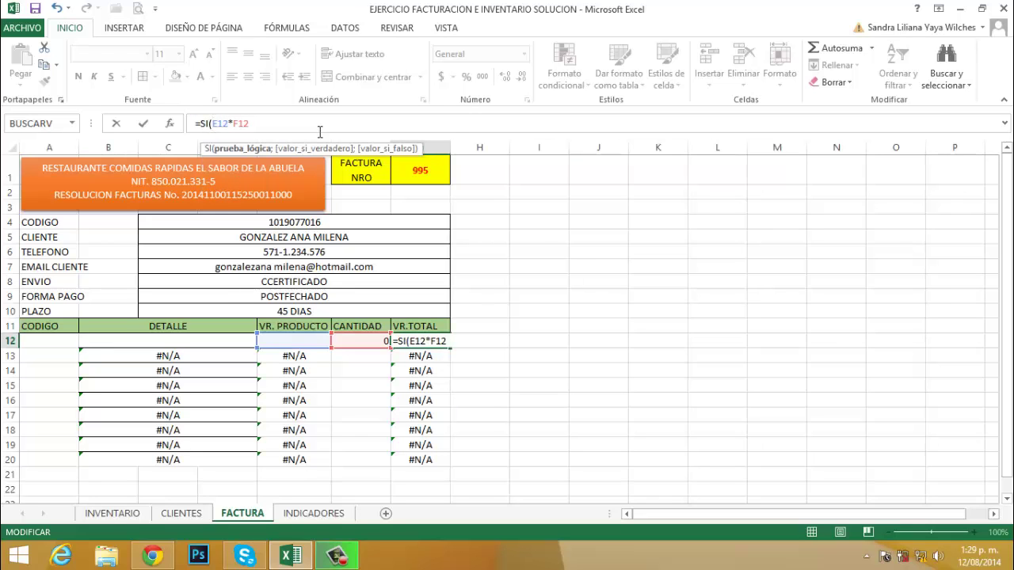
type("A12=")
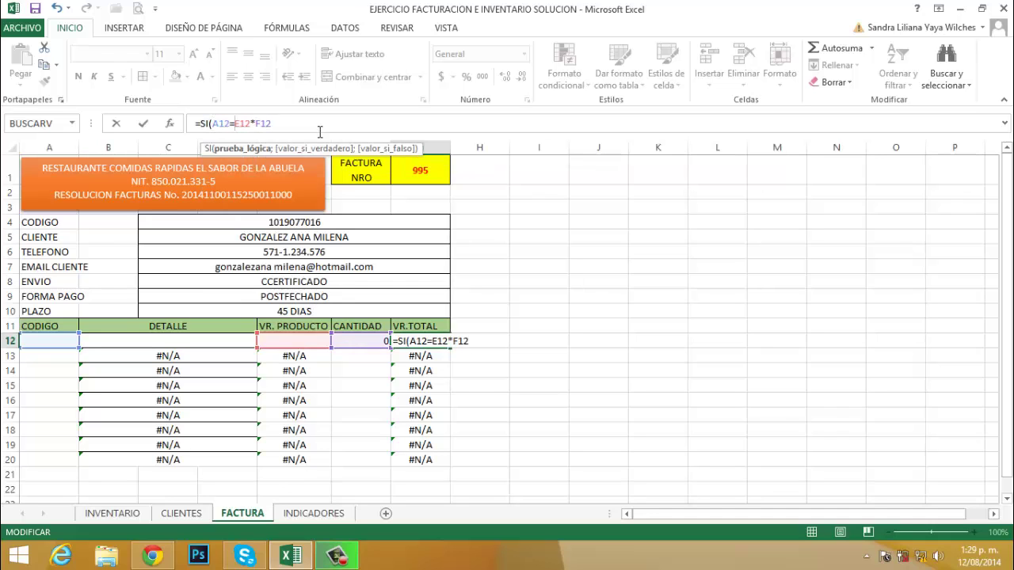
type("\"\"")
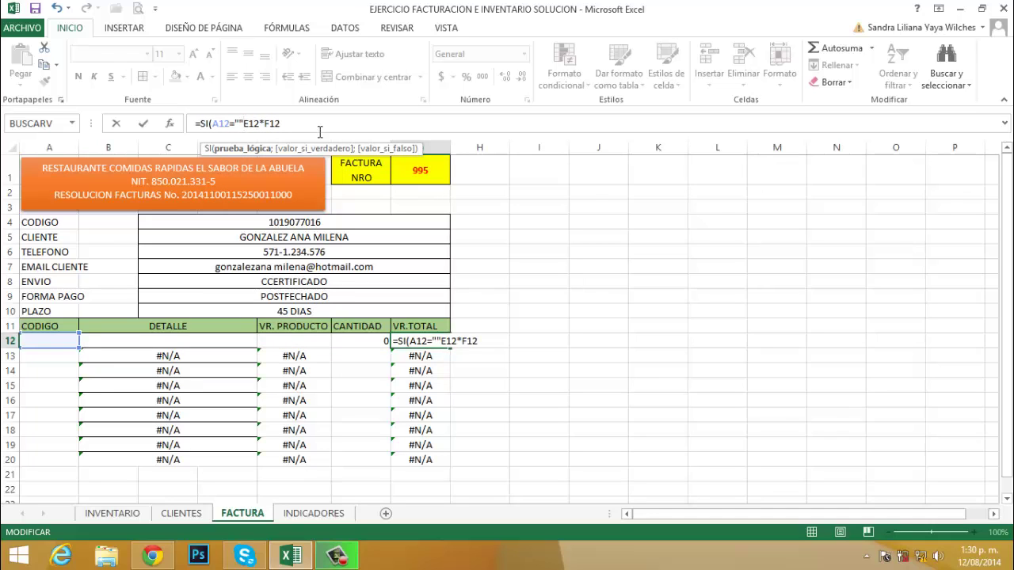
type(";")
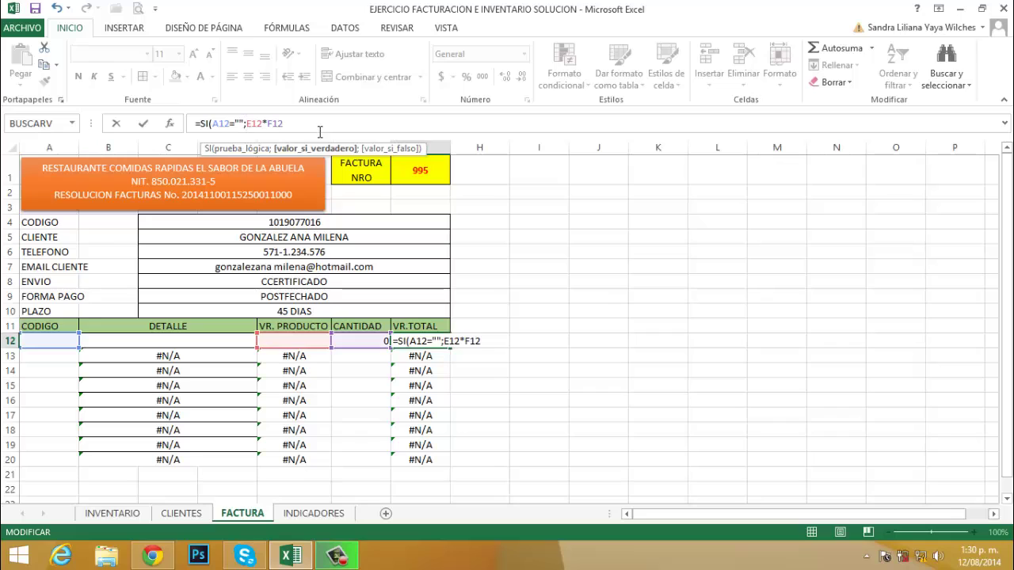
type("\"\"")
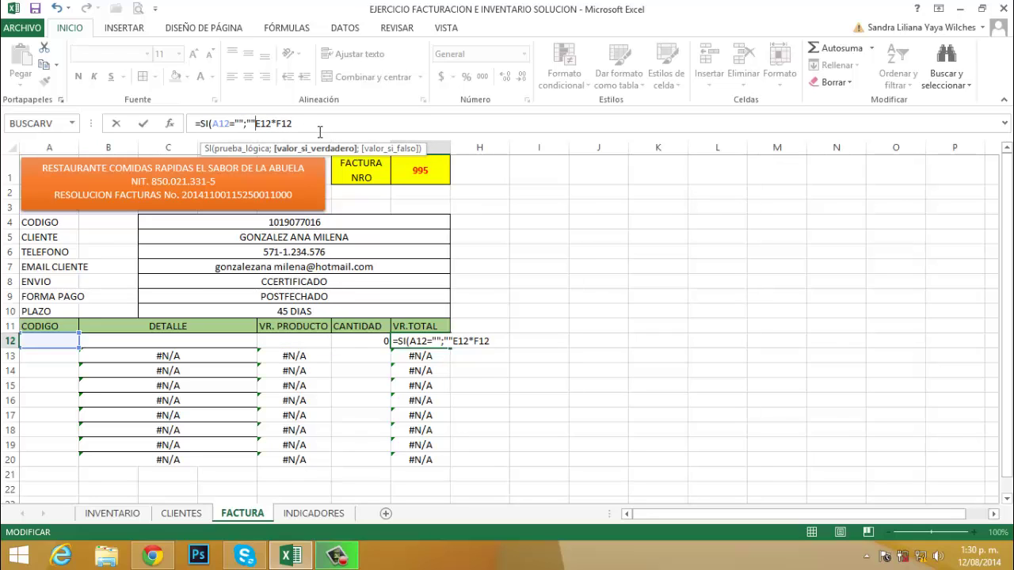
type(";E12*F12")
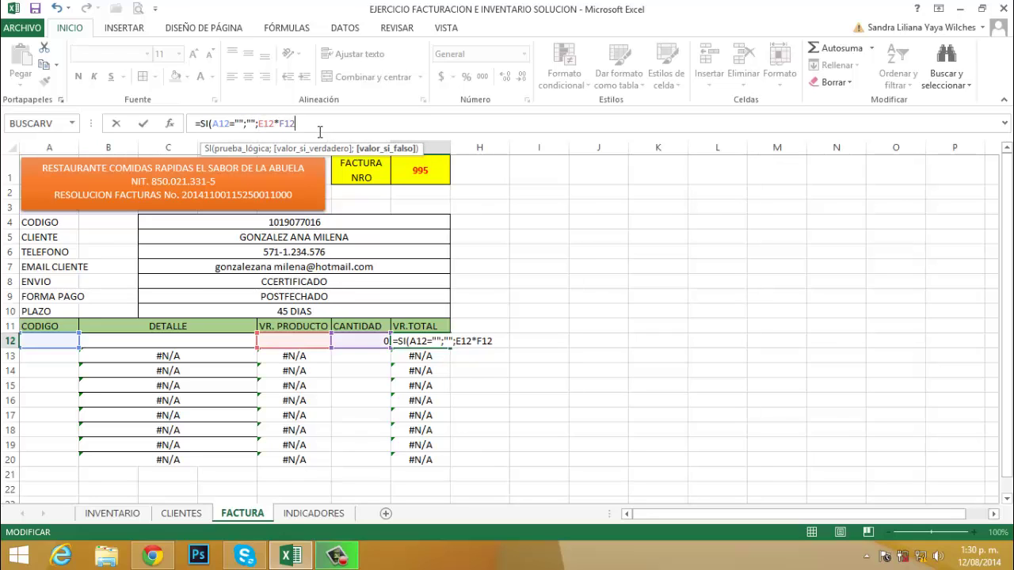
type(")")
key("Return")
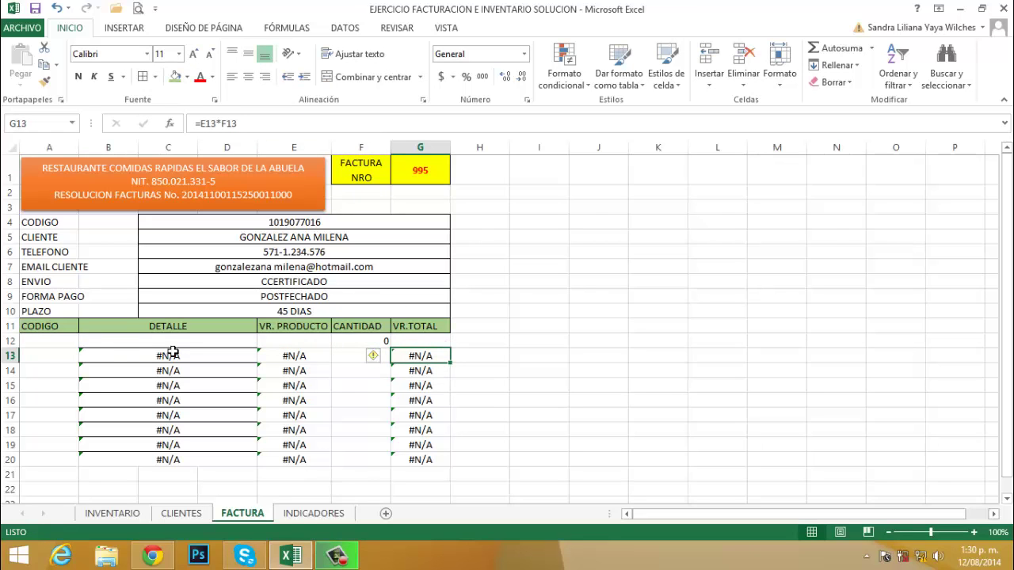
Copy the first invoice line A12:G12 down to row 20, dismissing the merged-cell warning
left_click(104, 345)
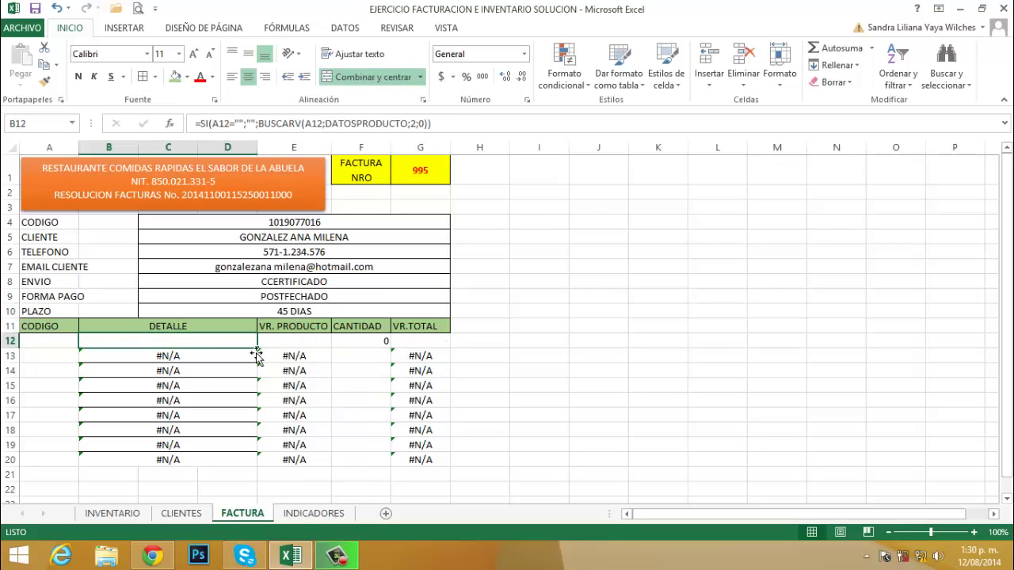
left_click_drag(55, 344, 437, 341)
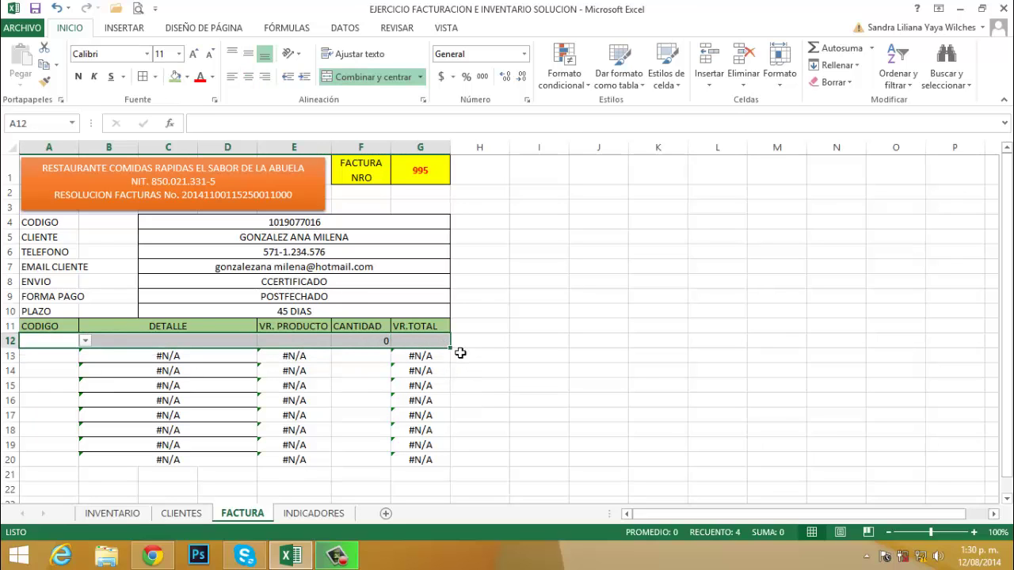
left_click_drag(457, 353, 459, 472)
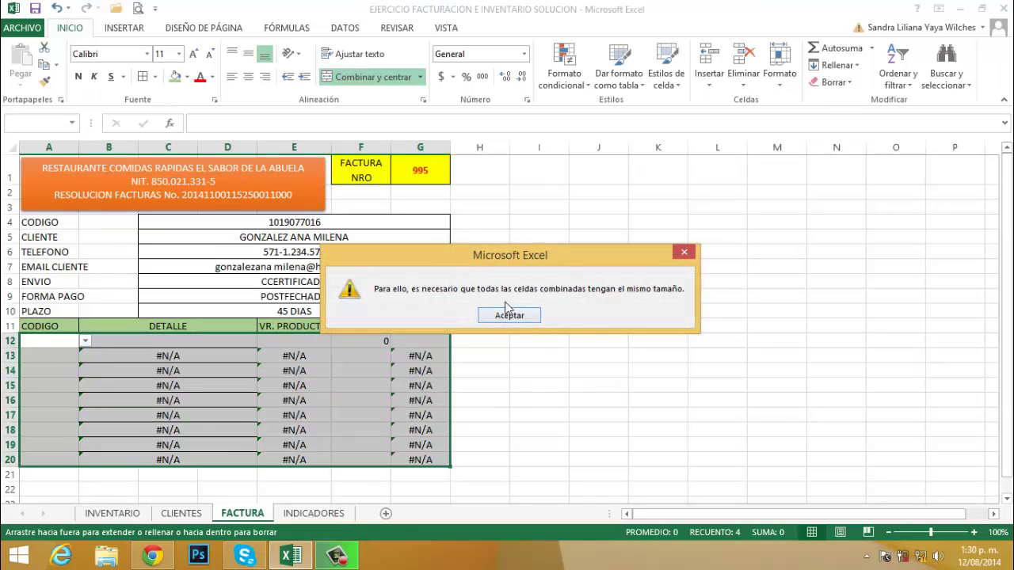
left_click(508, 315)
left_click(498, 444)
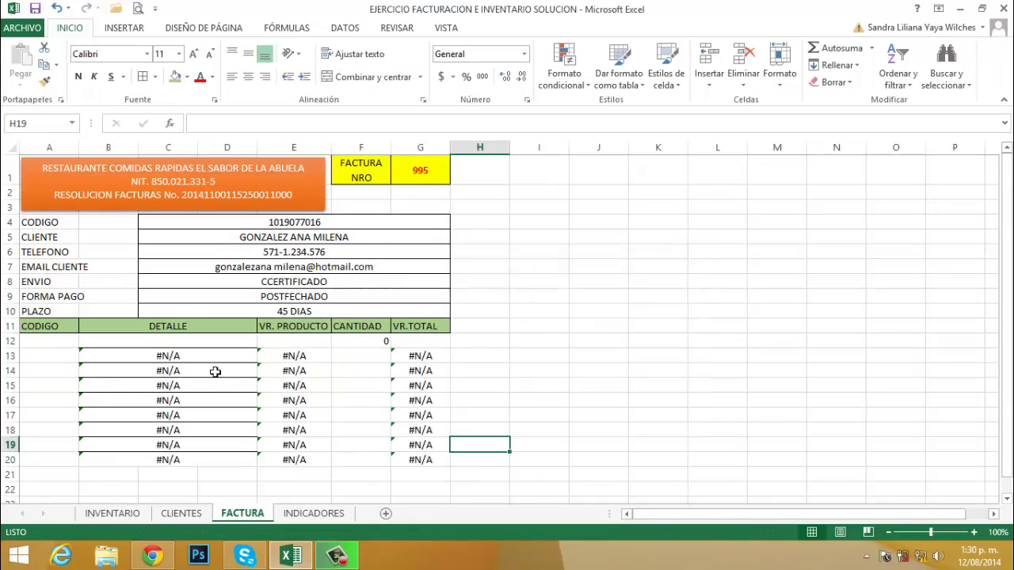
Fill the DETALLE, VR.PRODUCTO and VR.TOTAL formulas from row 12 down to row 20
left_click(119, 357)
left_click(247, 344)
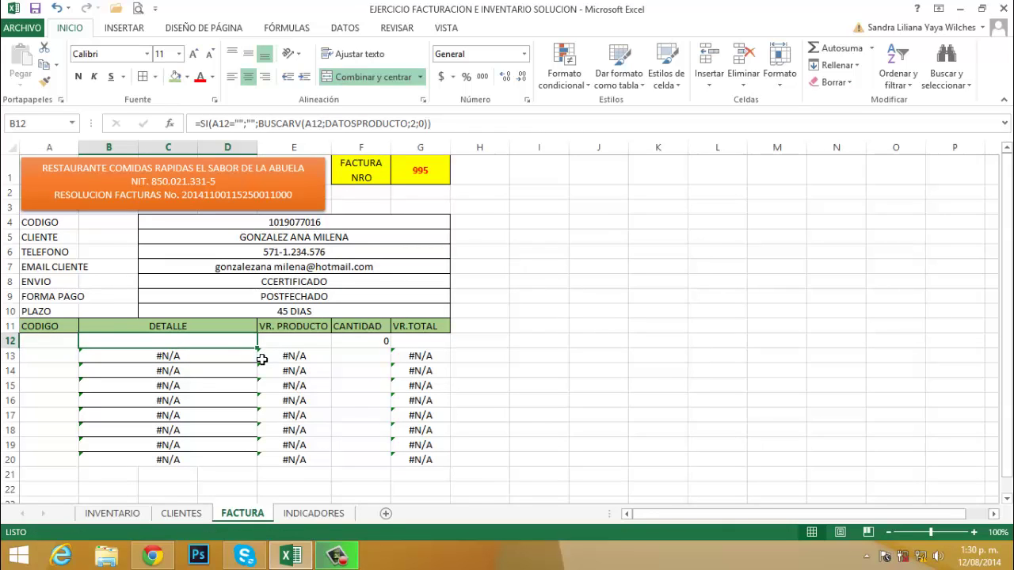
left_click_drag(262, 350, 264, 474)
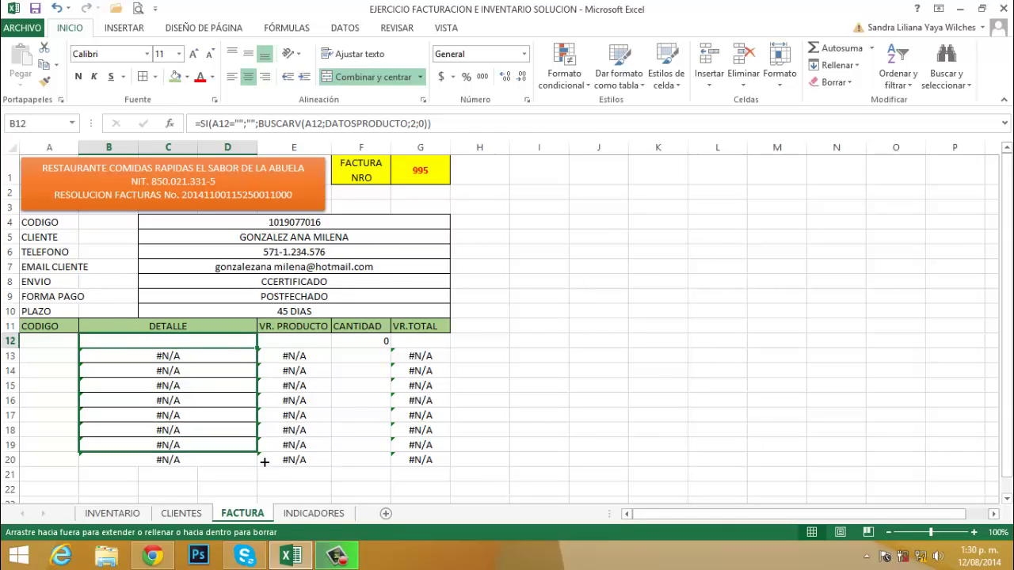
left_click(319, 344)
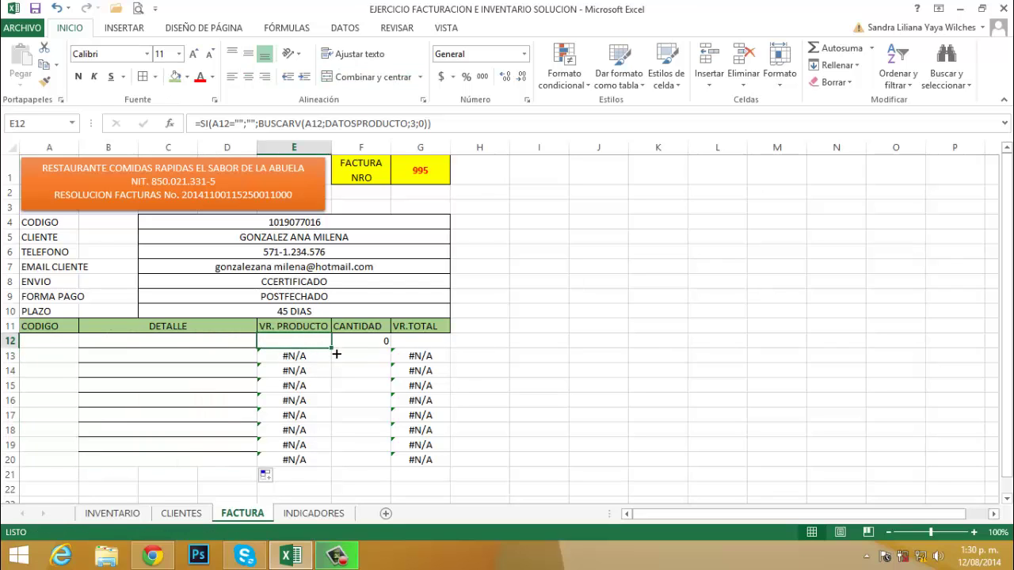
double_click(333, 350)
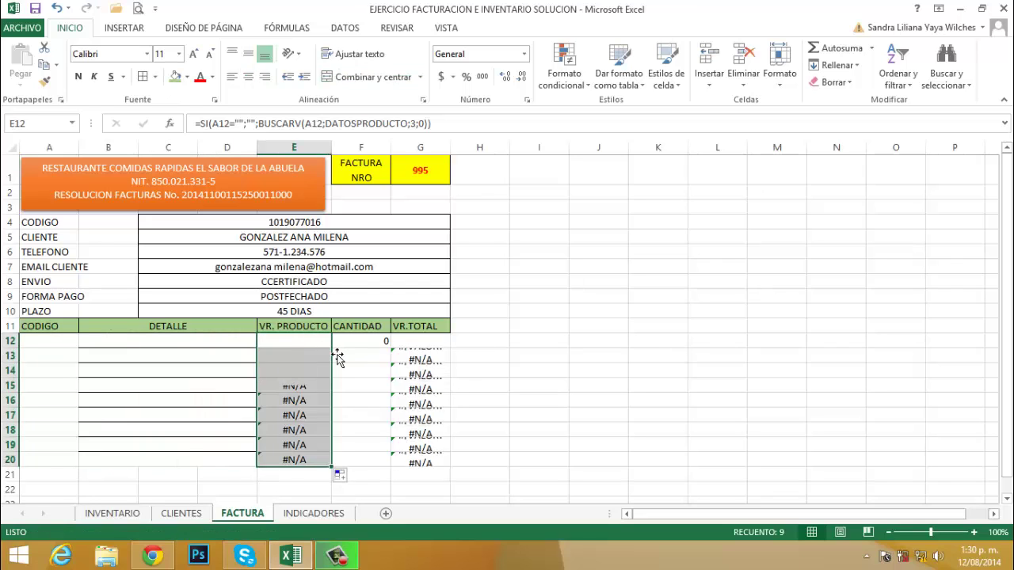
left_click(438, 343)
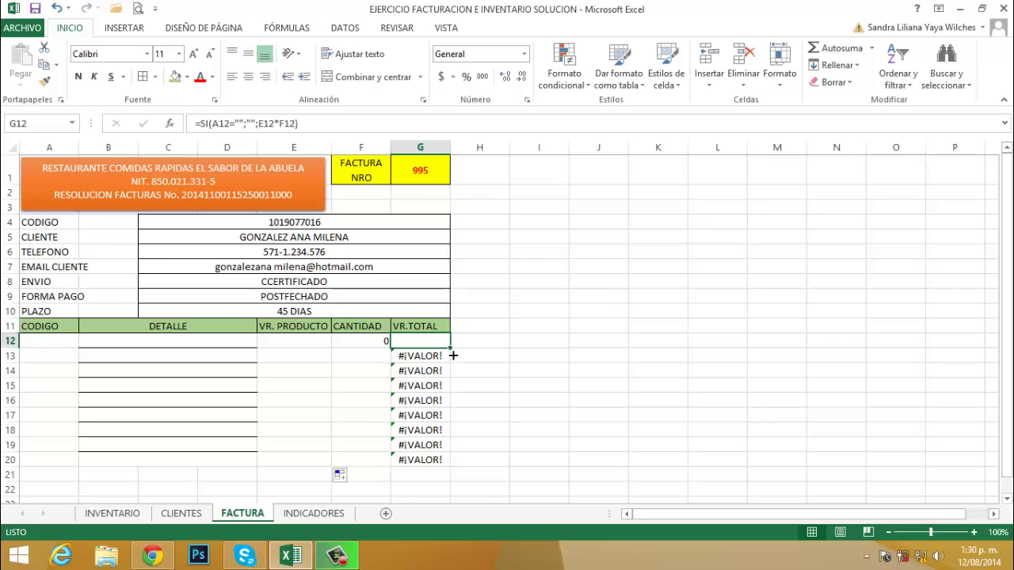
double_click(456, 355)
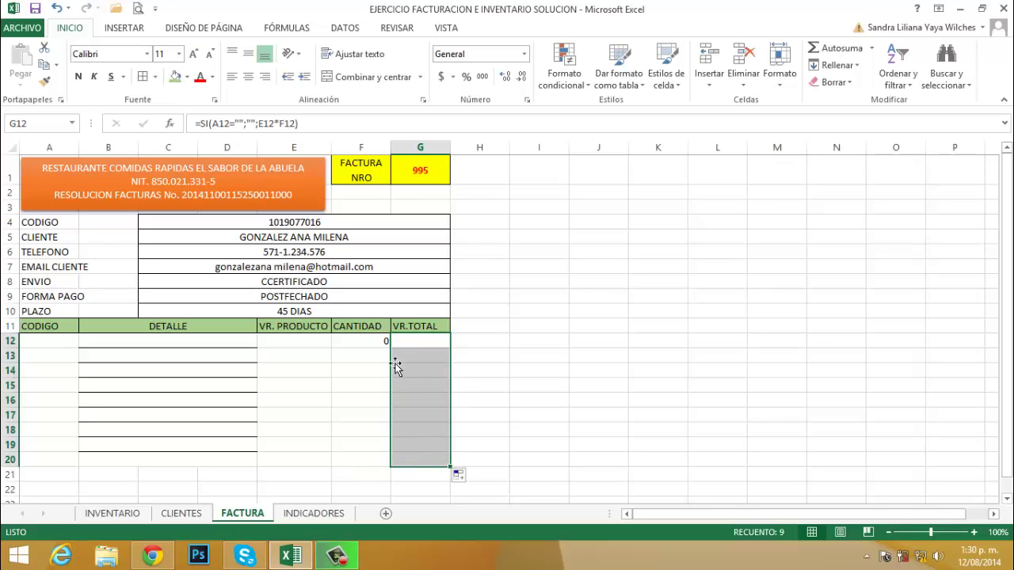
Put quantity 0 into every CANTIDAD cell F12:F20 at once
left_click(368, 360)
left_click_drag(379, 347, 376, 461)
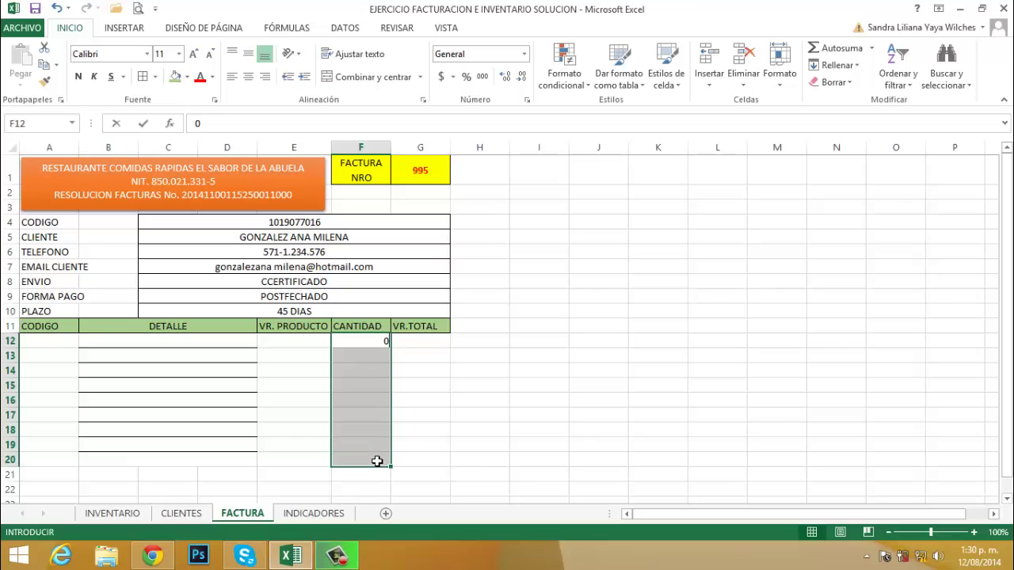
key("Return")
type("0")
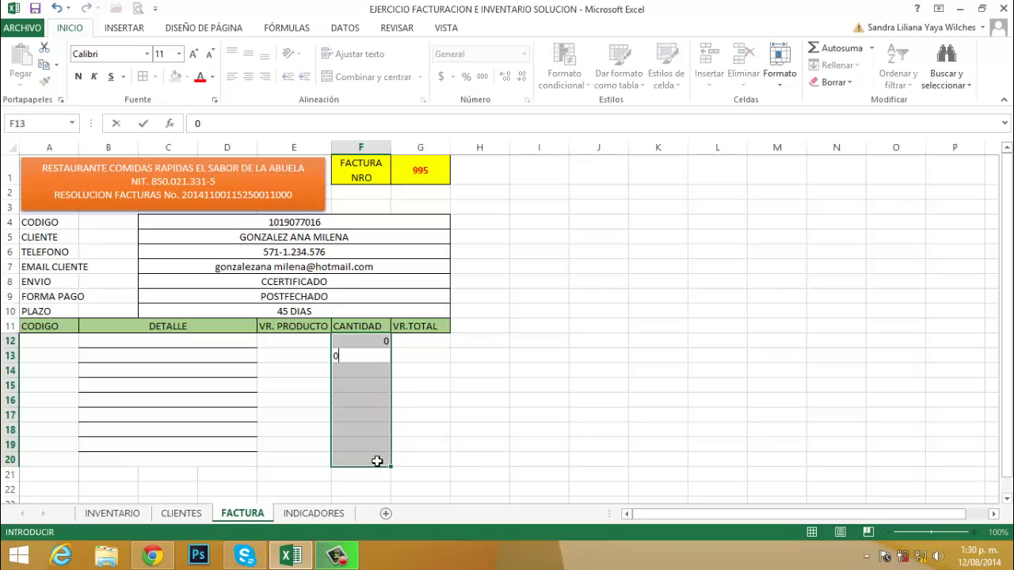
key("ctrl+Return")
left_click(420, 389)
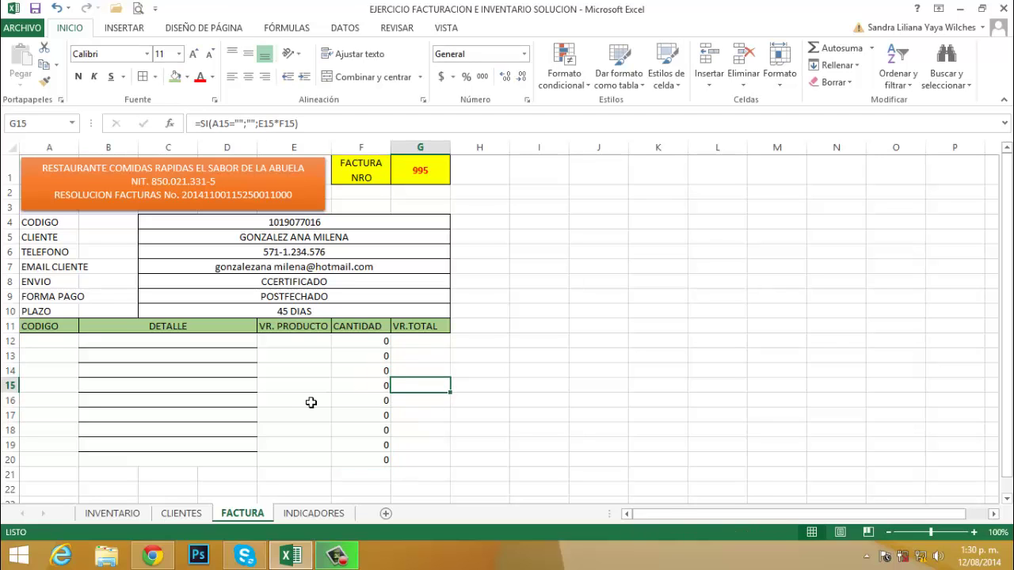
Copy row 19's DETALLE formula into row 20 and check the filled rows
left_click(193, 463)
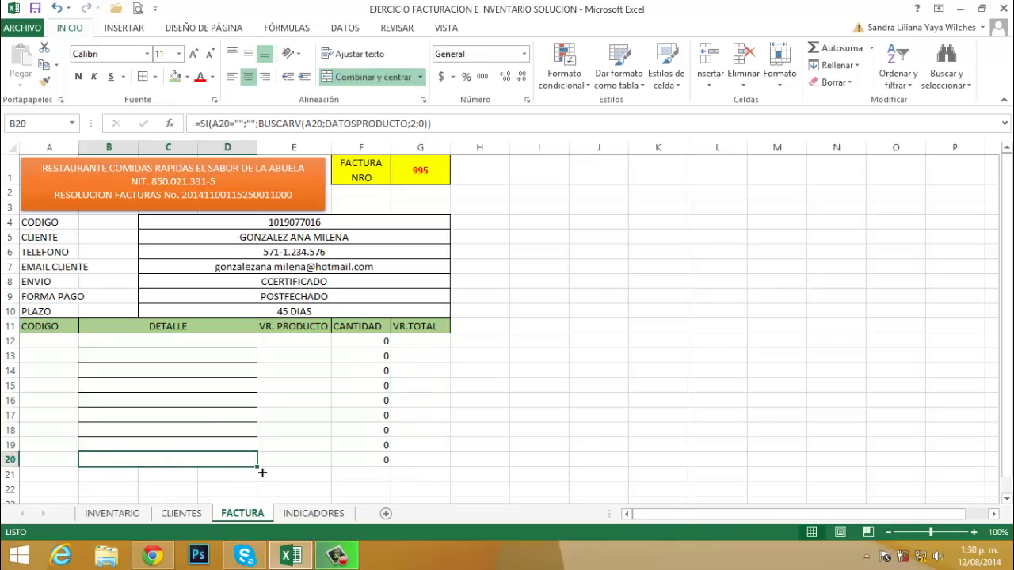
key("Up")
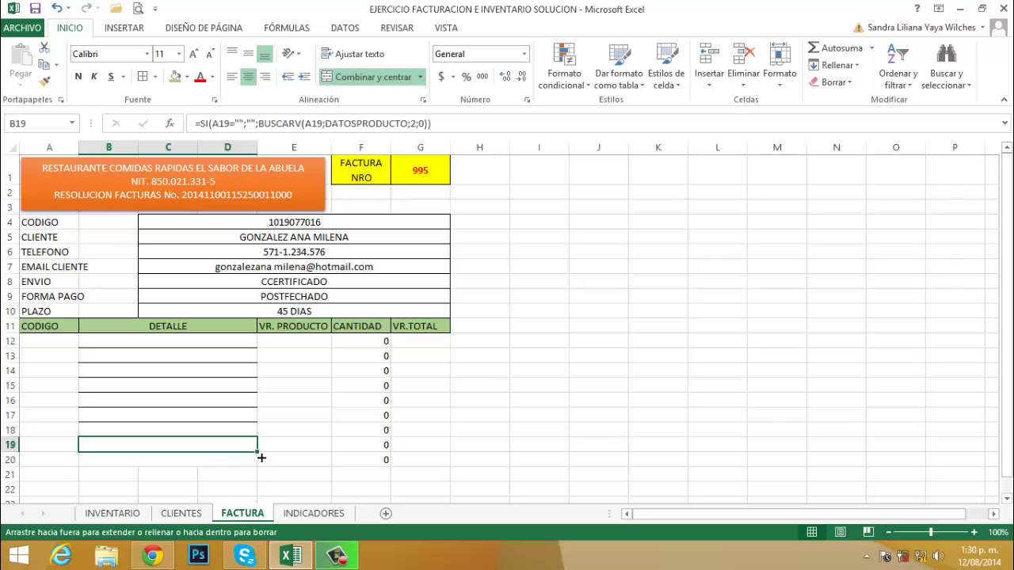
left_click_drag(261, 456, 262, 468)
left_click(287, 437)
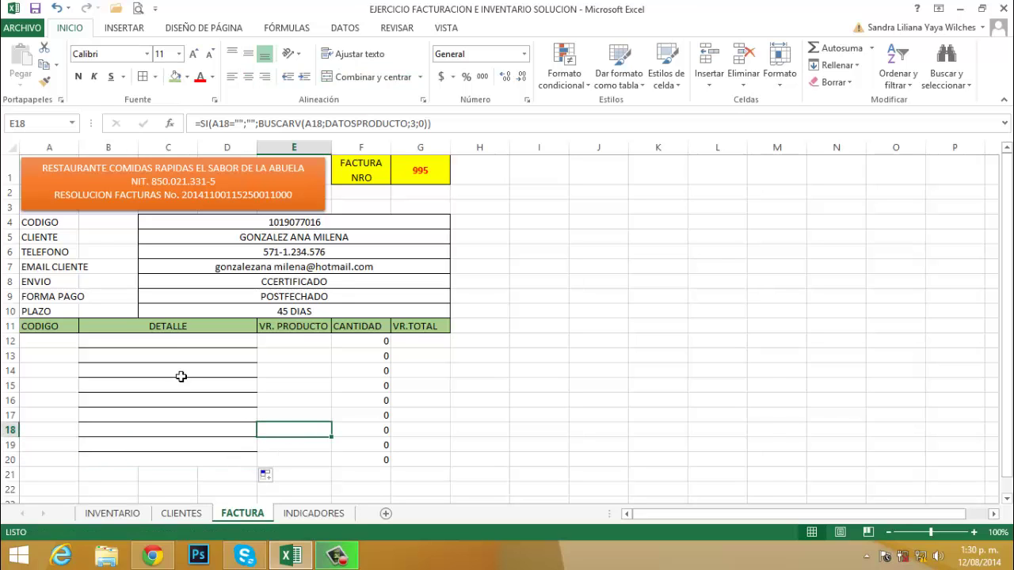
left_click(119, 342)
left_click(64, 344)
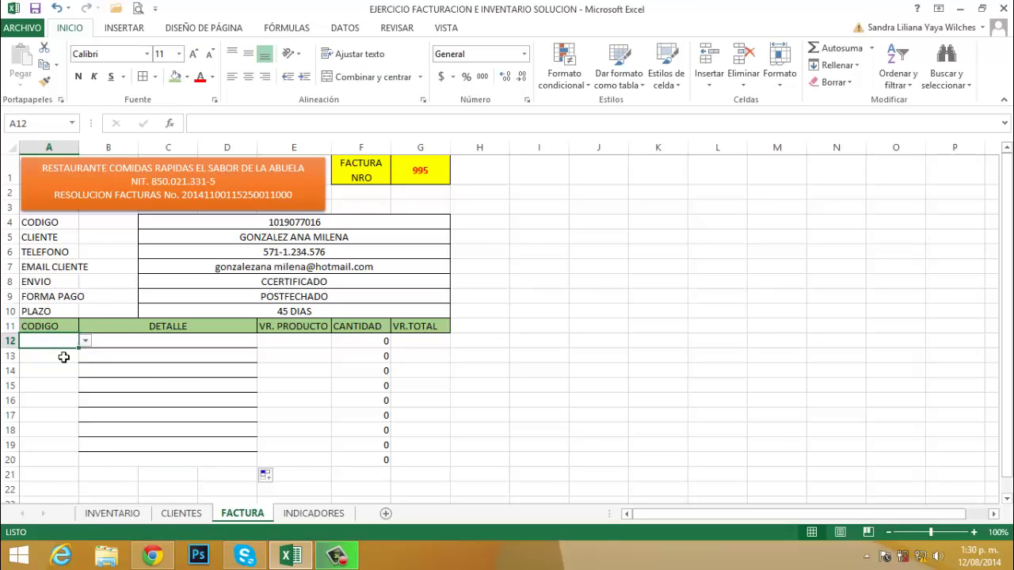
Pick product codes J2014004 for row 12 and J2014003 for row 13 from the dropdowns
left_click(64, 359)
left_click(65, 374)
left_click(66, 389)
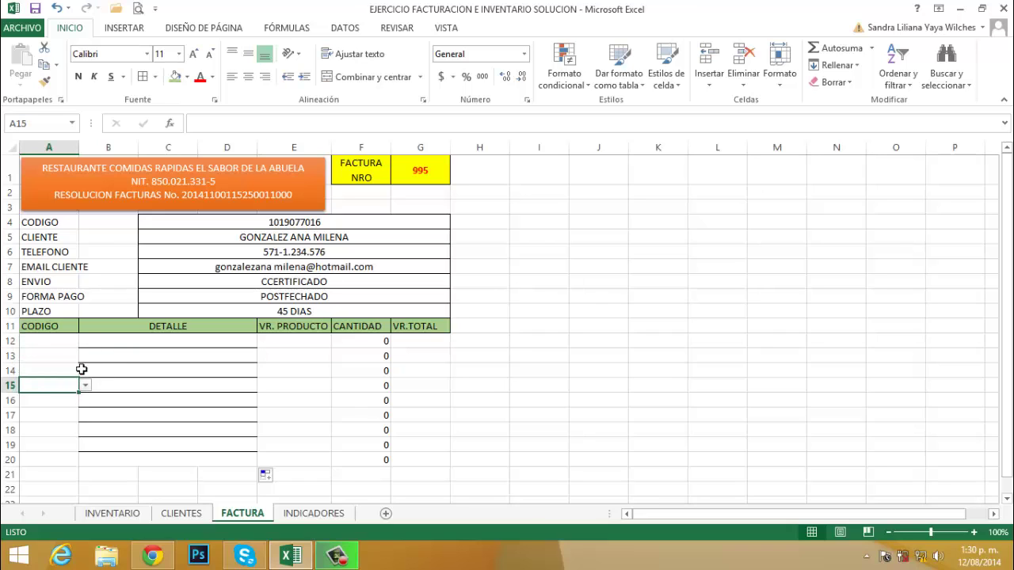
left_click(63, 345)
left_click(84, 341)
left_click(58, 385)
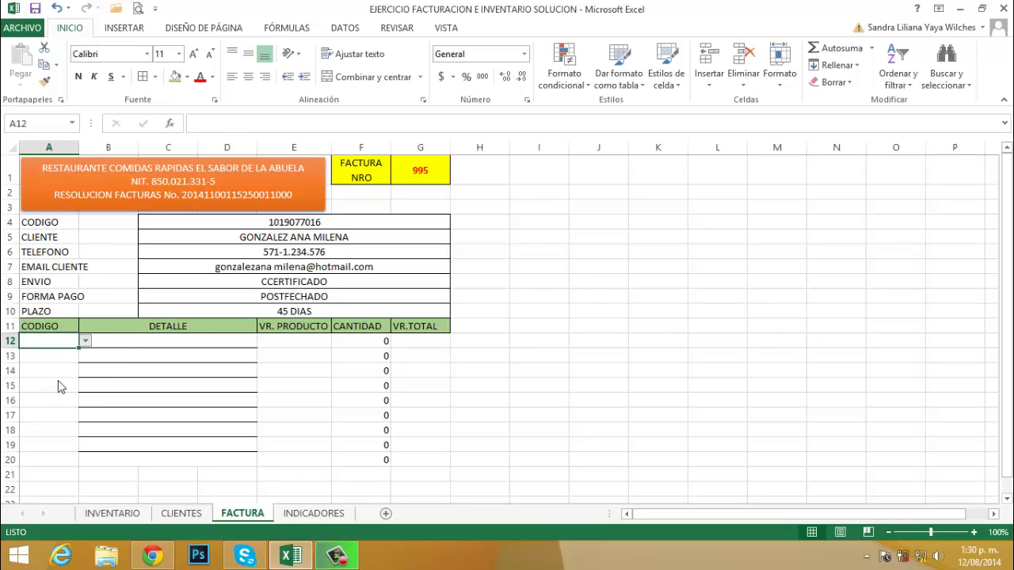
left_click(69, 365)
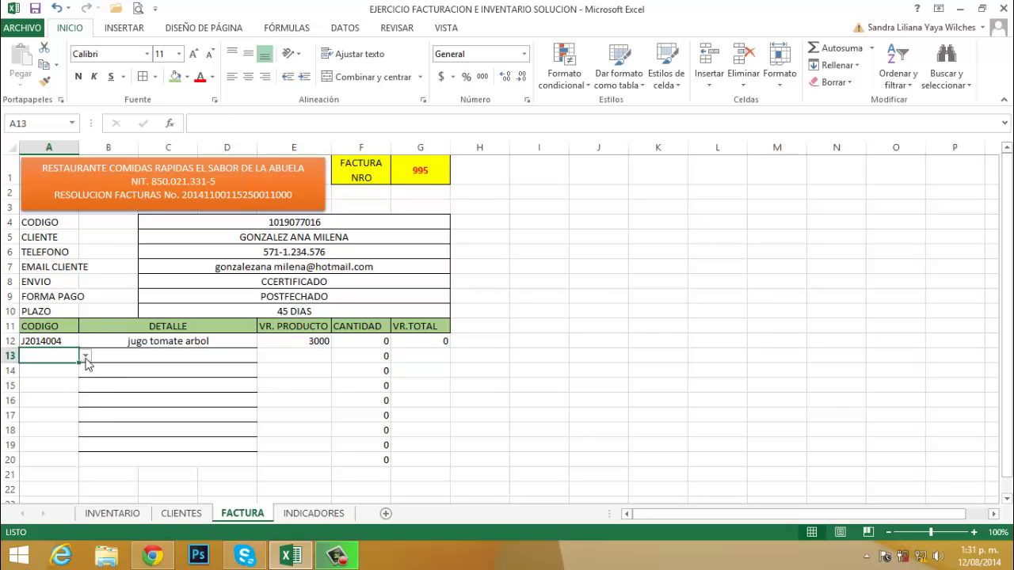
left_click(84, 356)
left_click(55, 385)
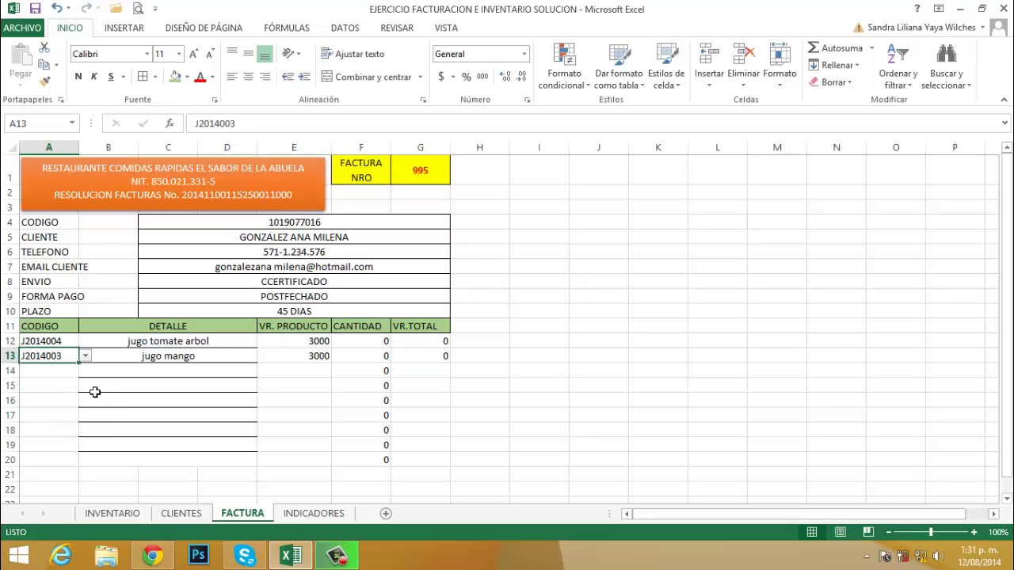
Pick J2014006 for row 14 and E2014001 for row 15
left_click(50, 373)
left_click(85, 370)
left_click(59, 426)
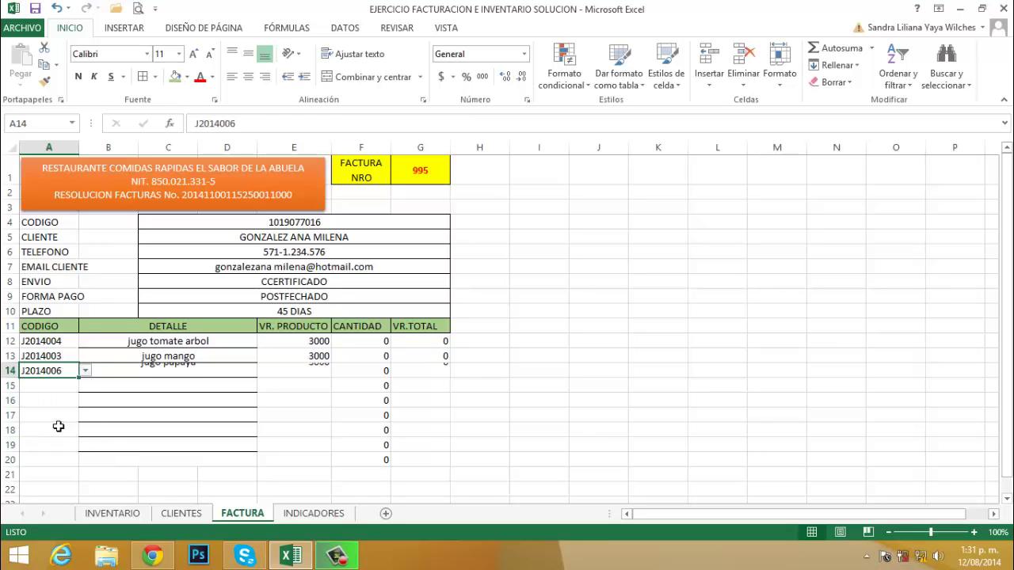
left_click(68, 388)
left_click(86, 385)
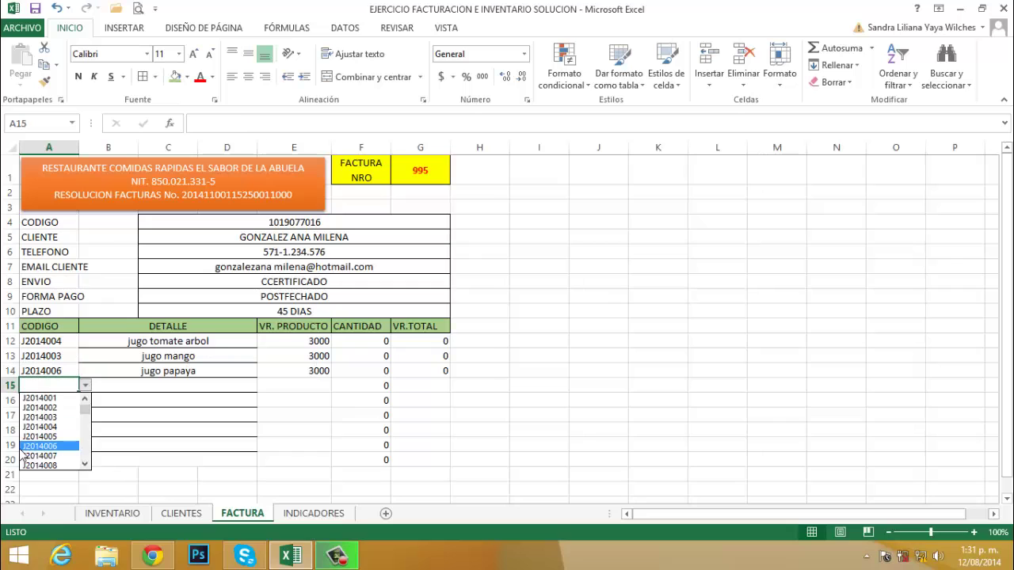
left_click(86, 465)
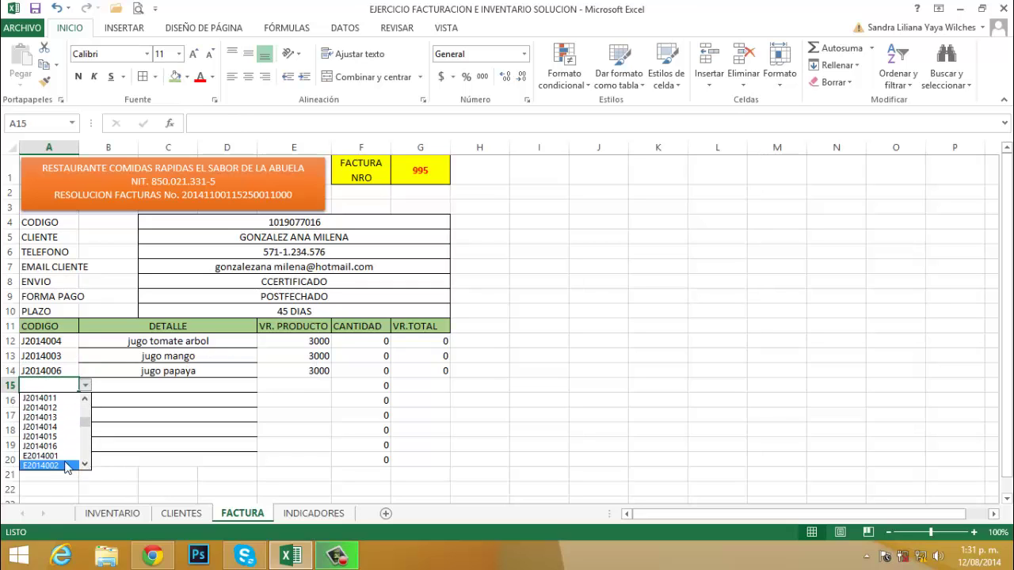
left_click(49, 465)
Enter J2014005 in row 16 and pick E2014002 for row 17
left_click(72, 402)
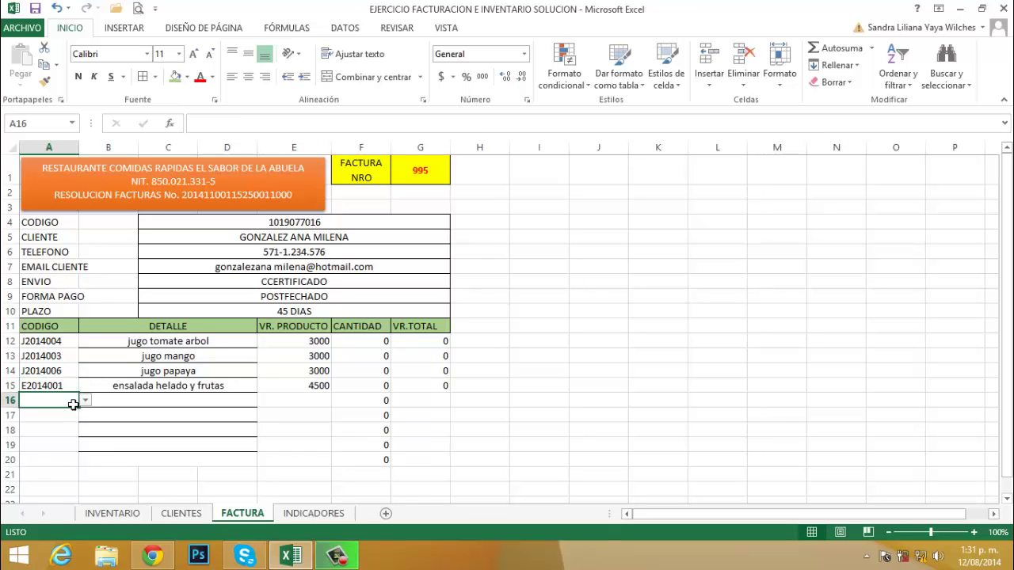
left_click(86, 399)
key("Escape")
type("J2014005")
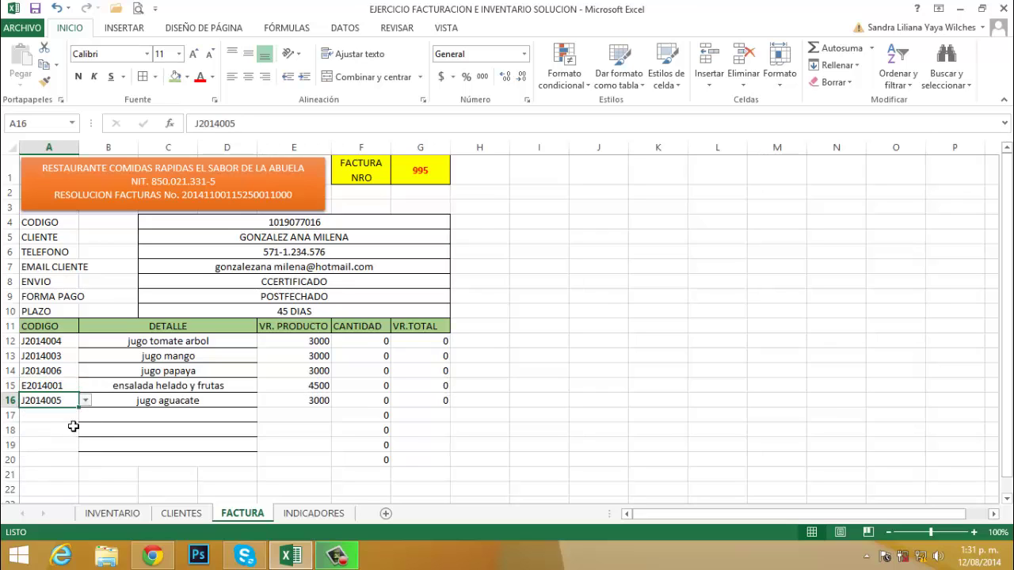
key("Return")
left_click(85, 415)
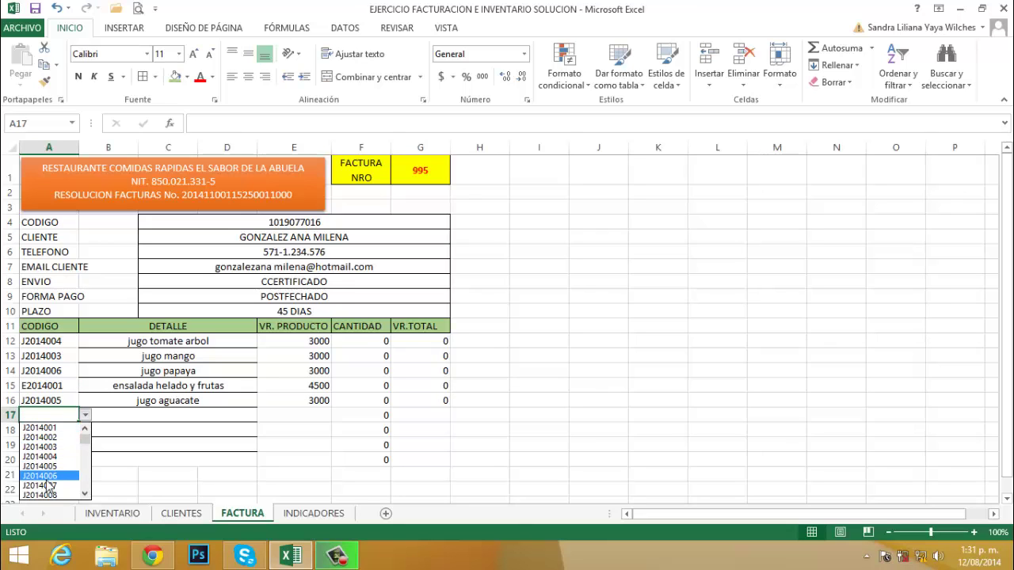
scroll(49, 483, "down", 2)
scroll(49, 475, "down", 1)
scroll(49, 471, "down", 1)
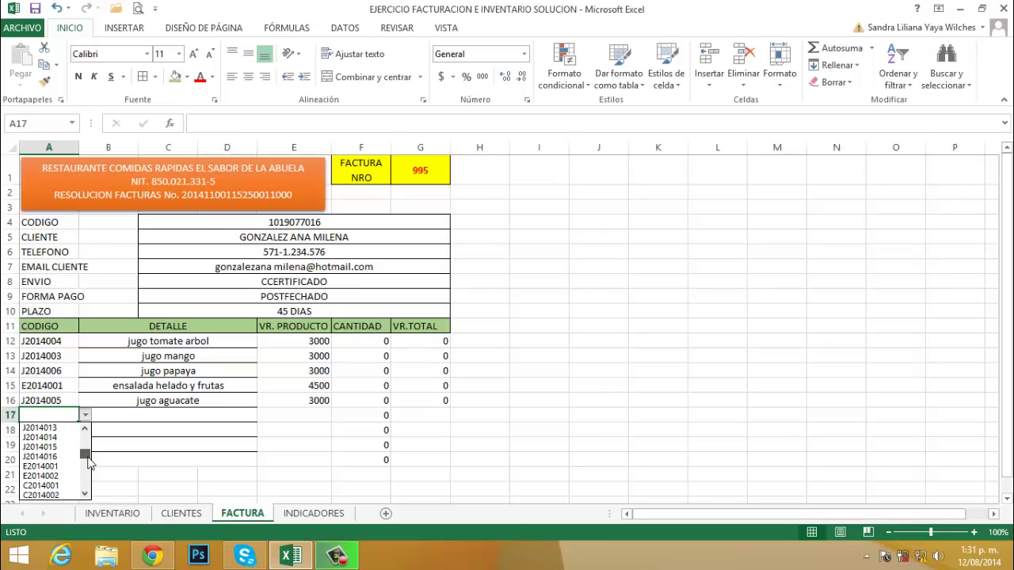
scroll(50, 468, "down", 1)
left_click(49, 467)
Pick J2014016 (jugo salpicon) for row 18
left_click(74, 434)
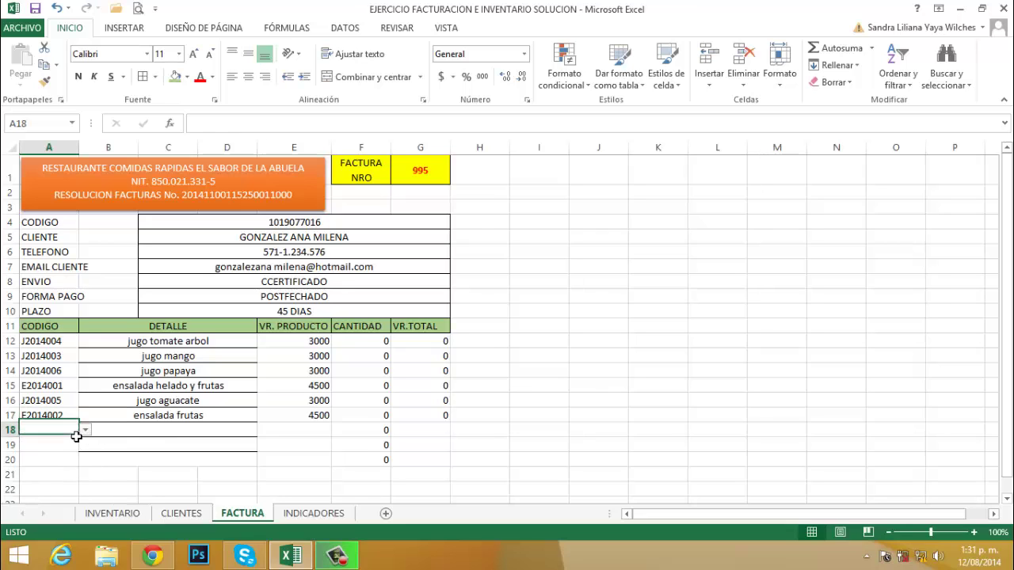
left_click(85, 430)
left_click(85, 507)
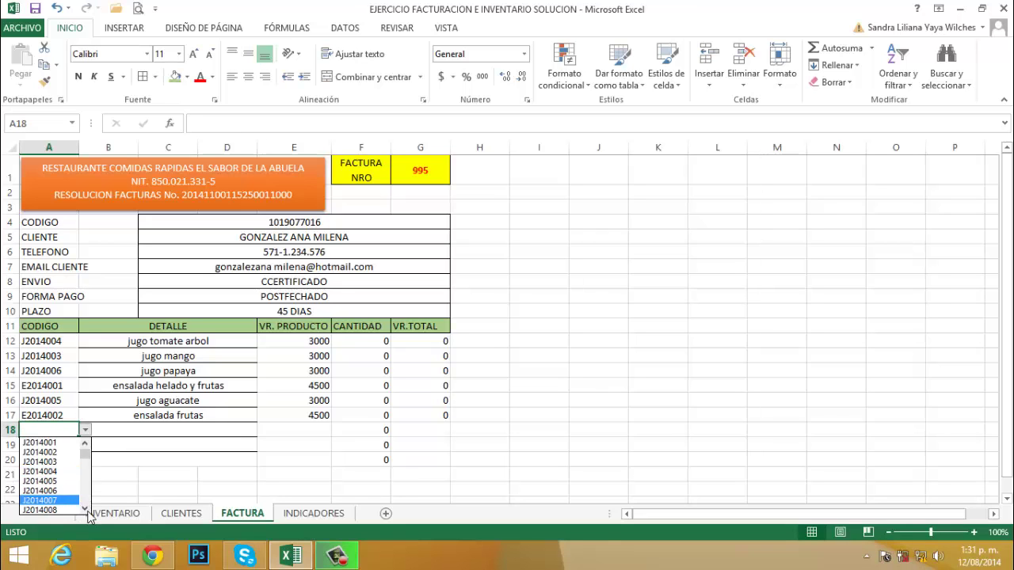
left_click(84, 507)
left_click(49, 481)
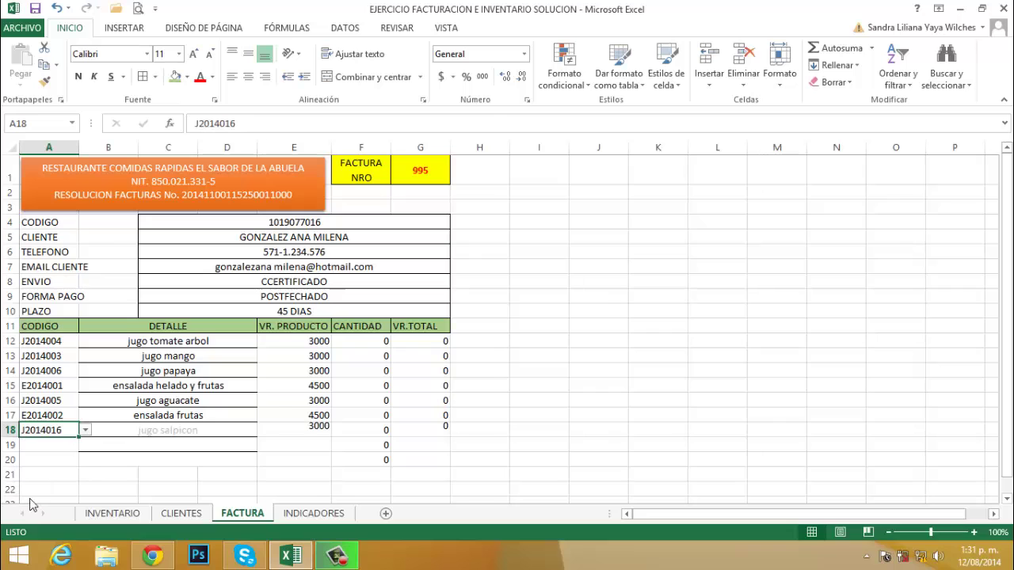
Pick C2014001 for row 19 and J2014006 for row 20
left_click(76, 445)
left_click(85, 445)
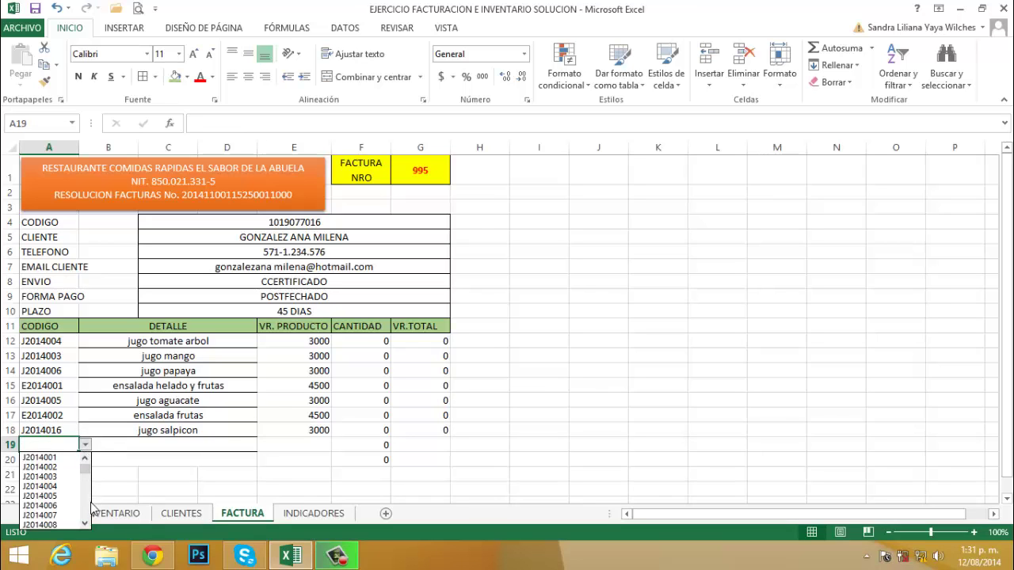
left_click(85, 523)
left_click(85, 523)
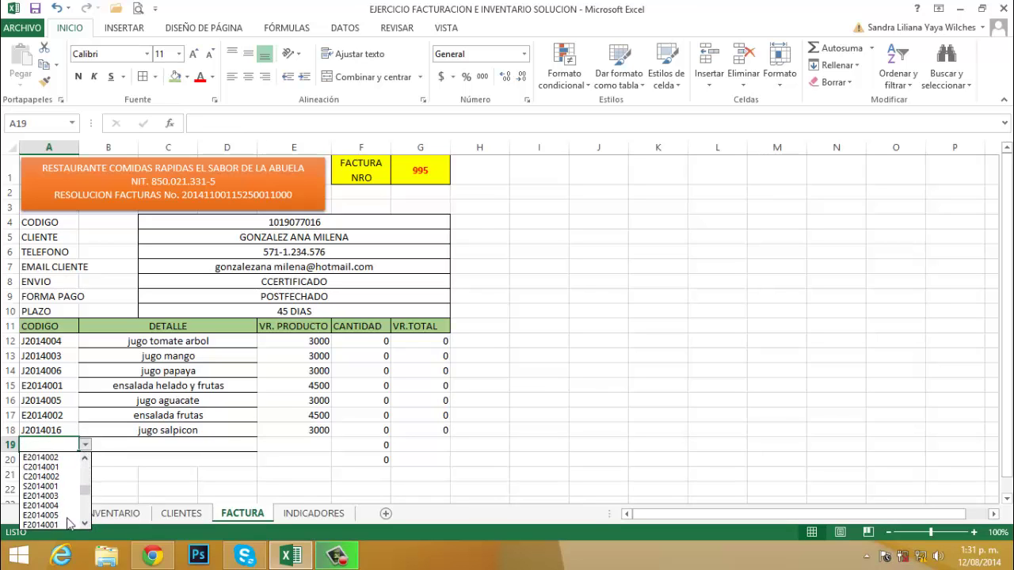
left_click(43, 471)
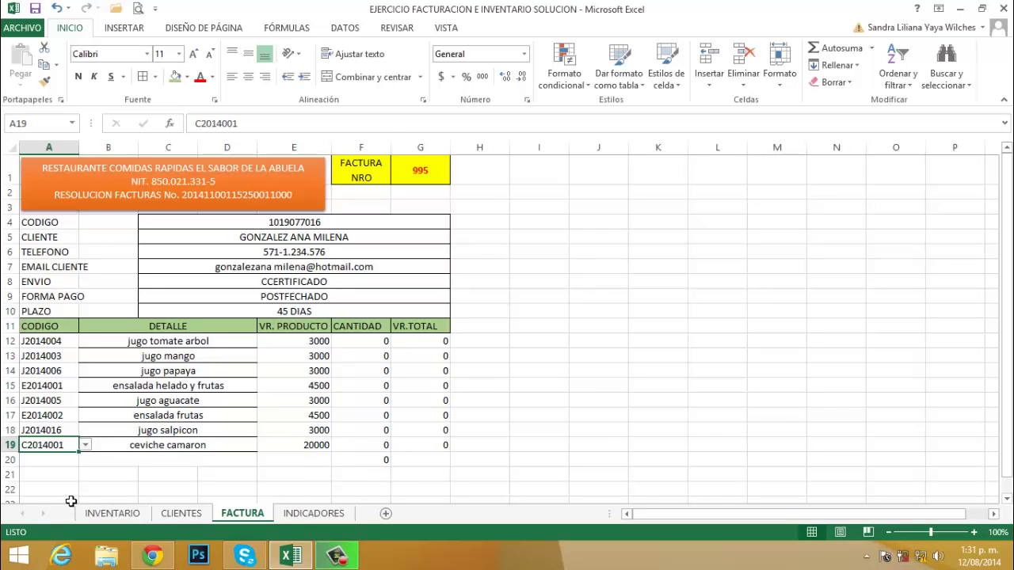
left_click(40, 460)
left_click(85, 461)
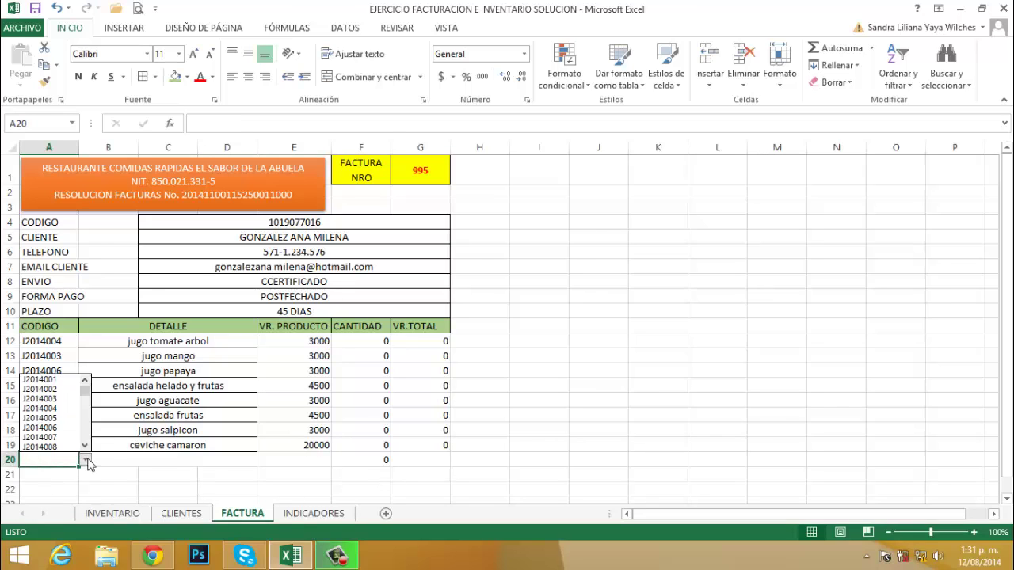
left_click(40, 428)
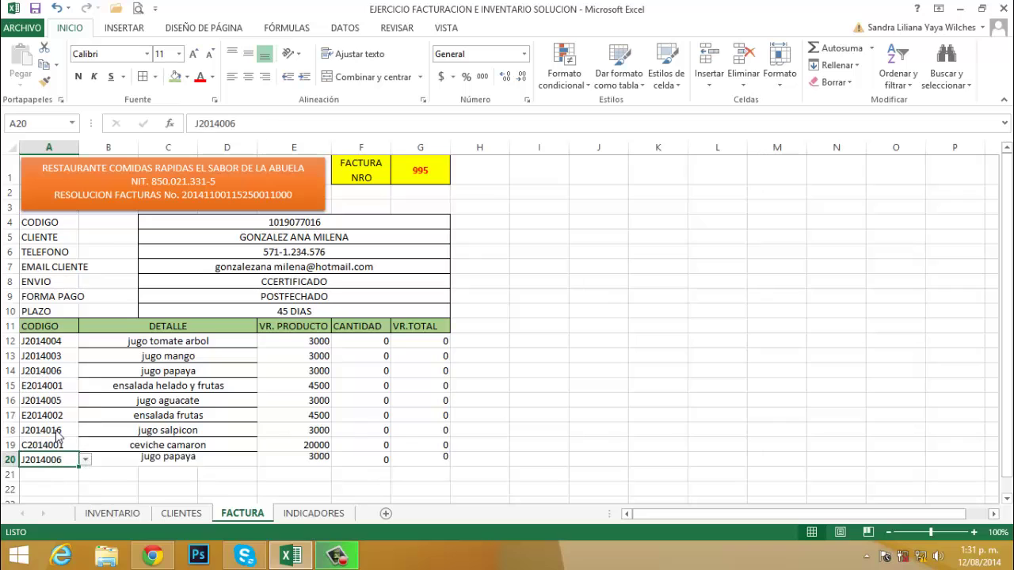
left_click(212, 467)
Enter quantities 6, 3, 1, 2, 4, 8, 4, 2, 1 into CANTIDAD cells F12:F20
left_click(358, 342)
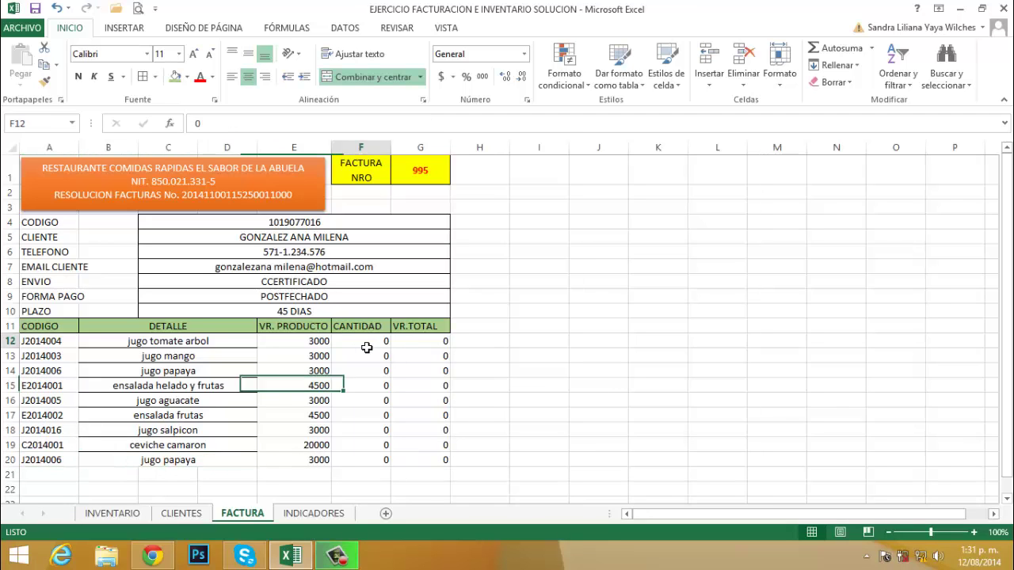
type("6")
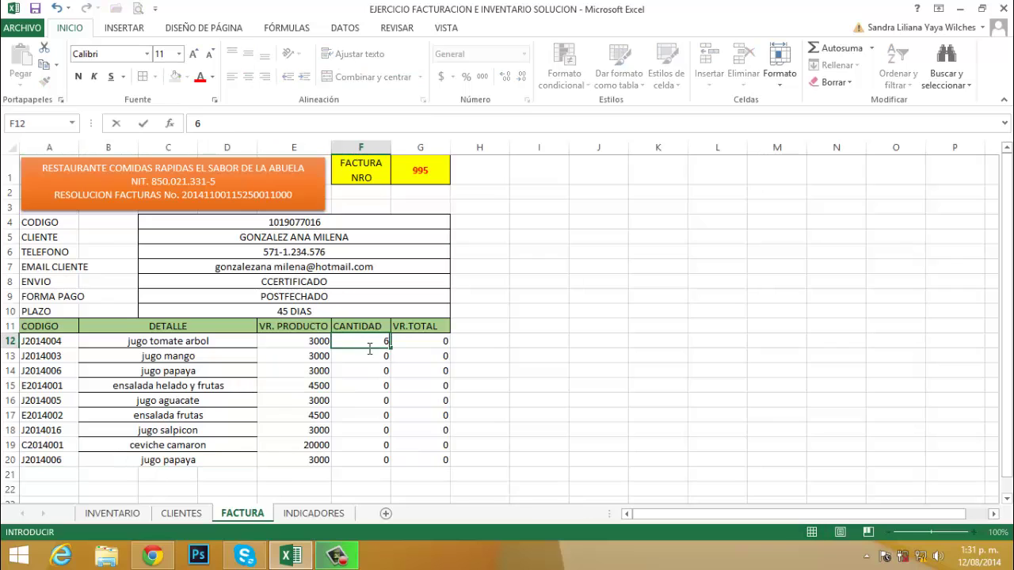
key("Return")
type("3")
key("Return")
type("1")
key("Return")
type("2")
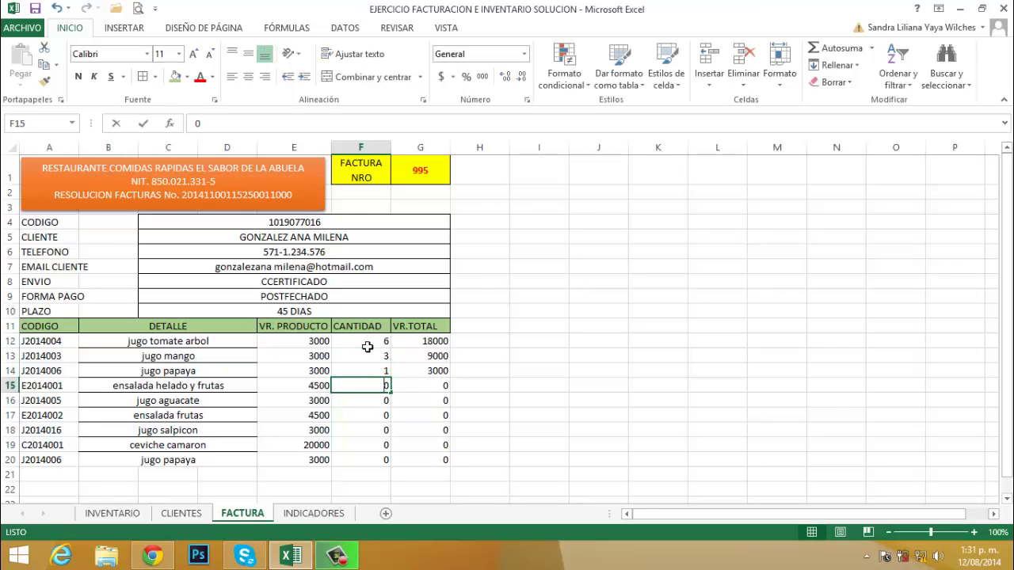
key("Return")
type("4")
key("Return")
type("8")
key("Return")
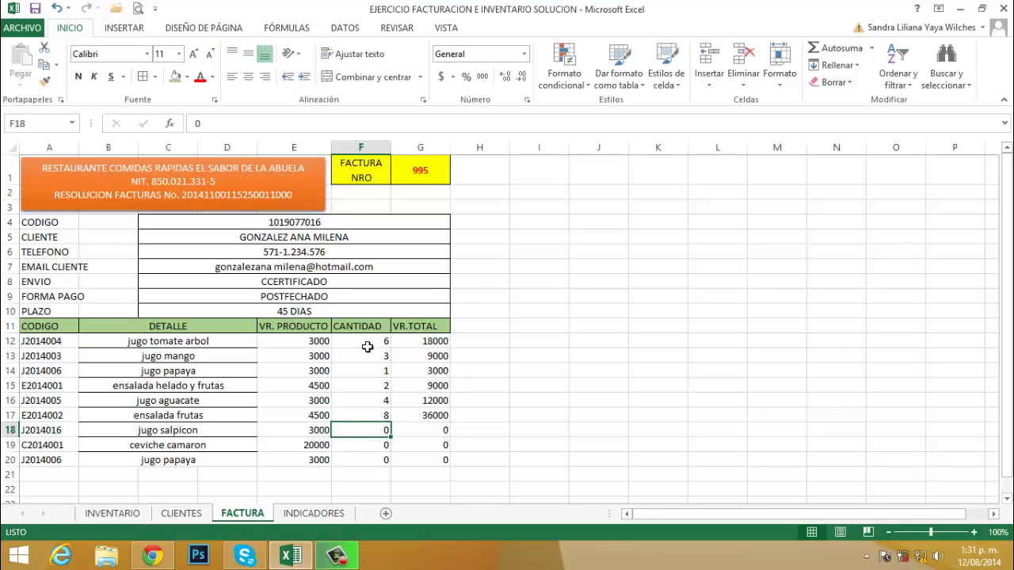
type("4")
key("Return")
type("2")
key("Return")
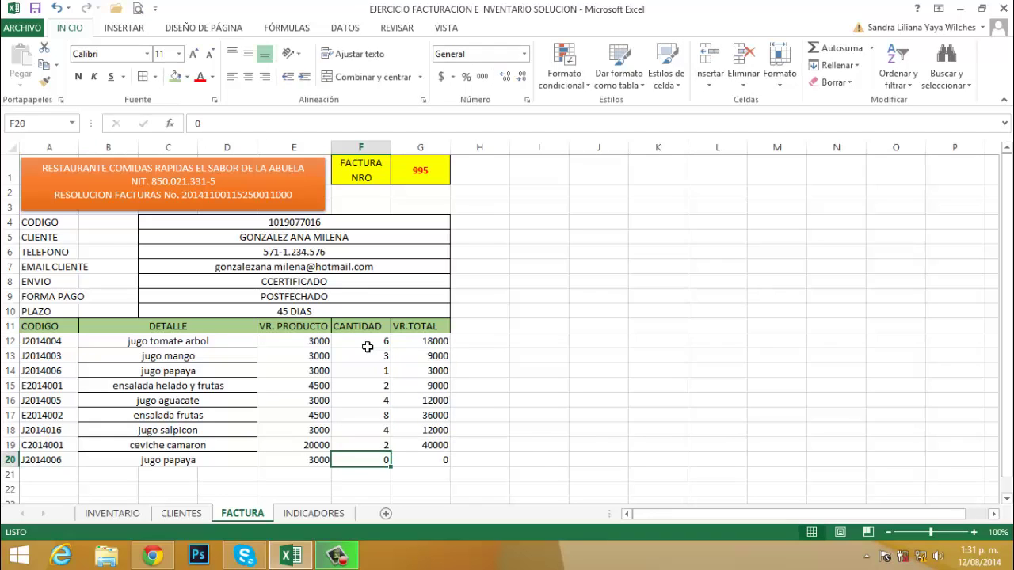
type("1")
key("Return")
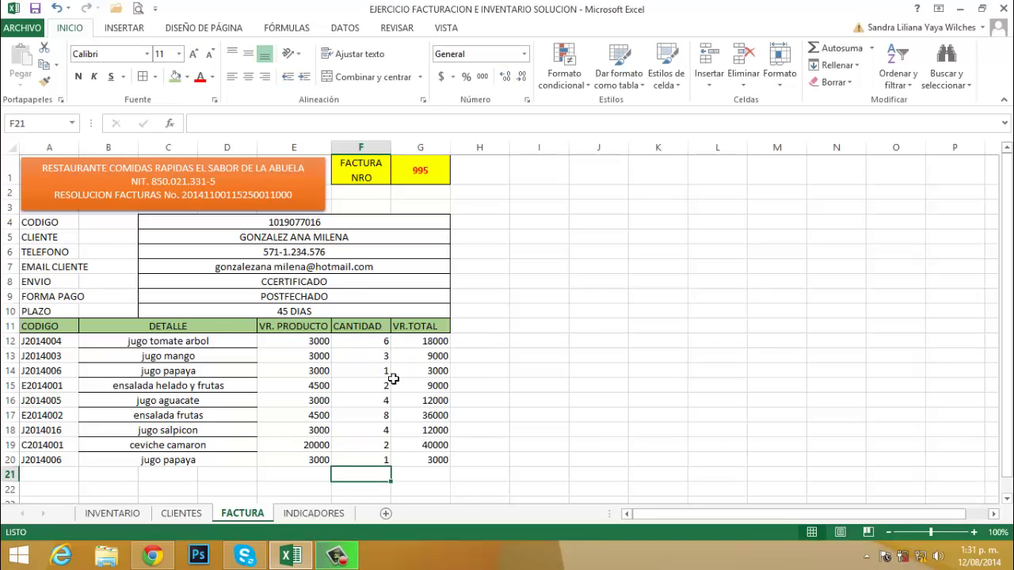
Format the VR.PRODUCTO prices E12:E20 as Contabilidad with no decimals
left_click_drag(307, 347, 301, 461)
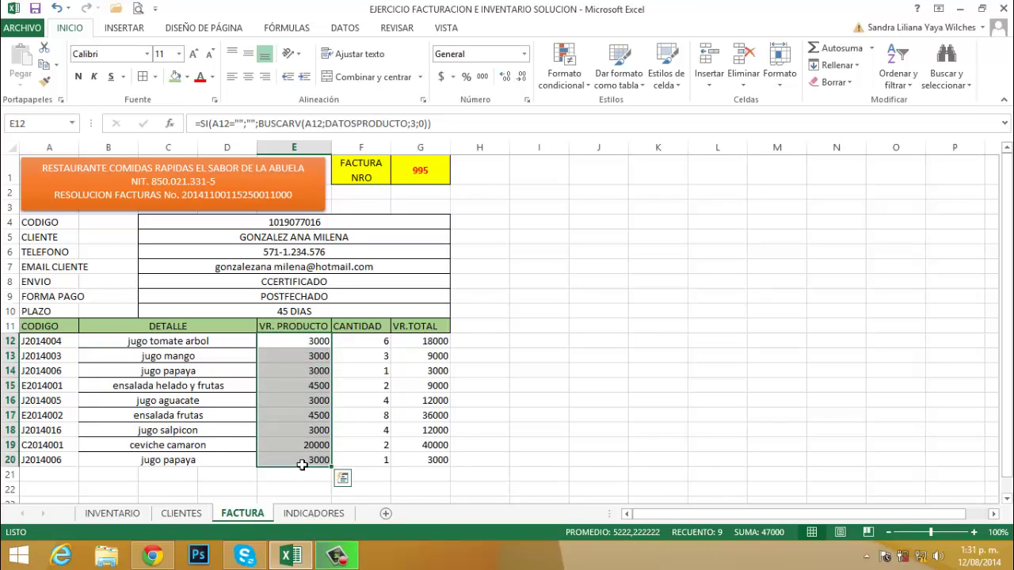
left_click(441, 77)
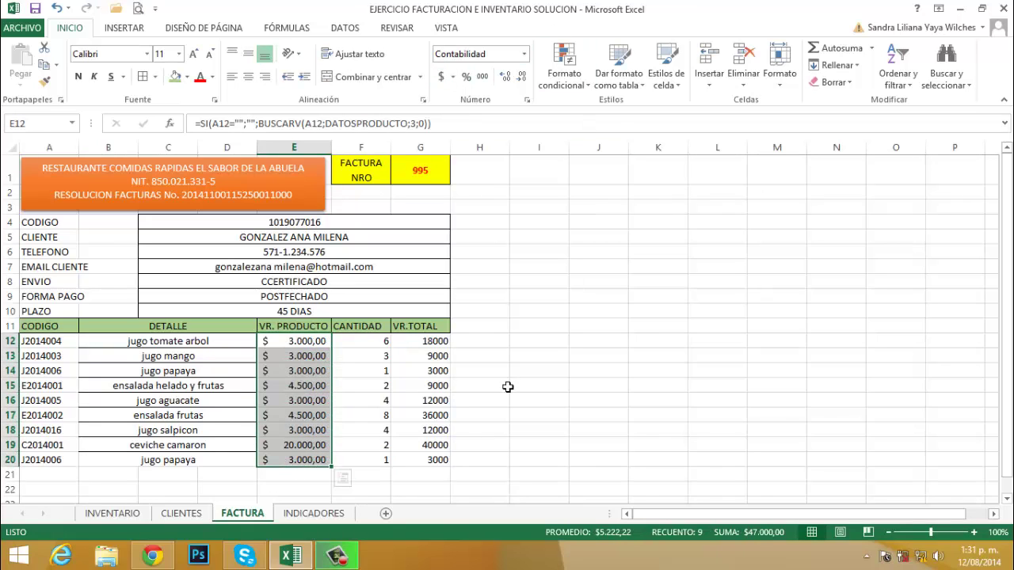
double_click(524, 80)
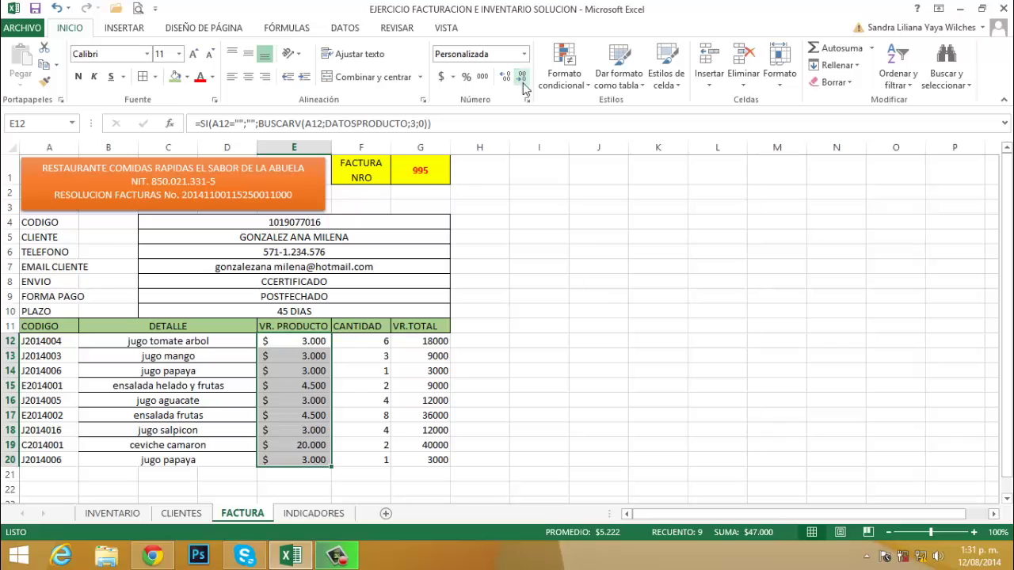
left_click(428, 347)
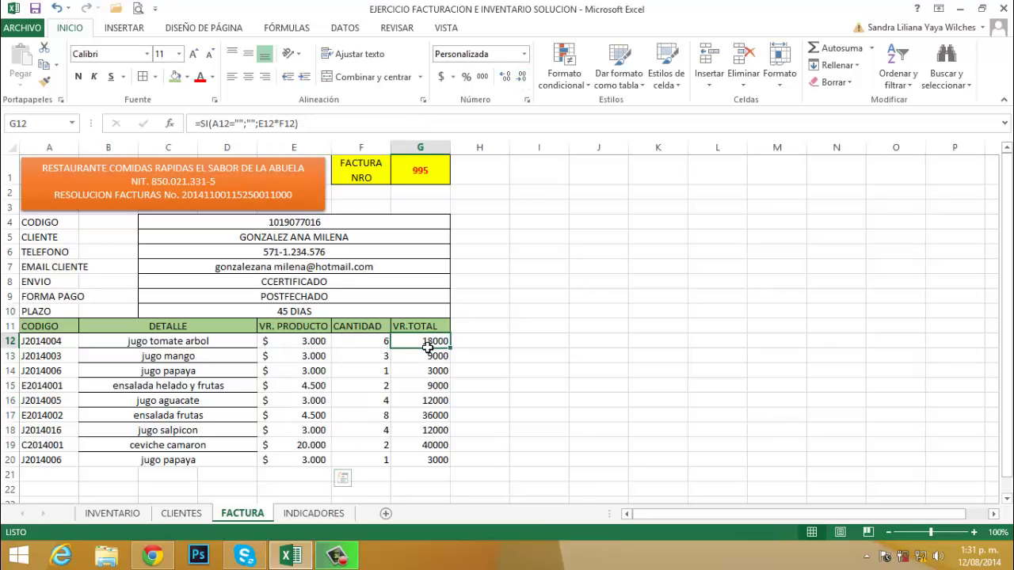
Format the VR.TOTAL amounts G12:G20 as Contabilidad with no decimals
left_click_drag(427, 346, 441, 462)
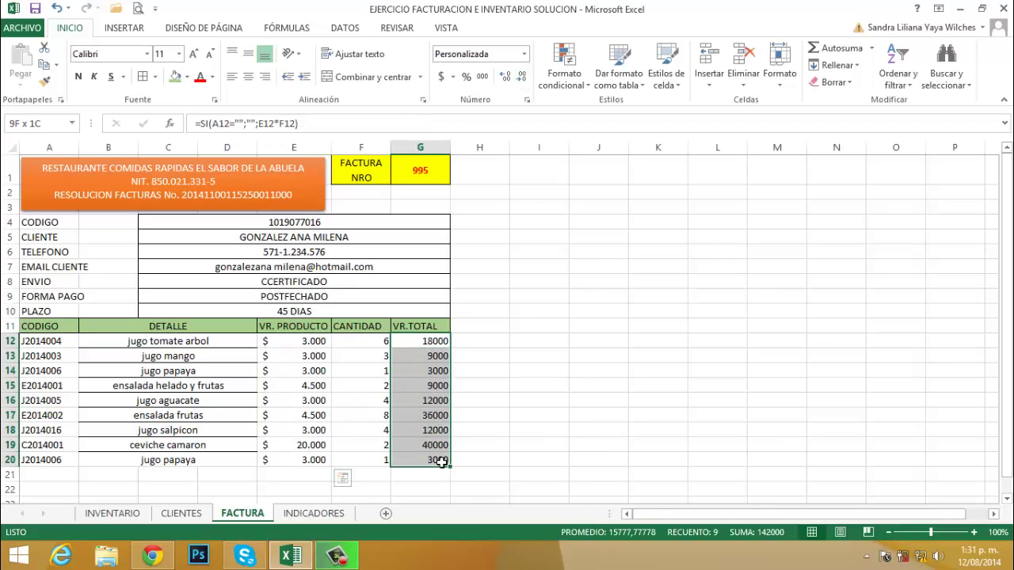
left_click(441, 77)
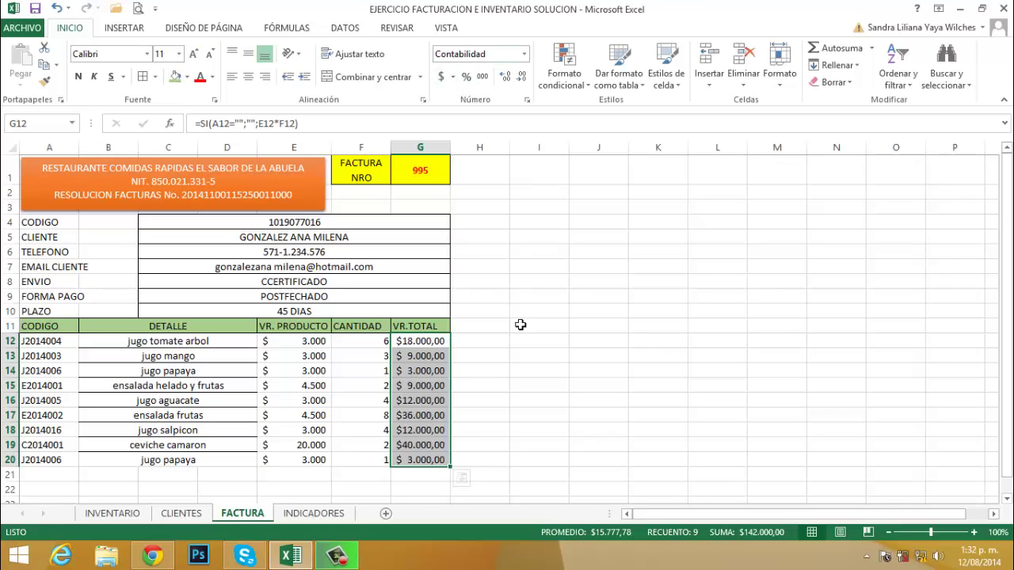
left_click(523, 341)
left_click_drag(420, 342, 424, 467)
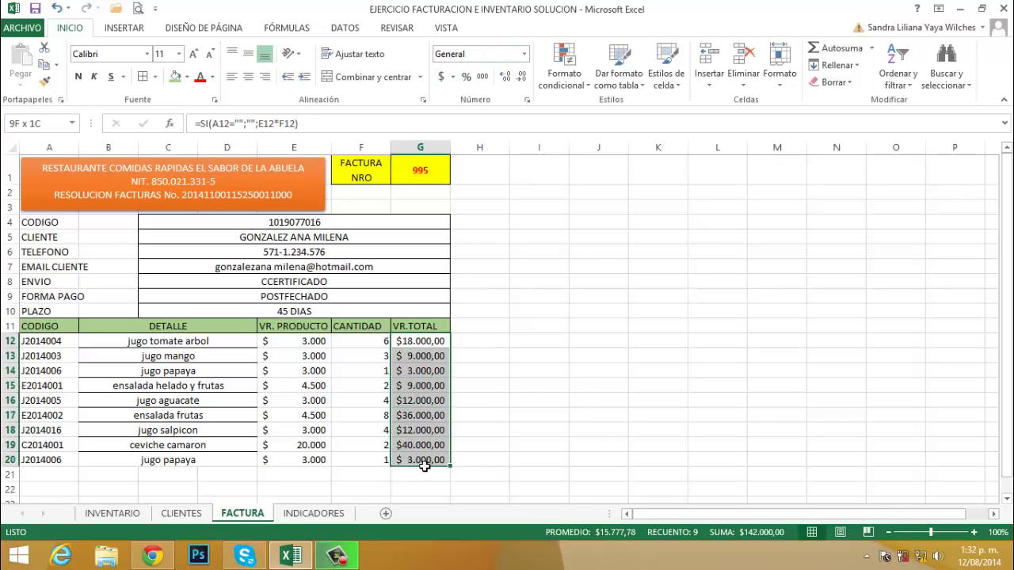
left_click(522, 76)
left_click(521, 77)
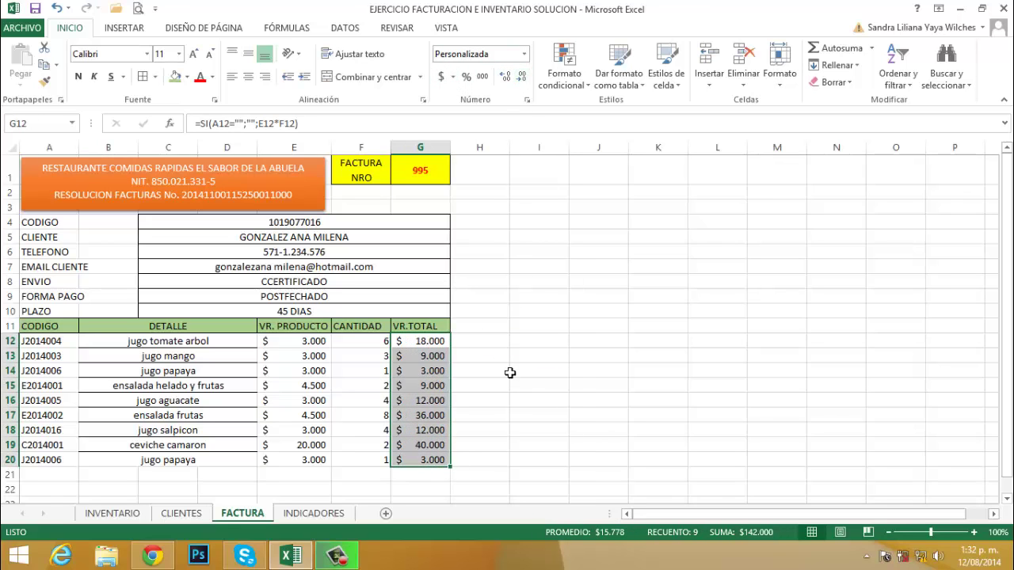
left_click(500, 400)
left_click(62, 343)
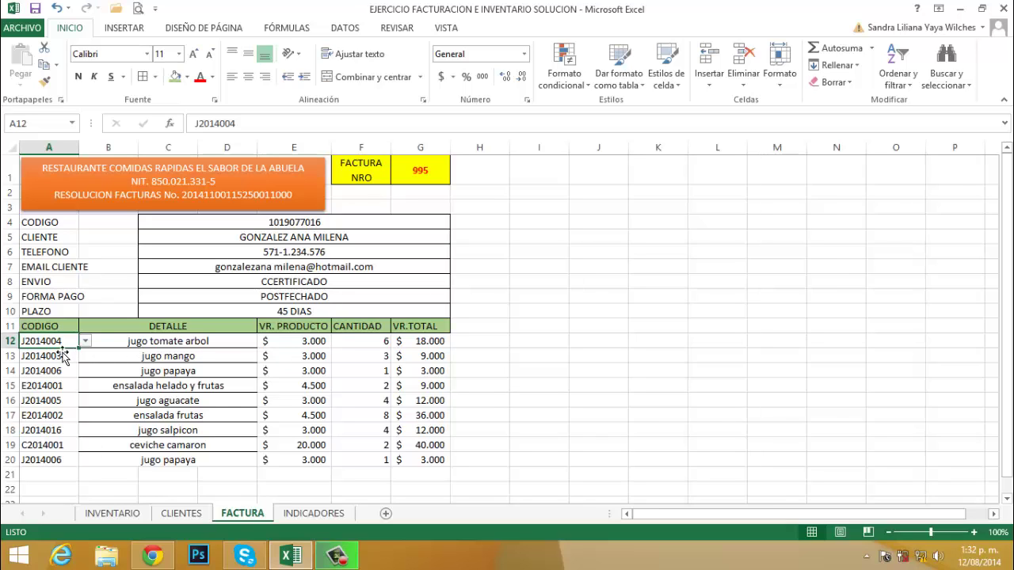
Clear the product codes in A12:A20 and fill quantities F12:F20 with 0
left_click_drag(42, 346, 49, 460)
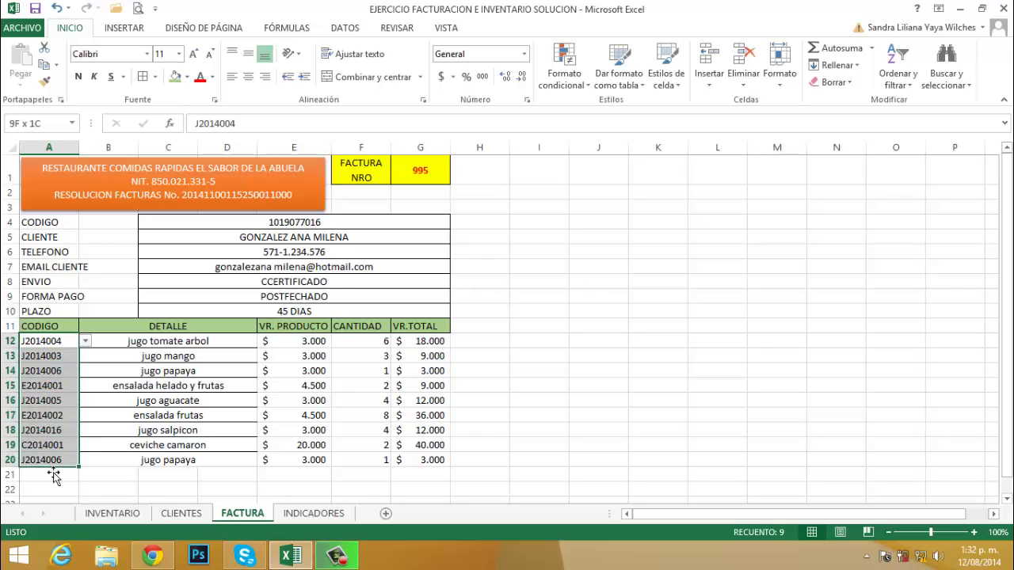
key("Delete")
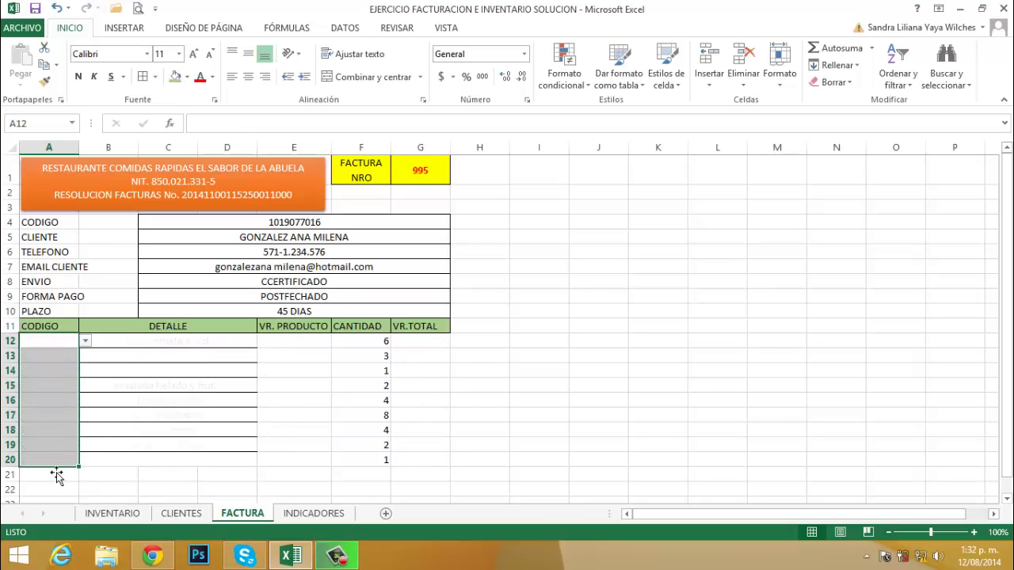
left_click(360, 347)
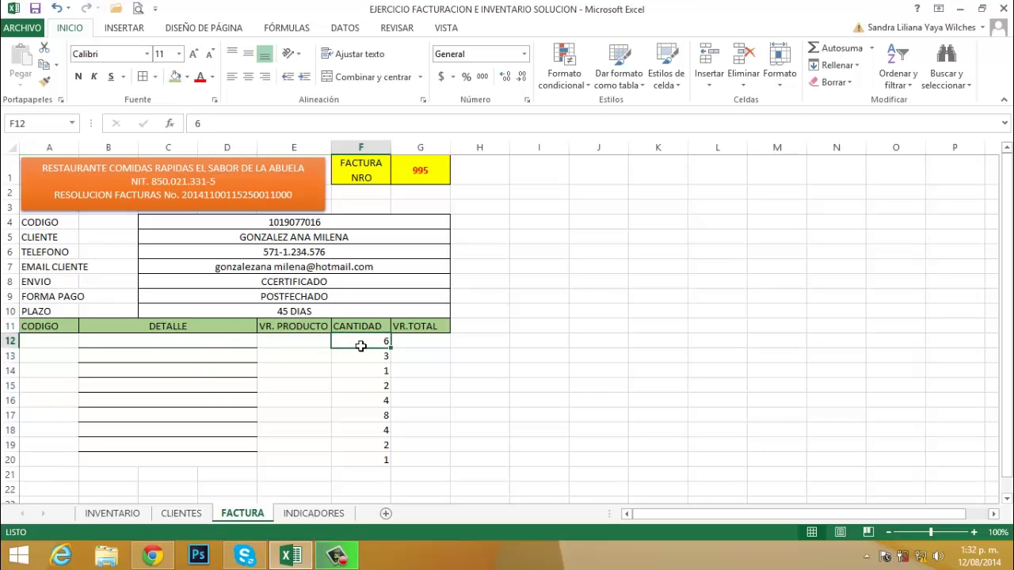
left_click_drag(361, 346, 368, 475)
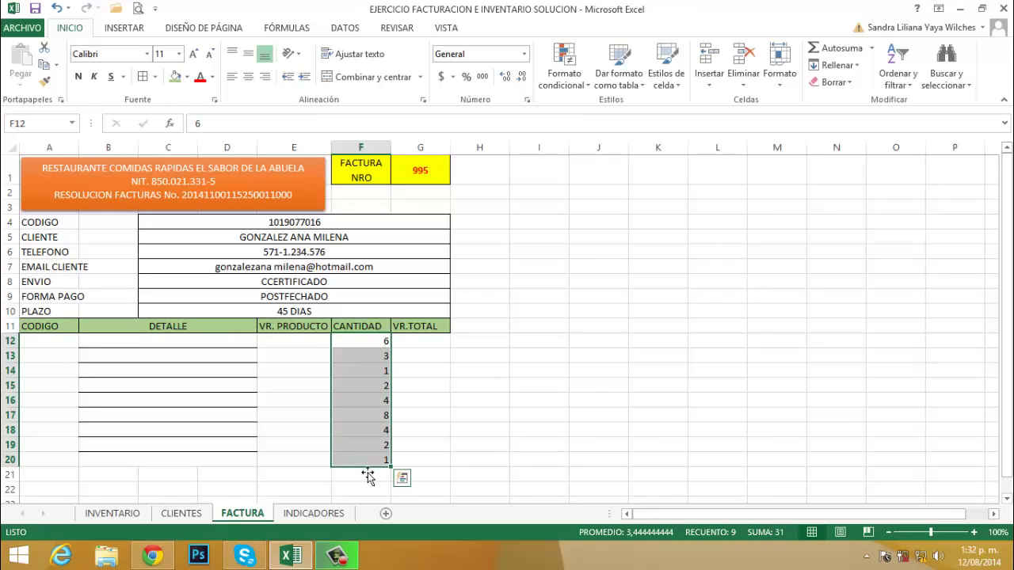
type("0")
key("ctrl+Return")
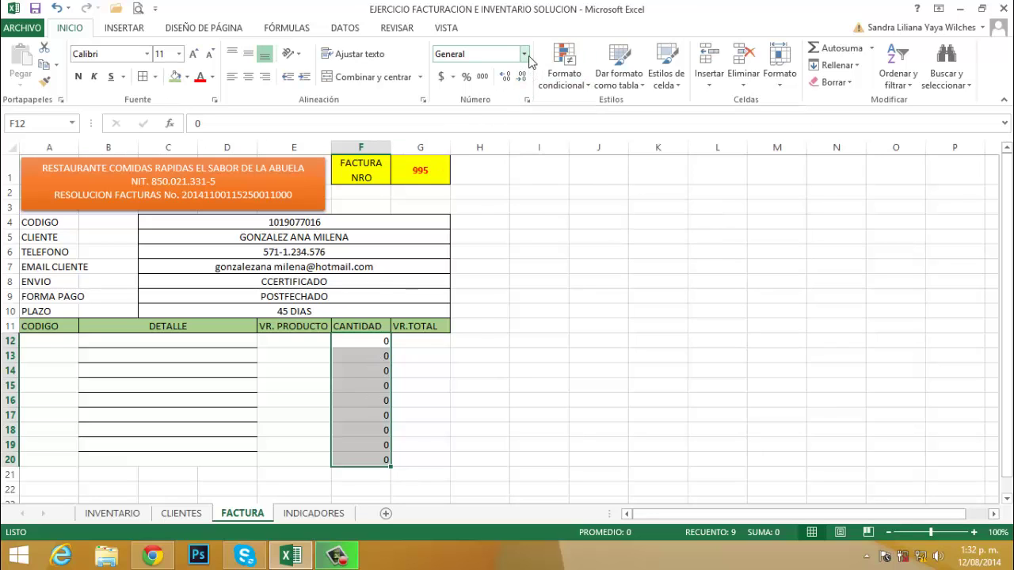
Give the quantity cells accounting format without currency signs, so zeros show as dashes
left_click(523, 54)
left_click(510, 185)
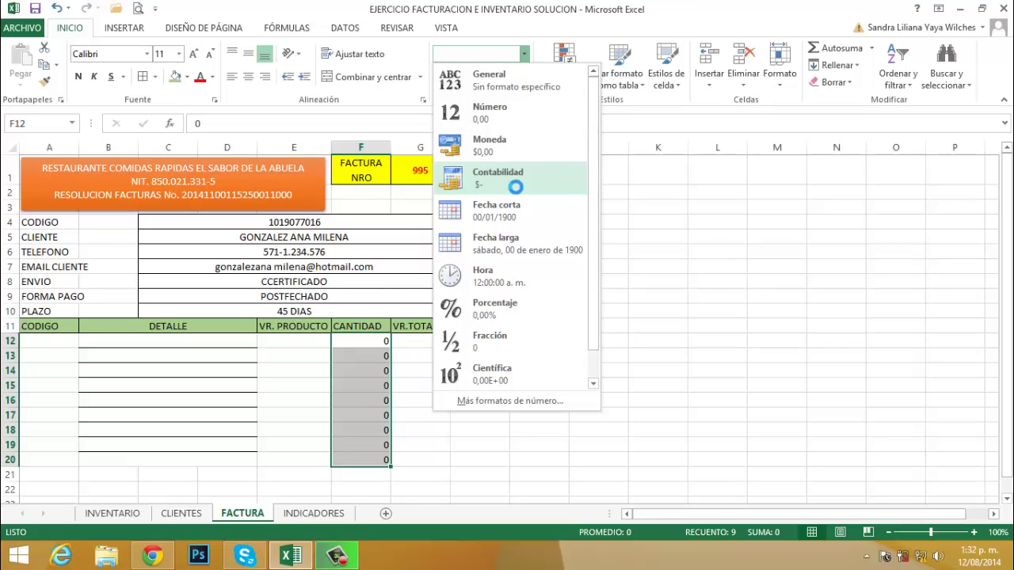
left_click_drag(368, 357, 442, 389)
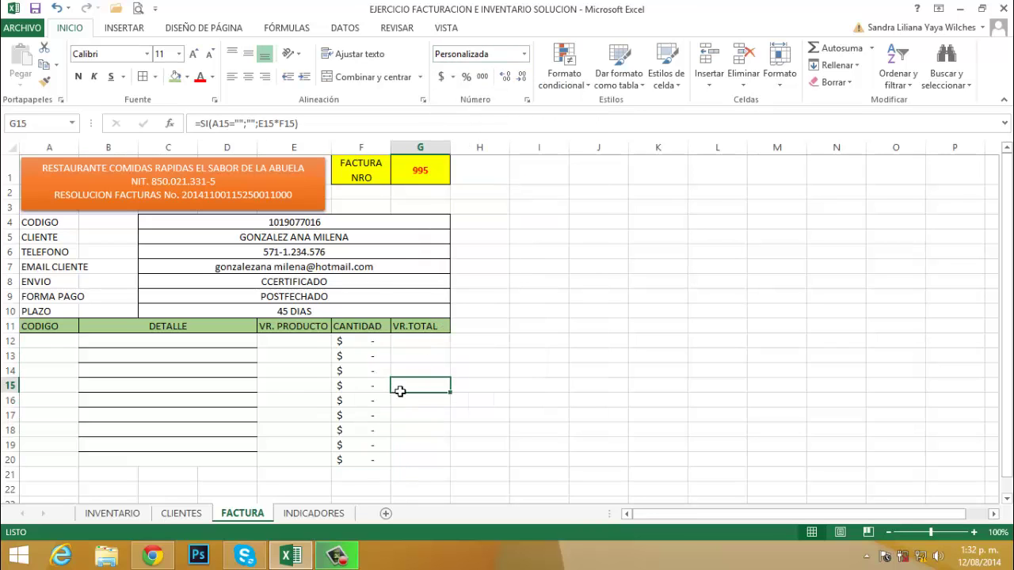
left_click_drag(359, 342, 358, 460)
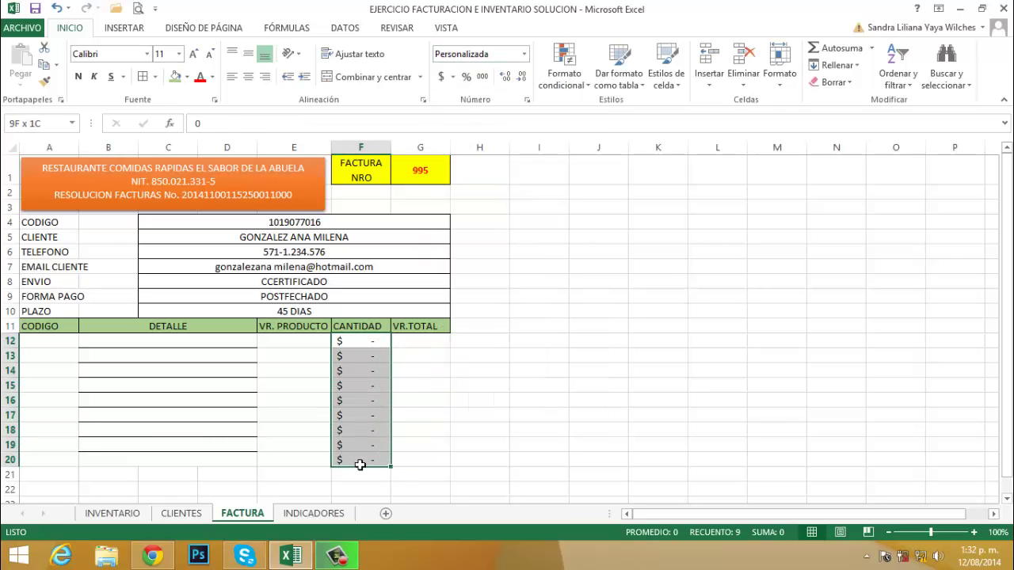
left_click(480, 78)
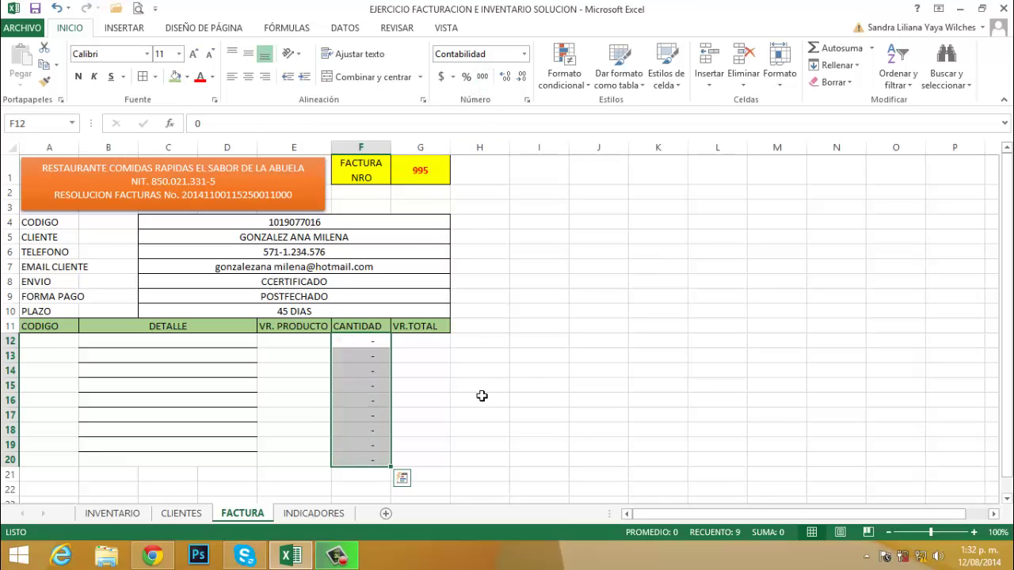
Check the row 16 line total, F12, and the first and last item code cells
left_click(424, 400)
left_click(363, 347)
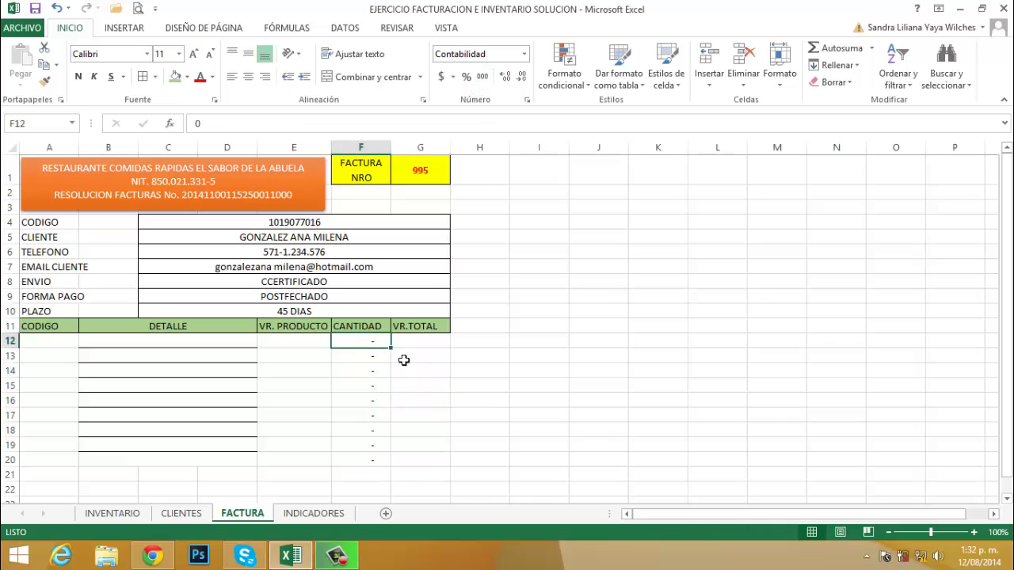
left_click(49, 346)
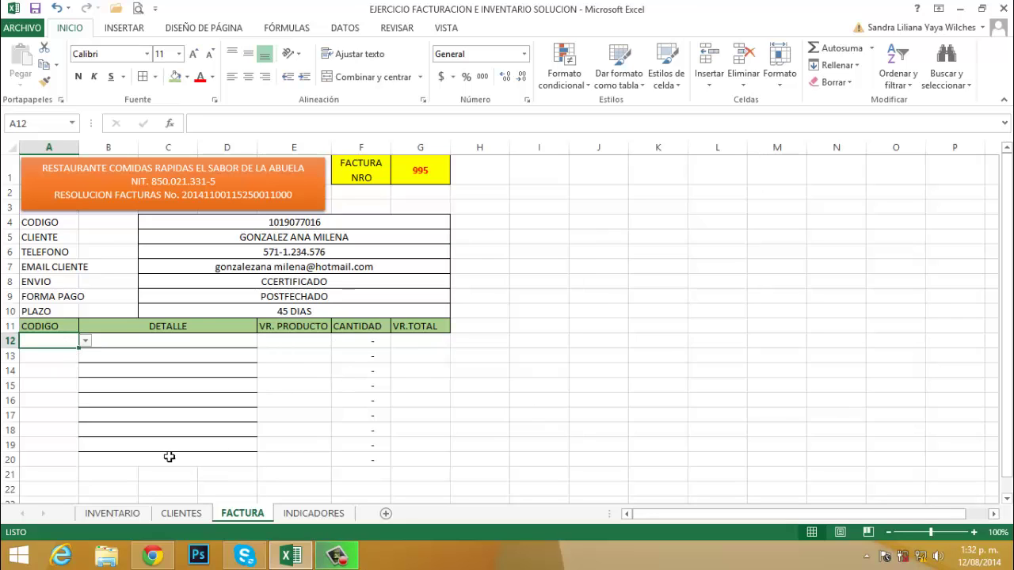
left_click(55, 467)
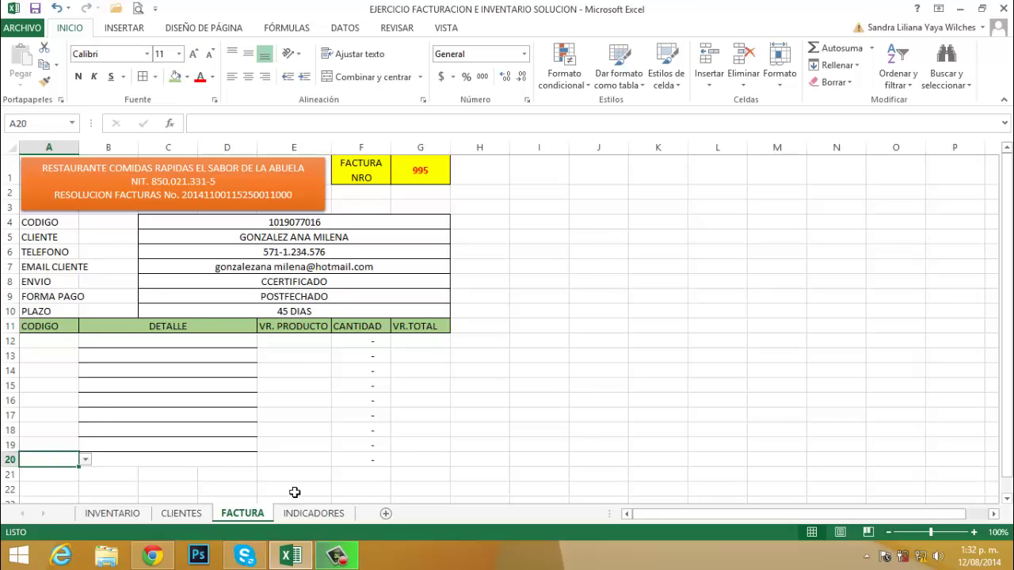
left_click(49, 482)
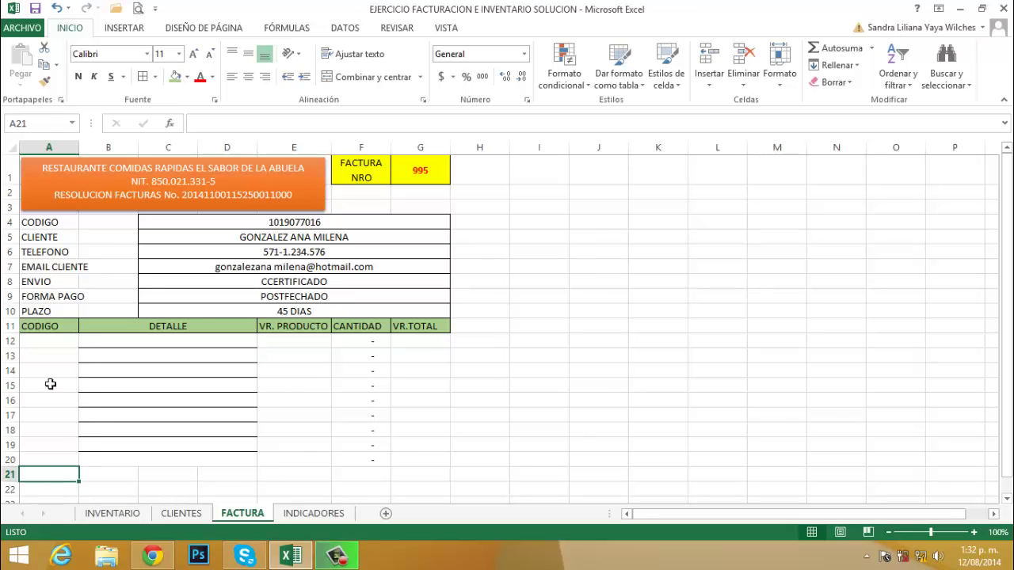
Apply All Borders to the item rows A12:G20
left_click_drag(46, 347, 447, 461)
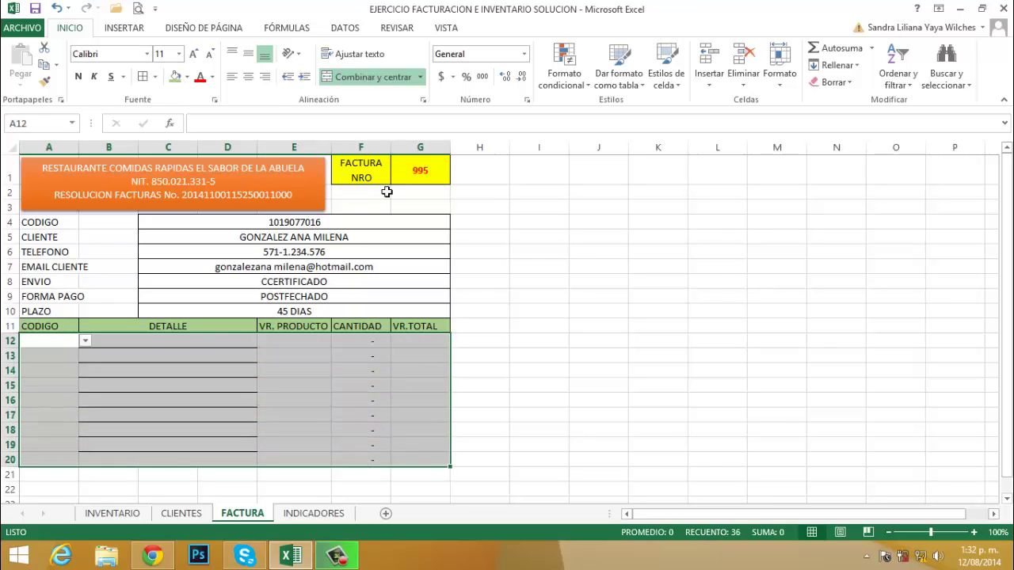
left_click(143, 77)
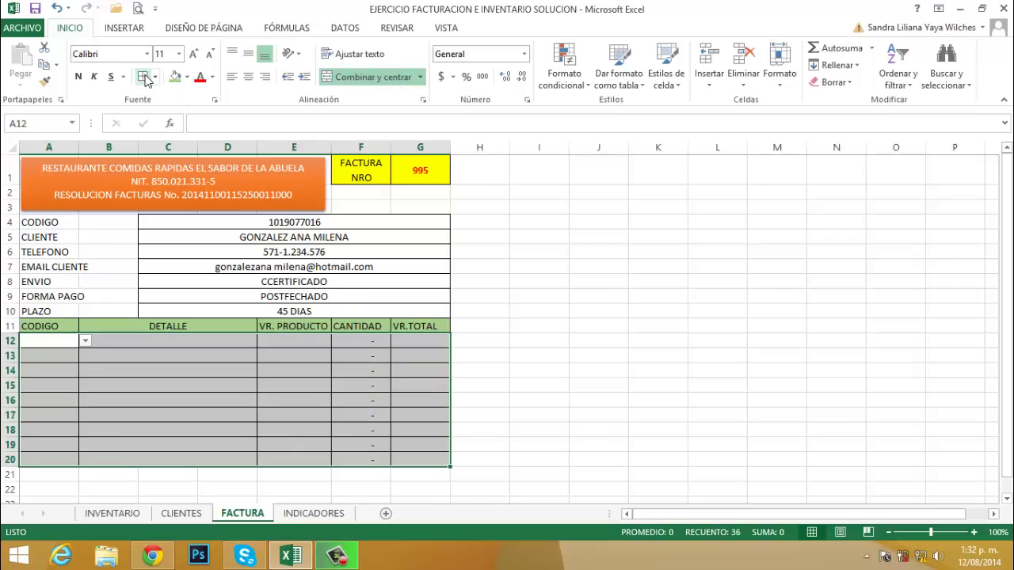
left_click(481, 429)
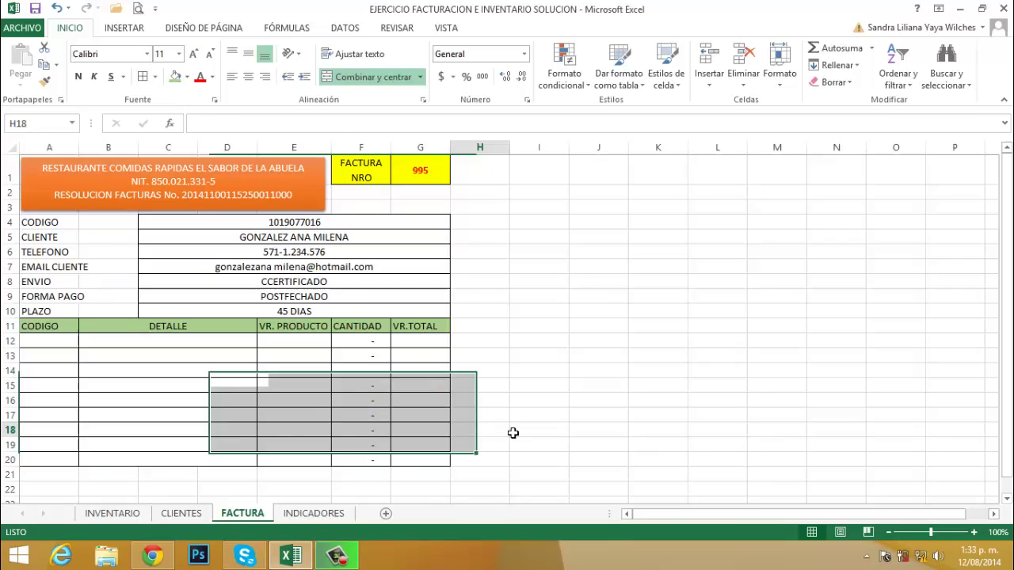
left_click(54, 477)
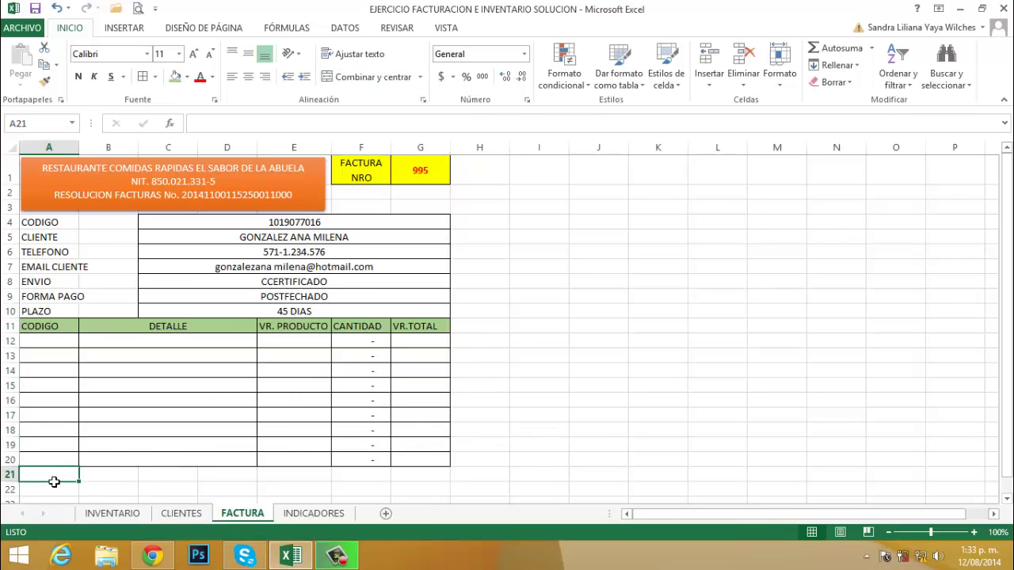
left_click(441, 477)
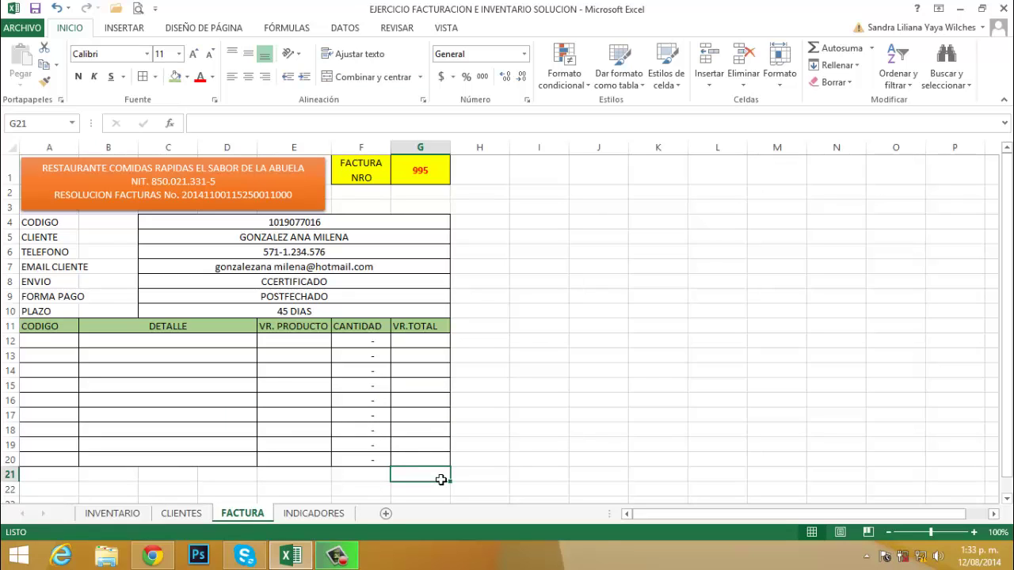
Enter =SUMA(G12:G20) in G21 as the invoice subtotal
type("=")
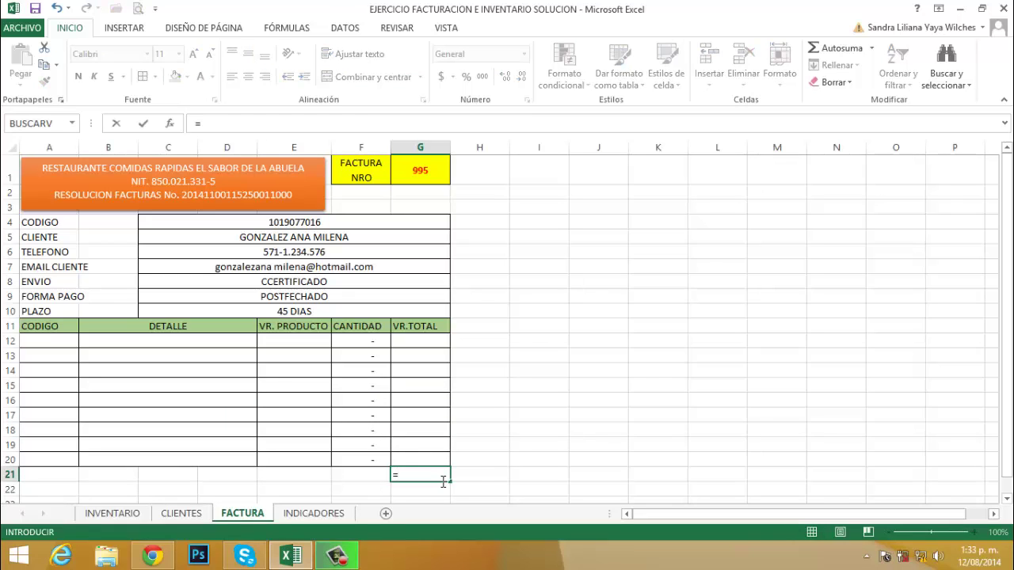
type("SUMA(")
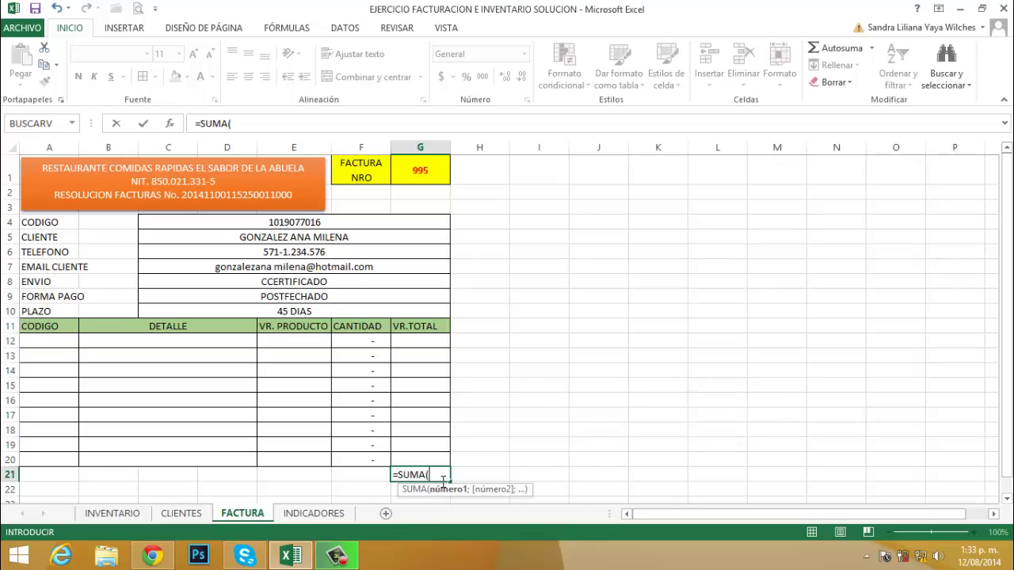
key("Up")
key("Up")
key("Up")
key("Up")
key("Up")
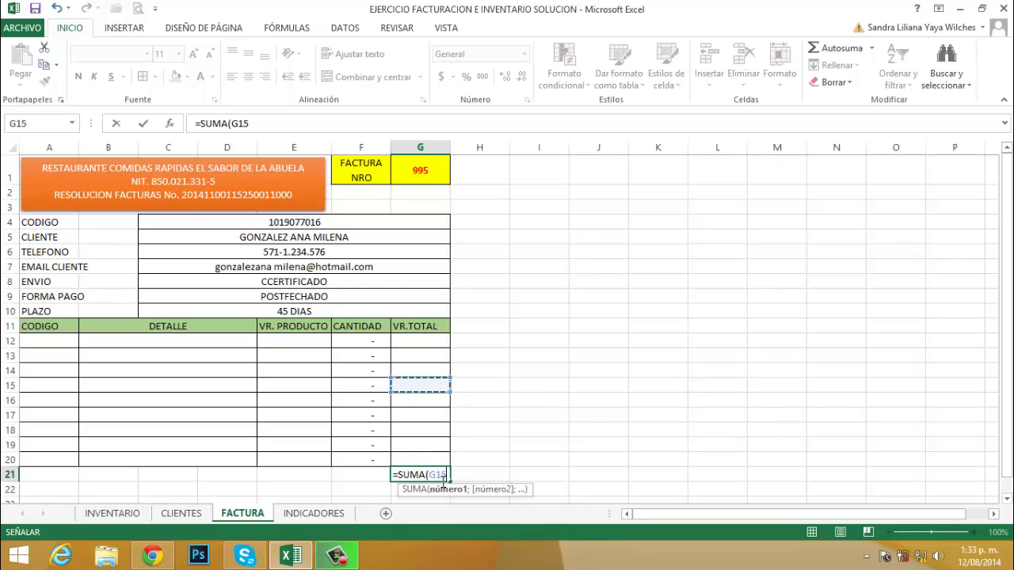
key("Up")
key("Up")
key("Up")
key("Up")
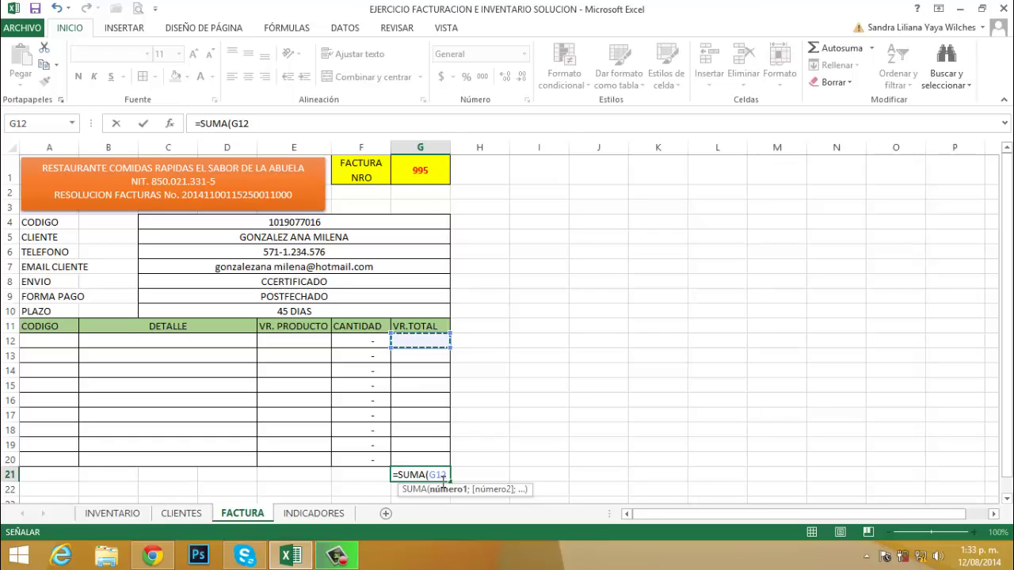
key("F8")
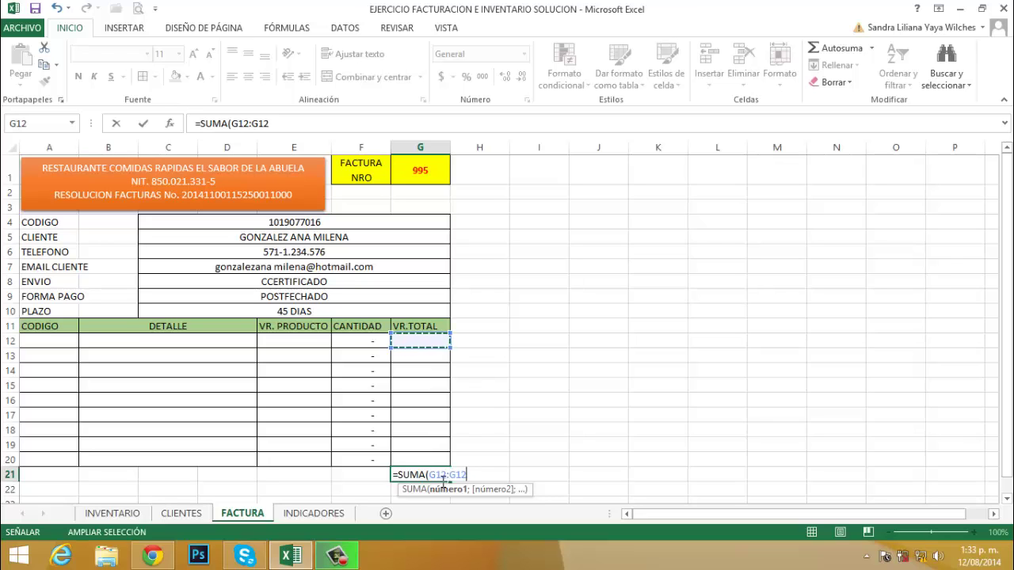
key("Down")
key("Down")
key("Down")
key("Down")
key("Down")
key("Down")
key("Down")
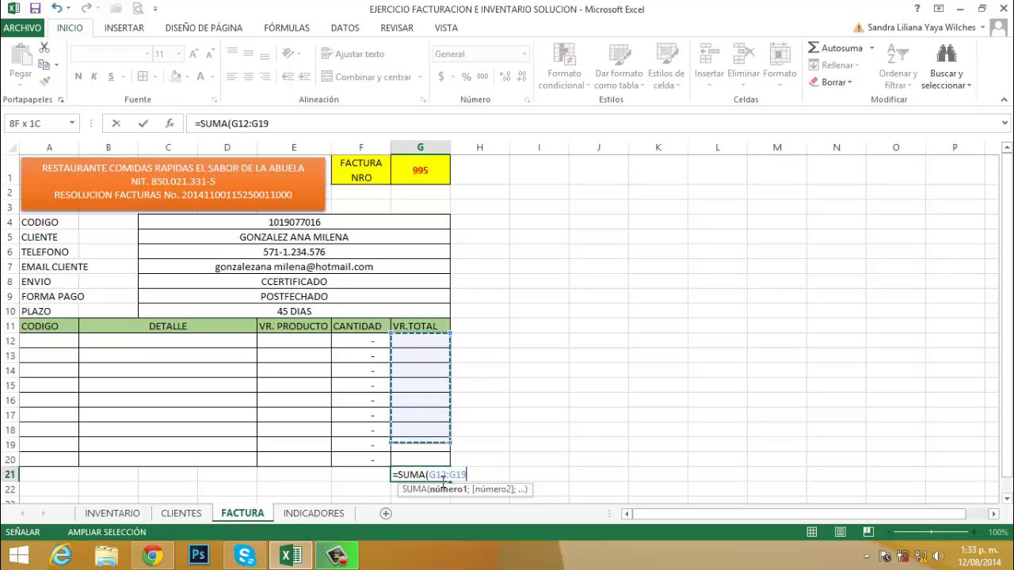
key("Down")
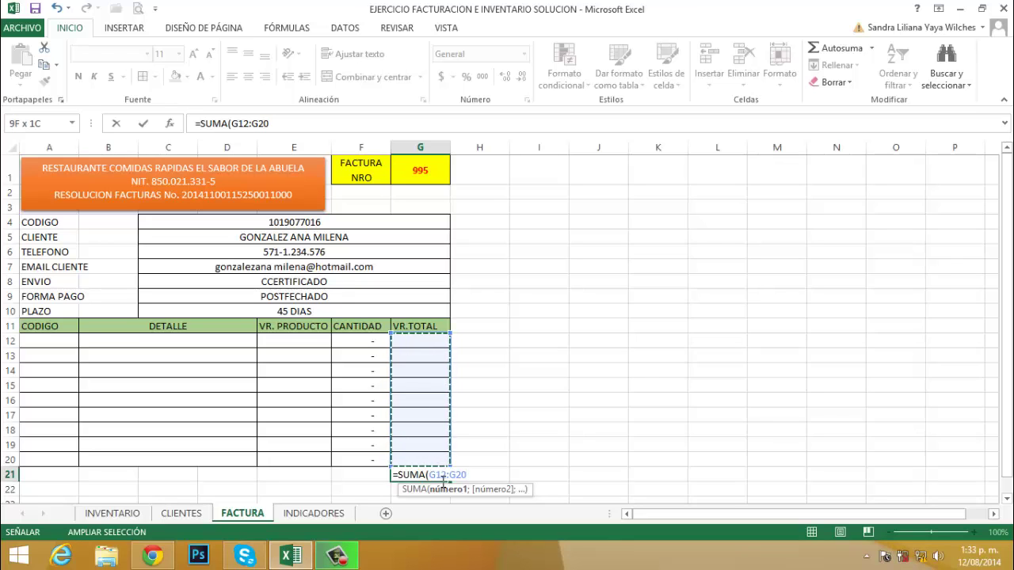
type(")")
key("Return")
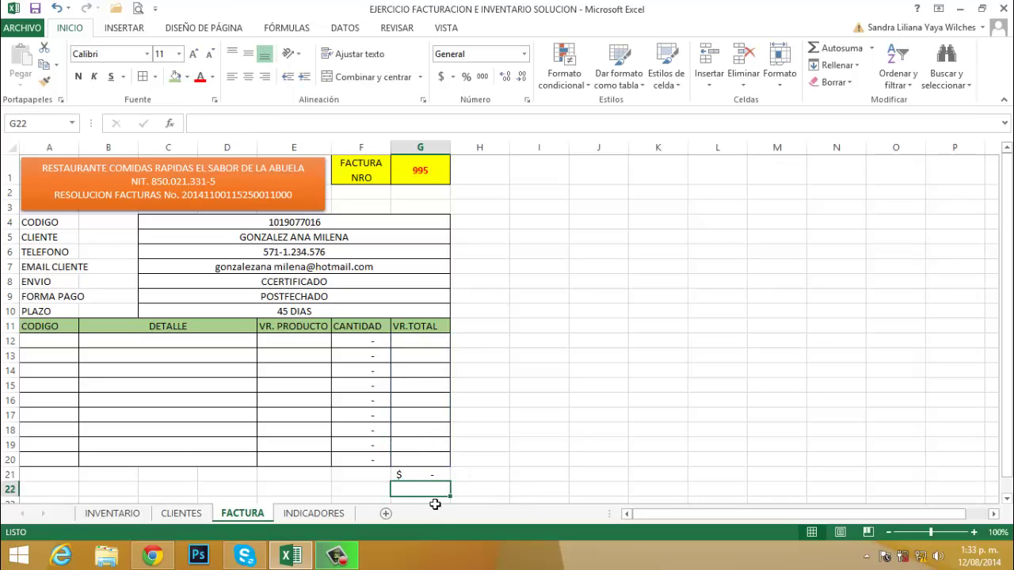
Label E21 'SUB TOTAL FACTURA'
left_click(302, 480)
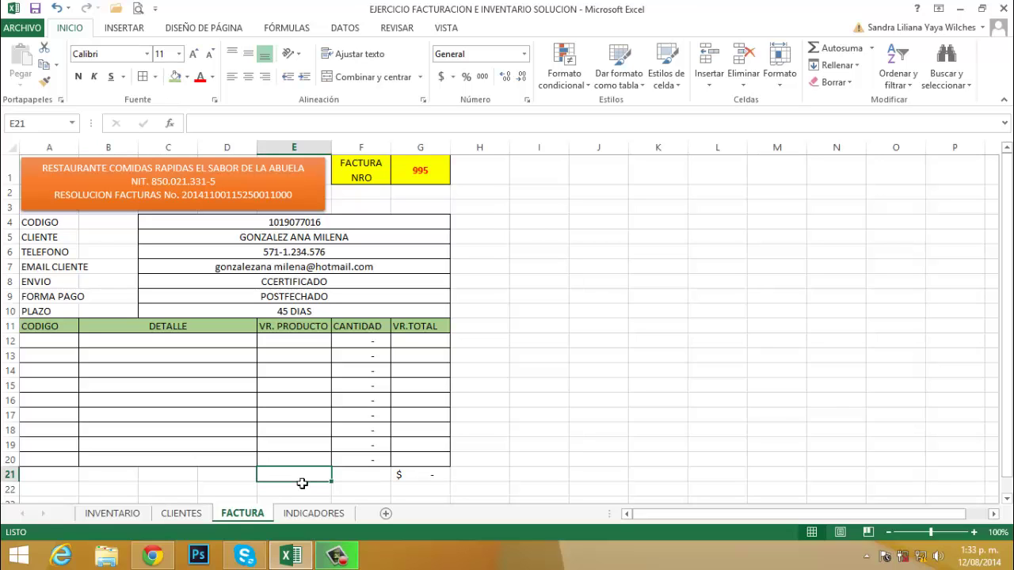
type("TOTA")
key("BackSpace")
key("BackSpace")
key("BackSpace")
key("BackSpace")
type("SU")
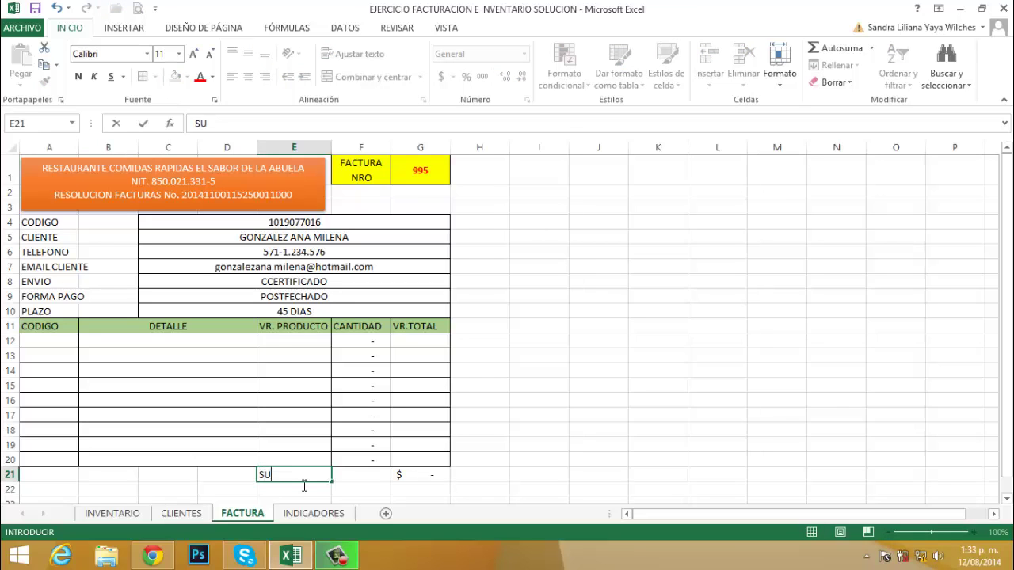
type("B TOTAL FACTURA")
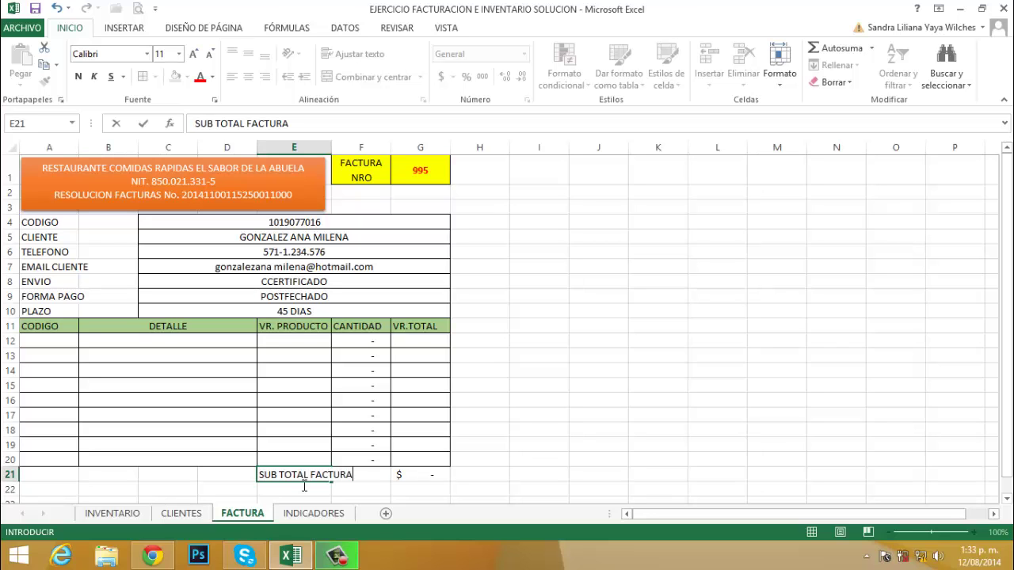
key("Return")
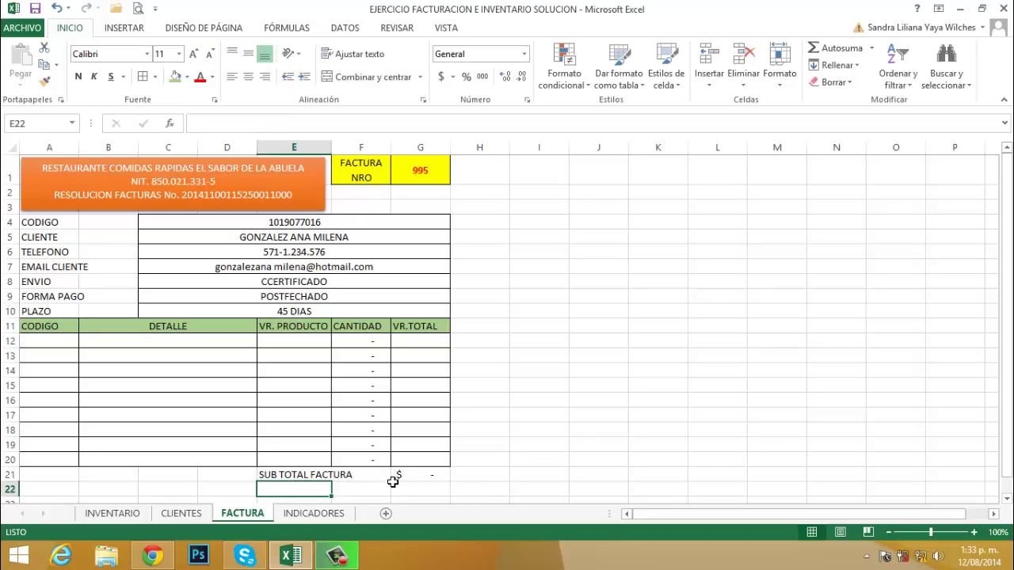
Label E22 'IMPUESTO IVA'
scroll(463, 495, "down", 1)
left_click(409, 432)
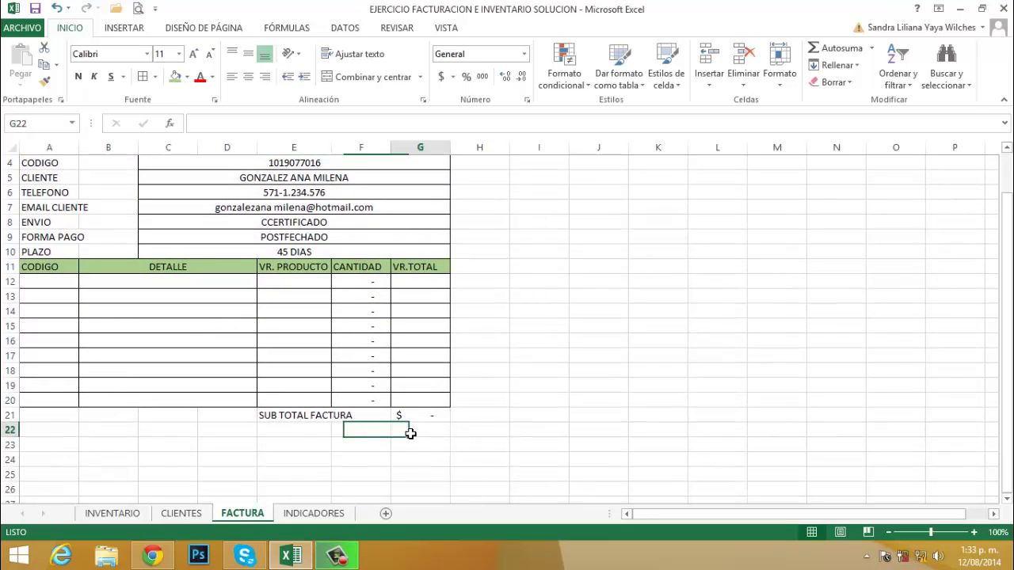
left_click(286, 437)
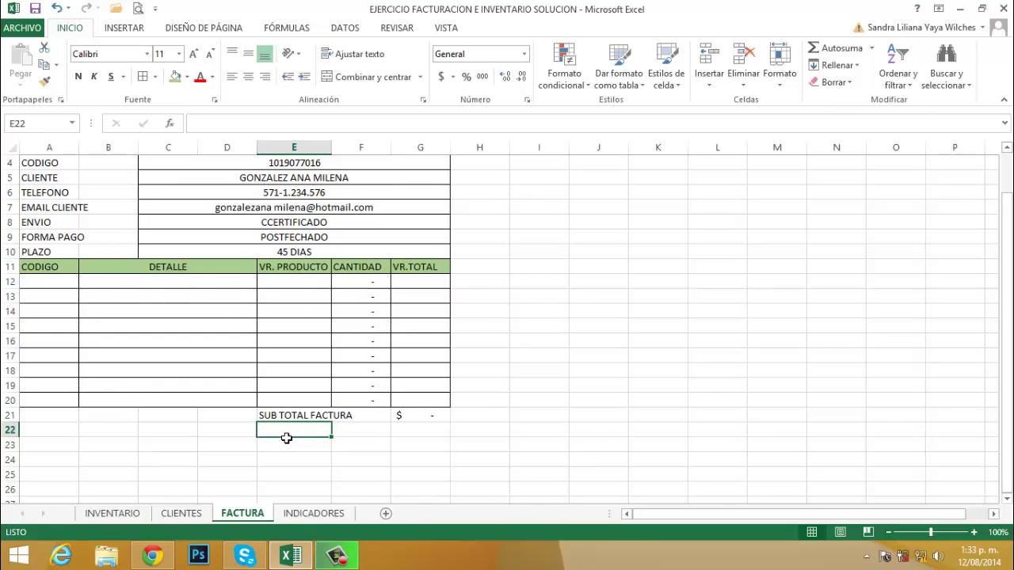
type("IMPUES")
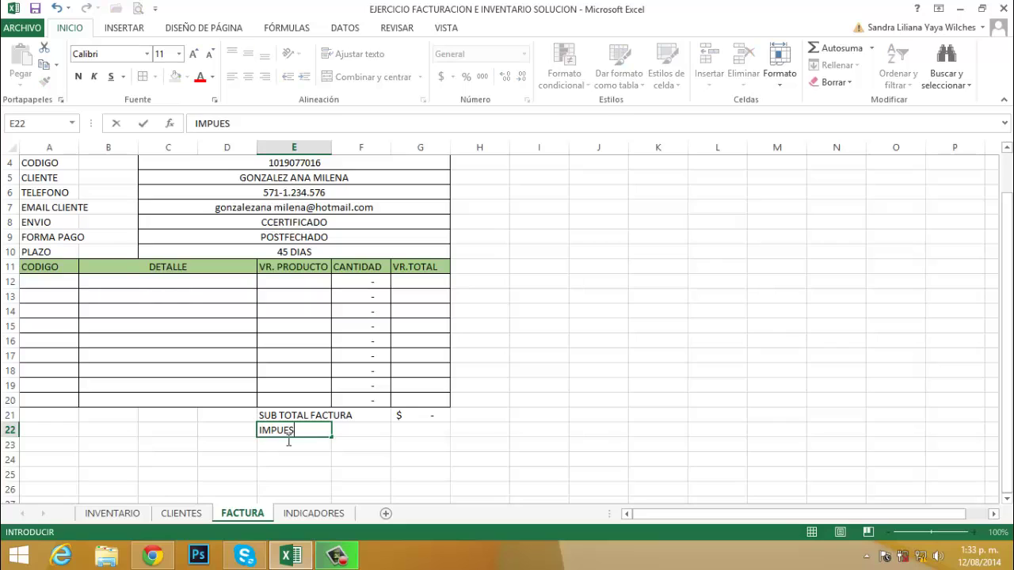
type("TO IVA")
key("Tab")
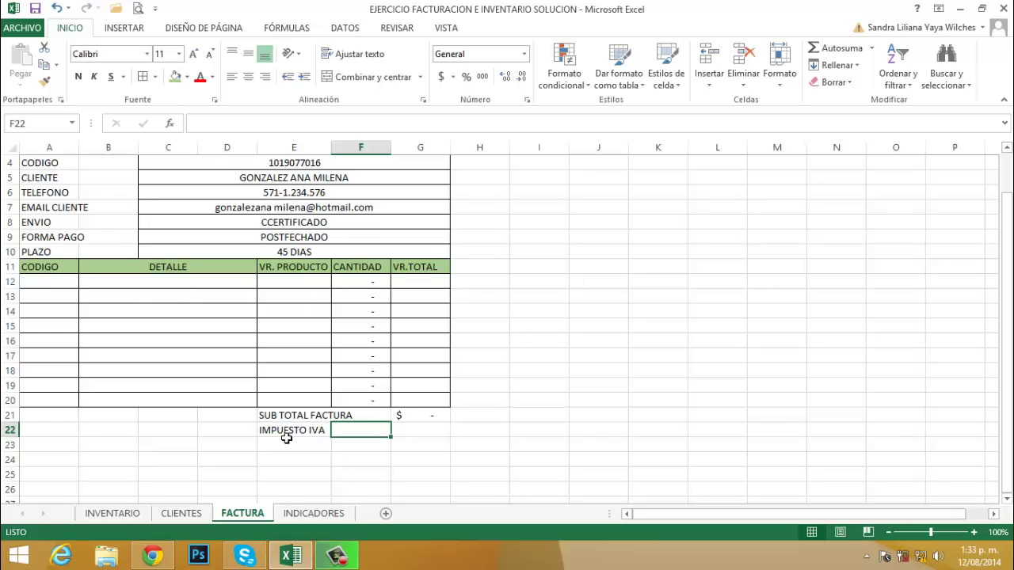
Enter =G21*16% in G22 to compute the IVA
key("Tab")
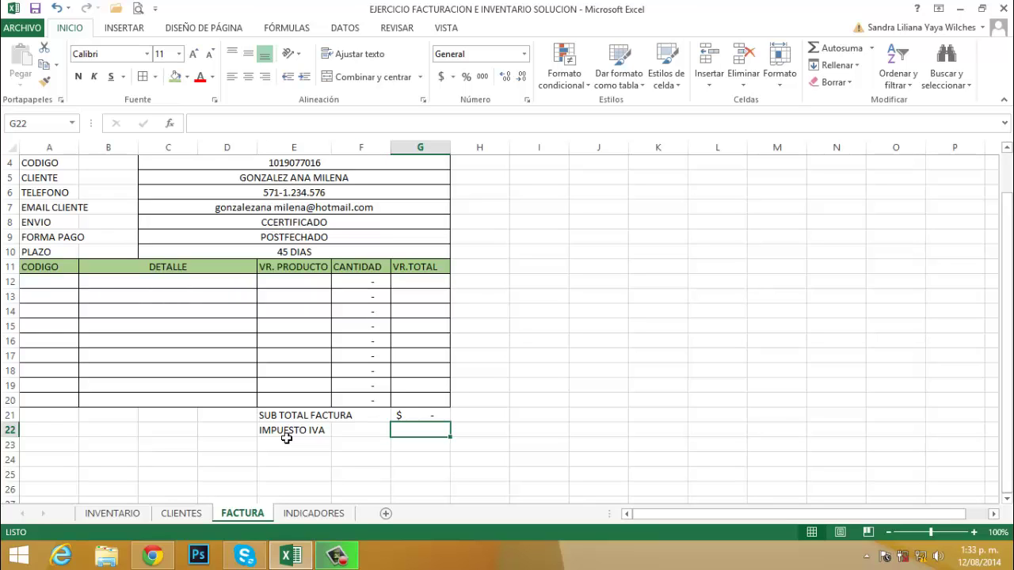
type("=")
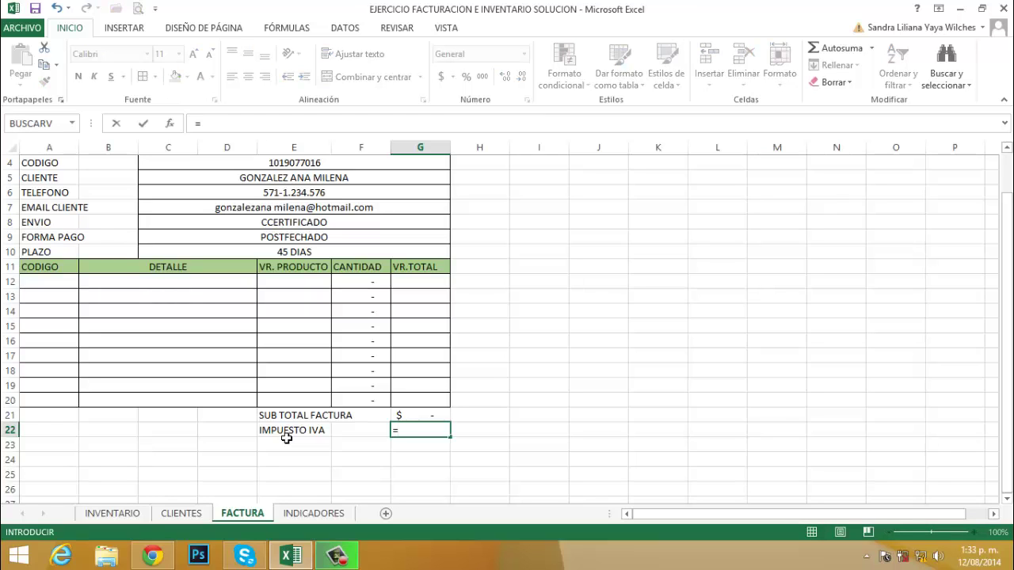
key("Up")
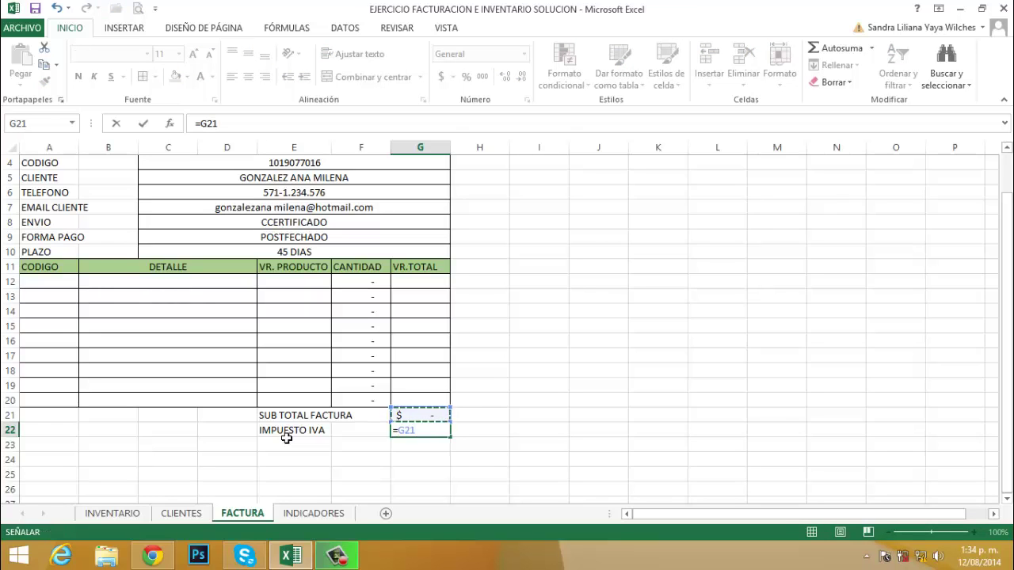
type("*")
type("16%")
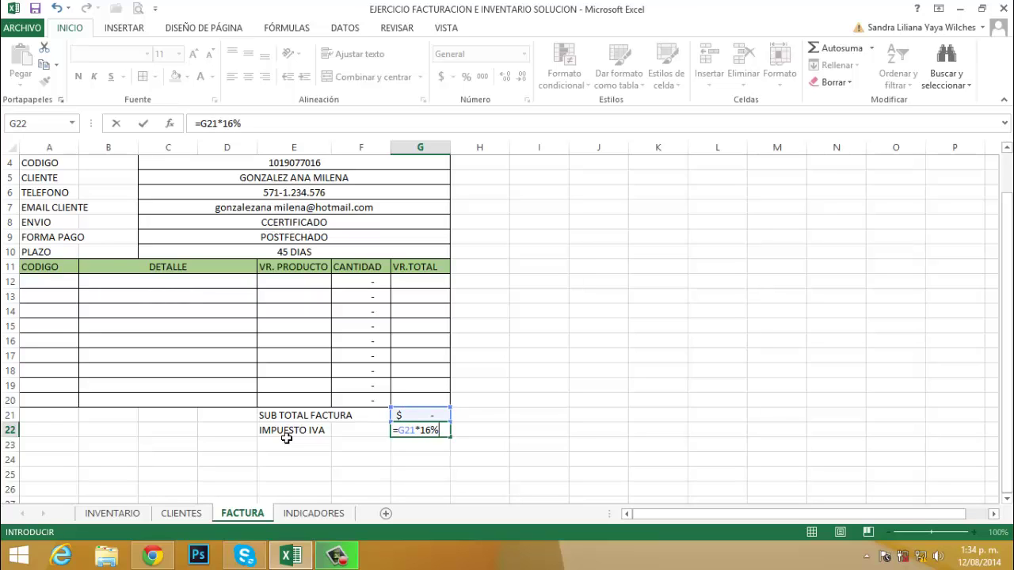
key("Return")
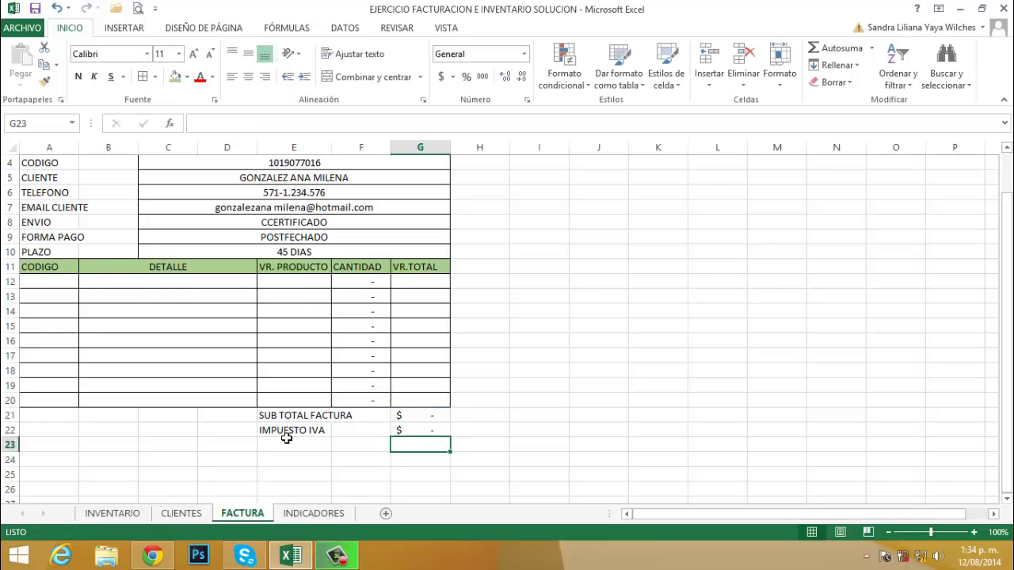
Label E23 'TOTAL FACTURA'
key("Left")
key("Left")
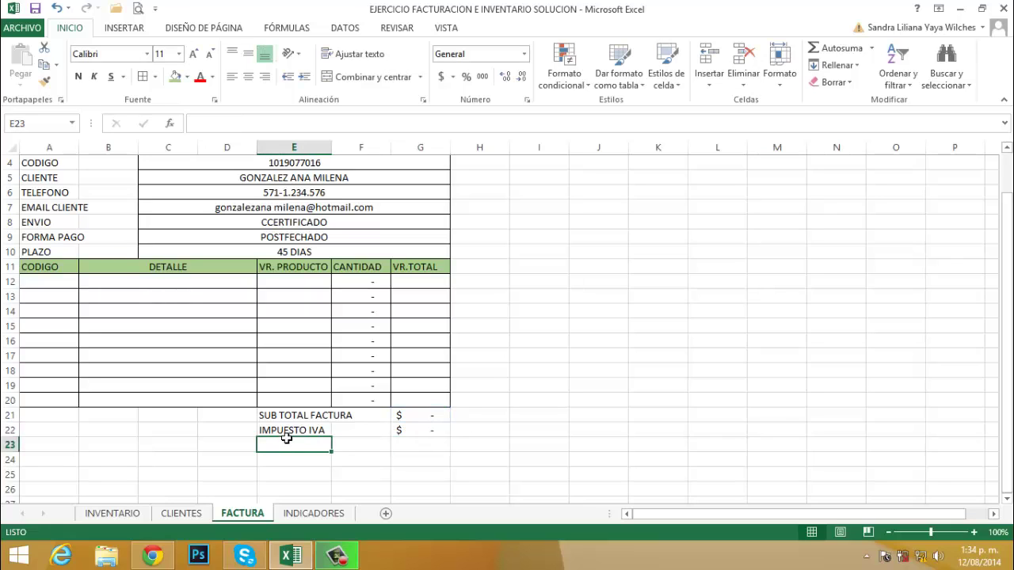
type("TOTAL")
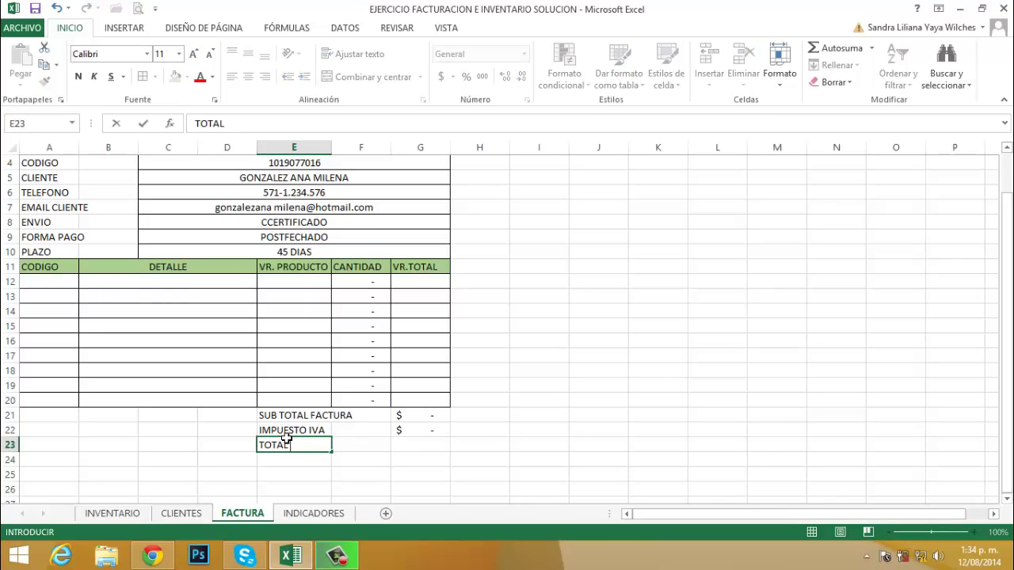
type(" FACTURA")
key("Return")
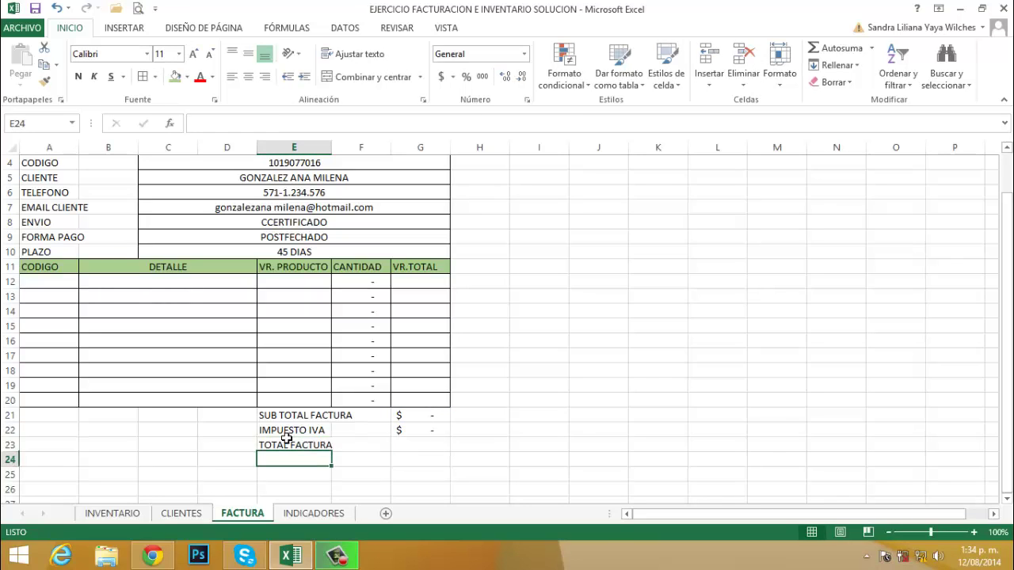
Enter =G21+G22 in G23 as the invoice total
key("Up")
key("Right")
key("Right")
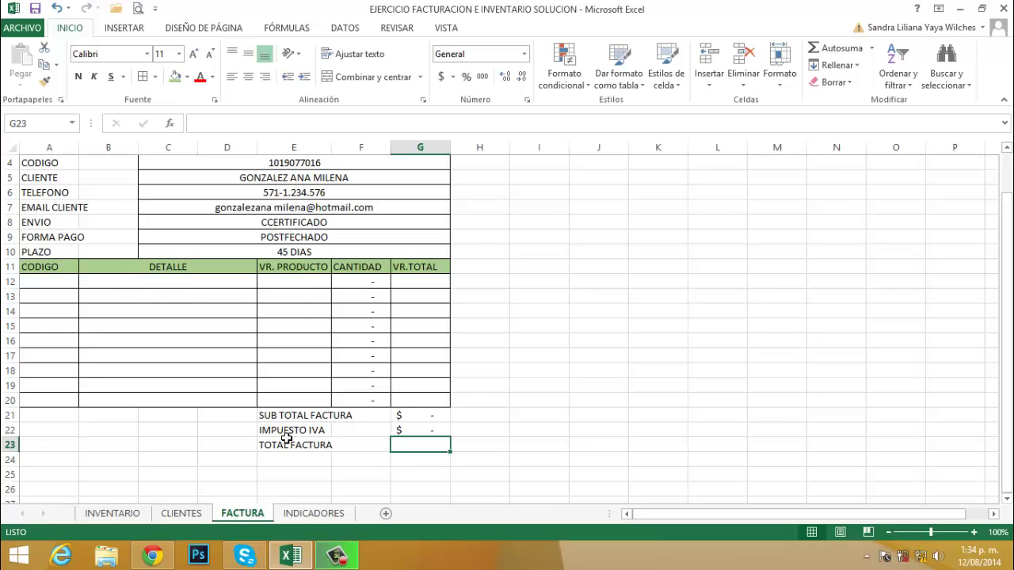
type("=")
key("Up")
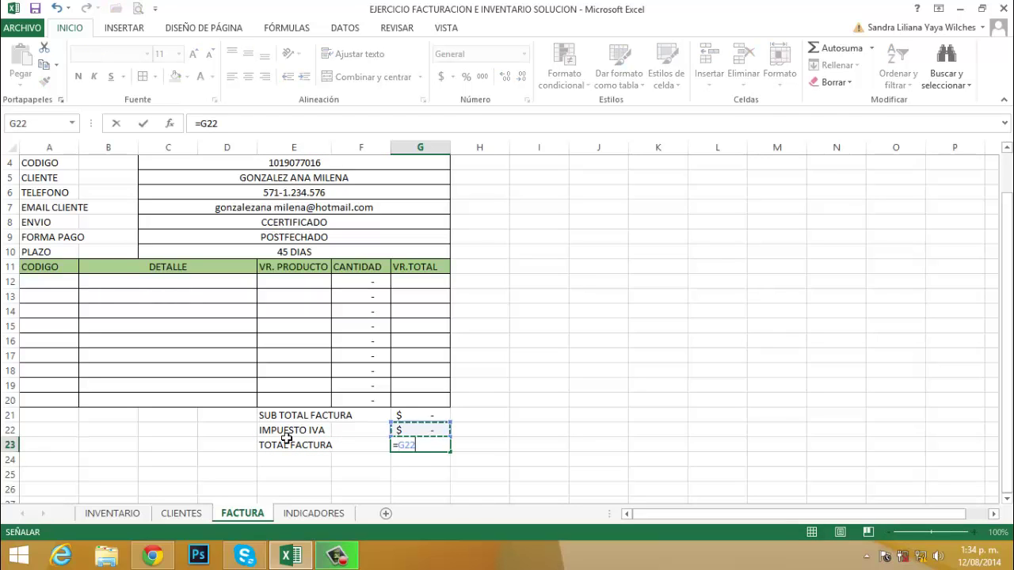
key("Up")
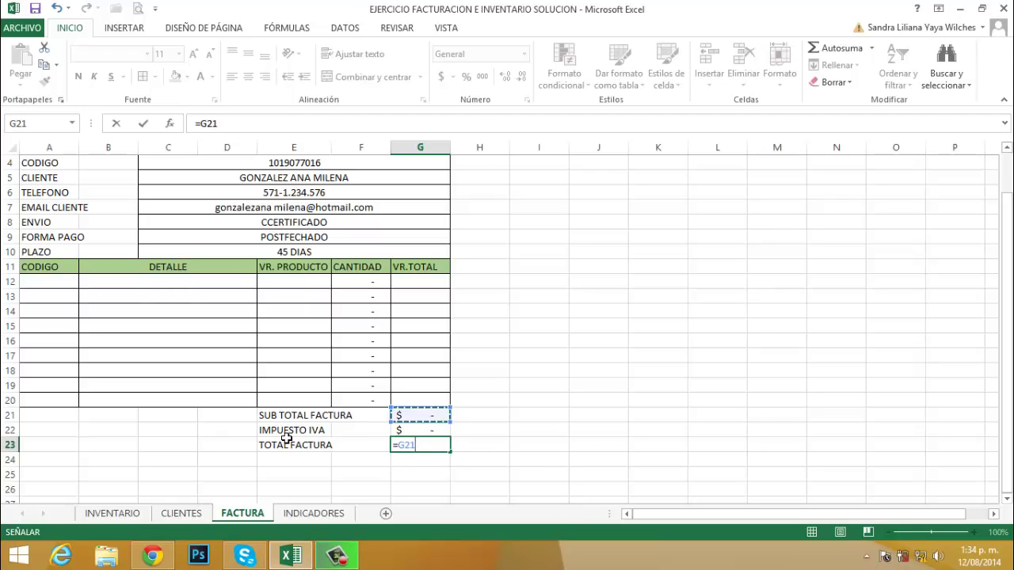
type("+")
key("Up")
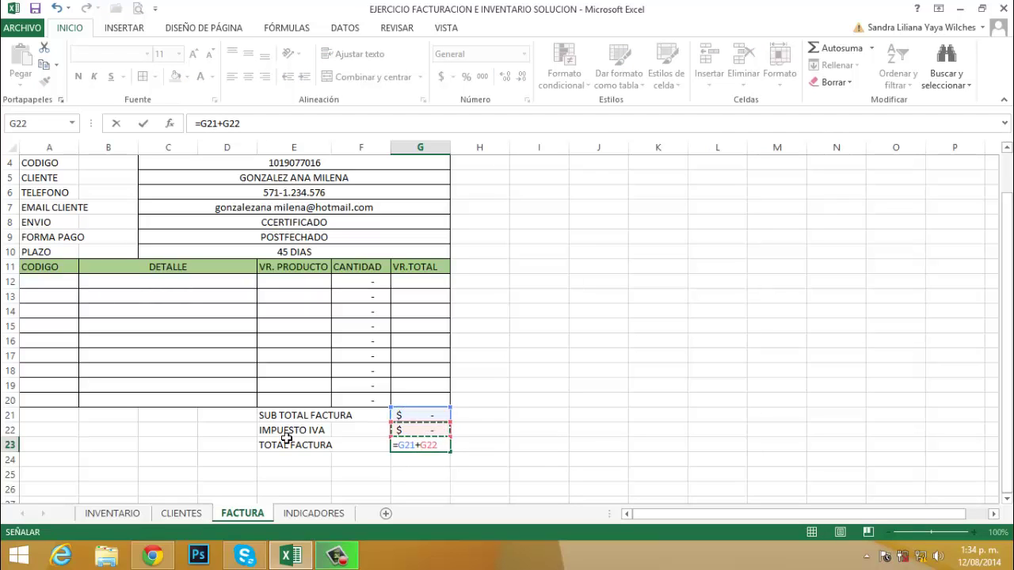
key("Return")
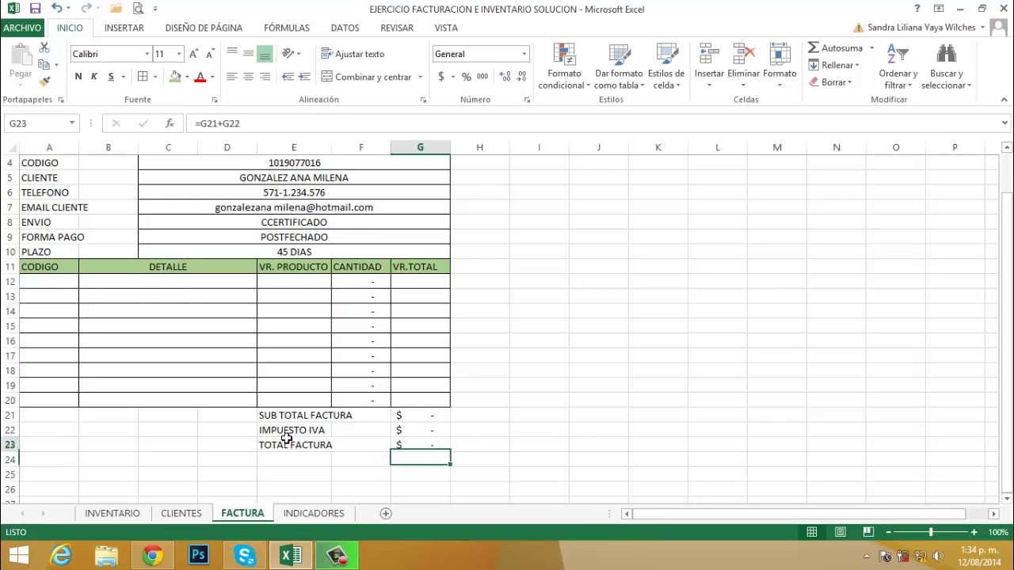
Select the totals cells G21:G23
key("Up")
key("Up")
key("Up")
key("Left")
key("Left")
key("Left")
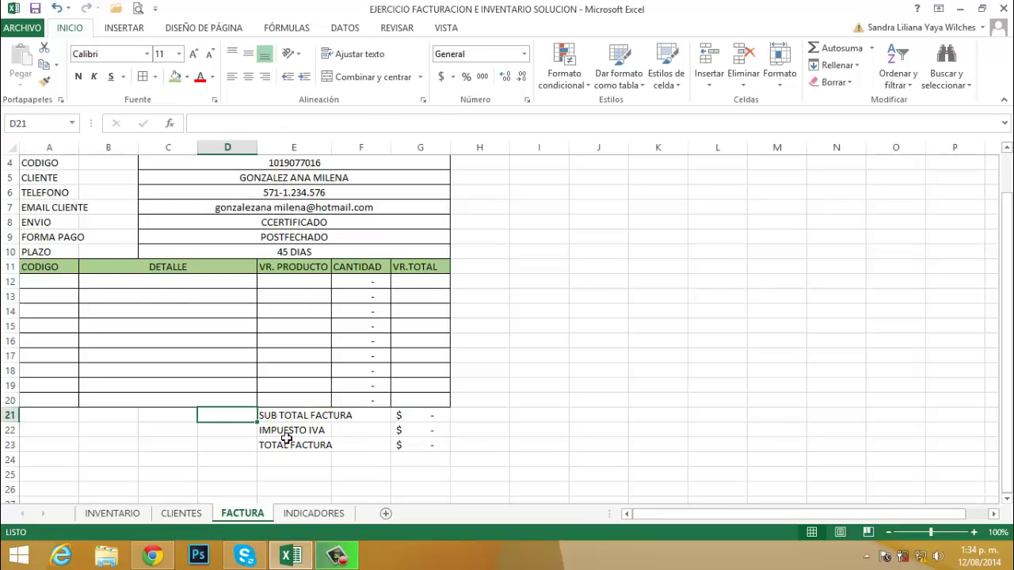
key("Right")
key("Right")
key("Right")
key("shift+Down")
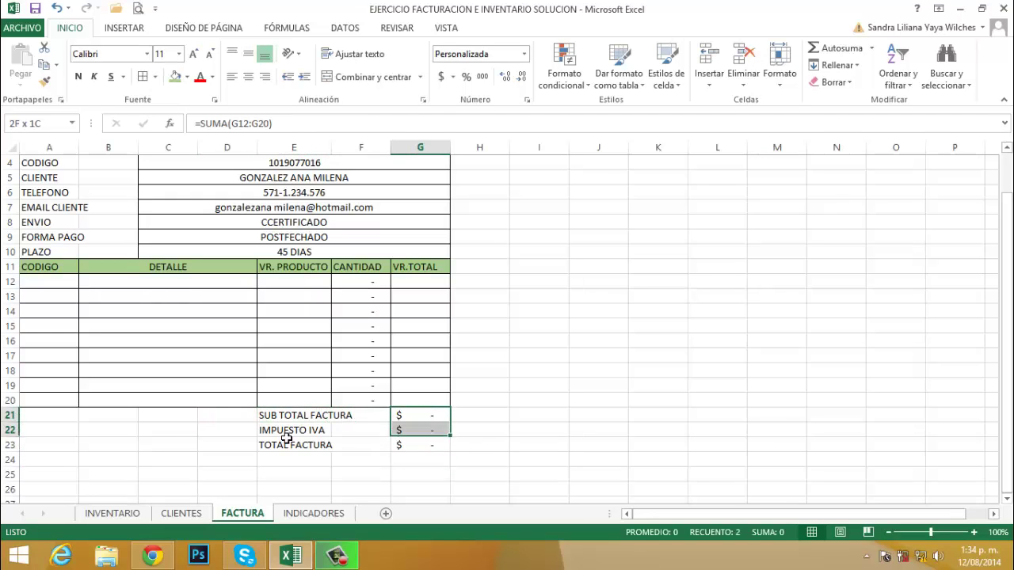
key("shift+Down")
key("shift+Down")
key("shift+Up")
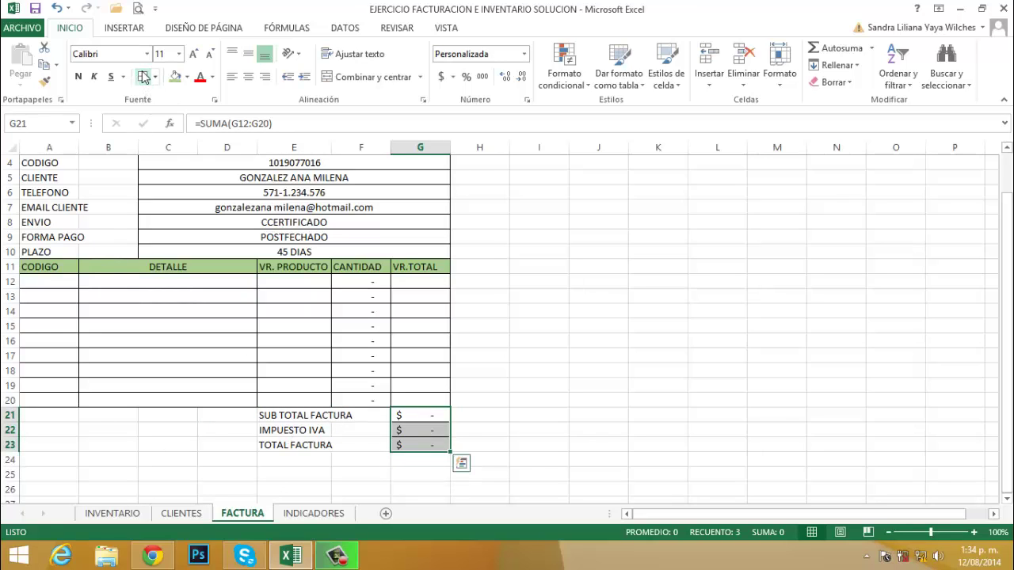
Merge A21:D23 with wrapped text, aligned top and left
left_click(479, 459)
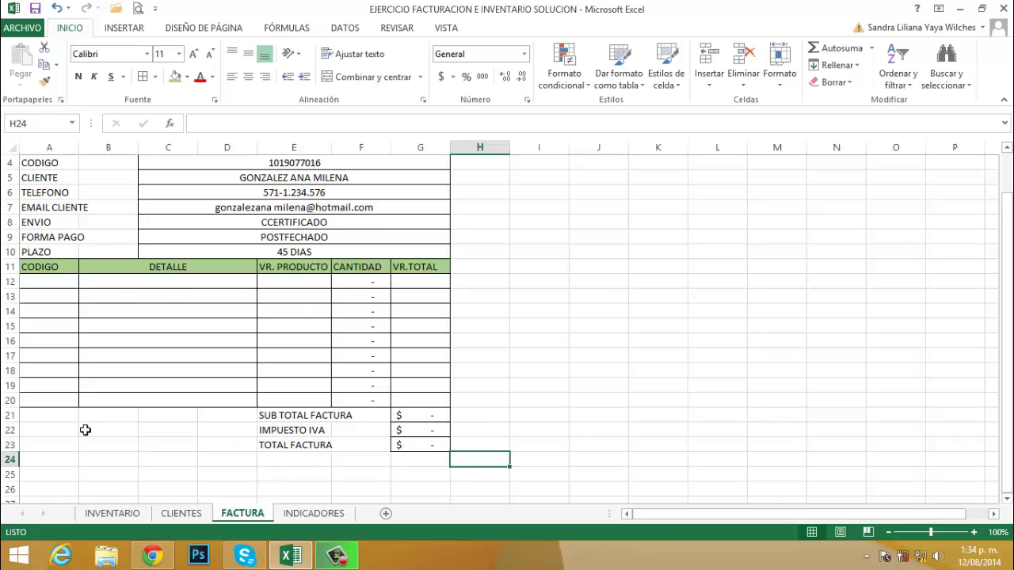
left_click(53, 420)
left_click_drag(77, 426, 214, 445)
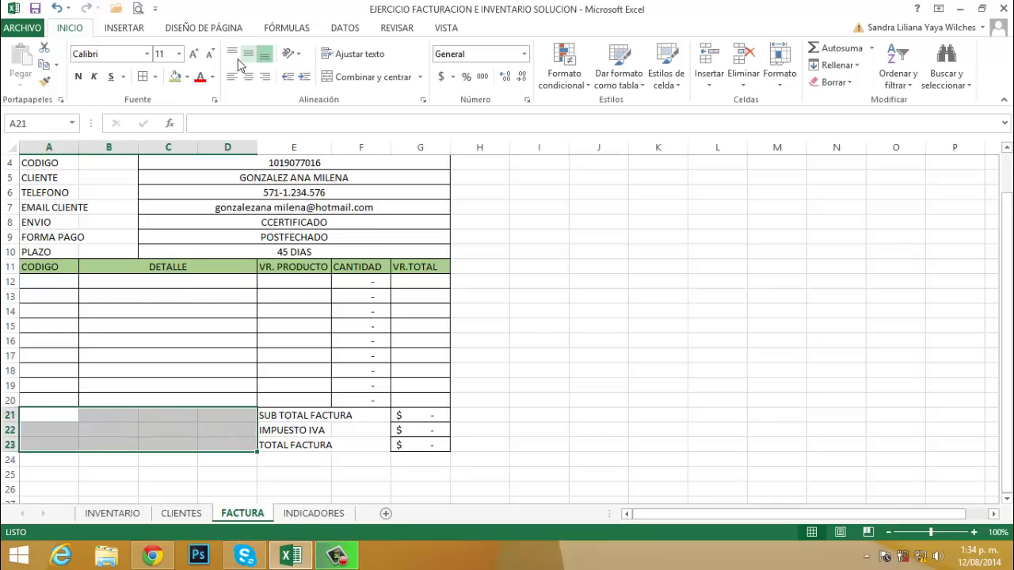
left_click(372, 77)
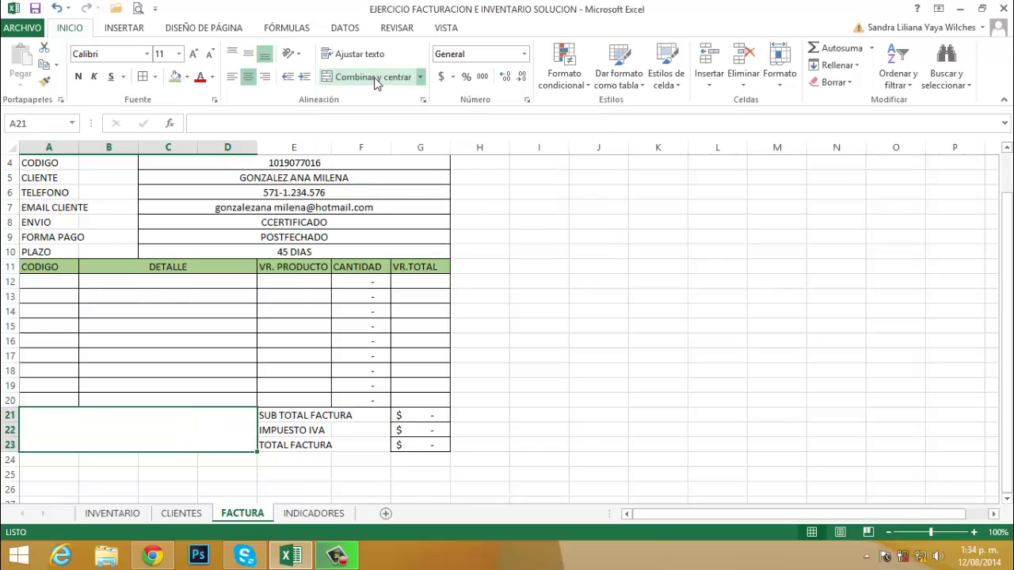
left_click(363, 53)
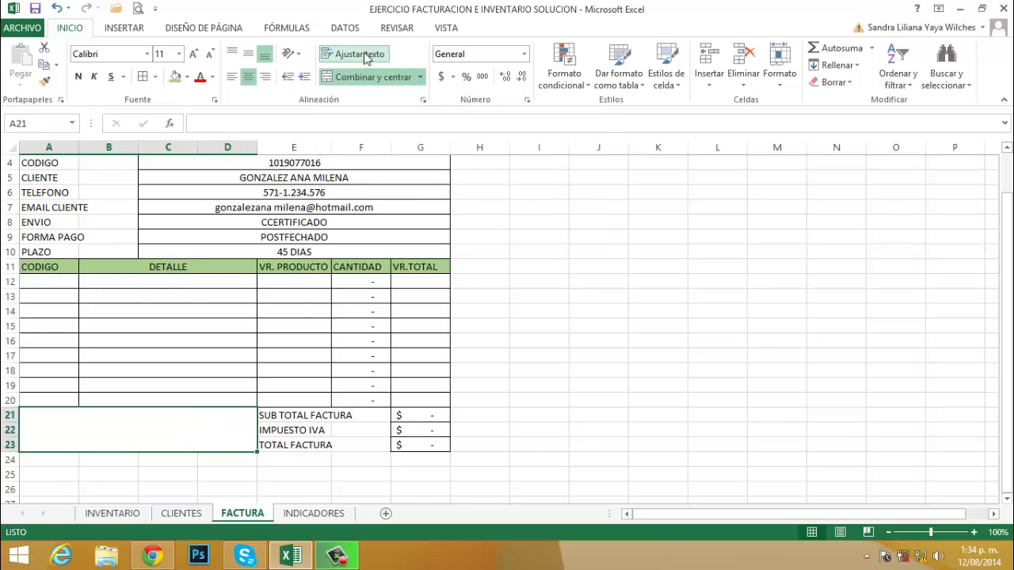
left_click(232, 53)
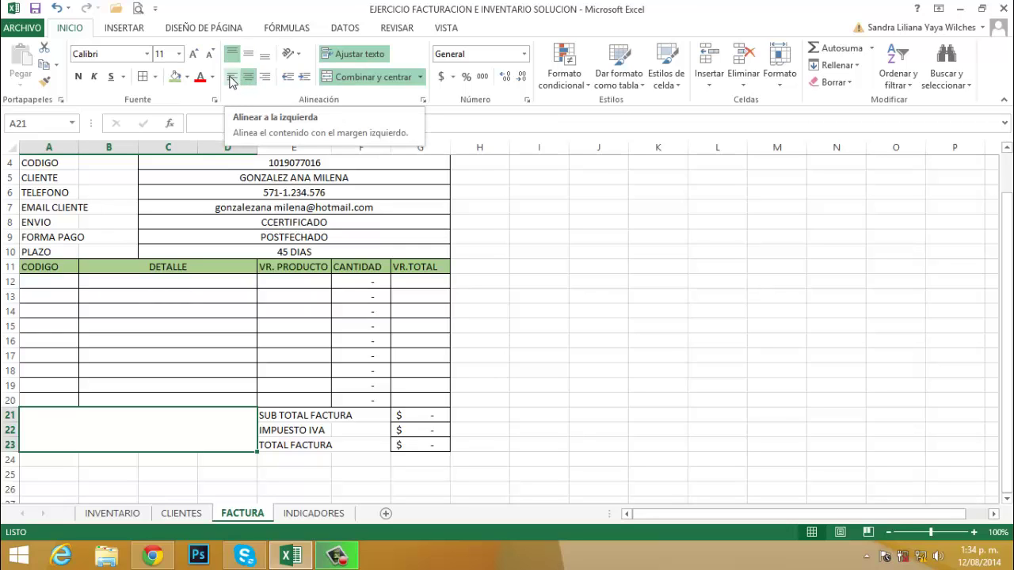
left_click(232, 79)
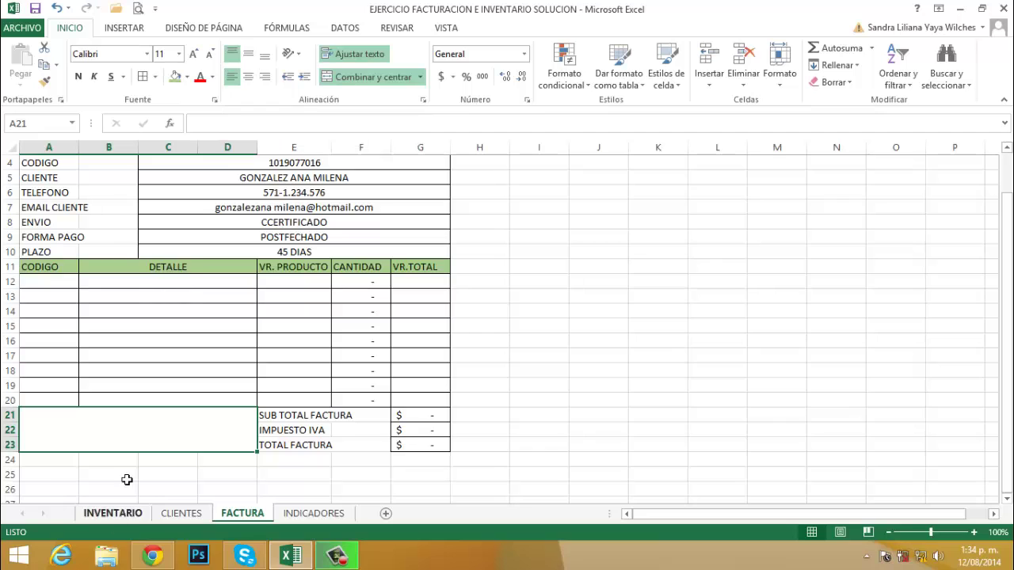
Type 'SON:' in the merged box and give it all borders
type("SON;")
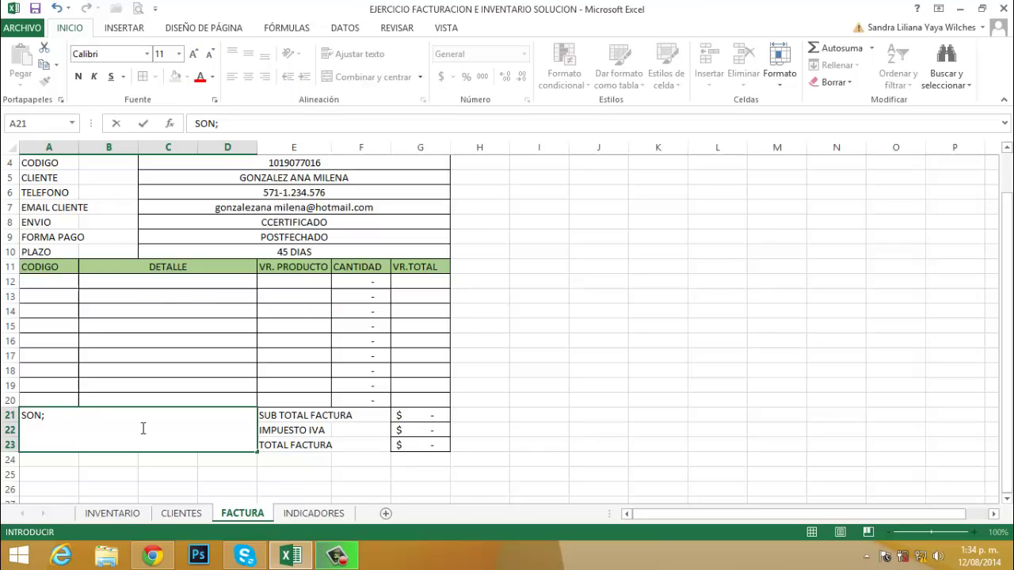
key("BackSpace")
type(":")
key("Return")
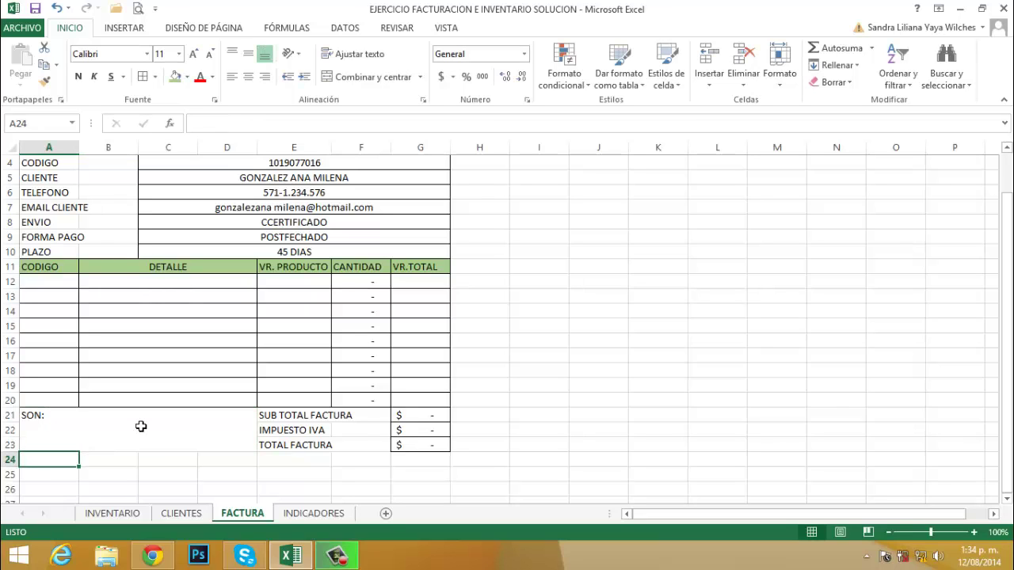
left_click(141, 427)
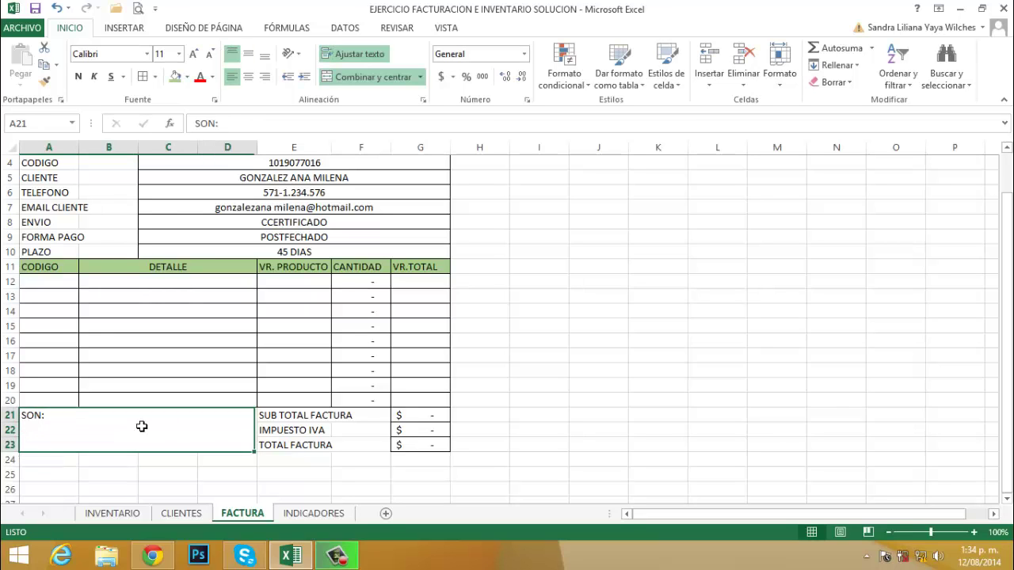
left_click(156, 77)
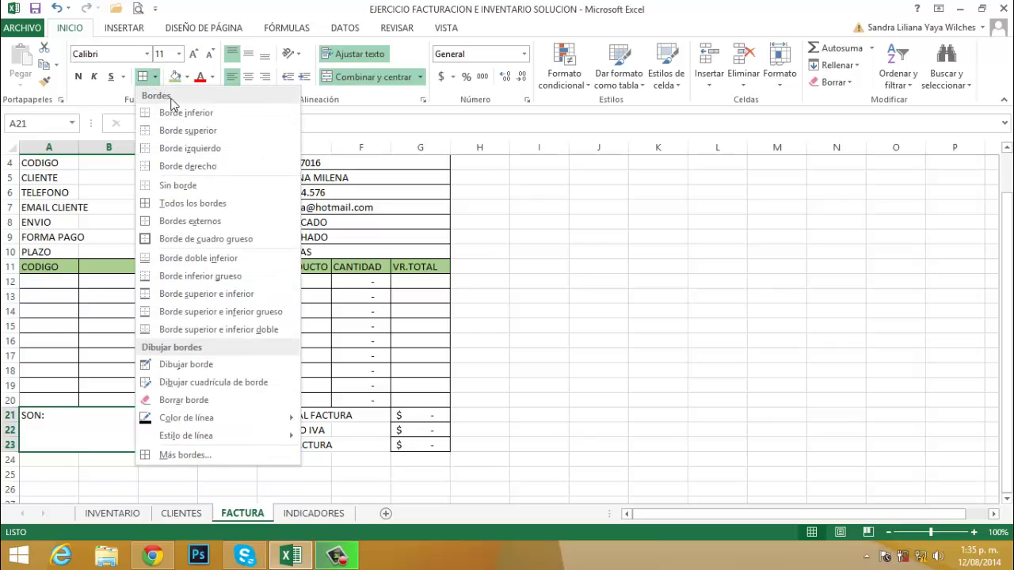
left_click(179, 204)
left_click(389, 473)
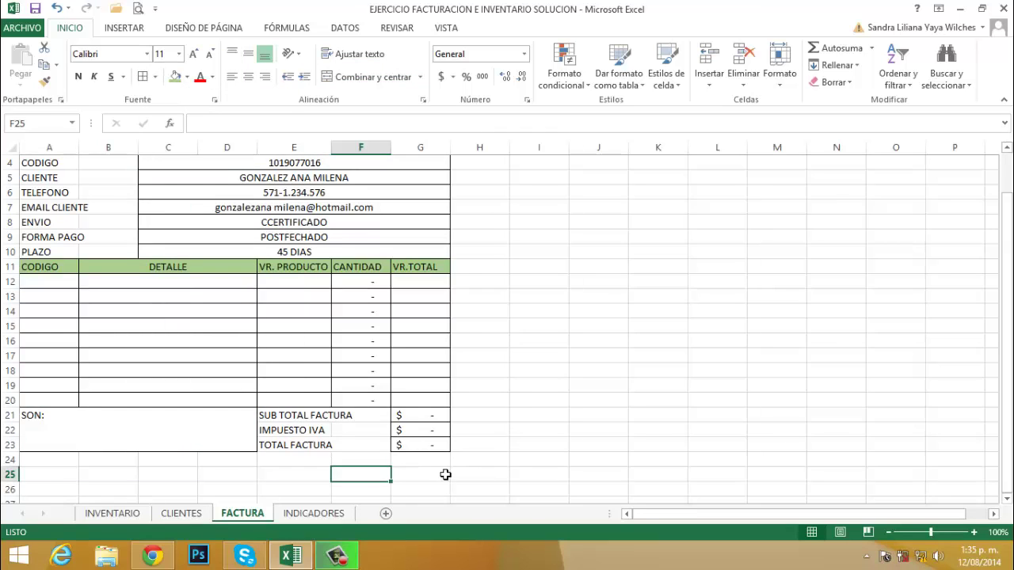
Select cells in row 26 below the invoice
scroll(445, 474, "down", 2)
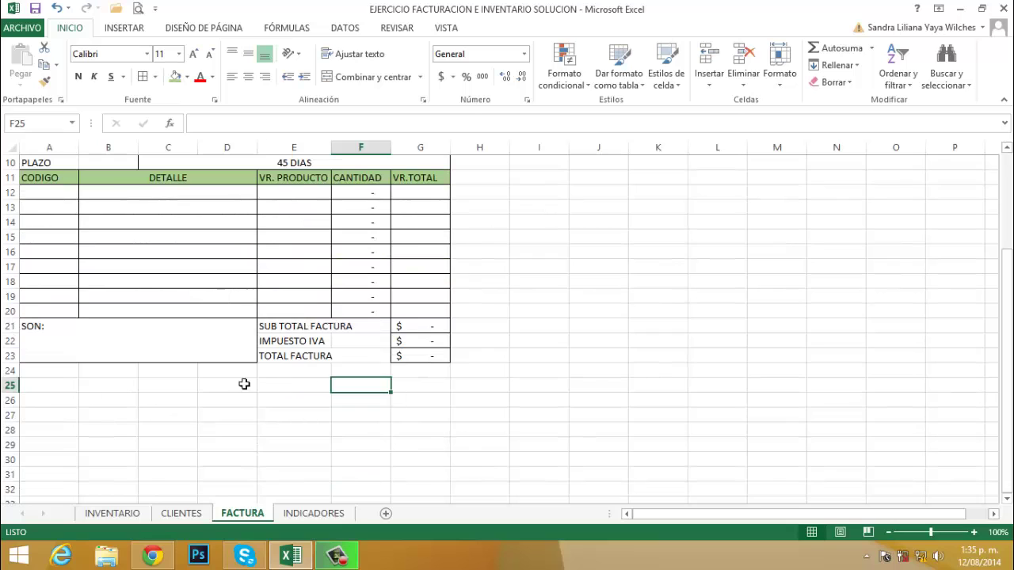
left_click(61, 388)
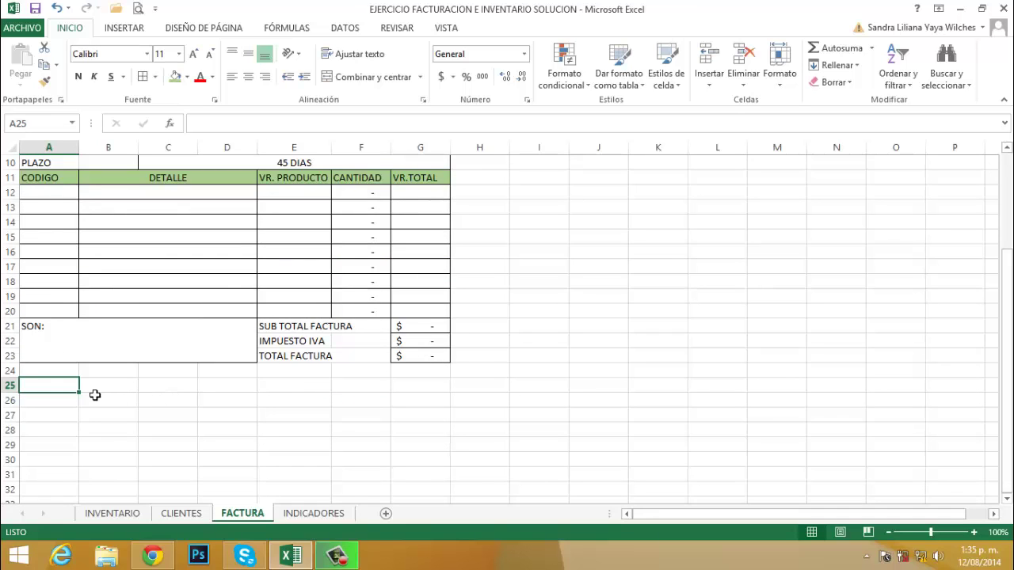
key("Down")
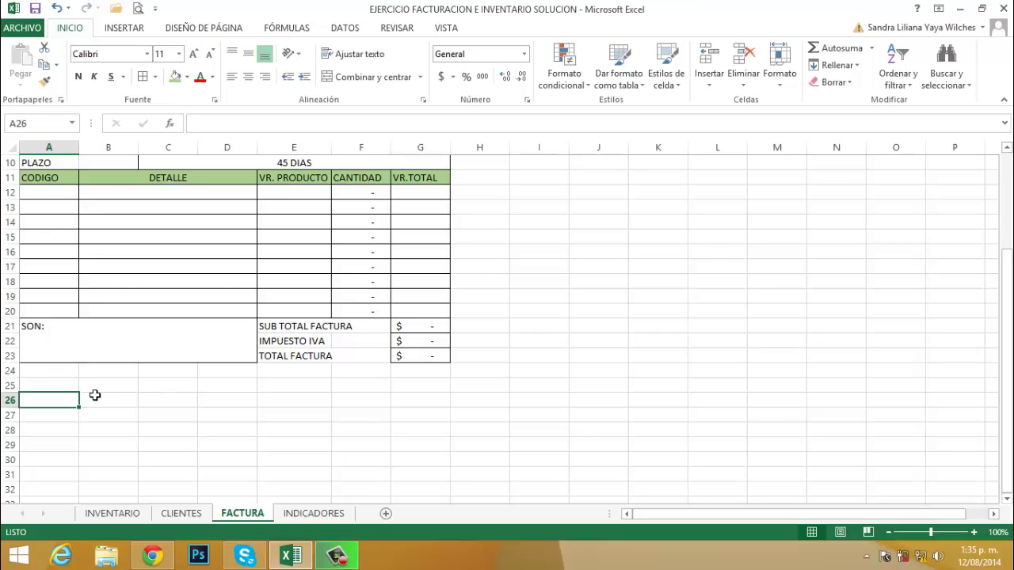
key("Right")
key("Right")
key("Right")
key("Right")
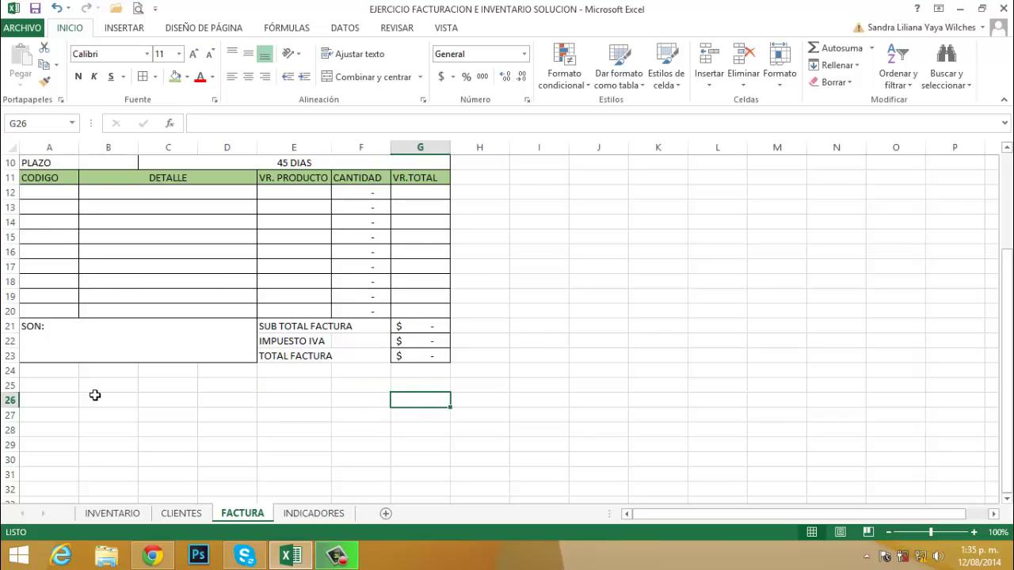
key("shift+Left")
key("shift+Left")
key("shift+Left")
key("shift+Left")
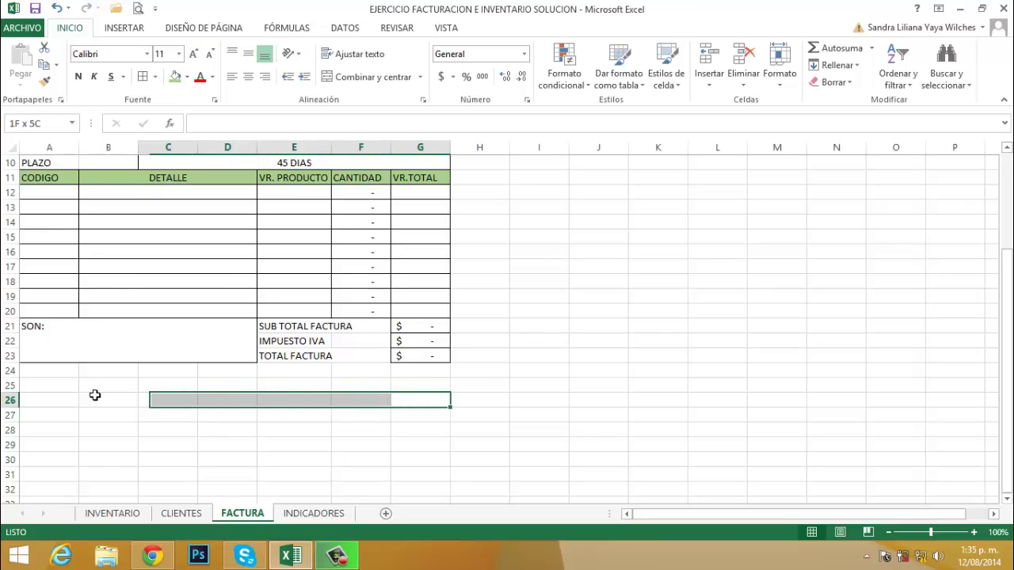
key("shift+Left")
key("shift+Left")
From cell C29, start the Cuadro de texto tool on the INSERTAR tab
left_click(165, 450)
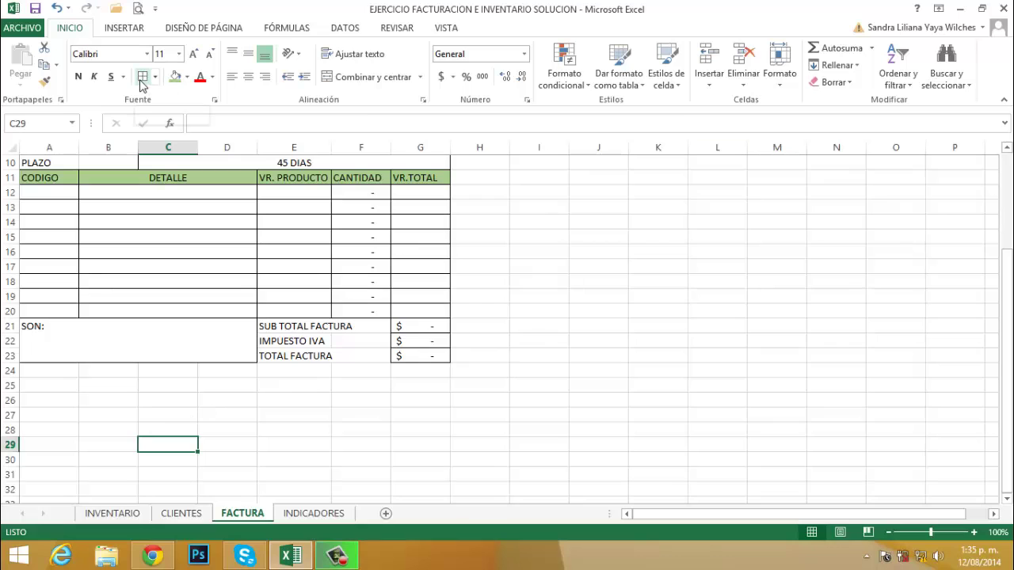
left_click(111, 30)
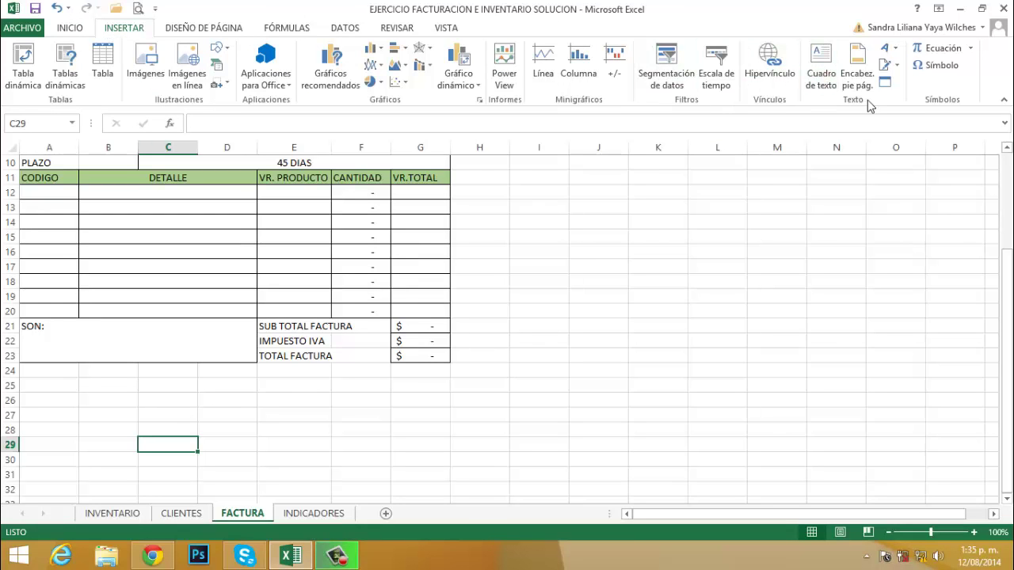
left_click(824, 64)
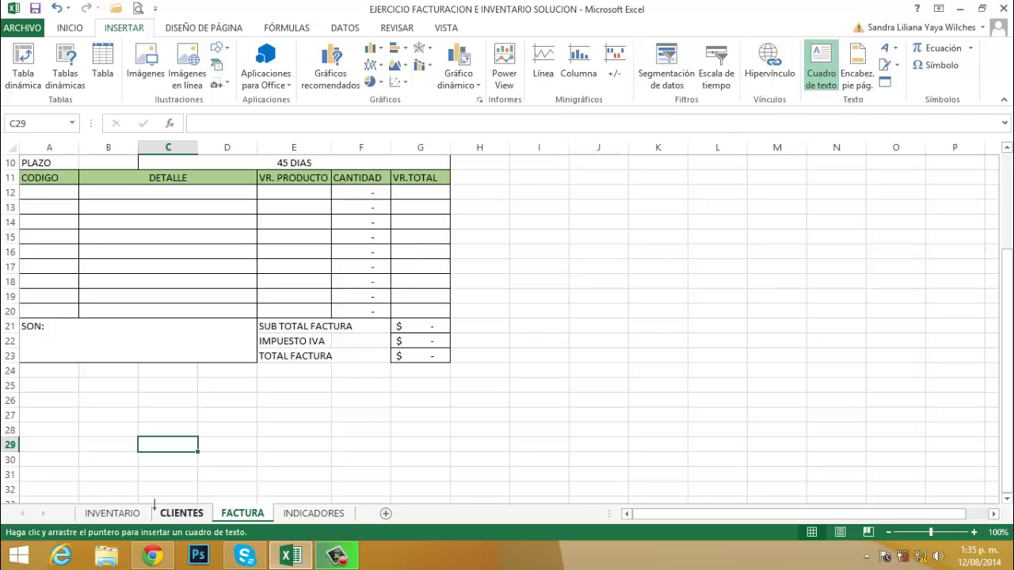
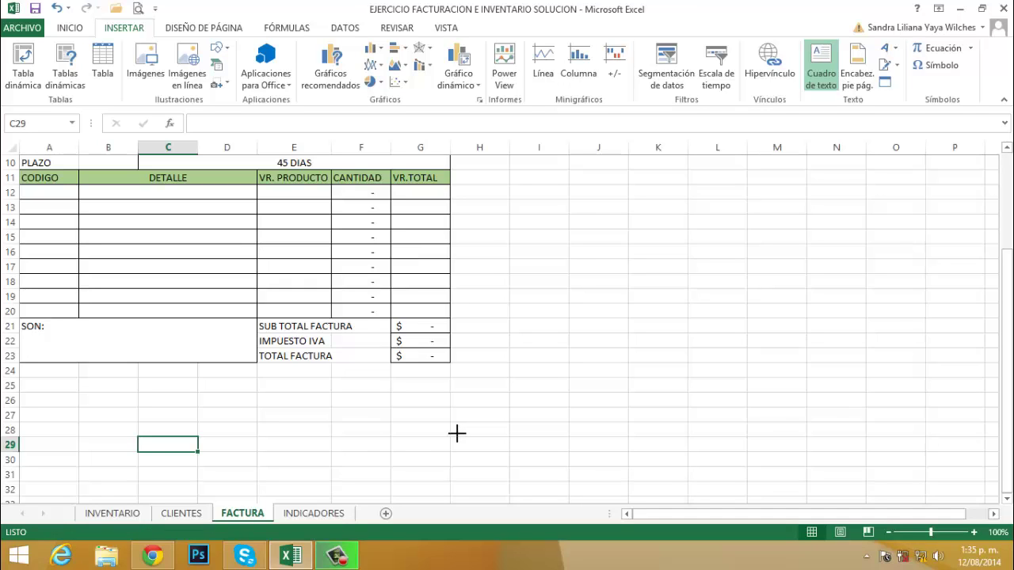
Draw the first text box below the invoice totals, extending it down to row 29
left_click_drag(449, 424, 321, 448)
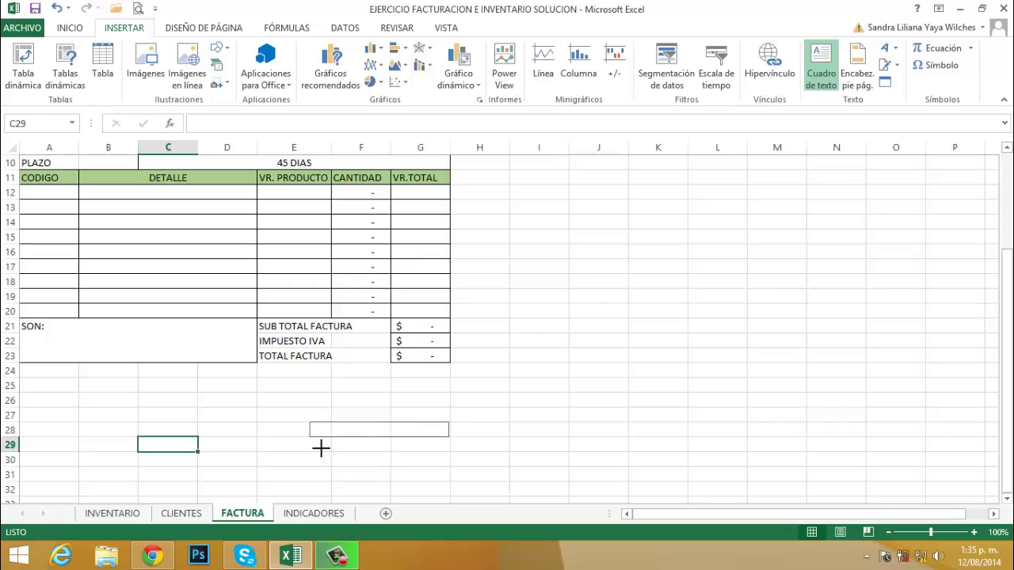
mouse_move(320, 448)
left_mouse_down()
mouse_move(319, 464)
mouse_move(331, 464)
mouse_move(317, 458)
left_mouse_up()
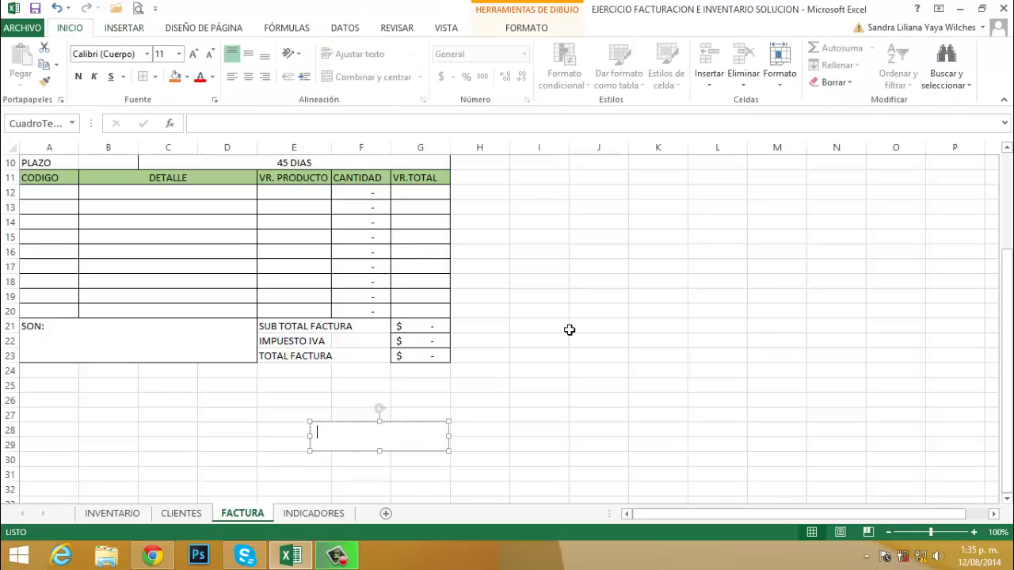
left_click(134, 30)
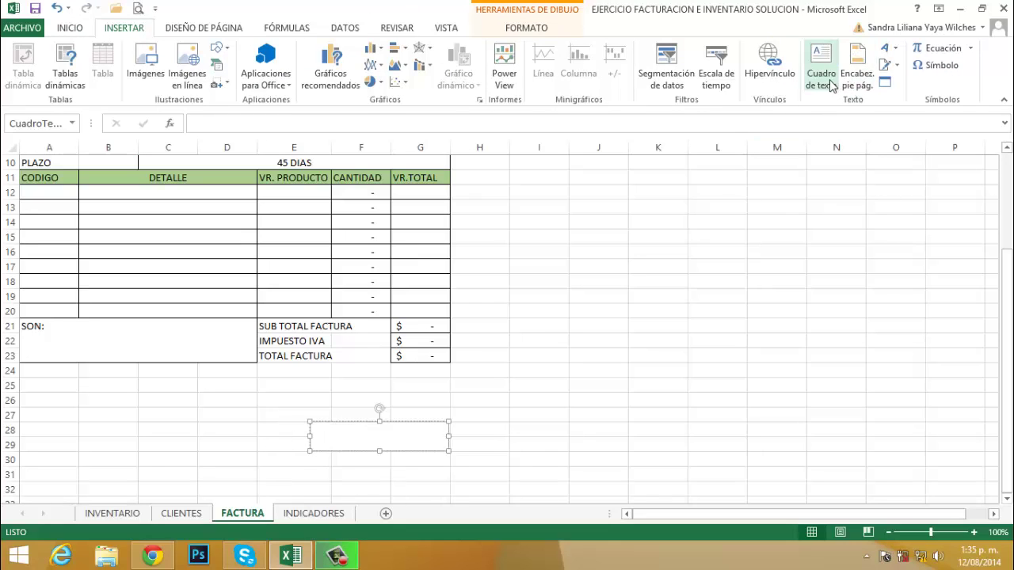
left_click(121, 400)
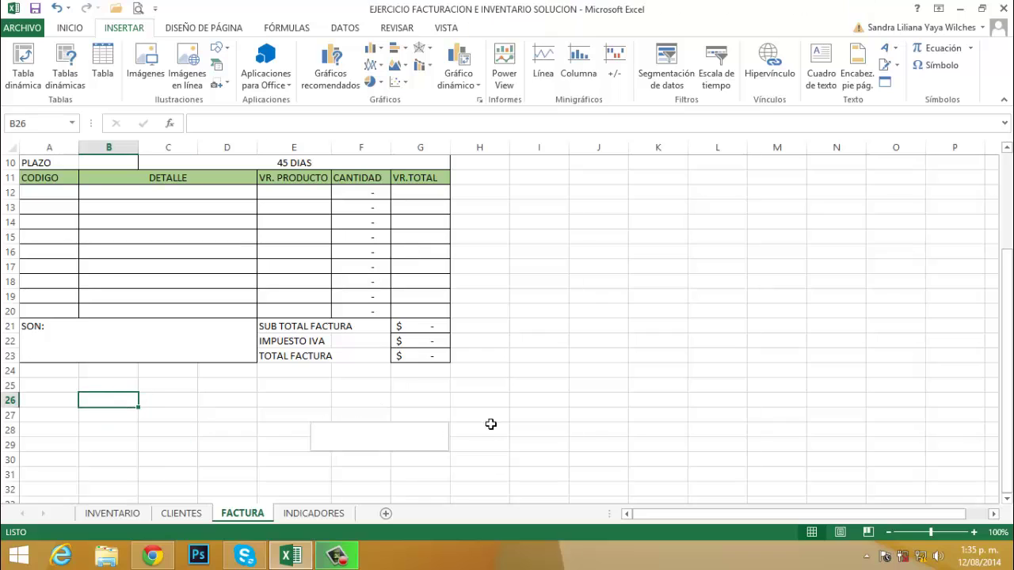
Draw two more matching text boxes to its left, the last one over A28:B29
left_click(821, 70)
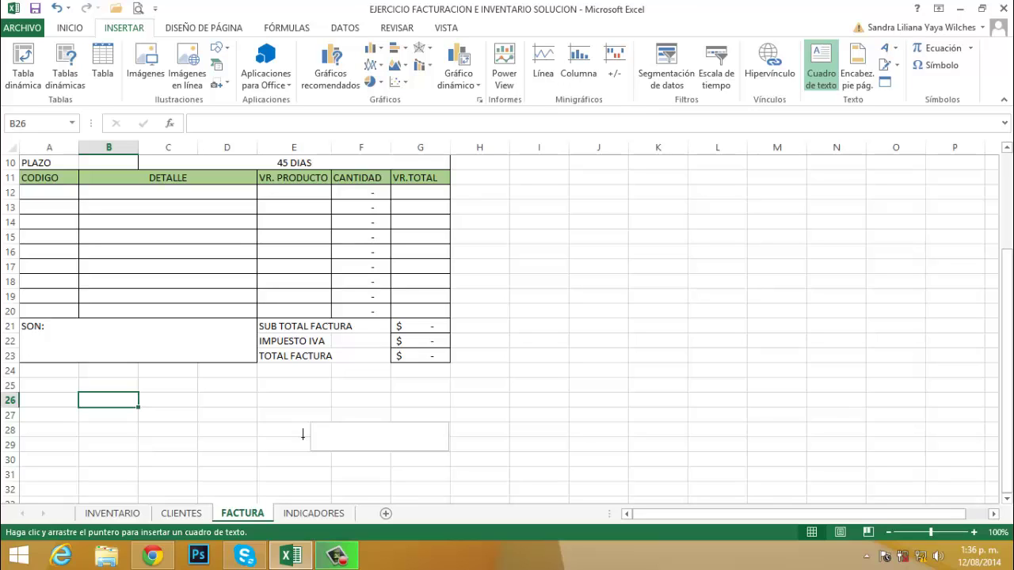
left_click_drag(302, 434, 182, 464)
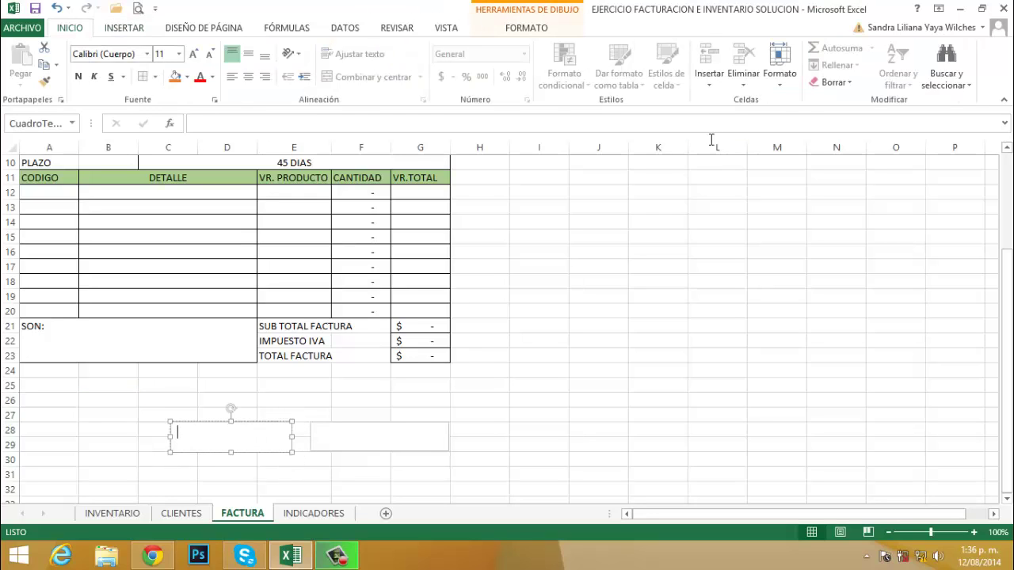
left_click(147, 414)
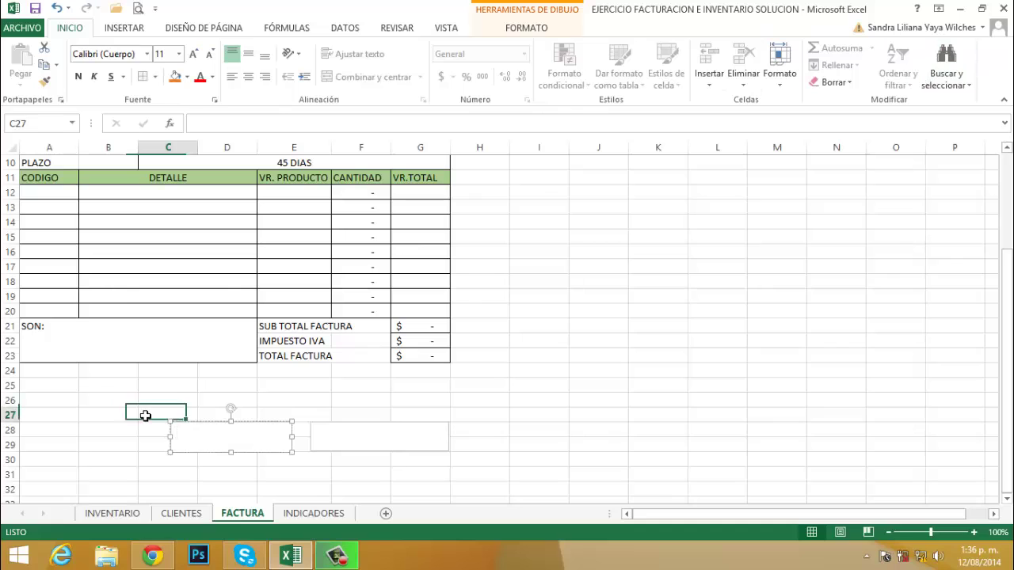
left_click(116, 32)
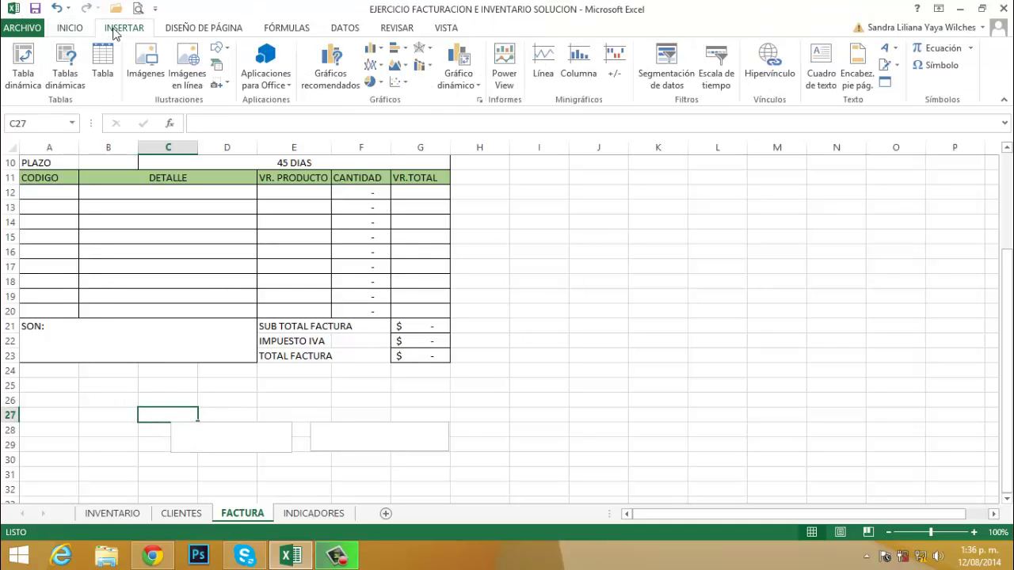
left_click(822, 67)
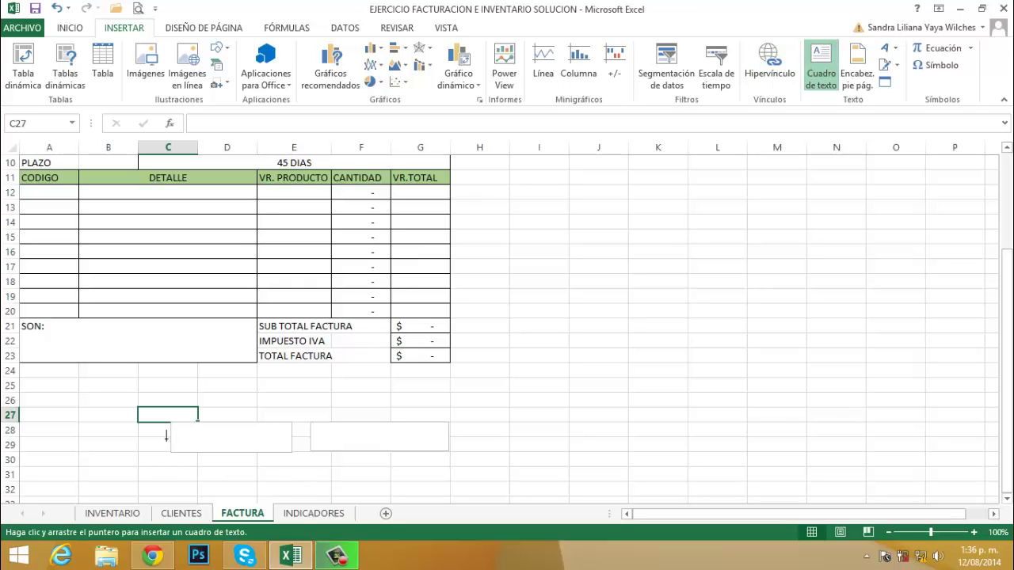
left_click_drag(168, 434, 35, 457)
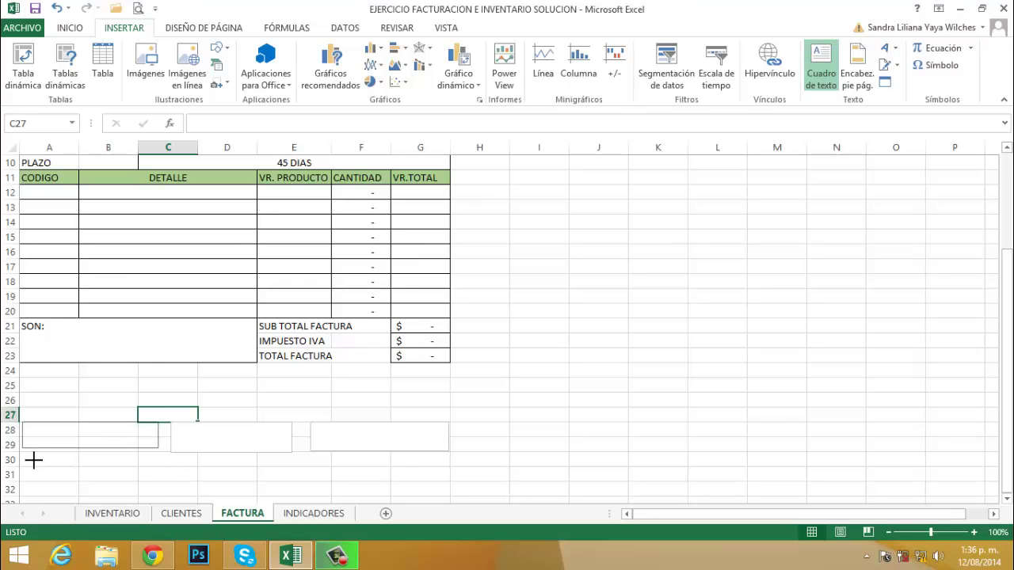
left_click_drag(35, 457, 30, 461)
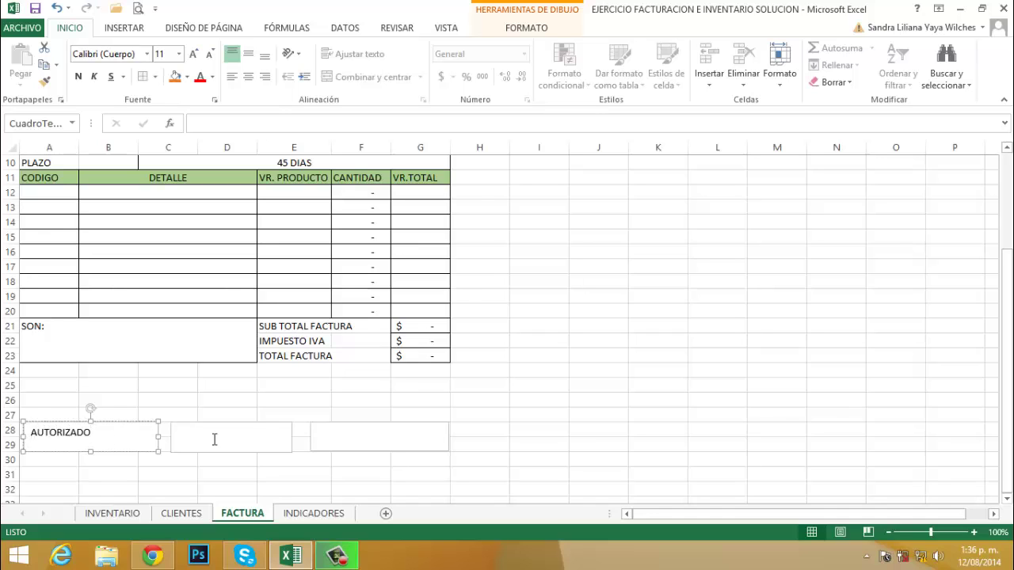
Type CONTABILIZADO into the rightmost text box
left_click(255, 442)
type("APROBADO")
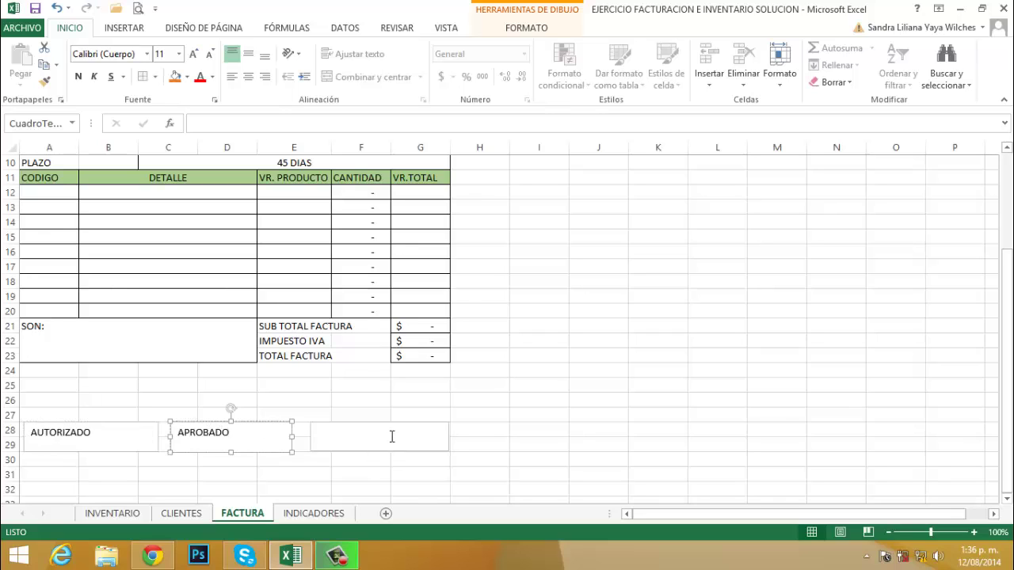
left_click(391, 436)
type("CONTABILIZADO")
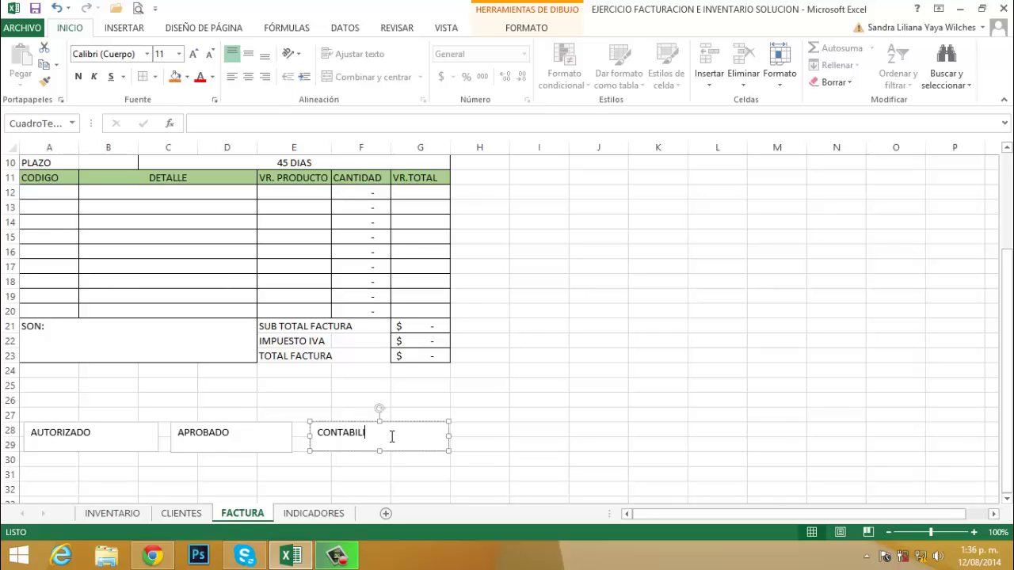
Centre the text in the AUTORIZADO, APROBADO and CONTABILIZADO boxes
left_click(107, 438)
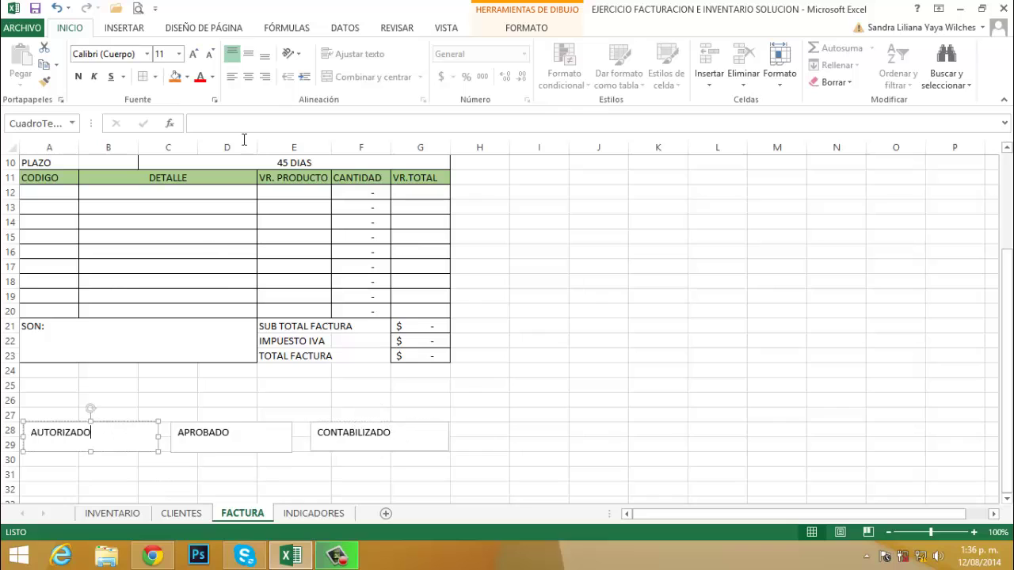
left_click(248, 77)
left_click(258, 442)
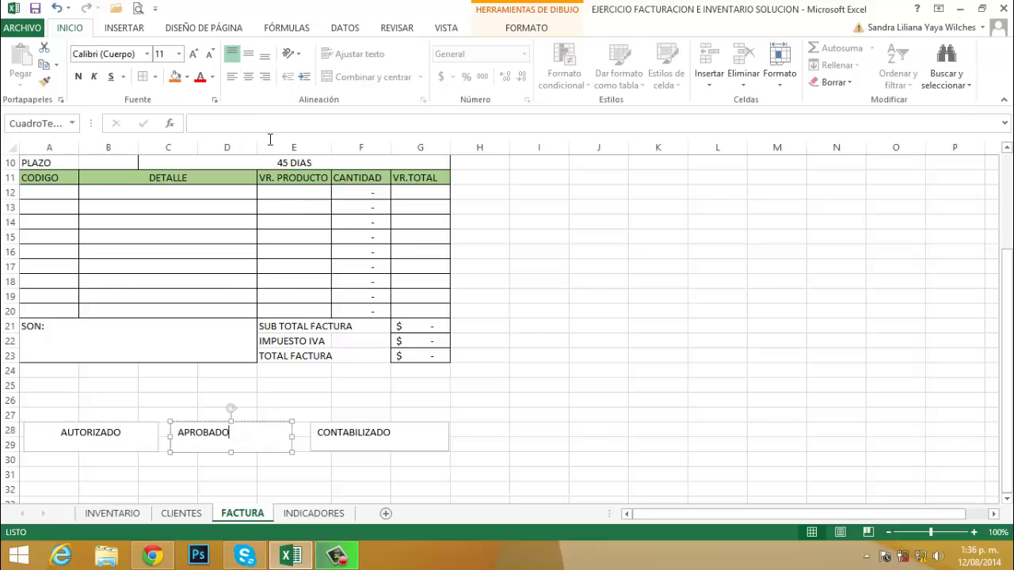
left_click(251, 80)
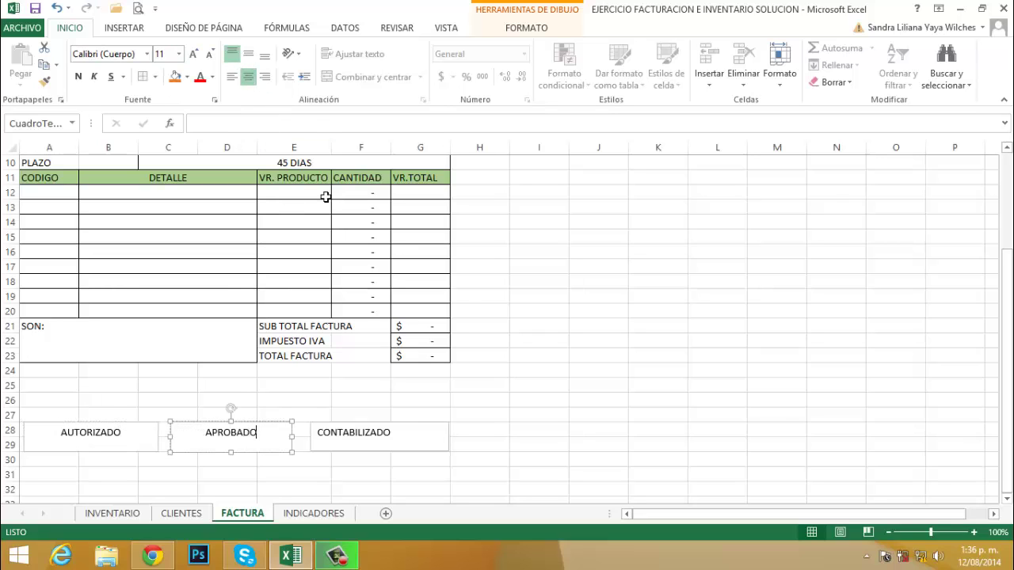
left_click(405, 433)
left_click(249, 77)
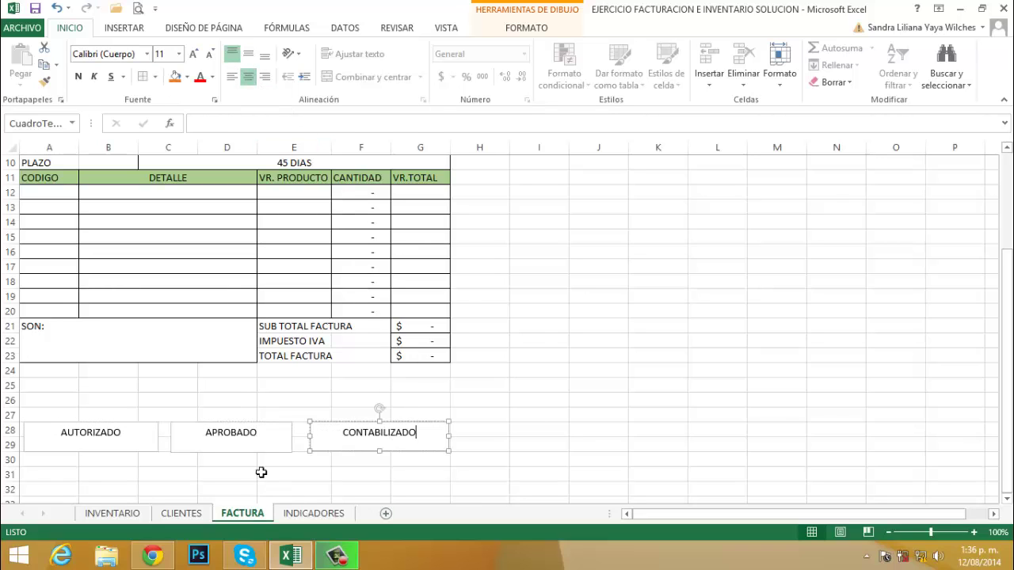
left_click(128, 448)
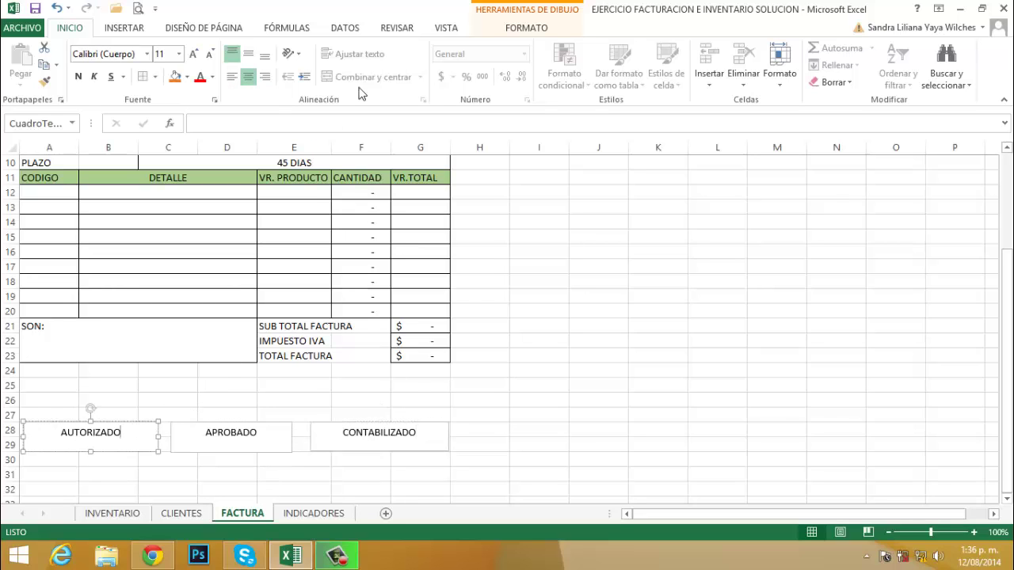
Apply the orange intense shape style to the AUTORIZADO, APROBADO and CONTABILIZADO boxes
left_click(513, 27)
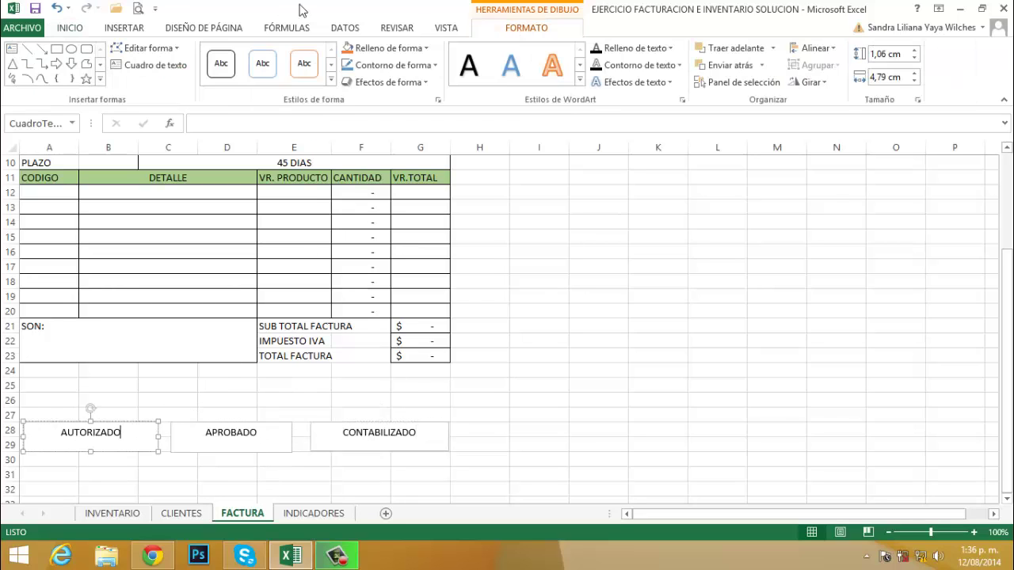
left_click(330, 82)
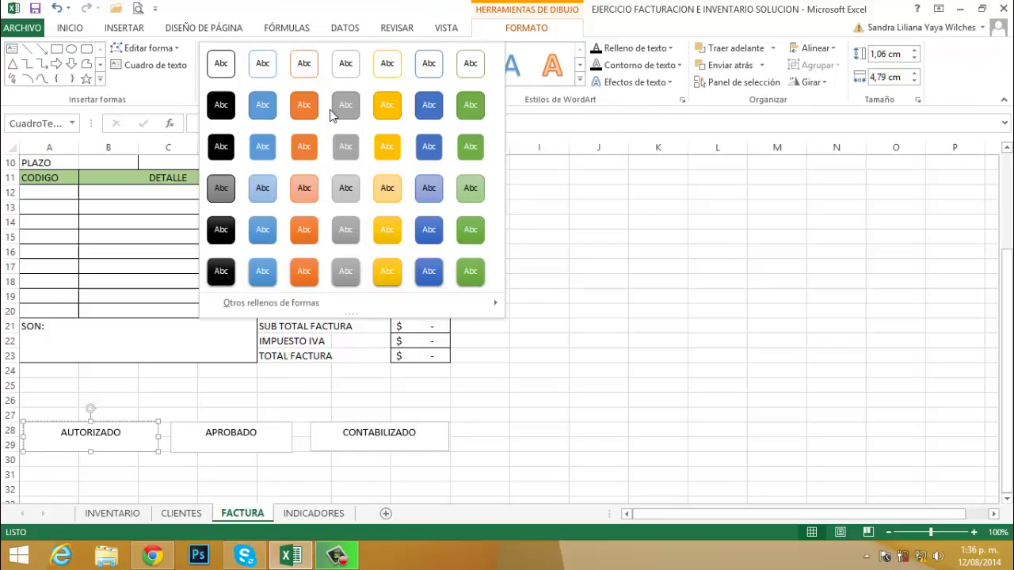
left_click(309, 281)
left_click(271, 443)
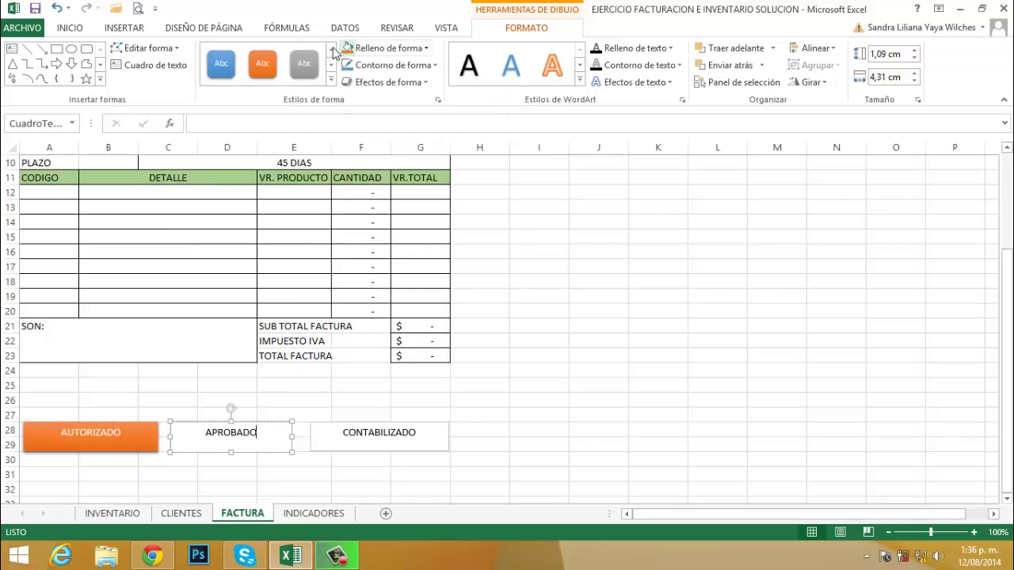
left_click(266, 68)
left_click(402, 432)
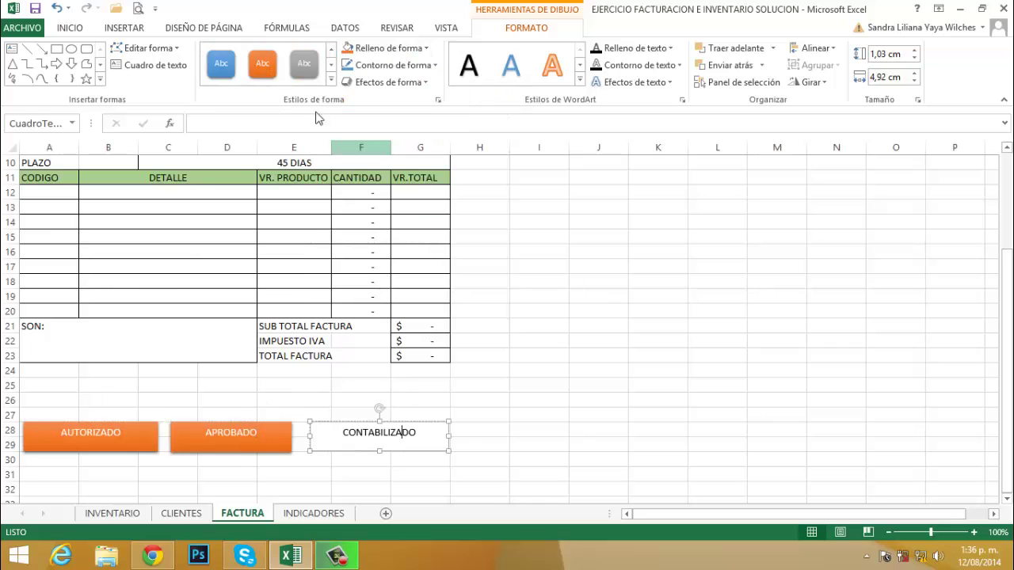
left_click(269, 73)
left_click(499, 437)
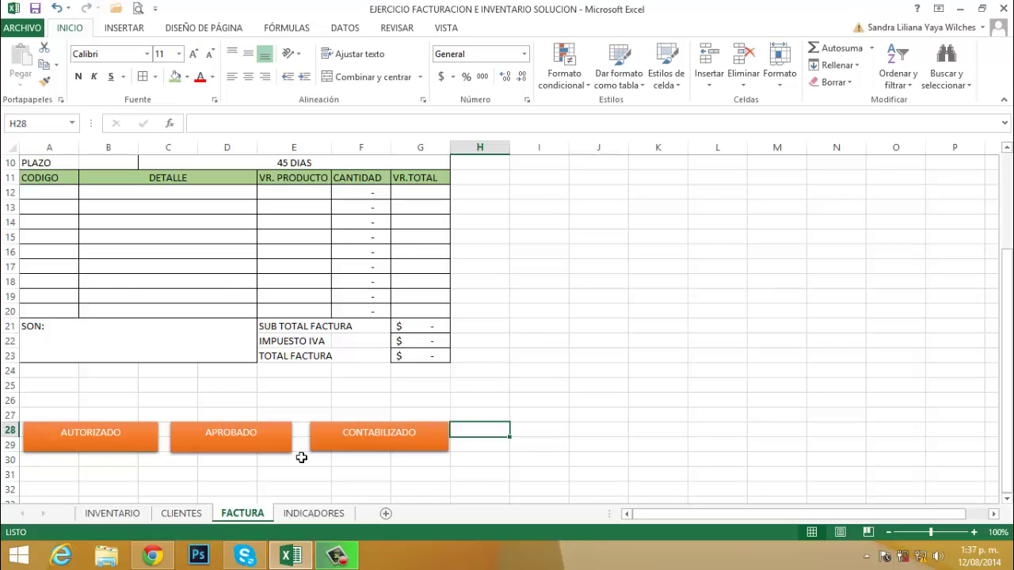
Enter EMISION FRA in F2 and PAGO FRA in F3
scroll(567, 359, "up", 3)
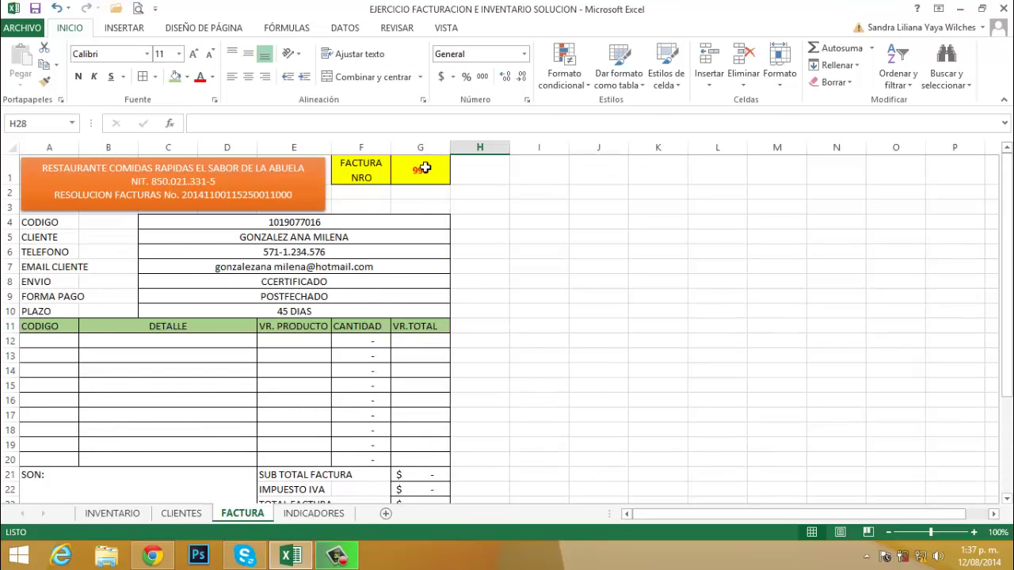
left_click(355, 199)
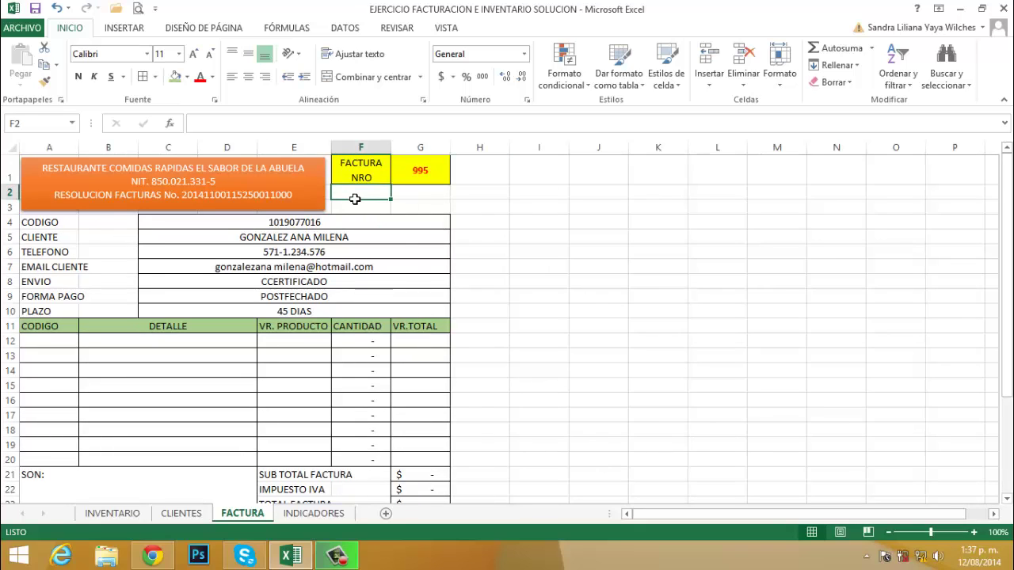
type("E")
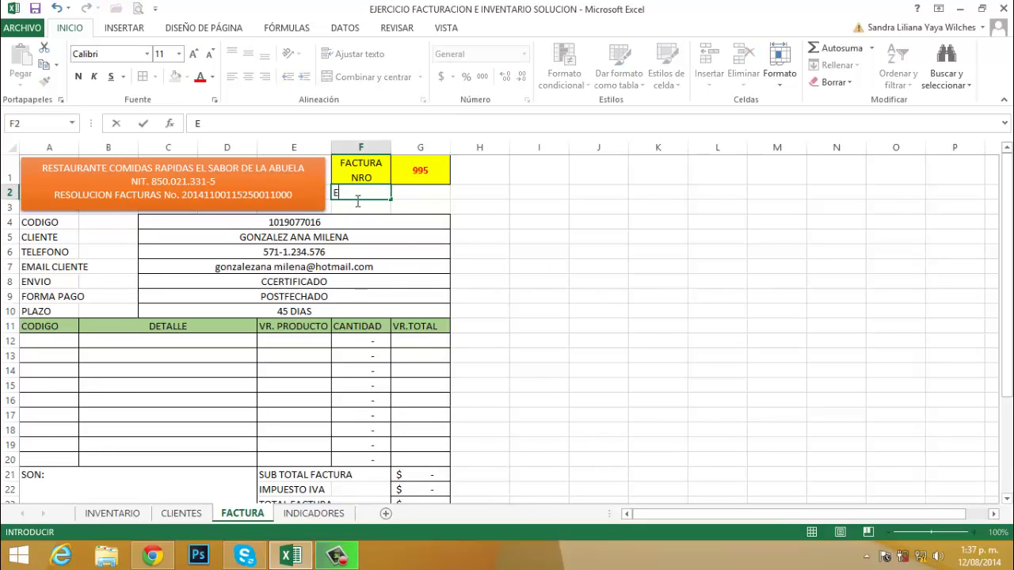
type("MISION FRA")
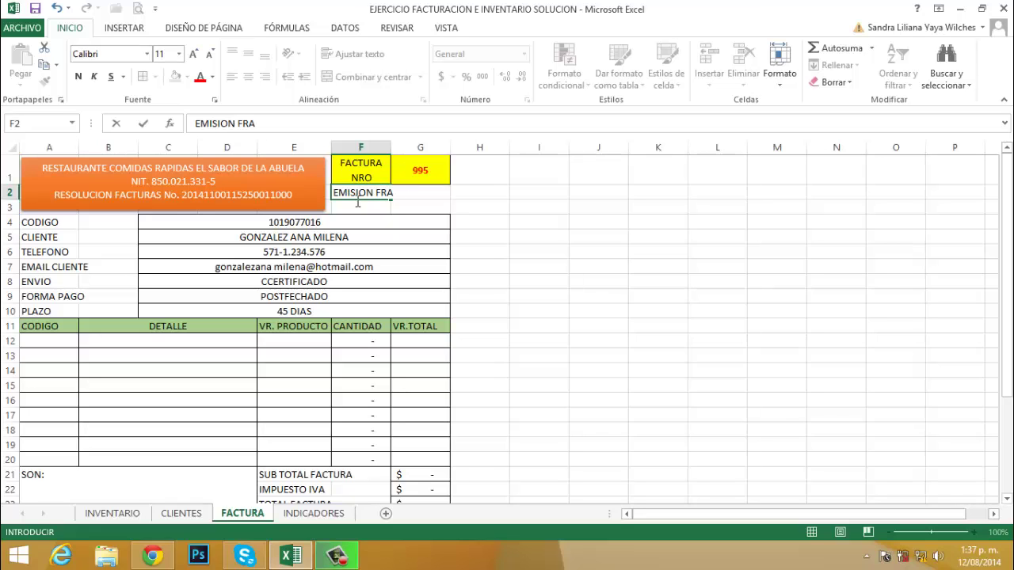
key("Return")
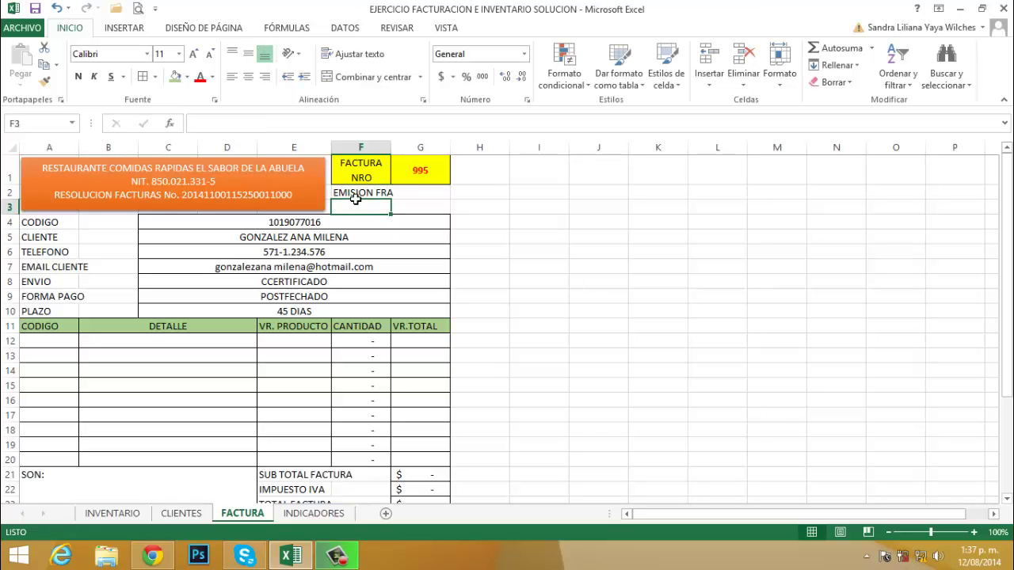
type("PAGO FRA")
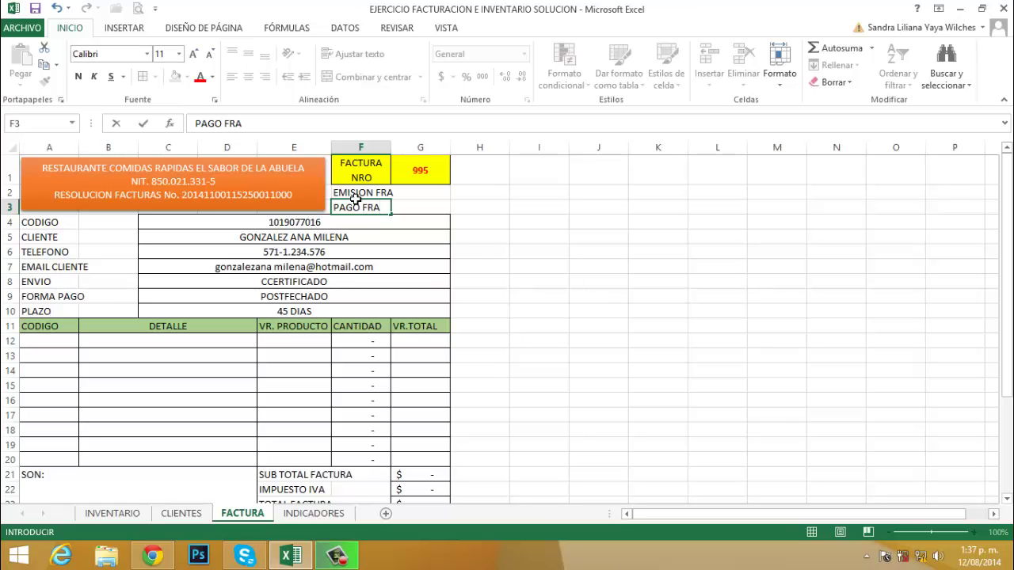
key("Return")
Widen column F so the EMISION FRA and PAGO FRA labels fit
key("Up")
left_click(355, 198)
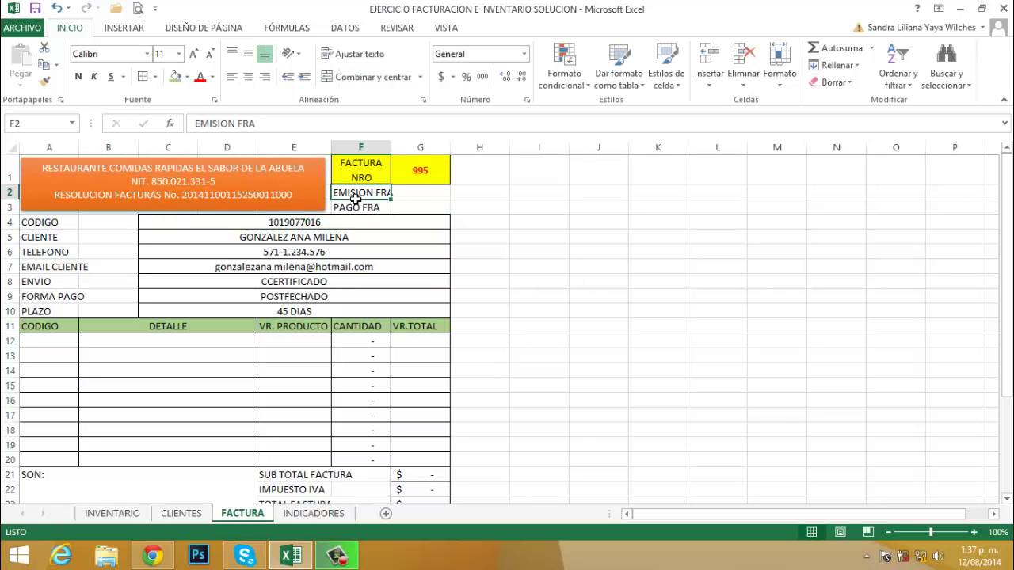
key("Down")
key("Up")
left_click_drag(396, 149, 400, 158)
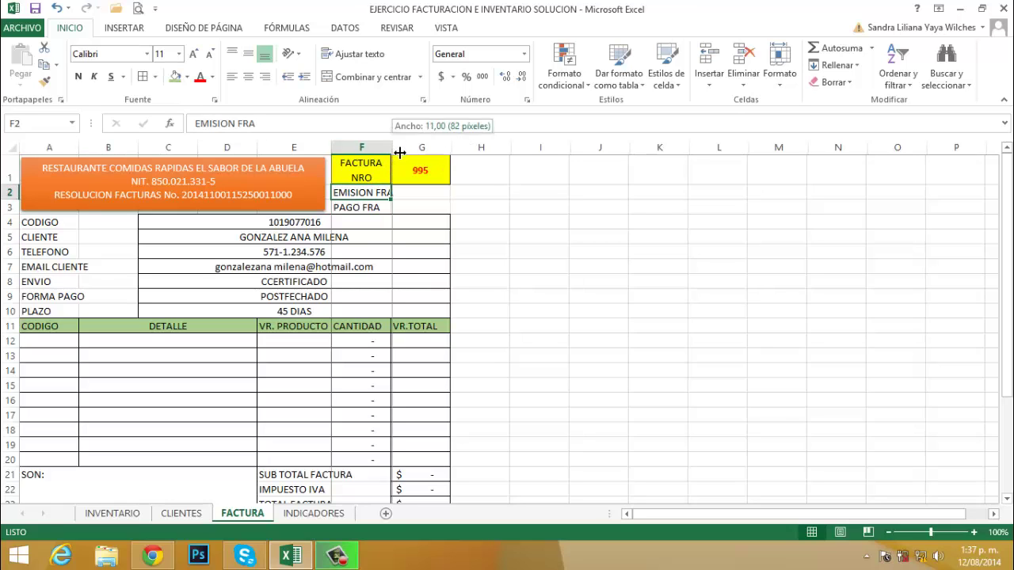
left_click(436, 199)
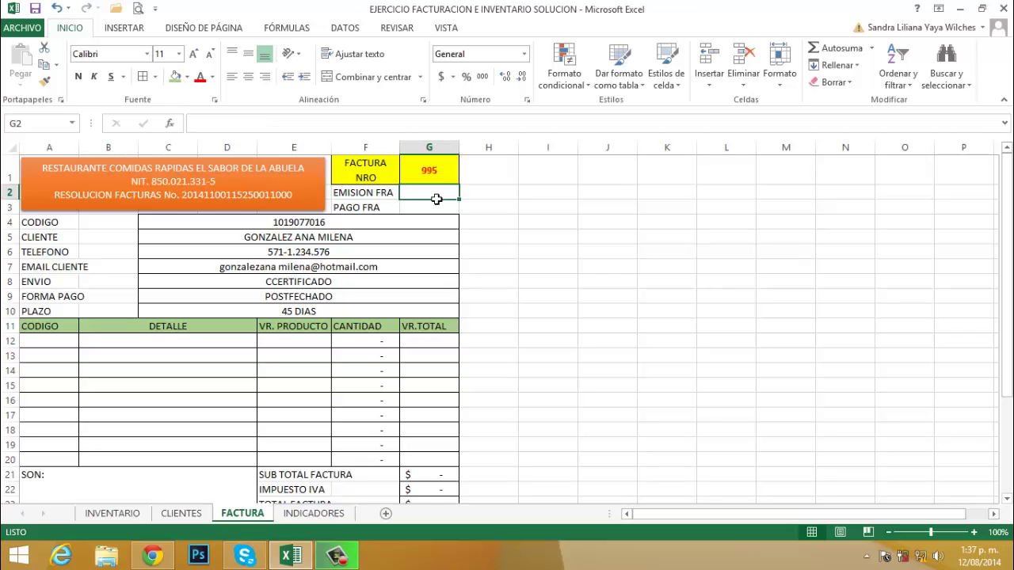
Enter =HOY() in G2 and the payment date formula =G2+C10 in G3
type("=")
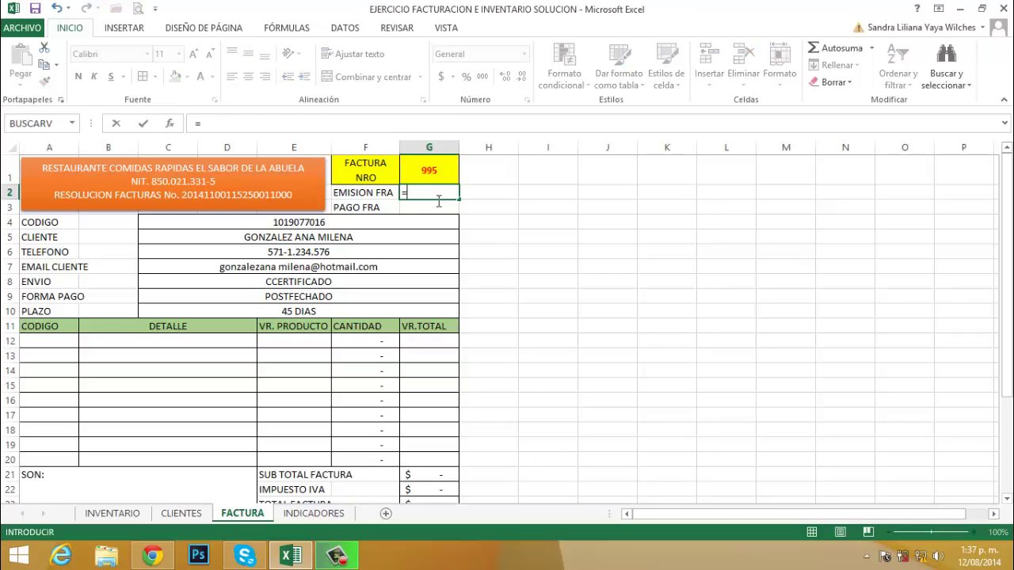
type("HOY")
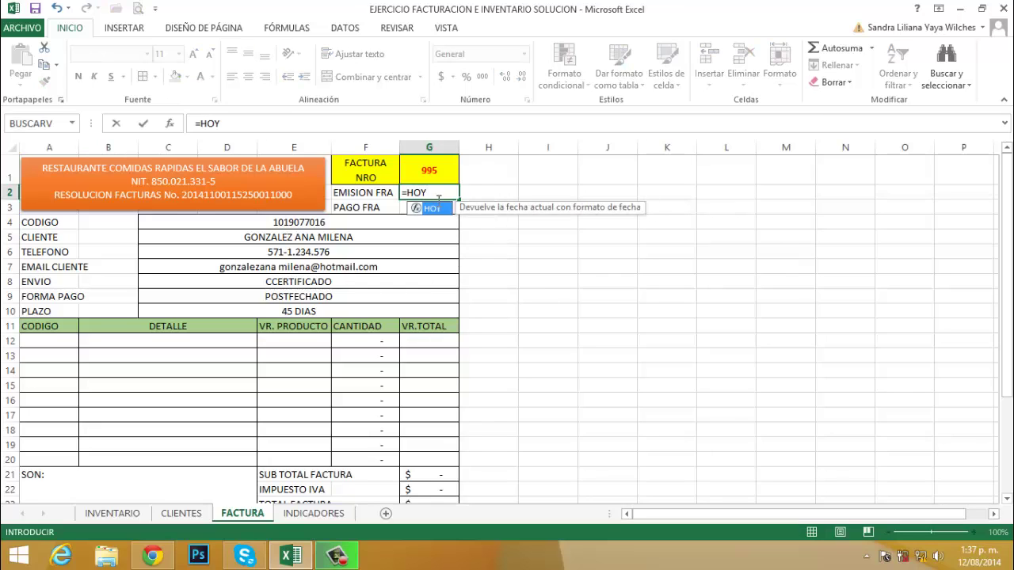
type("(")
key("Return")
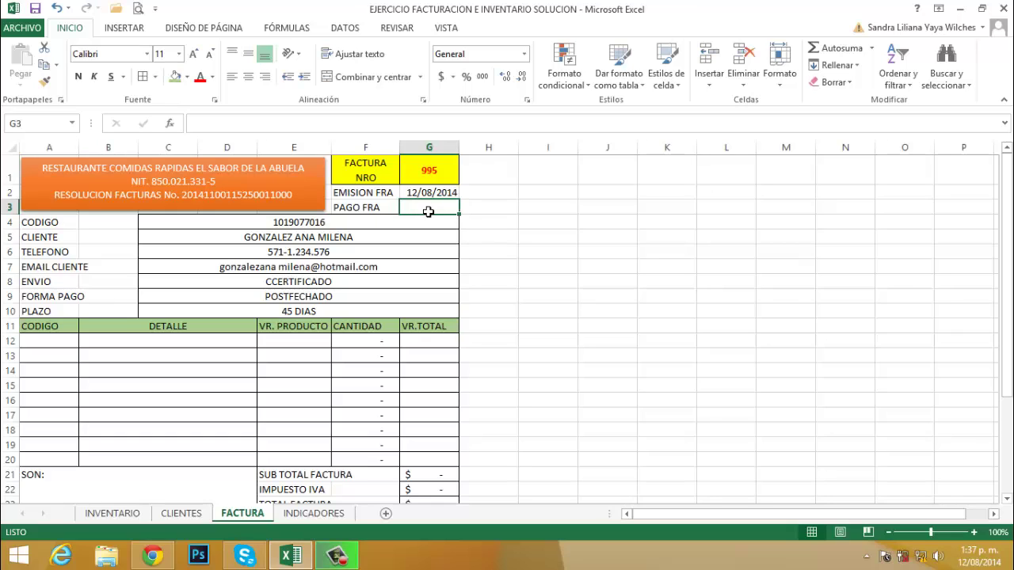
type("=")
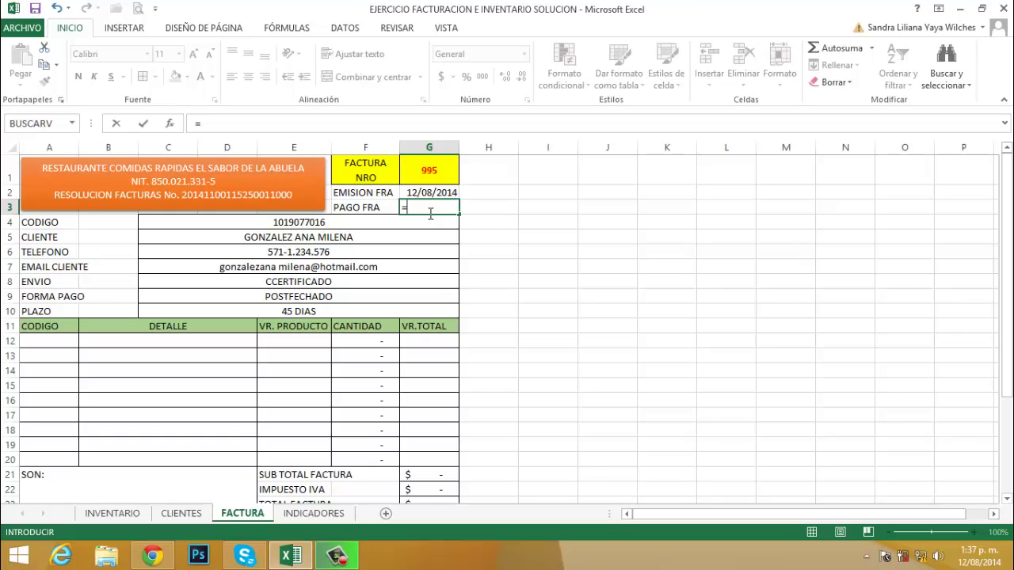
left_click(431, 193)
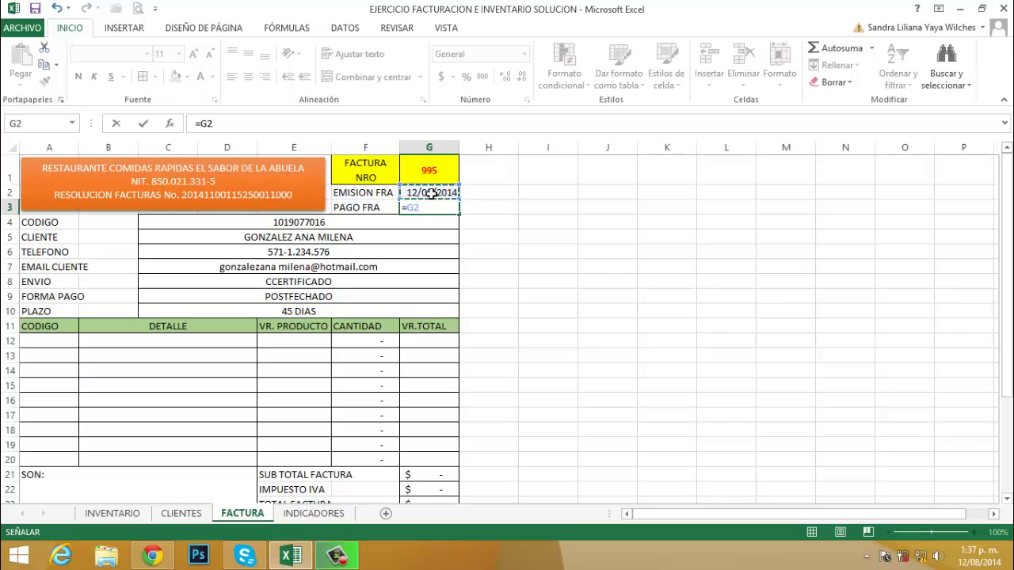
type("+")
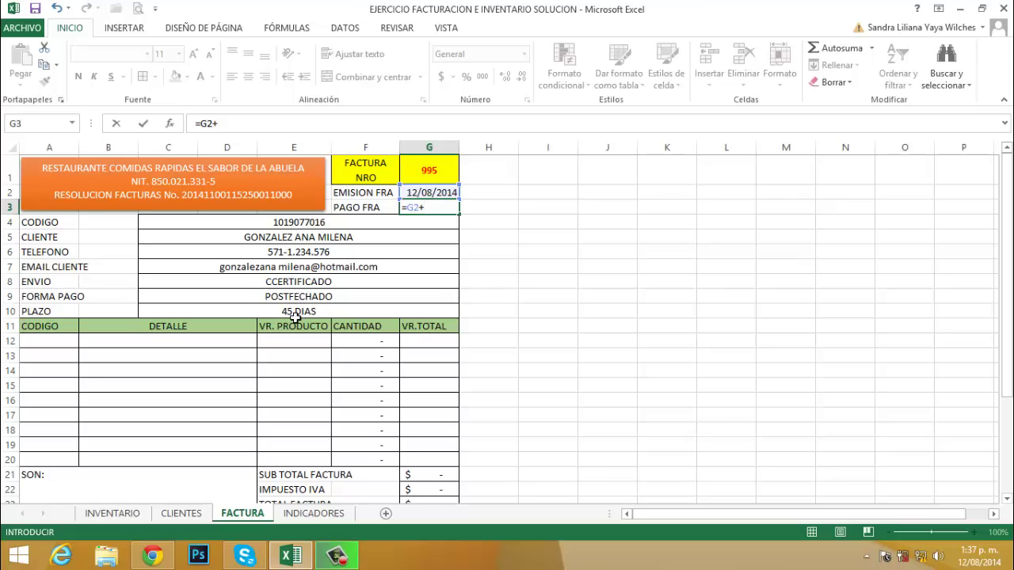
left_click(295, 317)
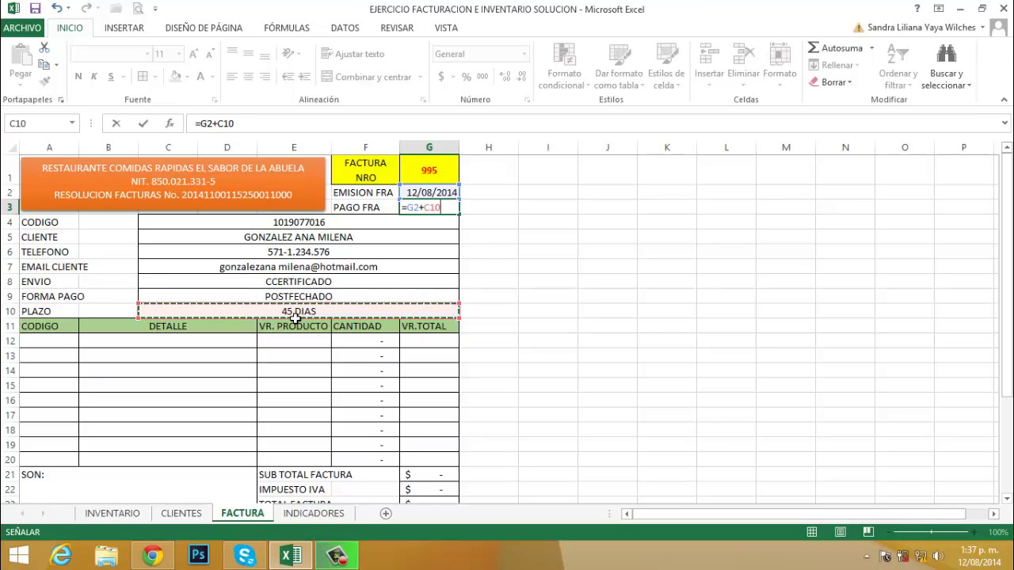
key("Return")
key("Return")
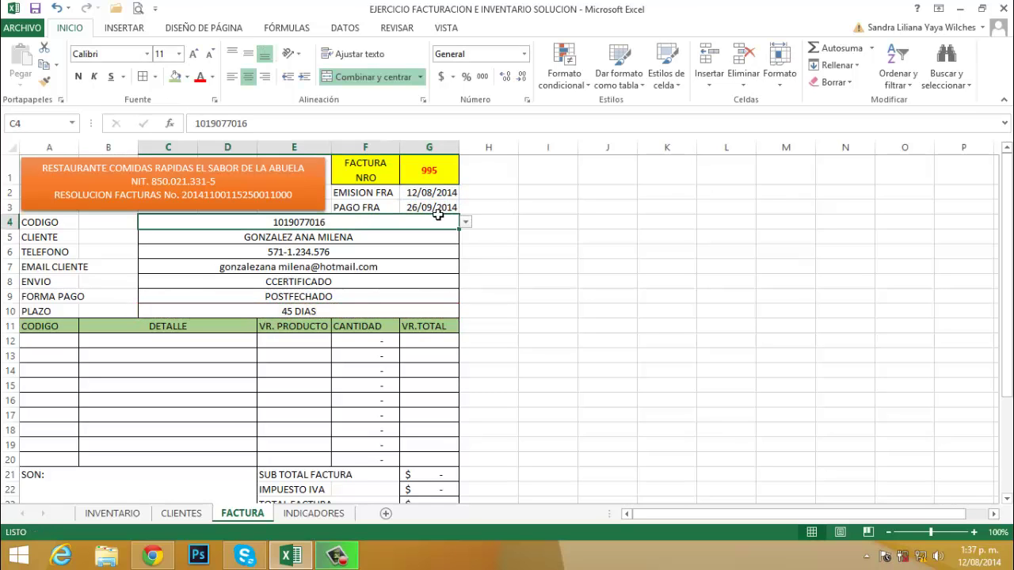
left_click(434, 208)
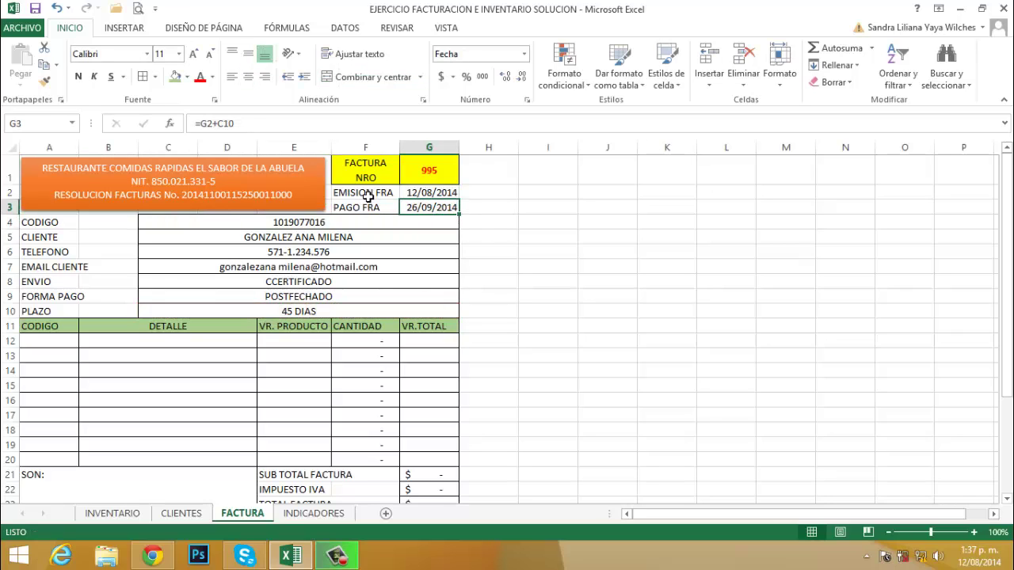
Apply Todos los bordes to the date block F2:G3
left_click_drag(368, 196, 418, 209)
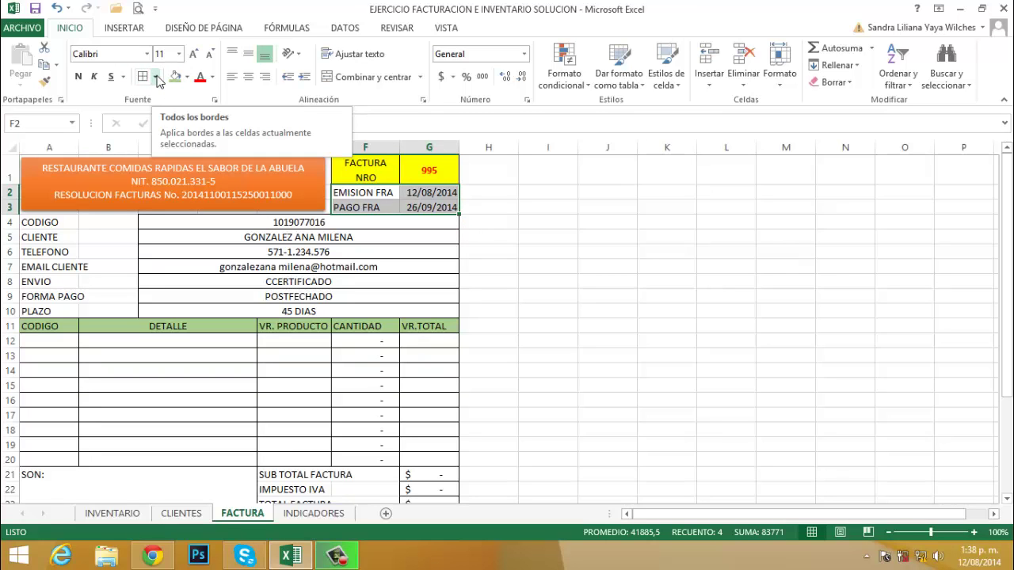
left_click(157, 77)
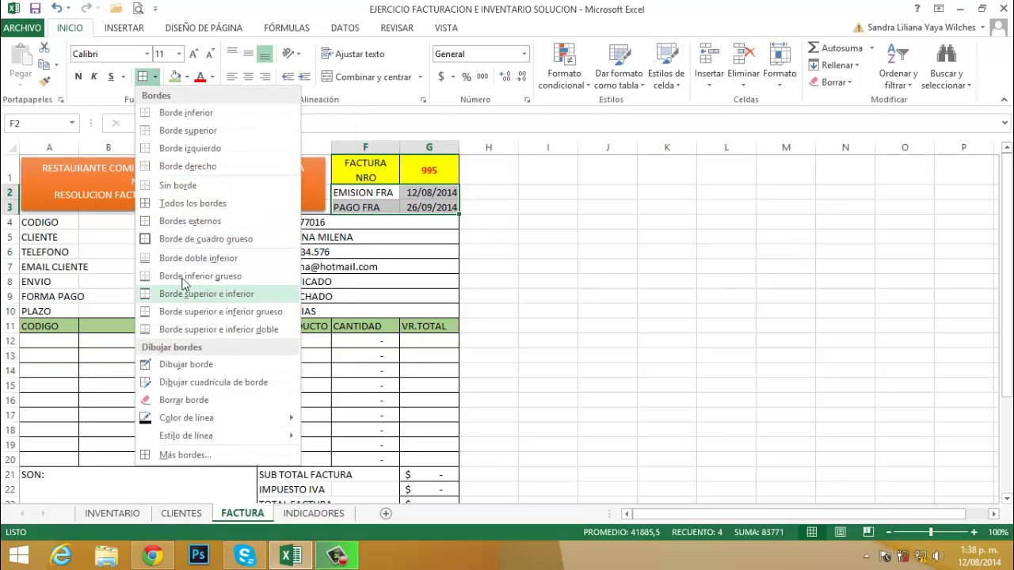
left_click(171, 204)
left_click(595, 224)
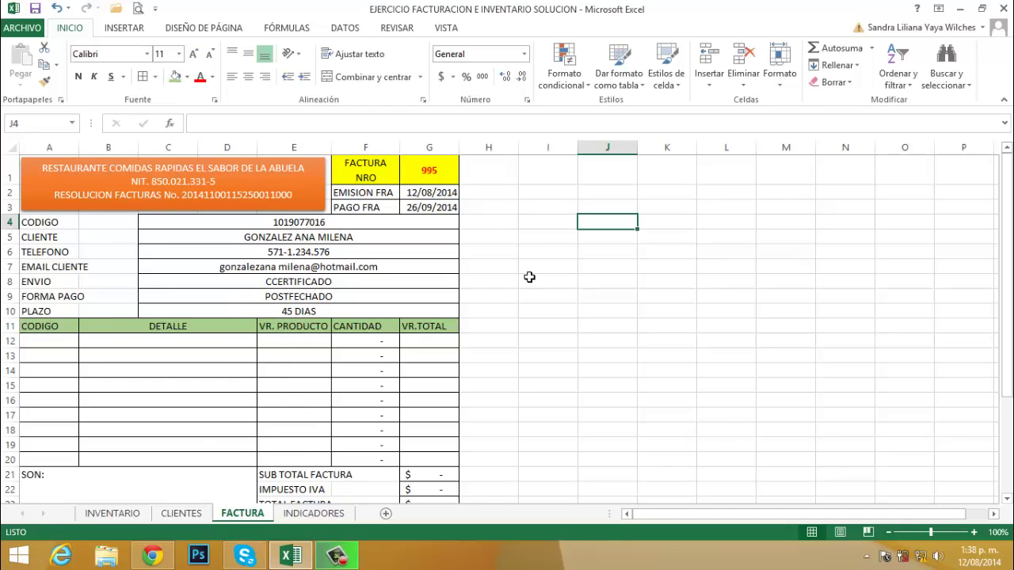
Put a thick box border around the totals labels in E21:F23
scroll(370, 382, "down", 2)
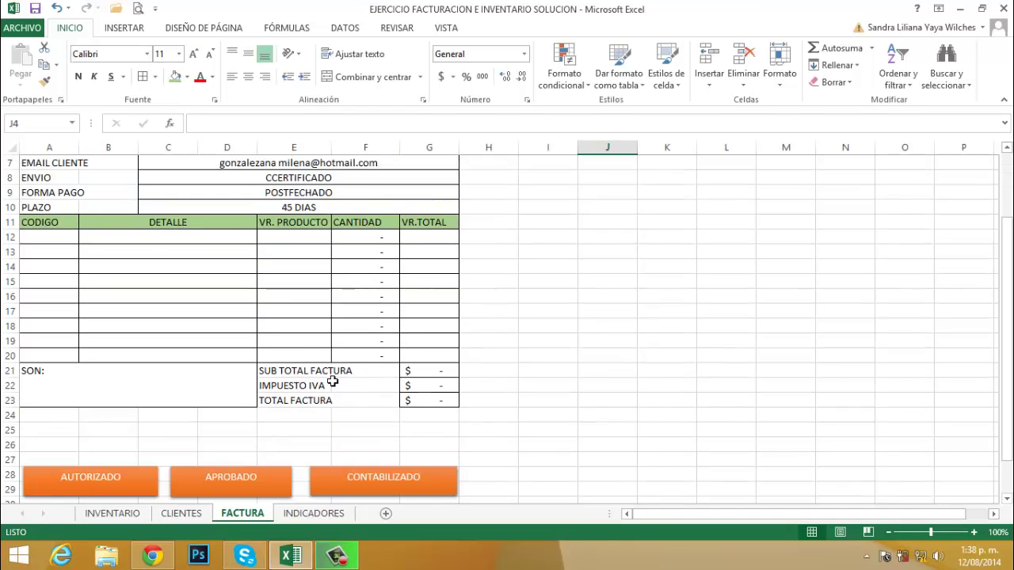
left_click_drag(311, 372, 349, 407)
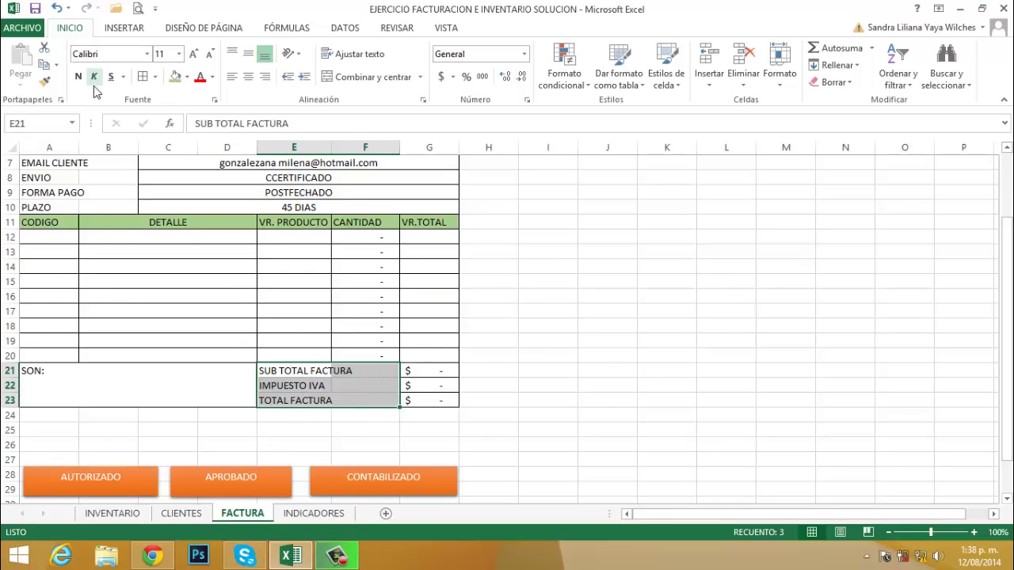
left_click(156, 77)
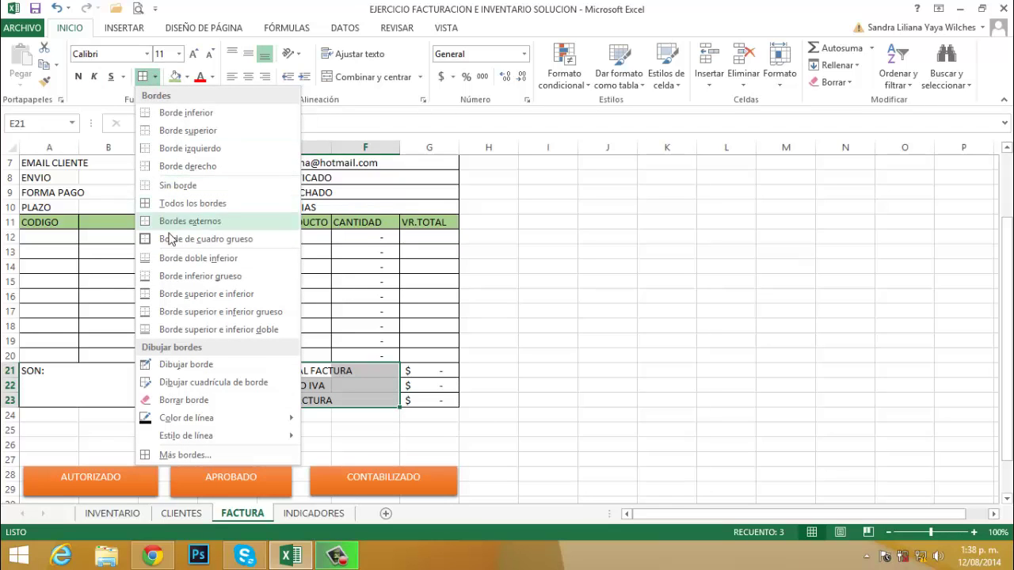
left_click(232, 239)
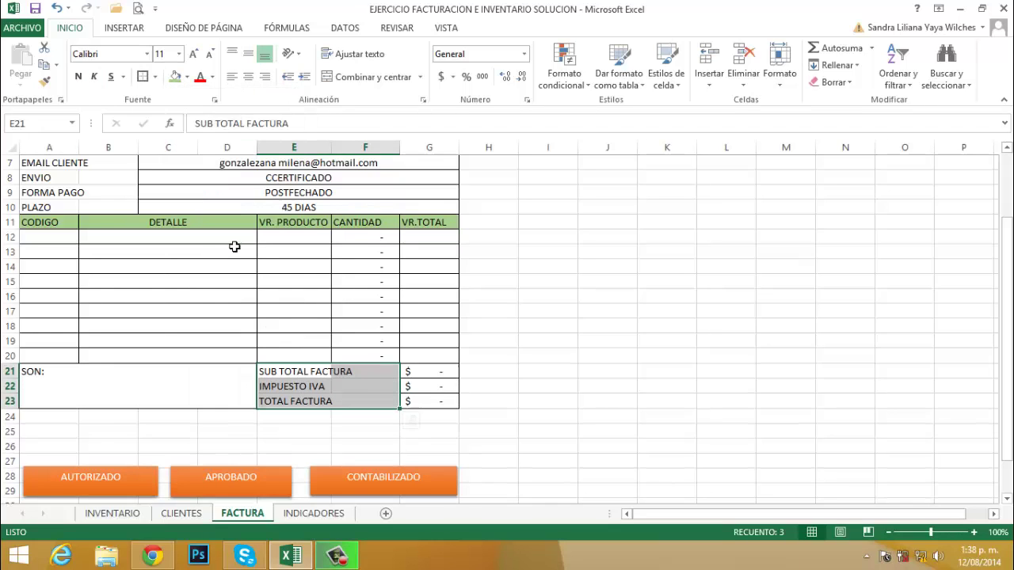
left_click(512, 405)
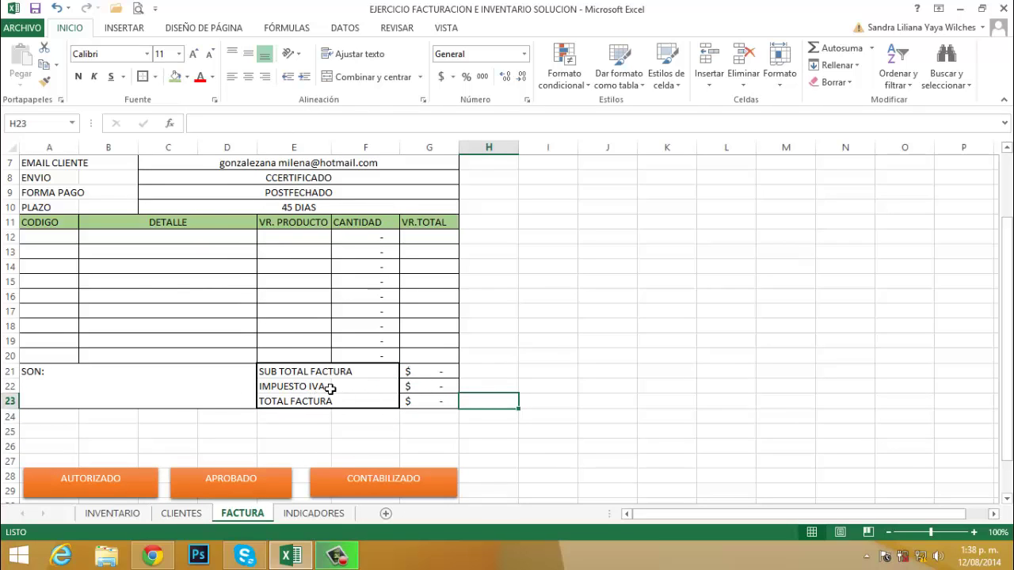
Fill the totals labels in E21:F23 with green
left_click_drag(323, 372, 360, 399)
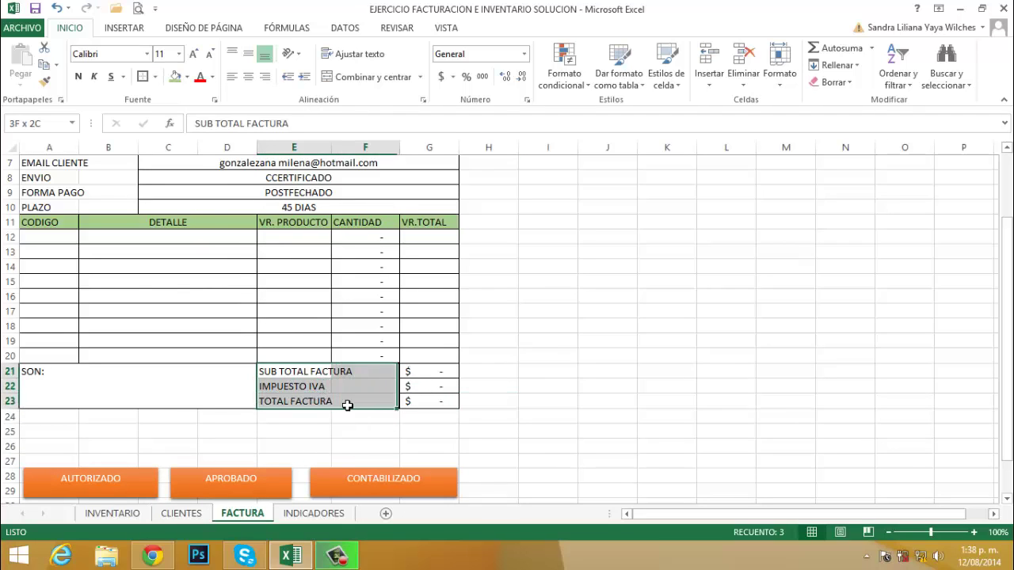
left_click(175, 76)
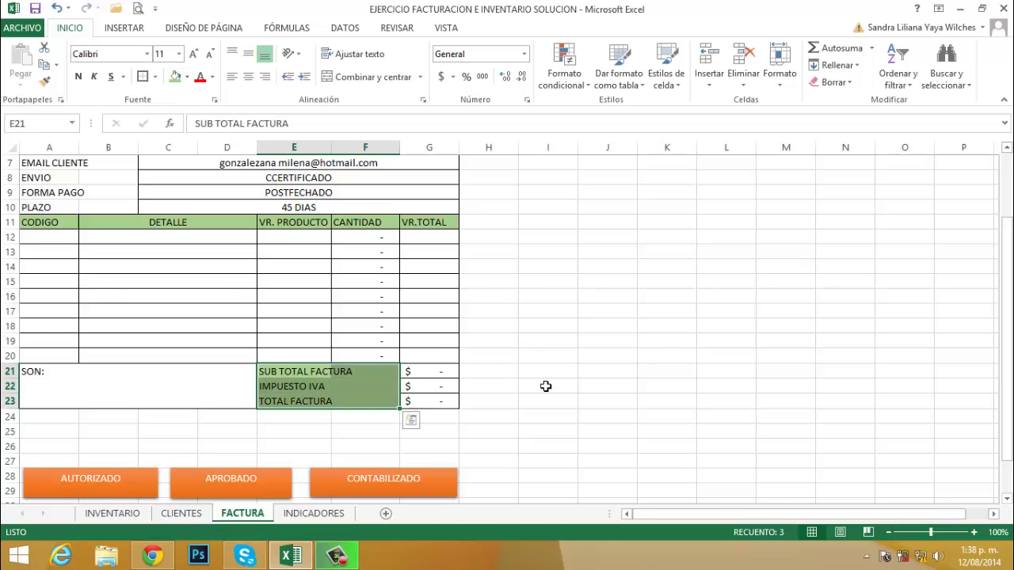
left_click(550, 377)
scroll(475, 423, "up", 1)
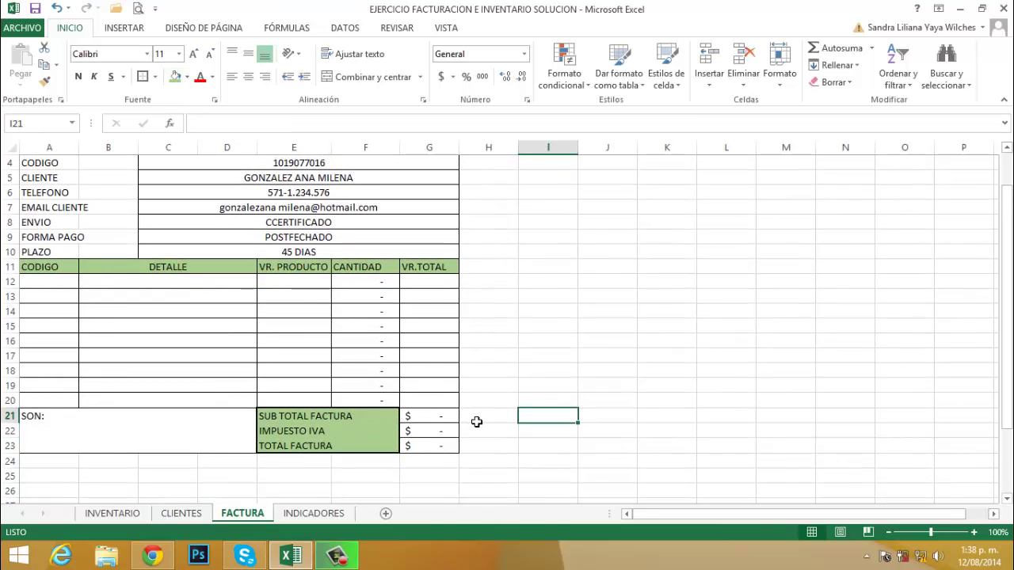
scroll(479, 412, "down", 4)
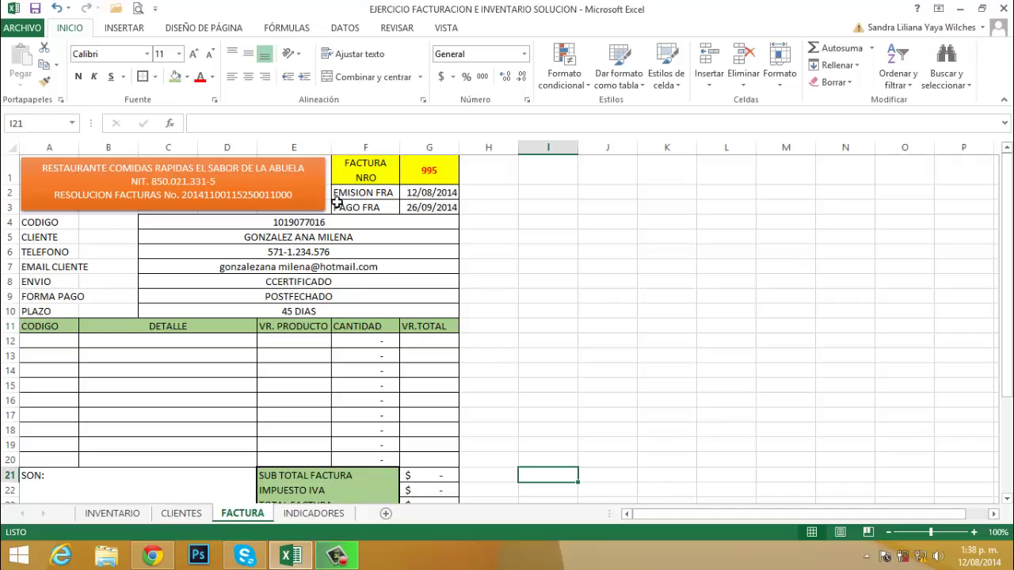
left_click(242, 223)
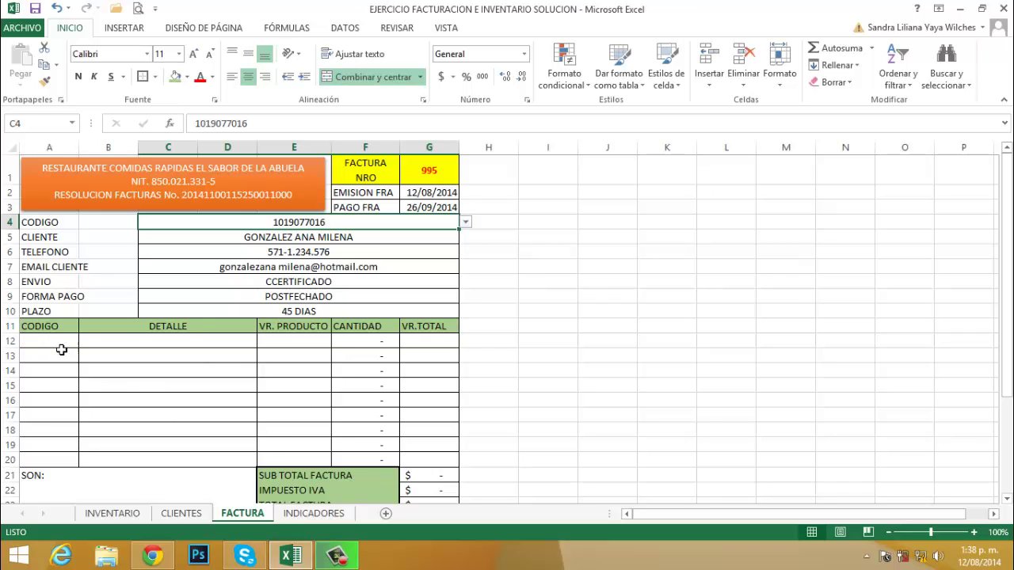
mouse_move(45, 348)
left_mouse_down()
mouse_move(436, 444)
mouse_move(443, 475)
left_mouse_up()
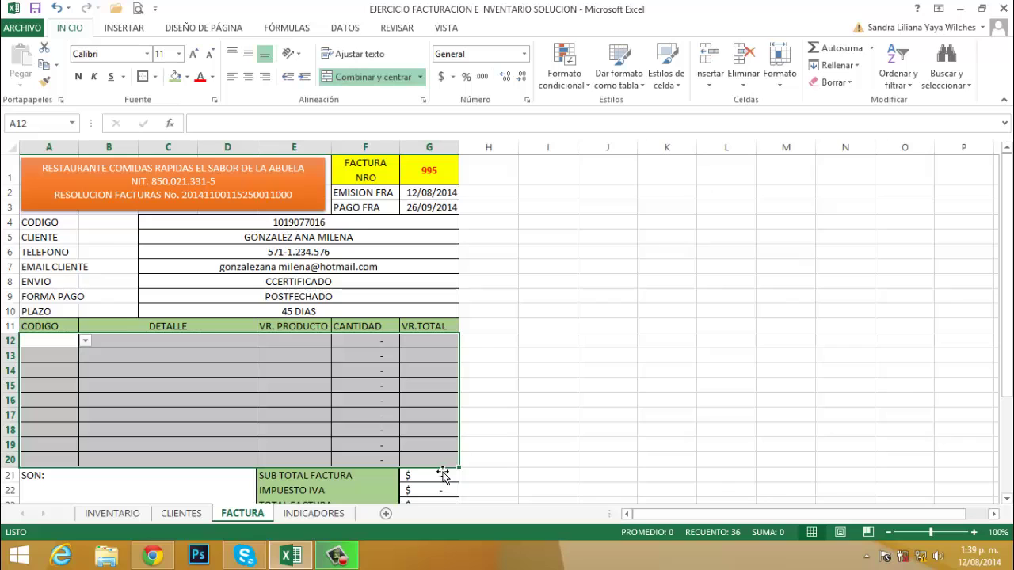
left_click(567, 385)
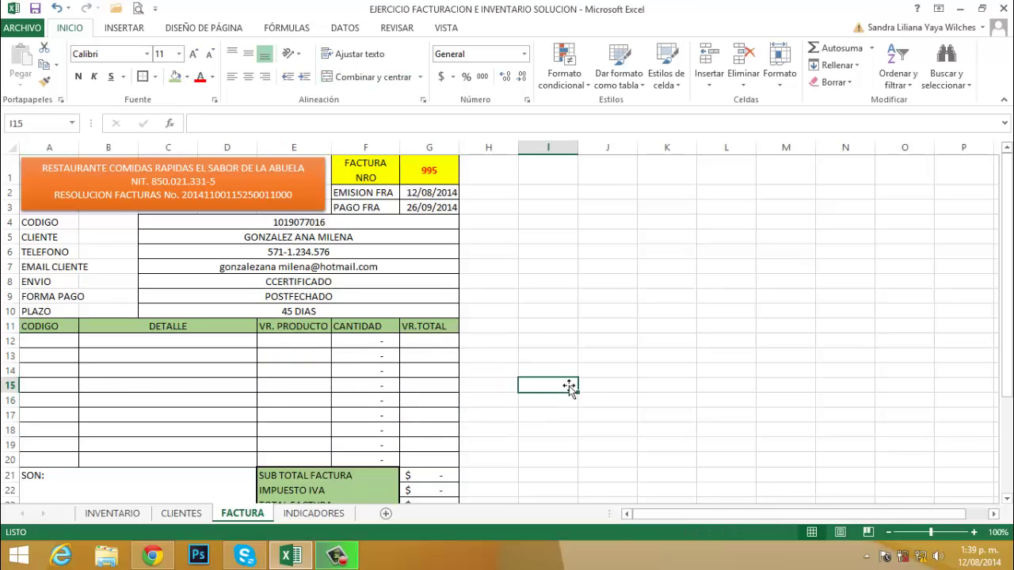